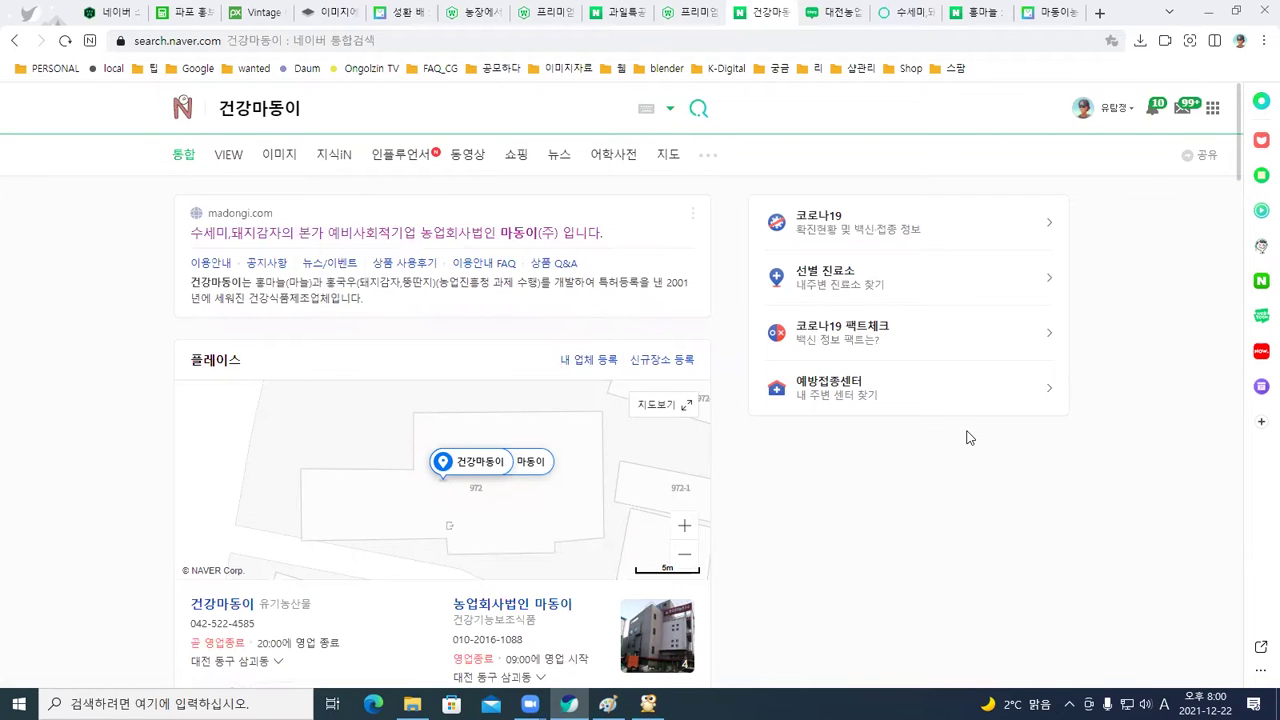
Look through the 건강마동이 search results and open the business photos of 농업회사법인 마동이
scroll(968, 437, "down", 3)
scroll(968, 437, "down", 1)
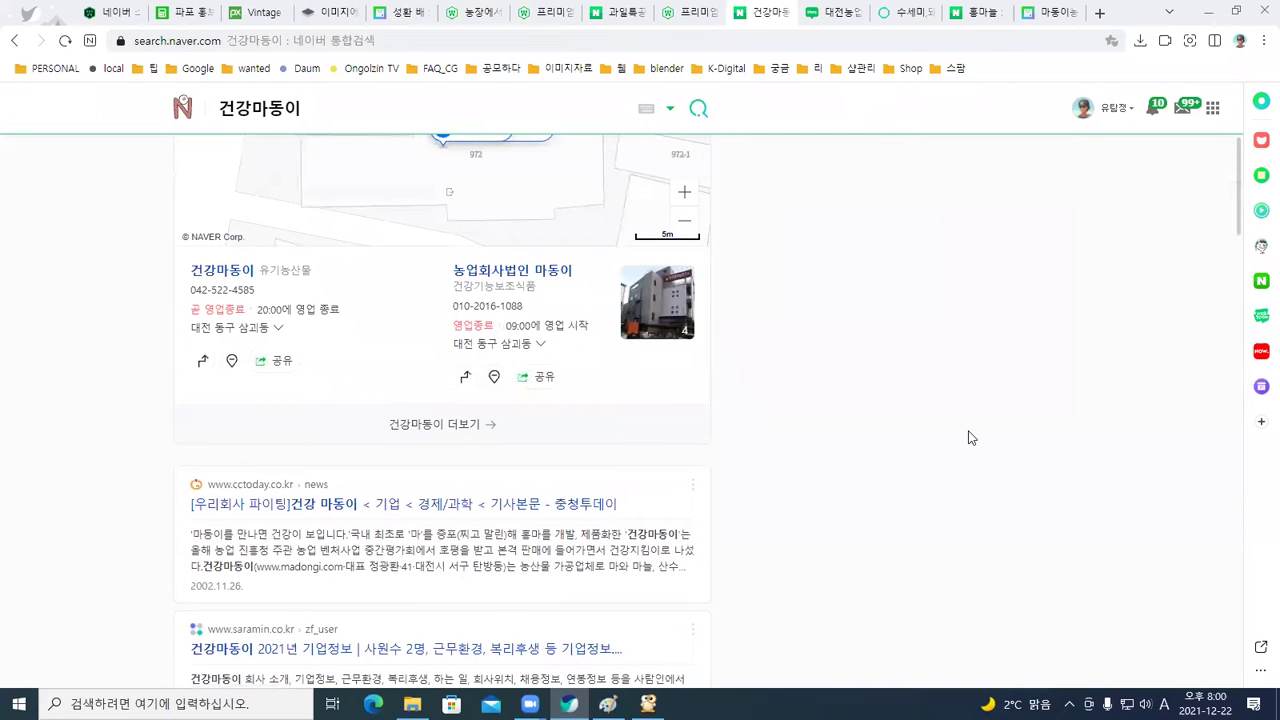
scroll(966, 434, "down", 1)
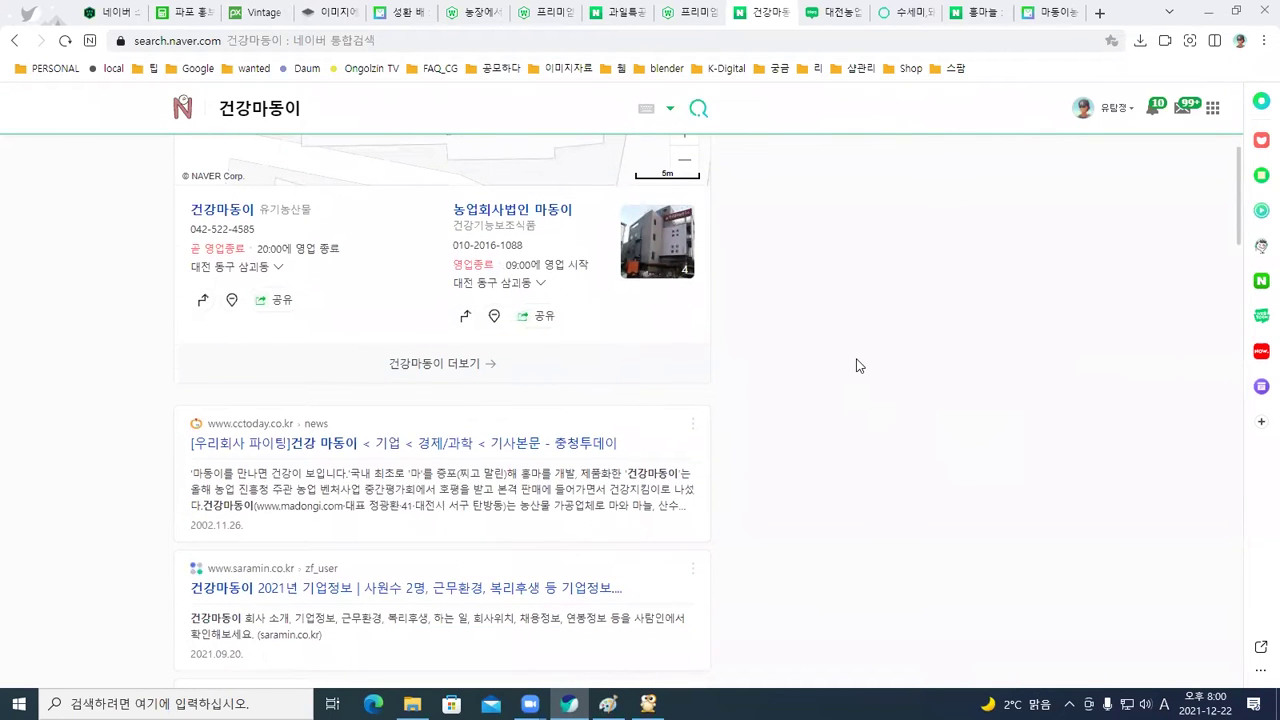
left_click(659, 242)
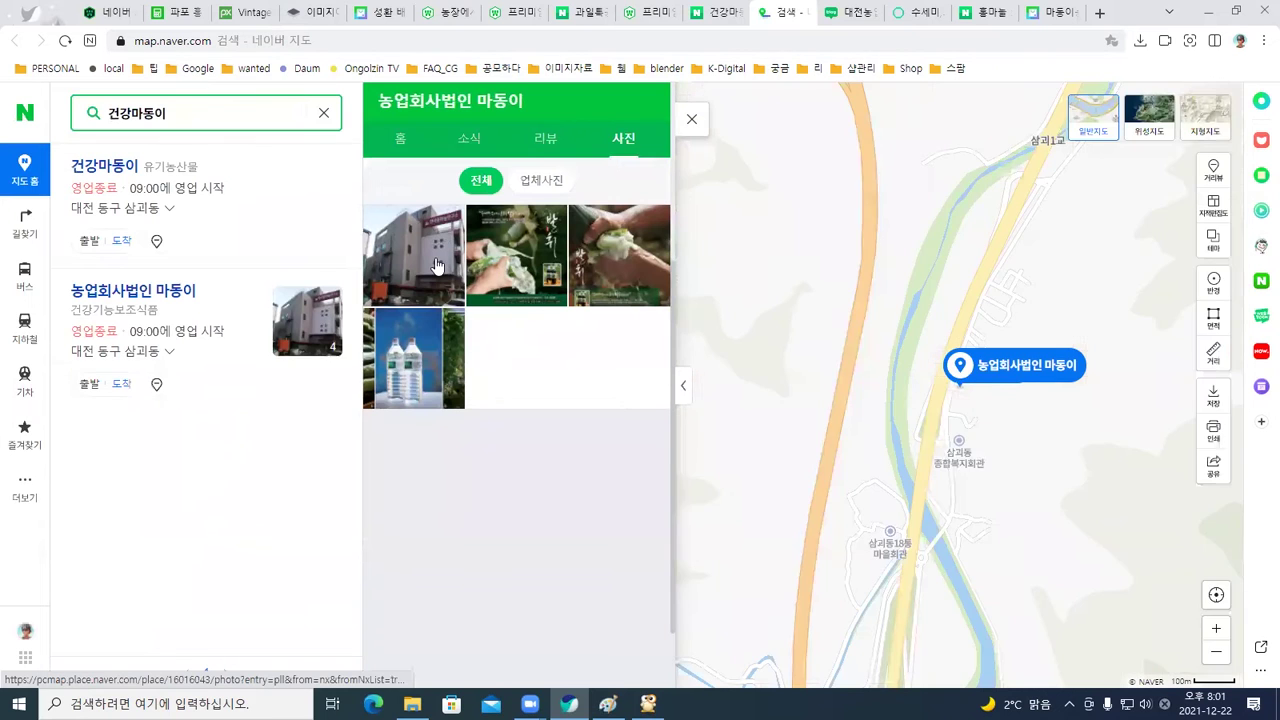
View all four business photos of 농업회사법인 마동이 at full size, from the building to the bottled products
left_click(437, 265)
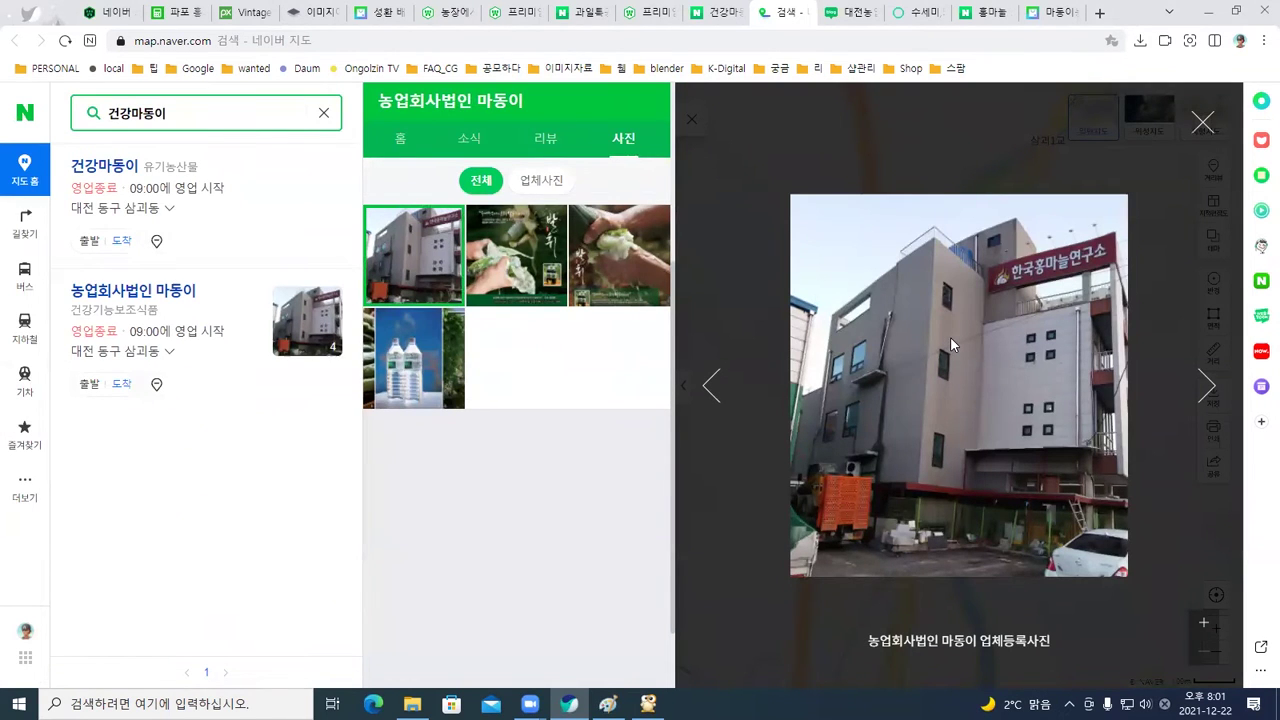
left_click(533, 262)
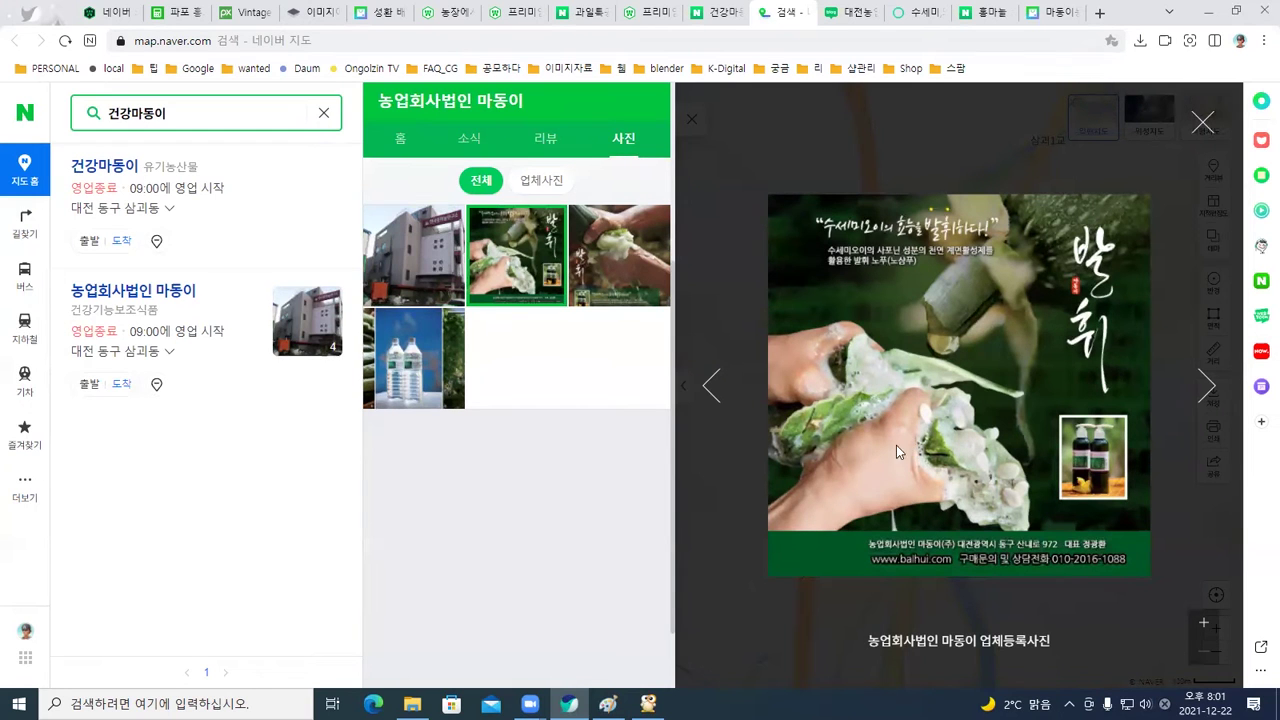
left_click(606, 272)
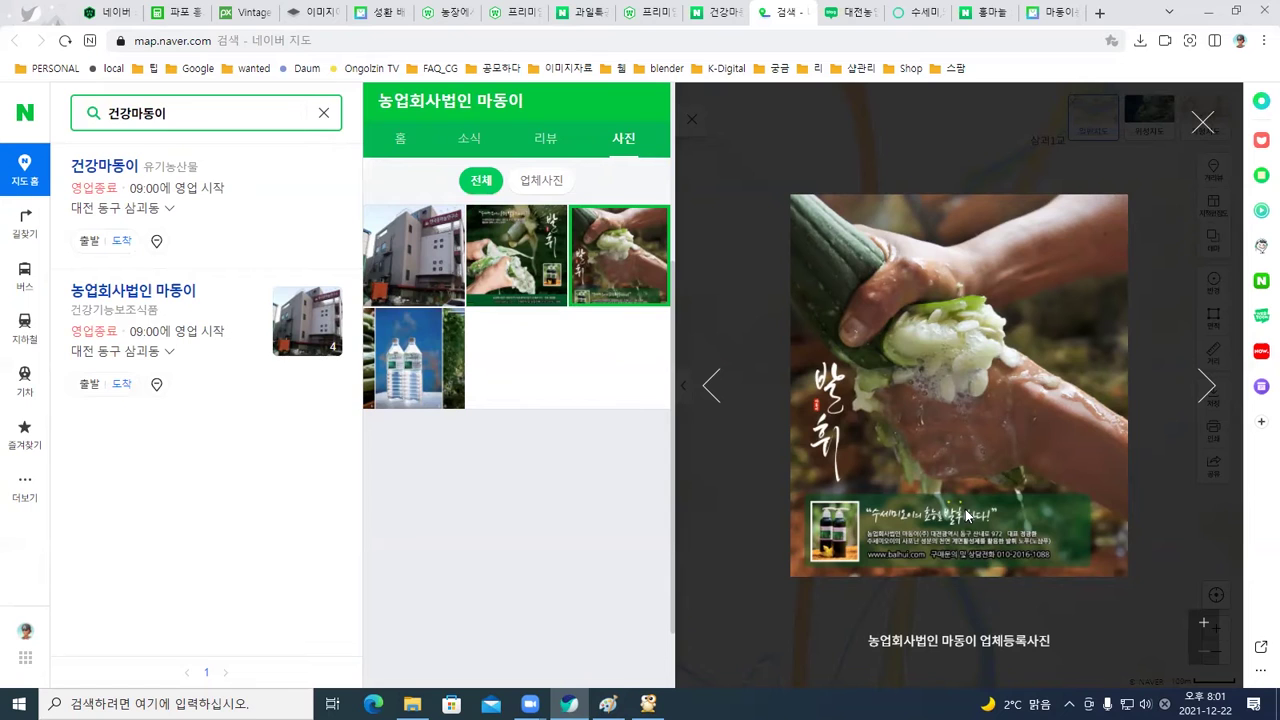
left_click(419, 374)
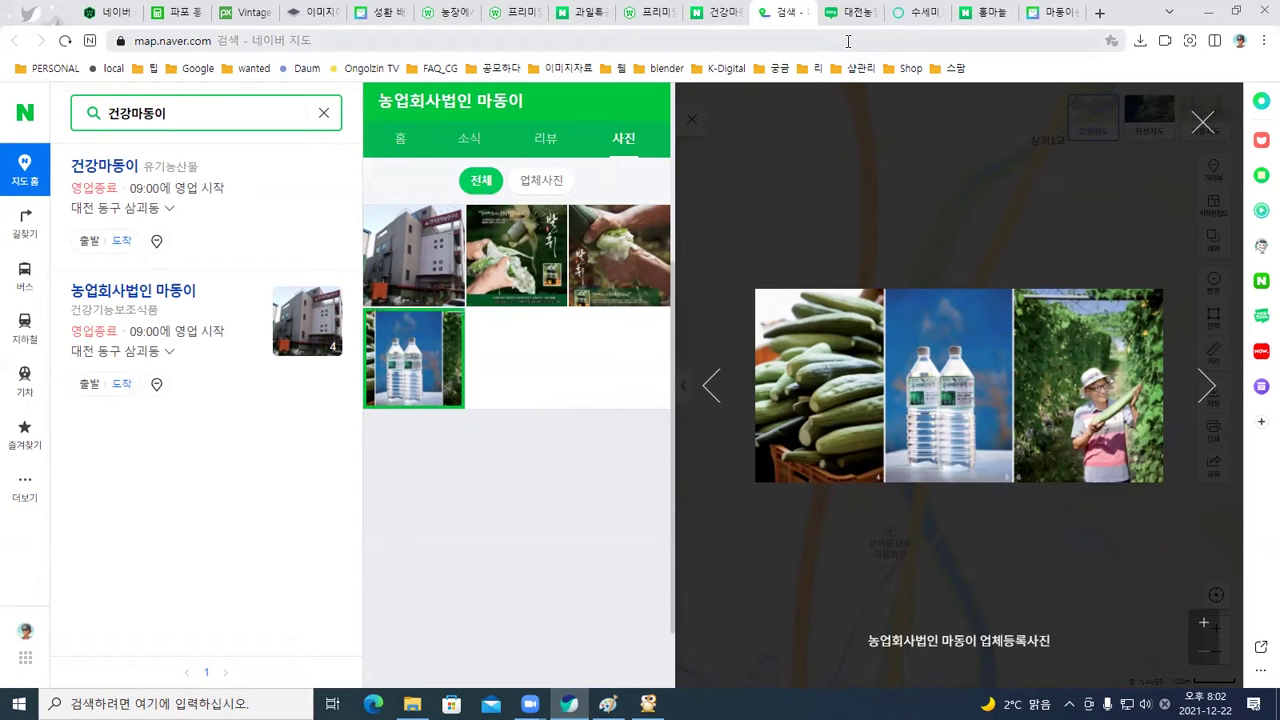
Switch to the open 마동이농원 blog and examine its header, web address, farm-story post and category list
left_click(849, 15)
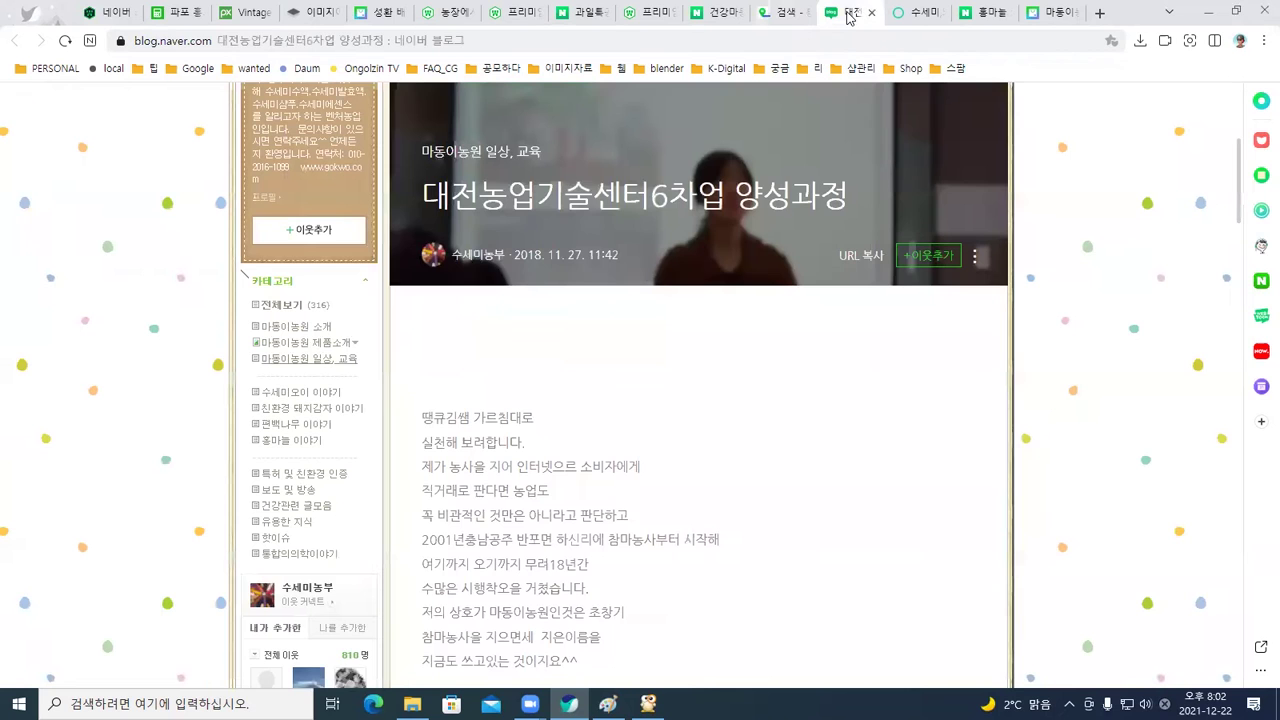
scroll(690, 264, "up", 4)
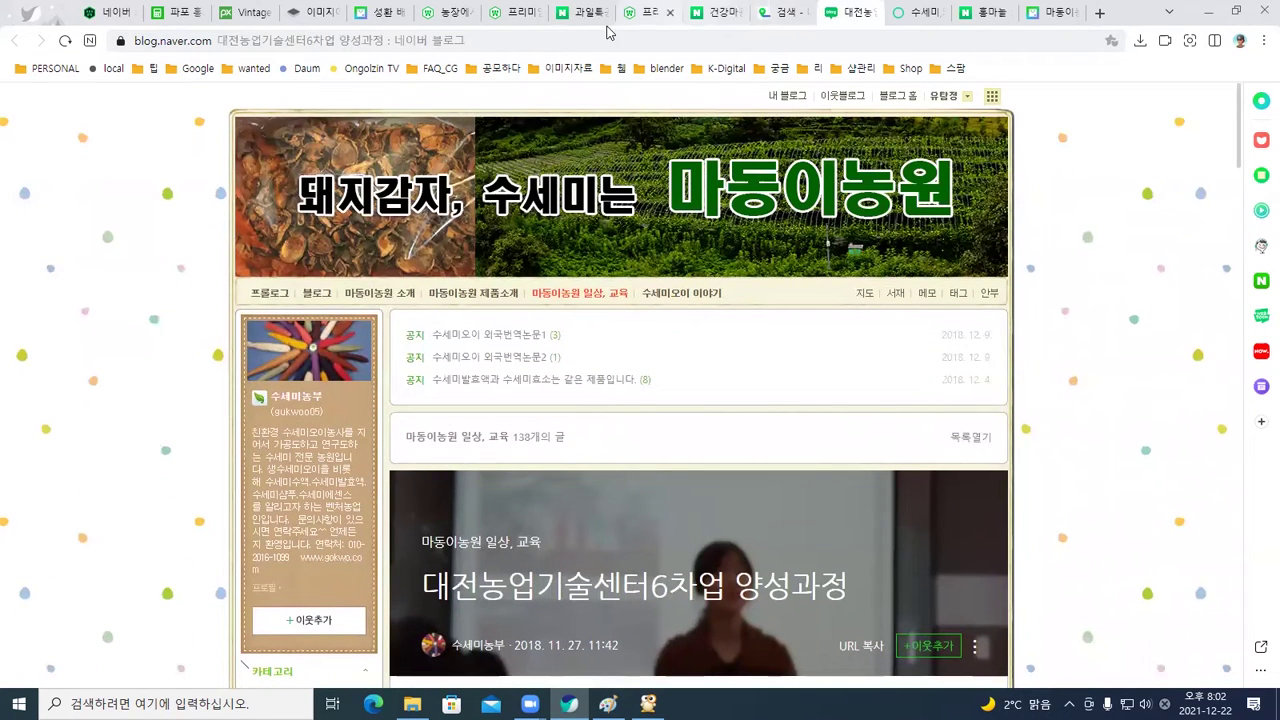
left_click(282, 42)
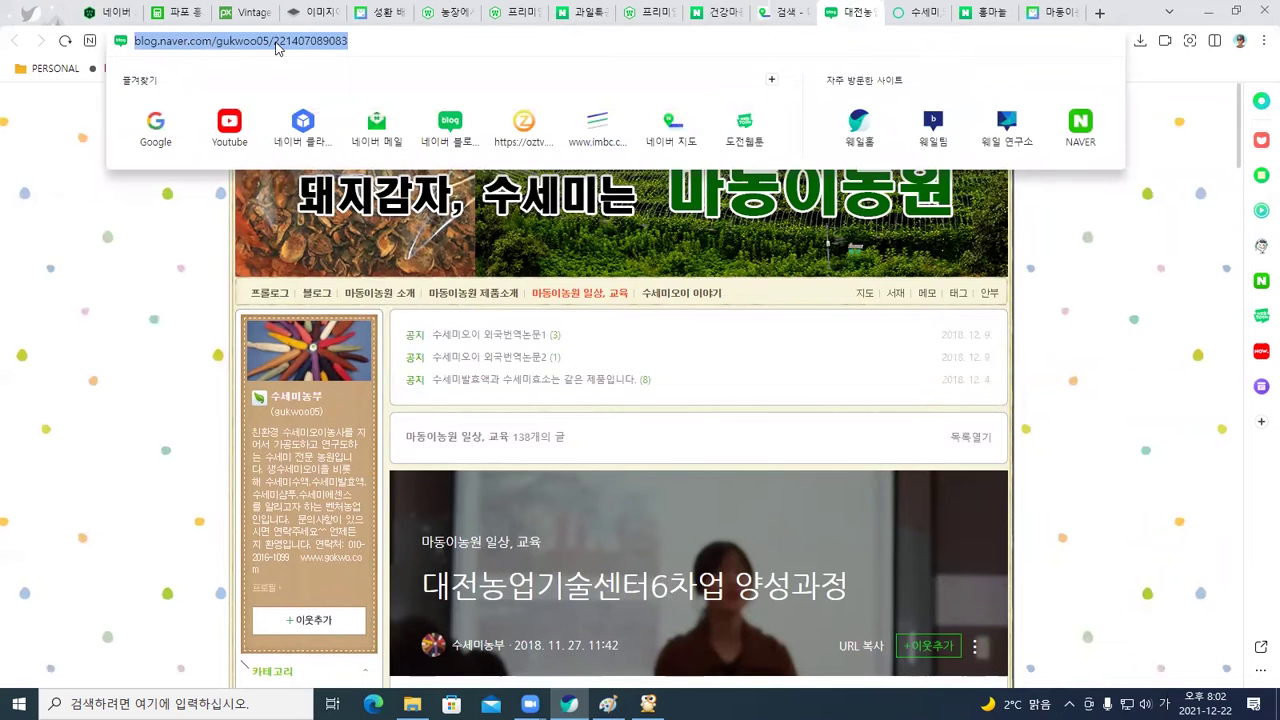
left_click(196, 263)
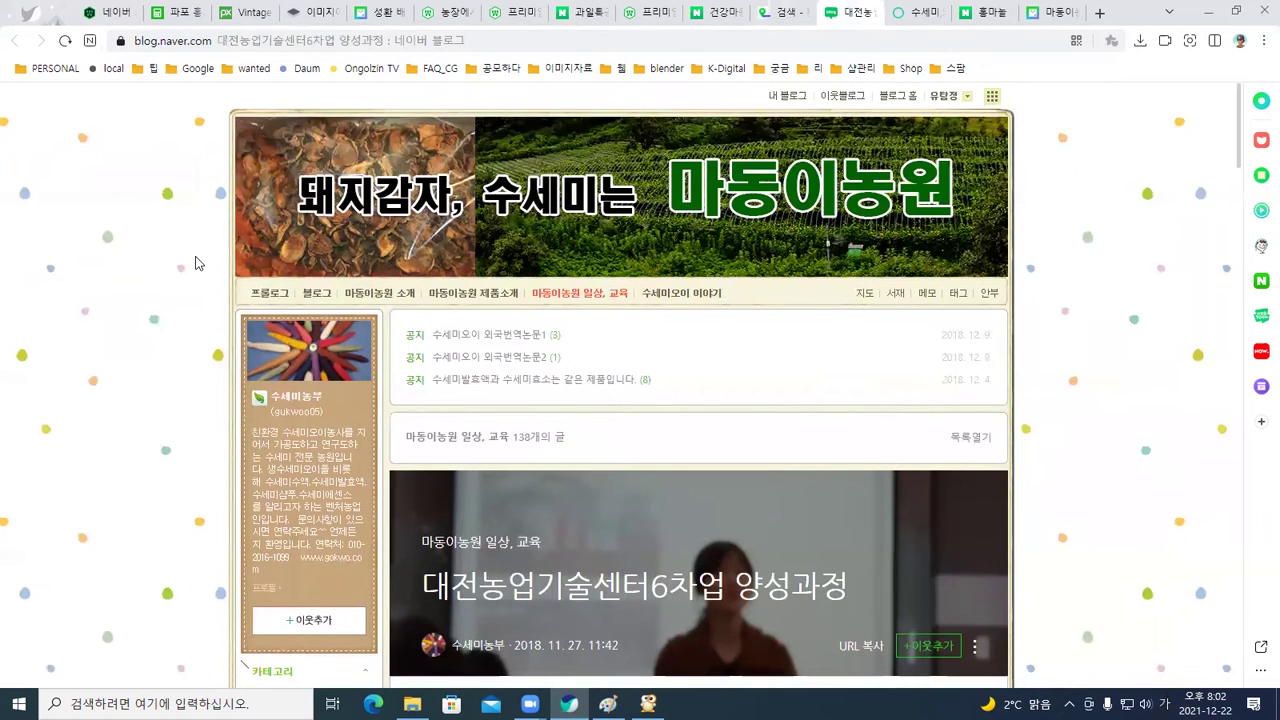
scroll(196, 263, "down", 5)
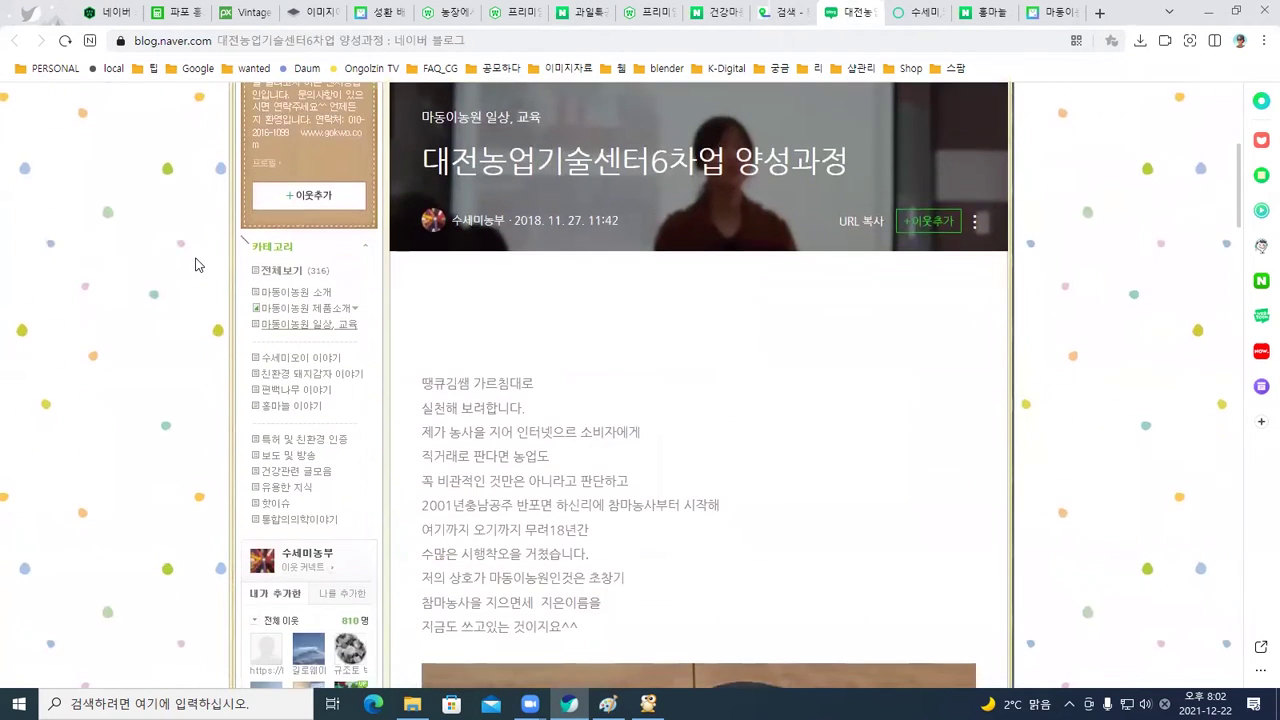
scroll(196, 263, "down", 2)
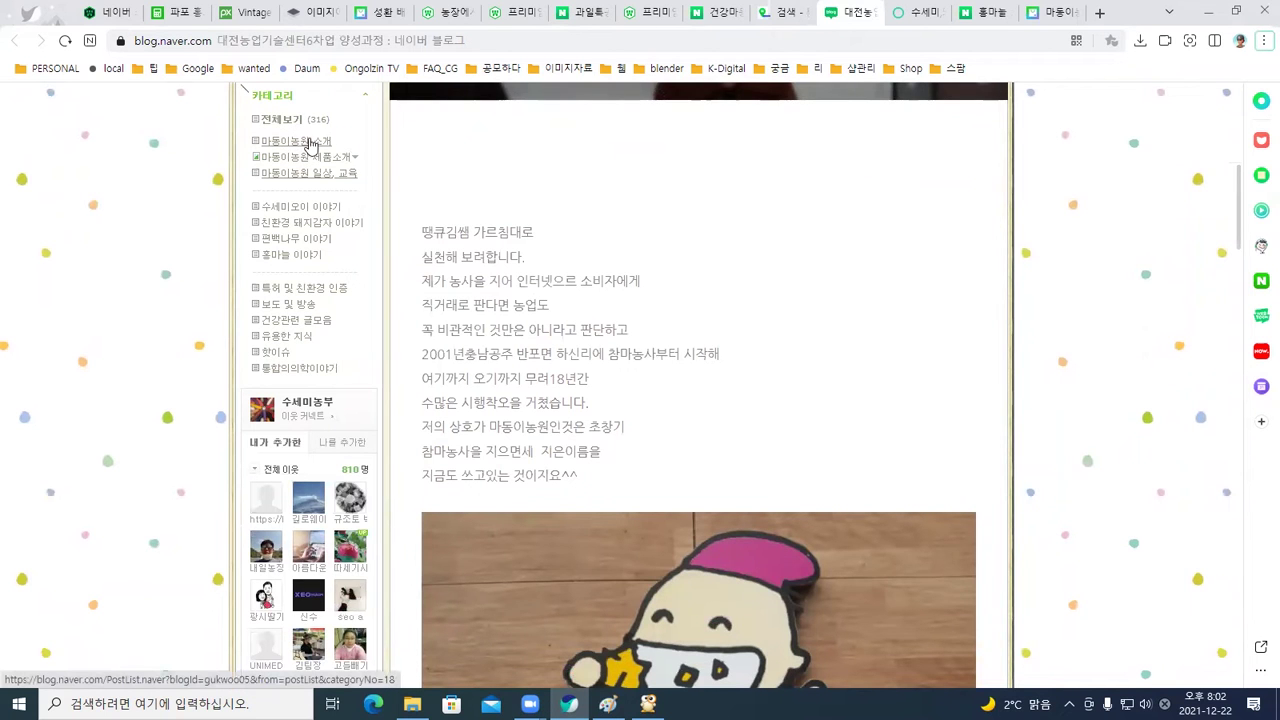
Show the blog's 마동이농원 제품소개 category and look over its product posts
left_click(347, 166)
scroll(547, 287, "down", 3)
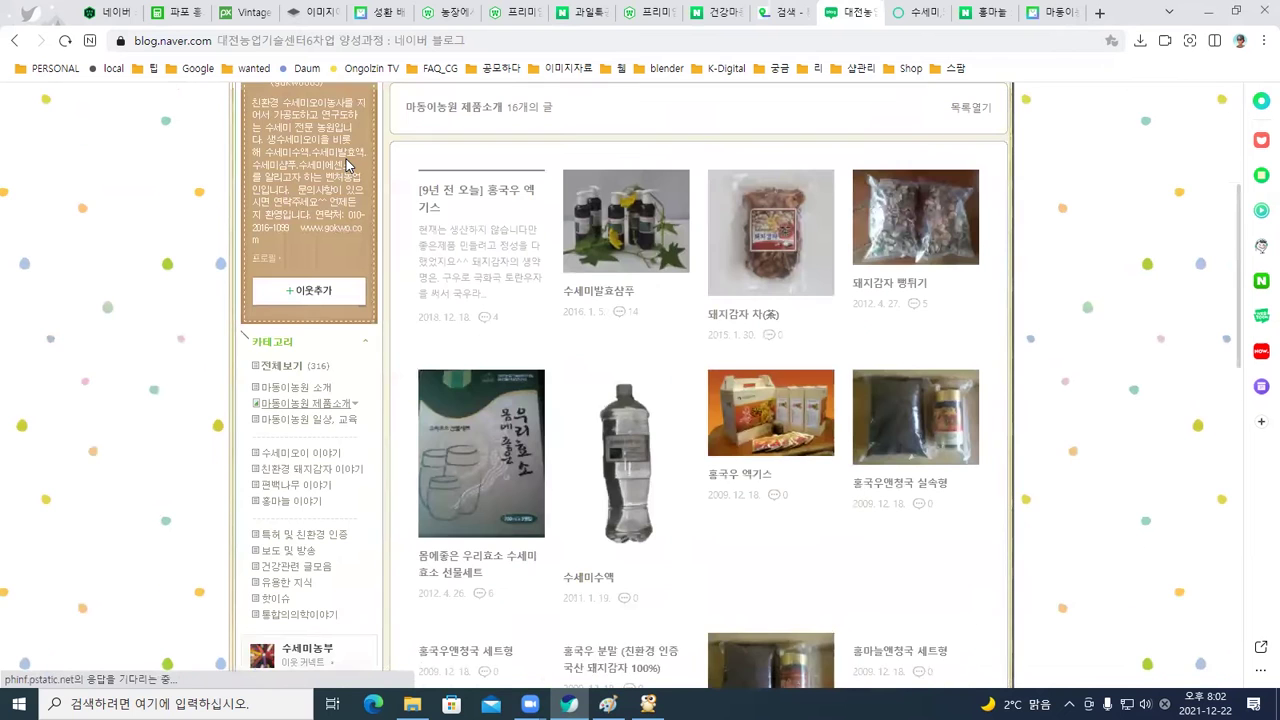
scroll(547, 287, "down", 1)
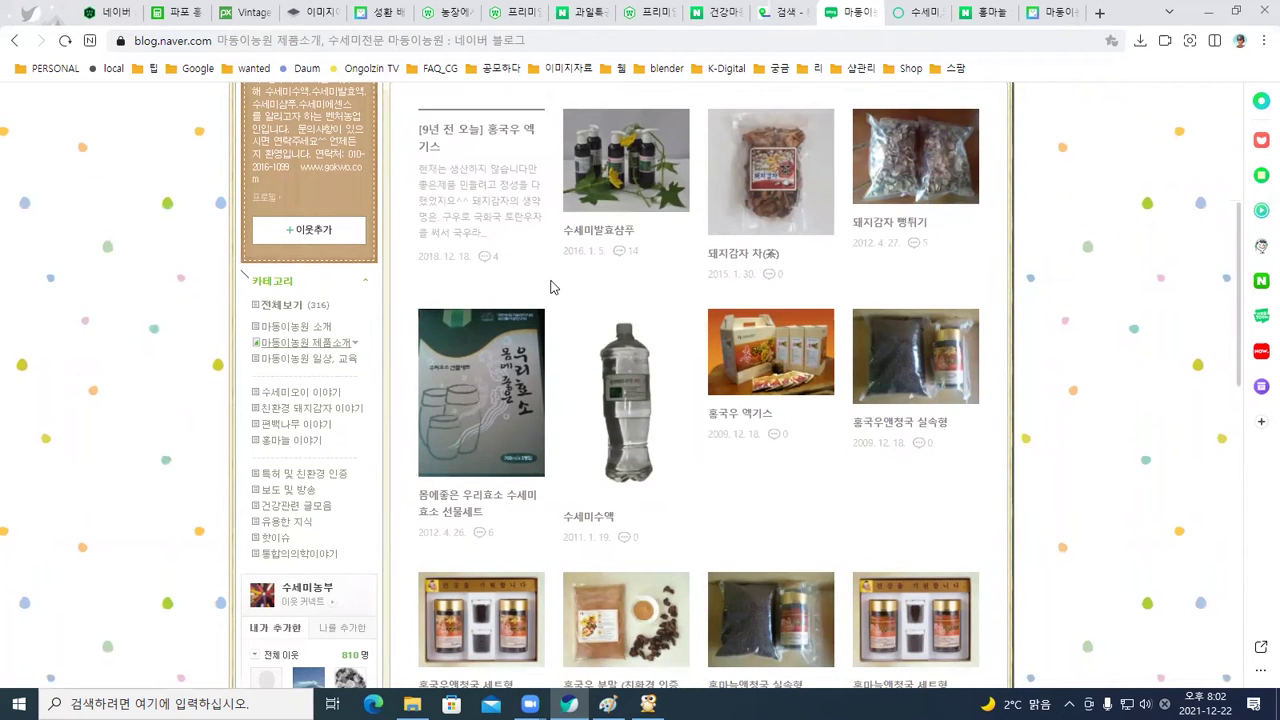
scroll(550, 287, "up", 4)
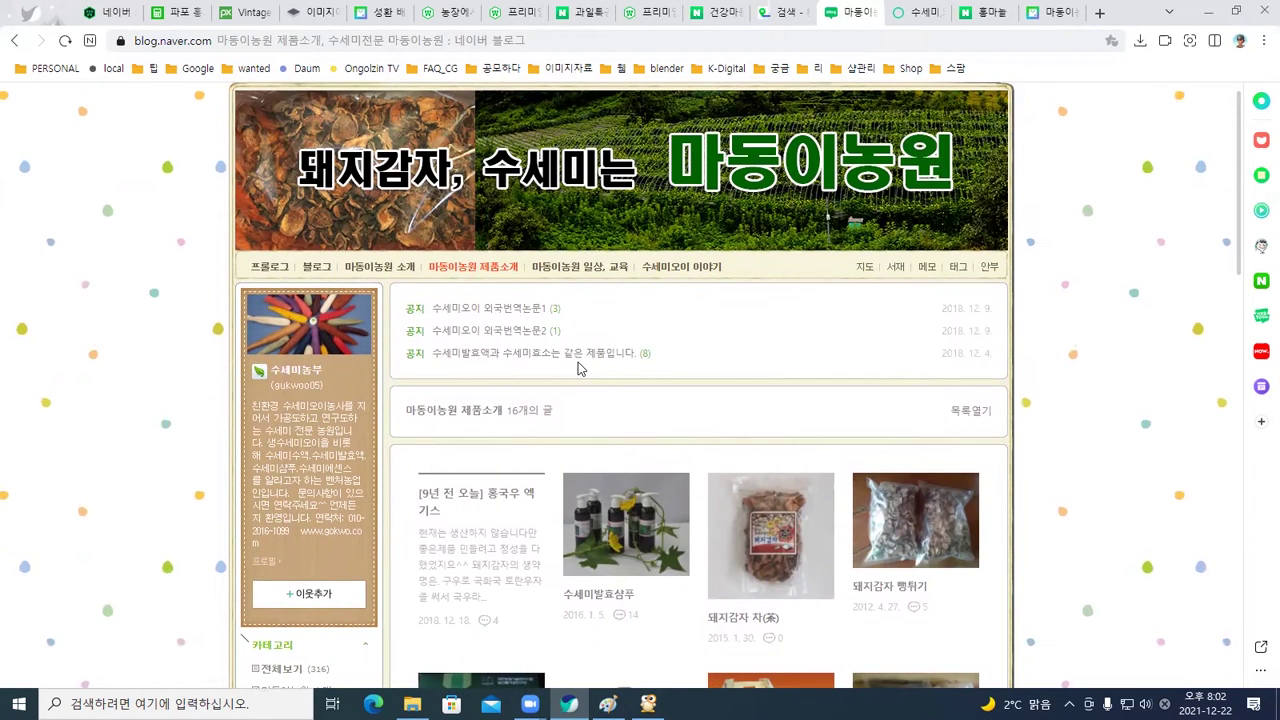
Open the 수세미발효샴푸 post and read its product photo, benefits, features and usage instructions
scroll(578, 369, "down", 1)
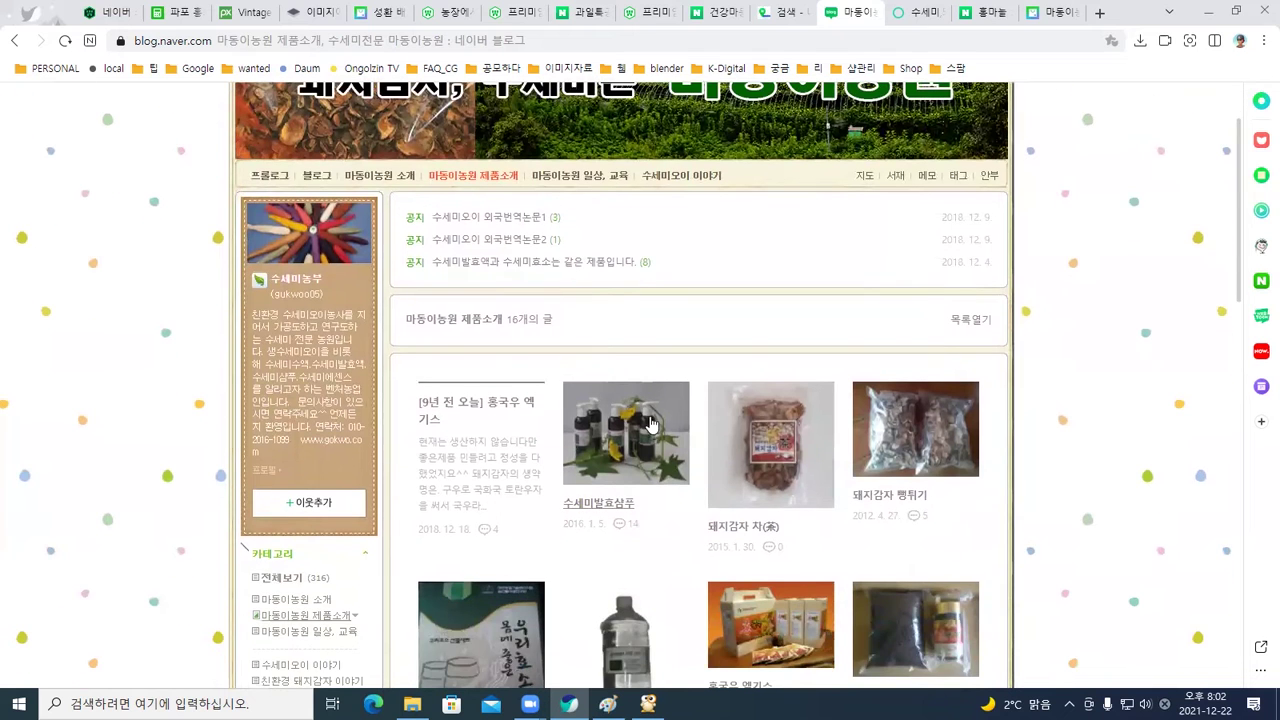
left_click(647, 427)
scroll(646, 420, "down", 4)
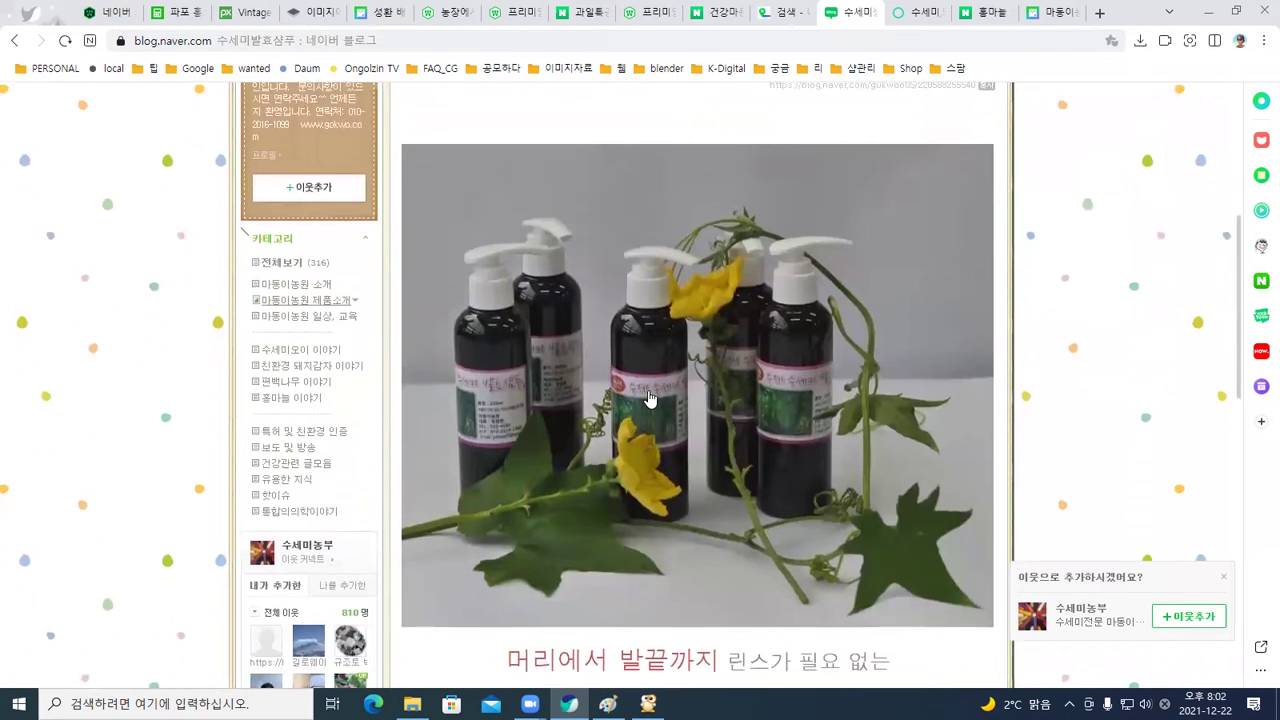
scroll(622, 392, "down", 2)
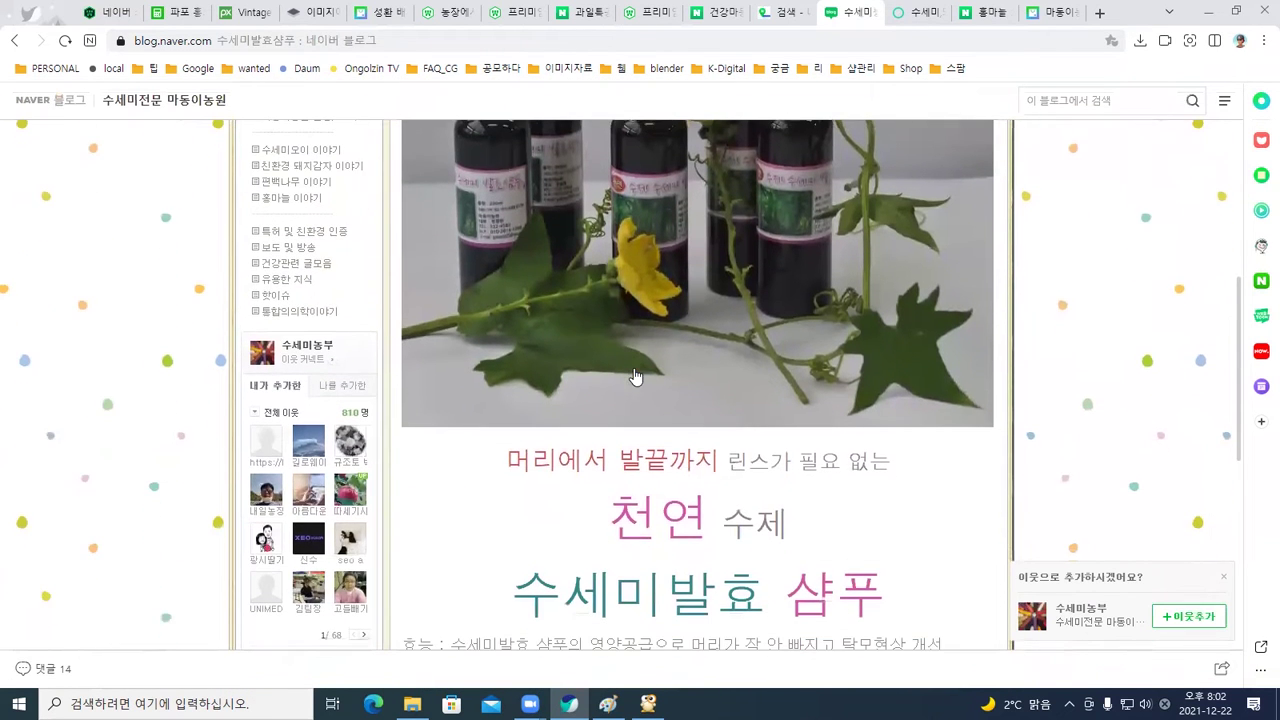
scroll(634, 376, "down", 1)
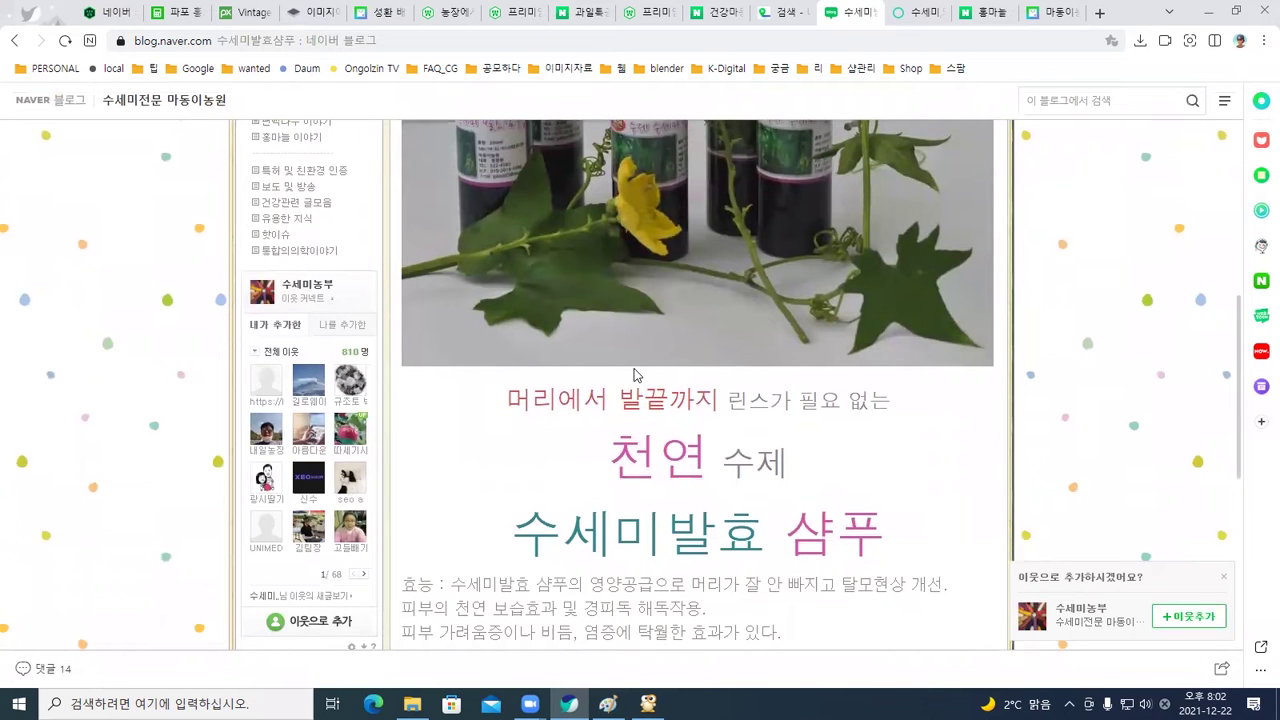
scroll(634, 374, "up", 1)
scroll(634, 376, "up", 1)
scroll(634, 376, "down", 1)
scroll(634, 376, "down", 2)
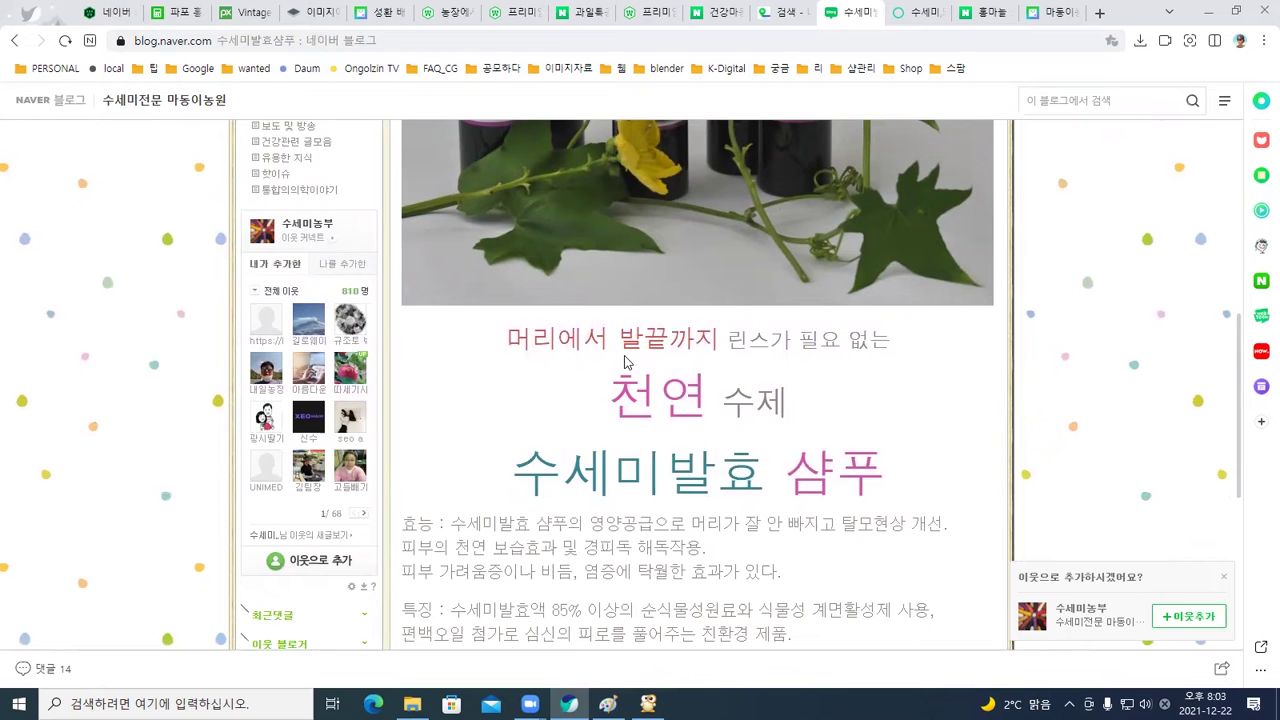
scroll(624, 360, "down", 4)
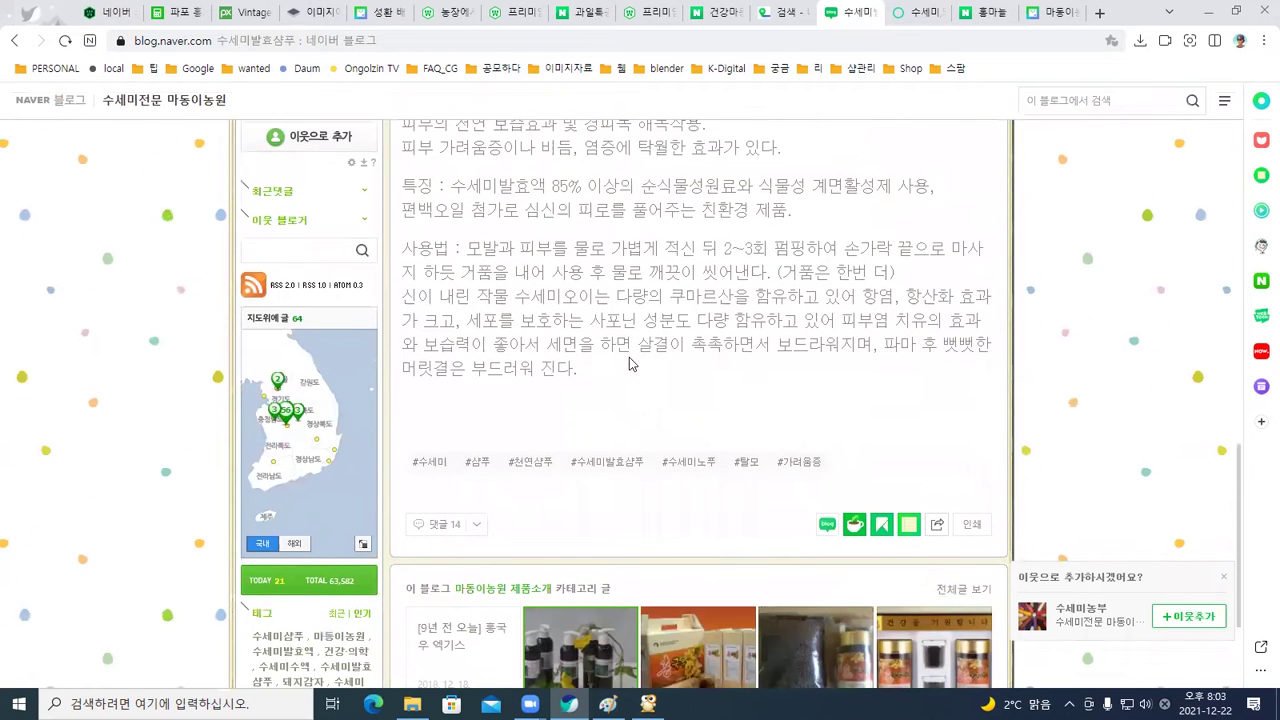
scroll(640, 372, "up", 1)
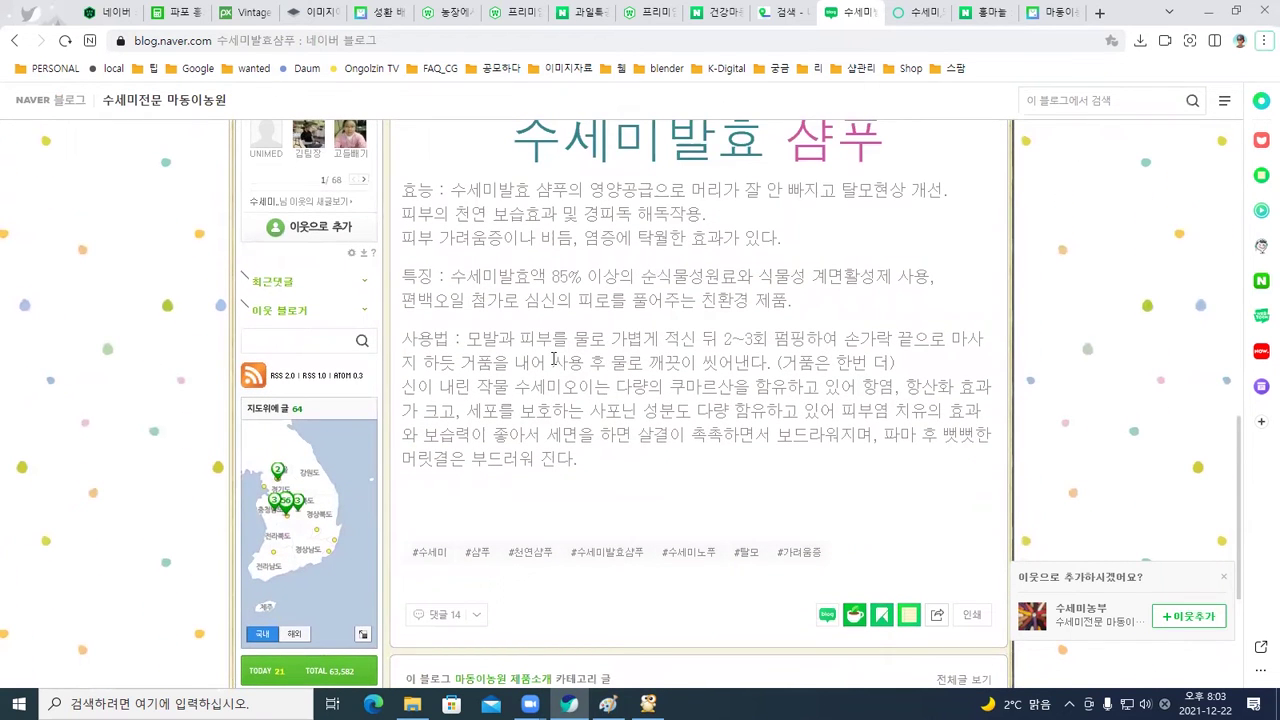
Open the 홍국우 엑기스 post from the related category posts and read its ingredients, storage, dosage and price details
scroll(555, 360, "down", 3)
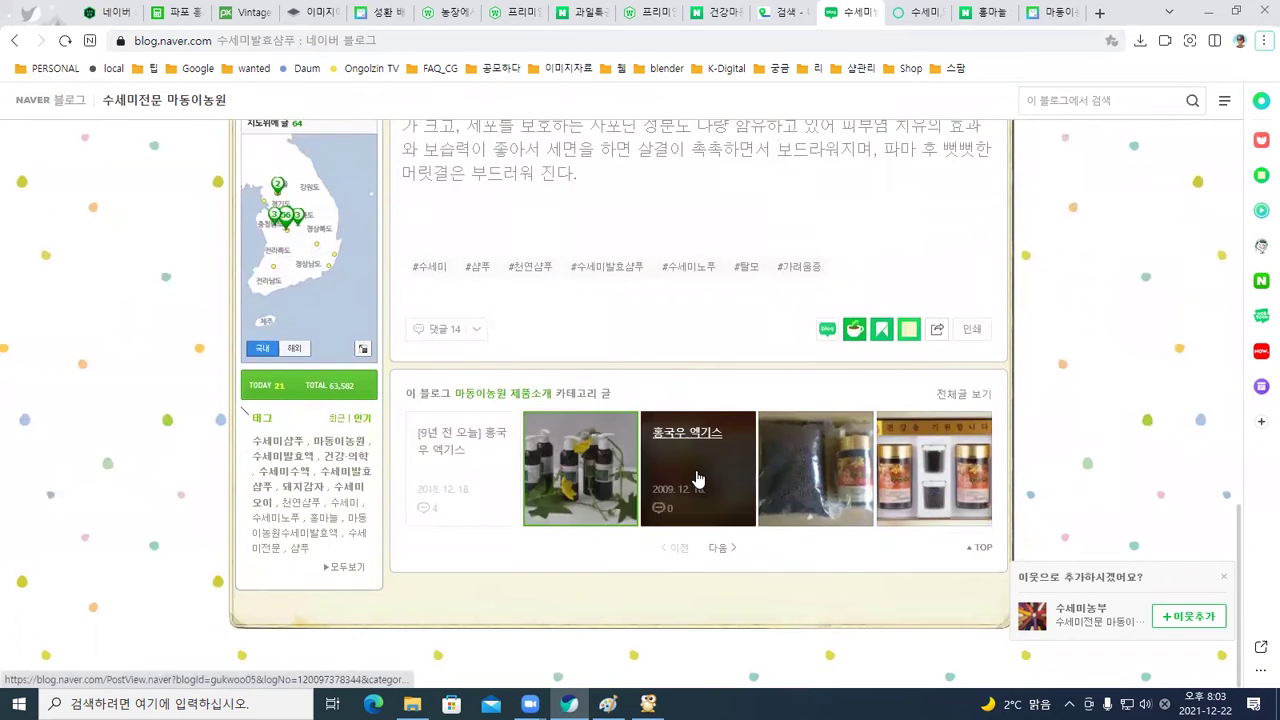
left_click(698, 480)
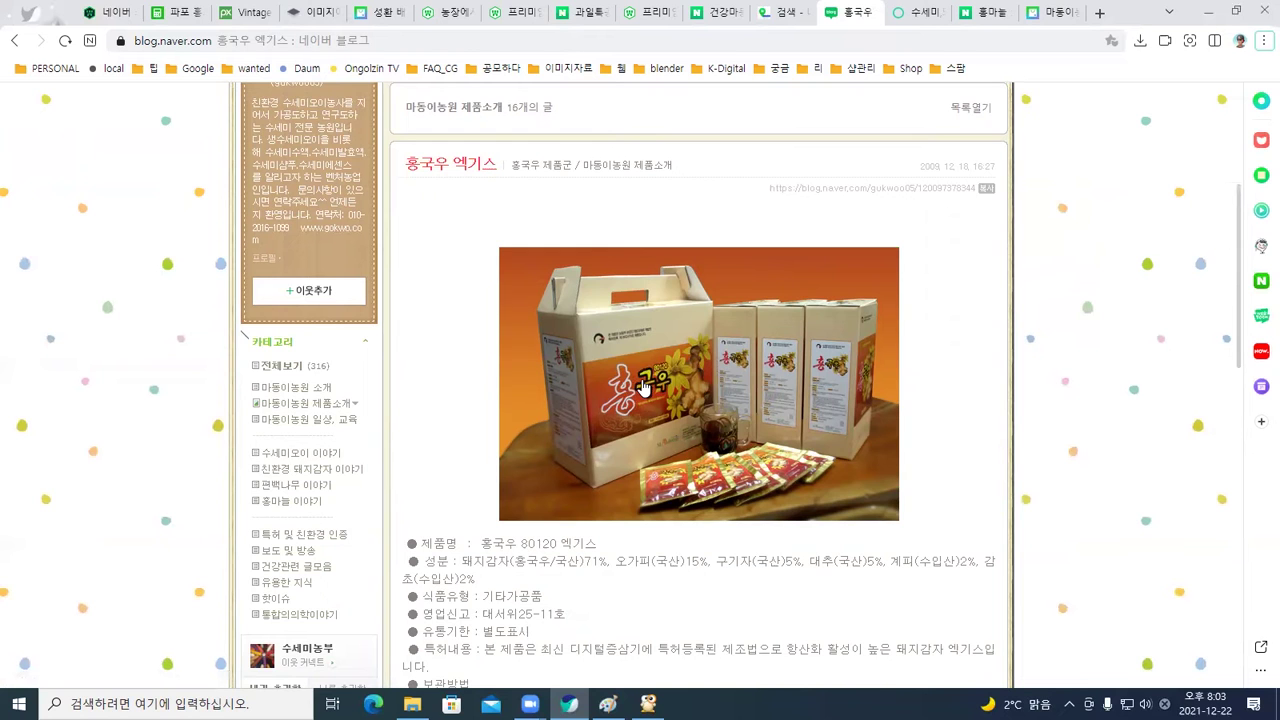
scroll(643, 385, "down", 2)
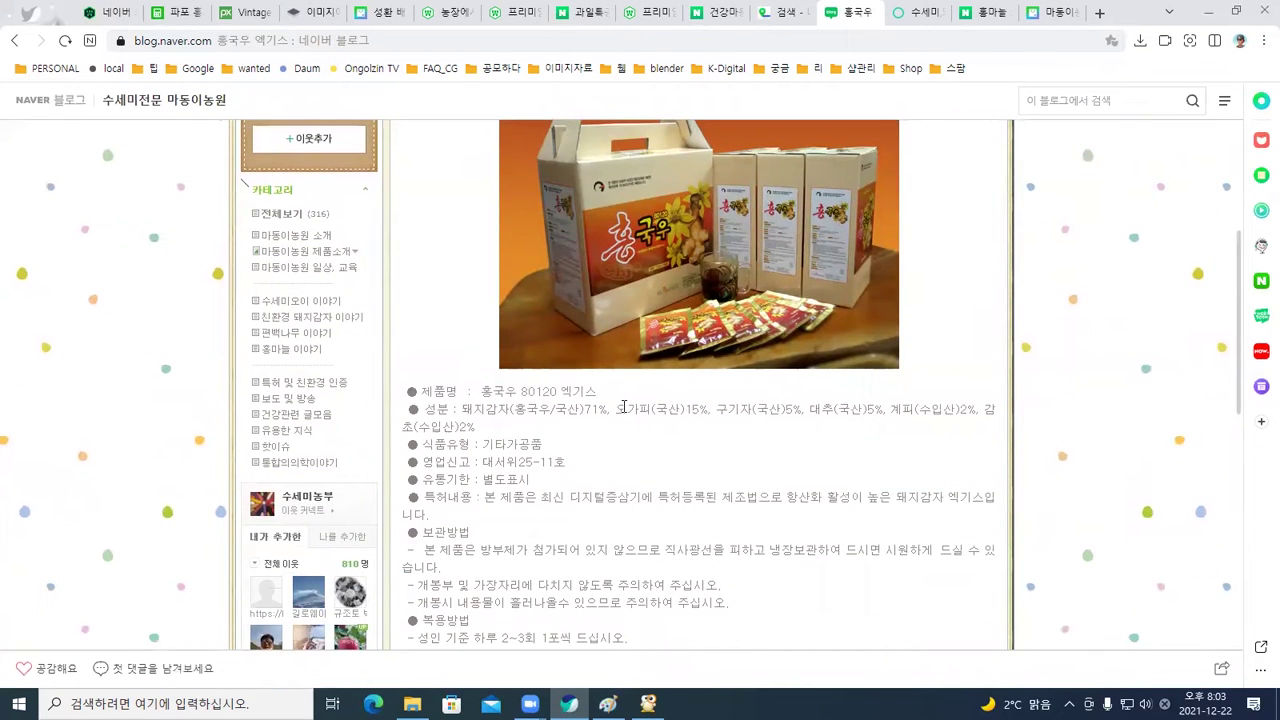
double_click(624, 408)
left_click(724, 408)
scroll(689, 408, "down", 4)
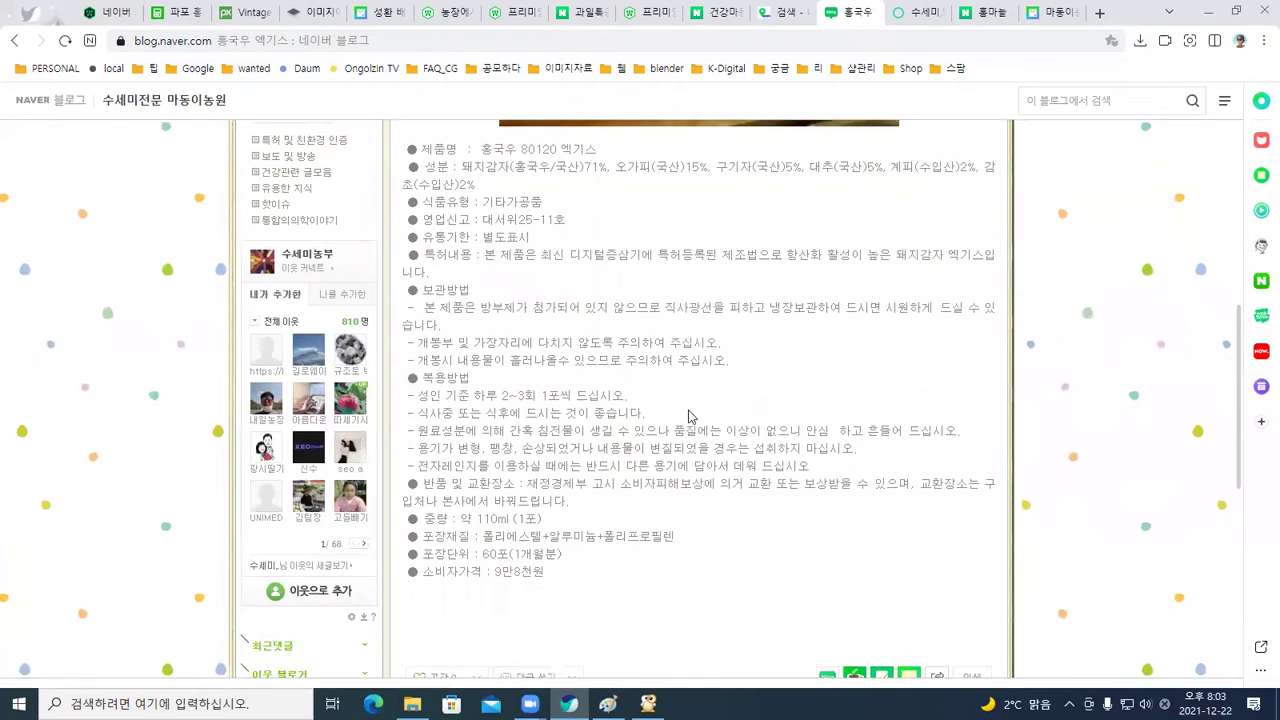
scroll(689, 408, "up", 2)
scroll(689, 408, "up", 2)
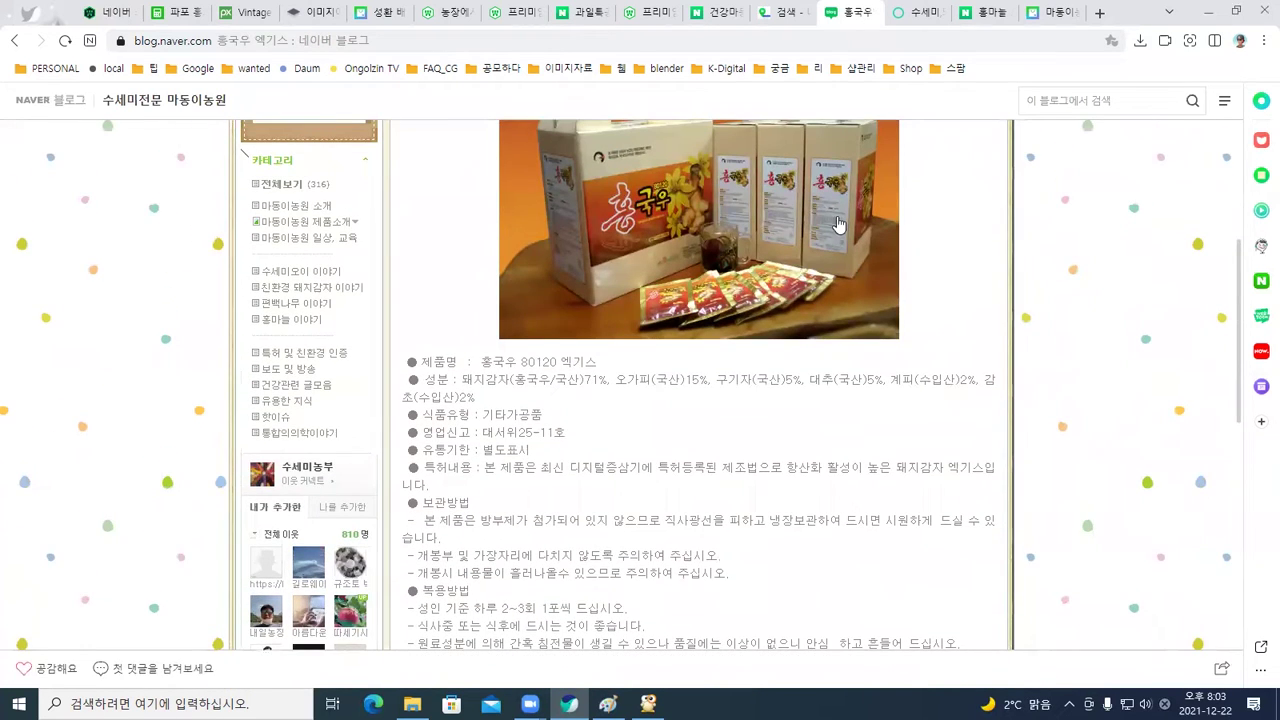
scroll(917, 189, "up", 1)
Look over the company's madongi.com shopping mall and the shopping listings in the 홍마늘 search results
left_click(917, 10)
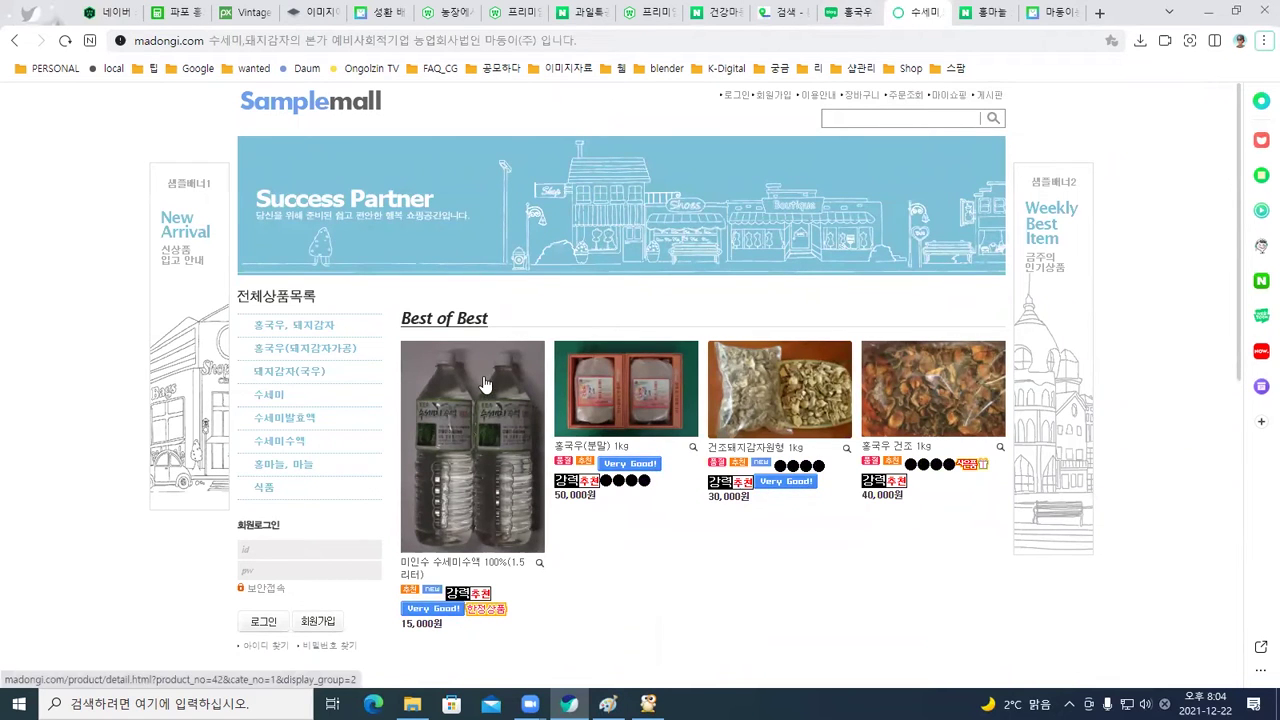
left_click(994, 18)
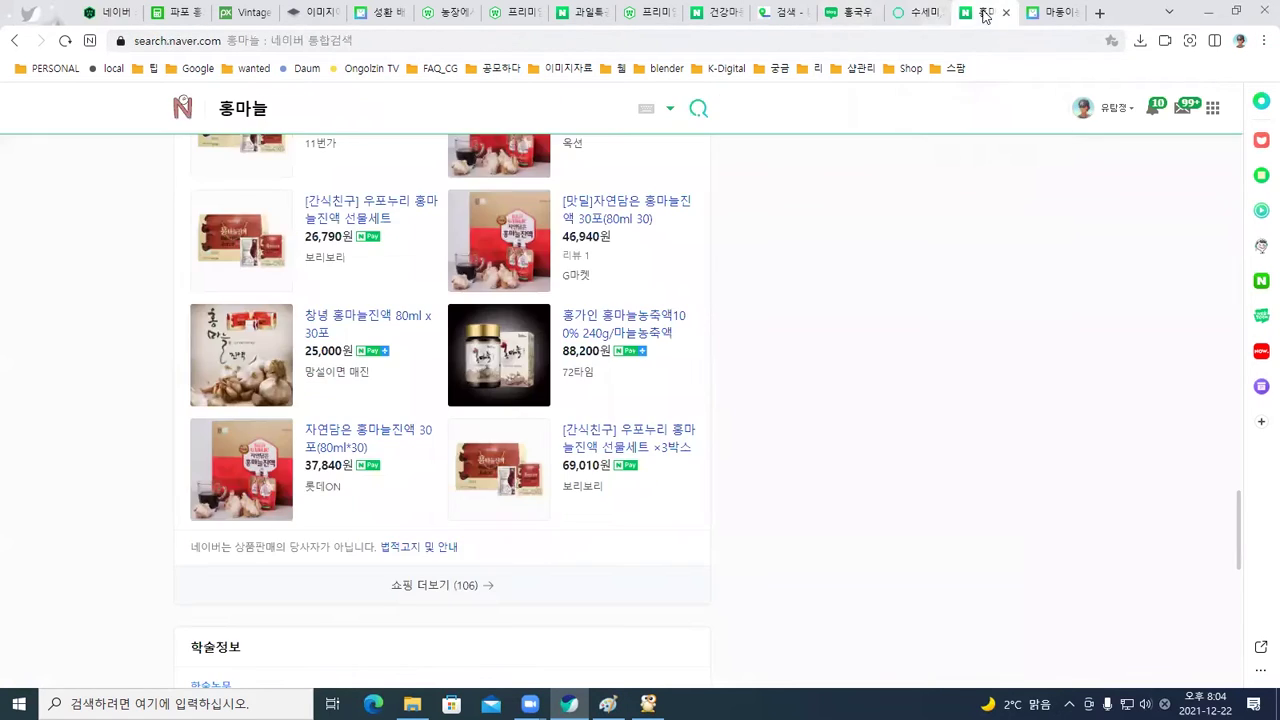
scroll(738, 226, "up", 1)
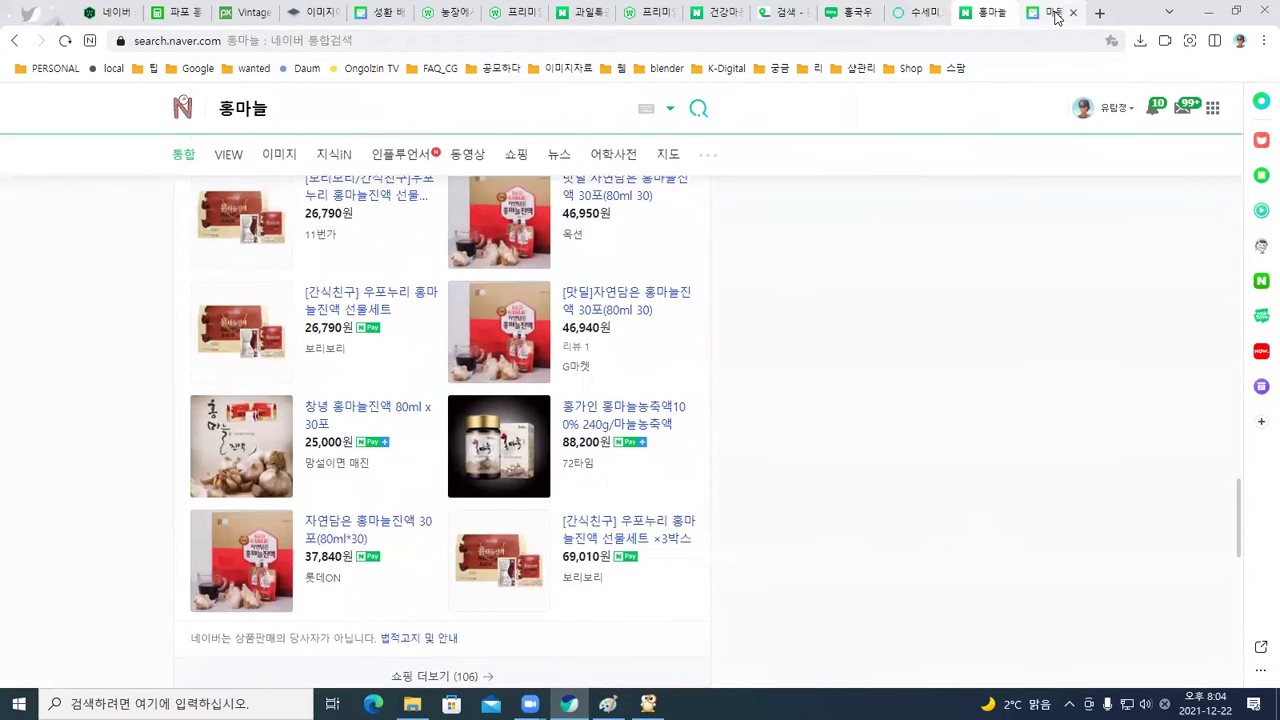
Switch to the Naver Shopping results for 마동이농원 and examine the listed 수세미발효액 products, prices and sellers
left_click(1047, 12)
scroll(360, 214, "up", 2)
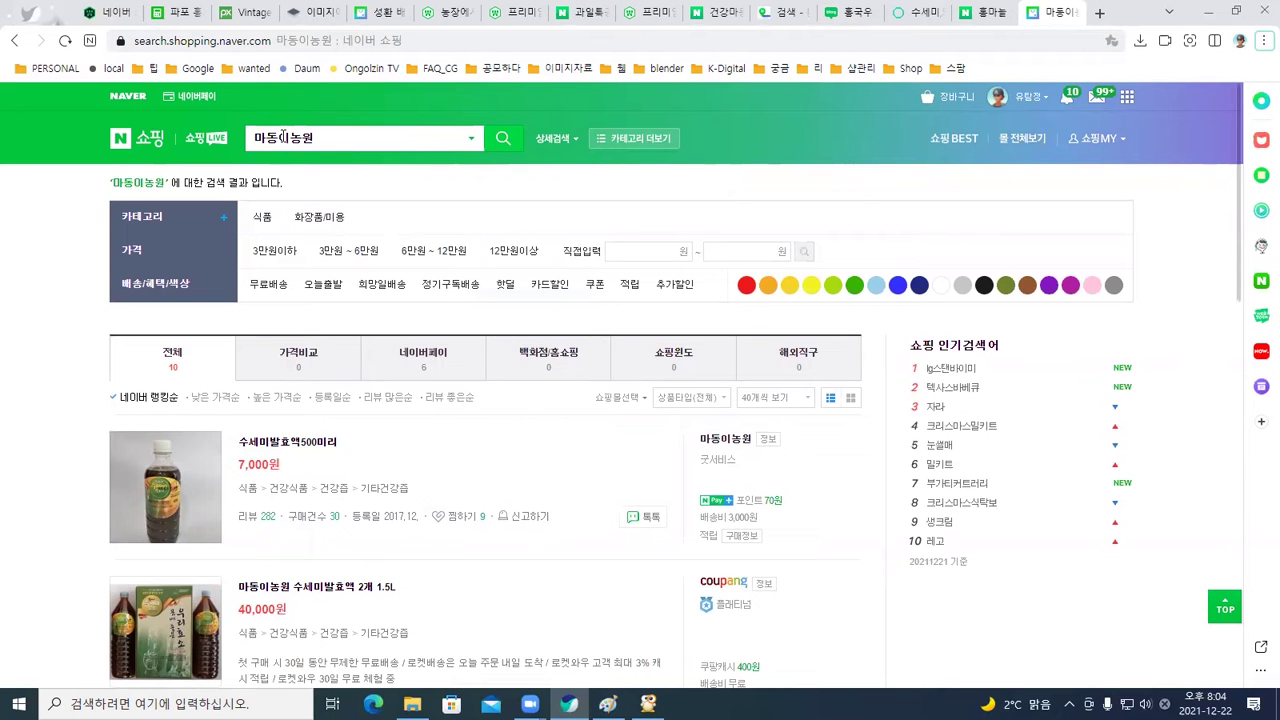
scroll(366, 205, "down", 3)
scroll(368, 215, "up", 3)
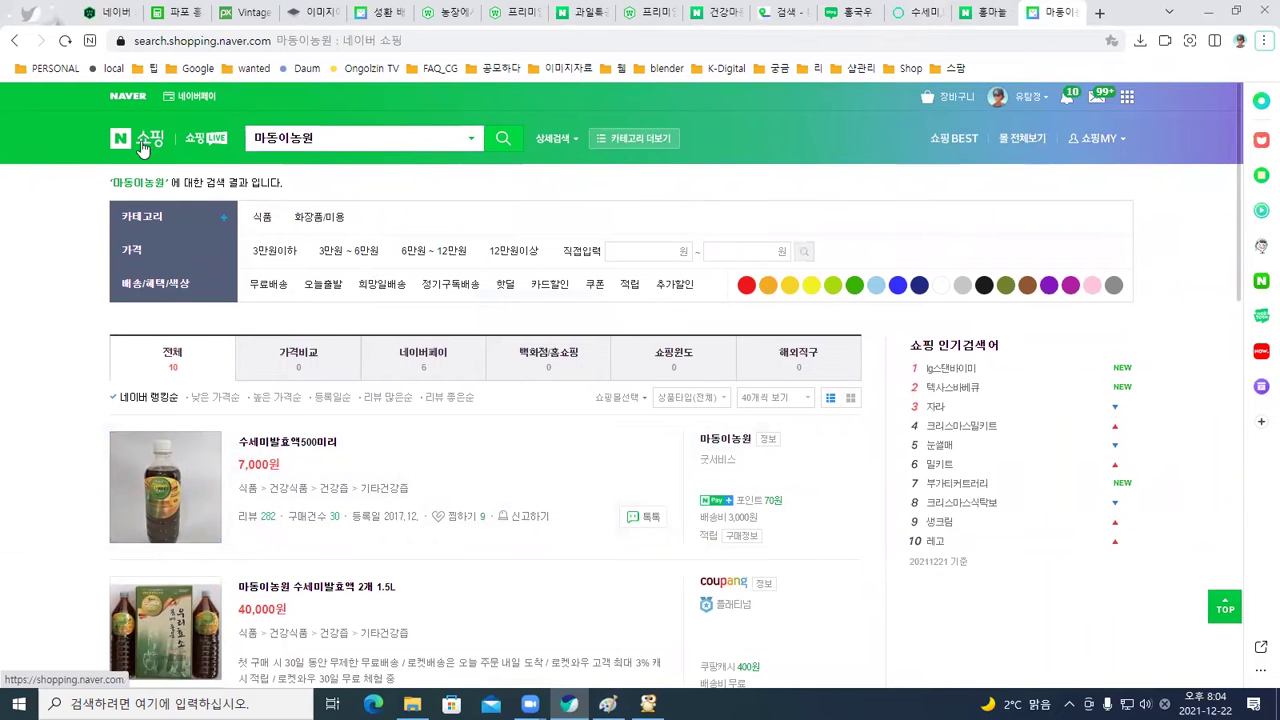
scroll(266, 302, "down", 2)
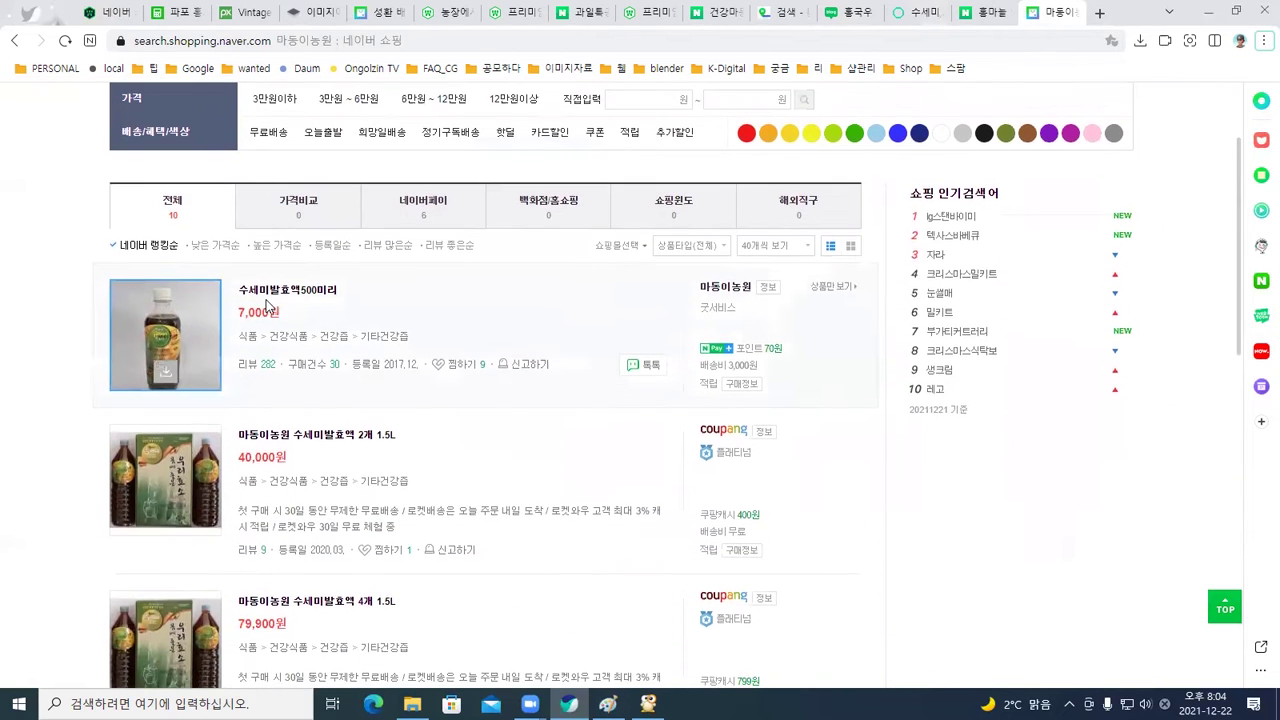
scroll(266, 302, "down", 2)
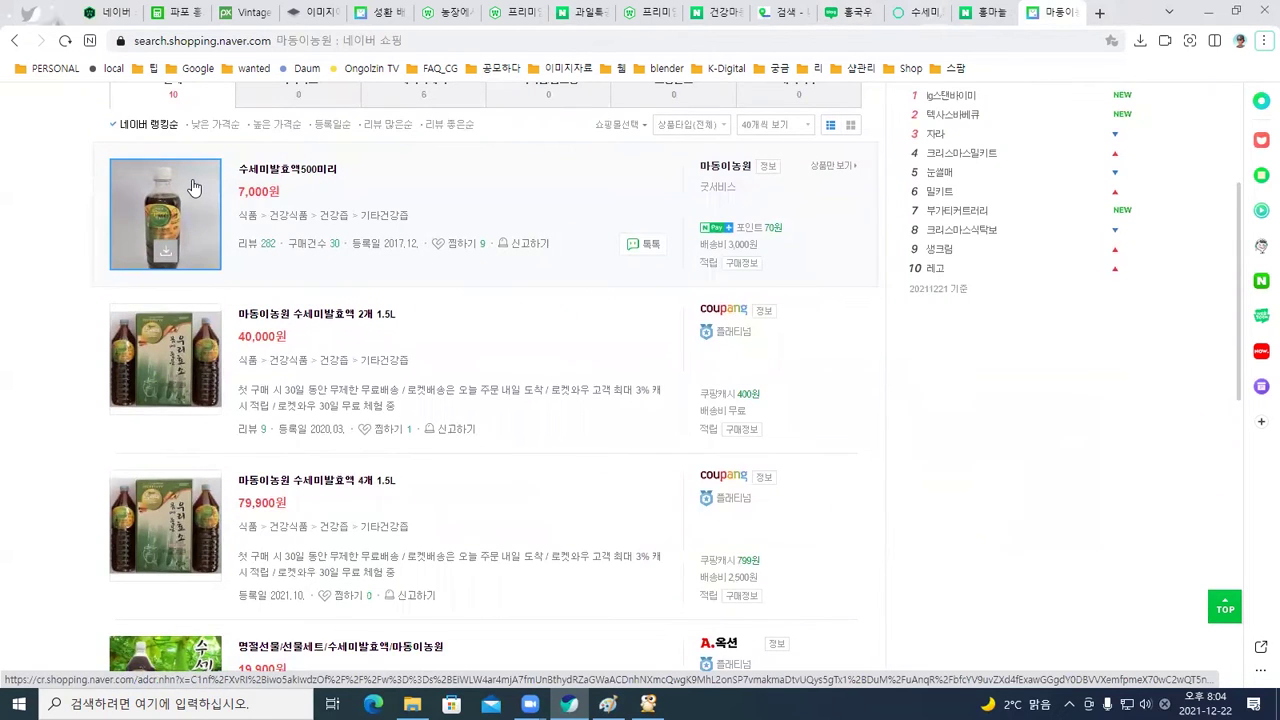
Look through the remaining 마동이농원 listings and open the 루파머스 수세미 샴푸 200ml product from the farm's own store
scroll(194, 188, "down", 1)
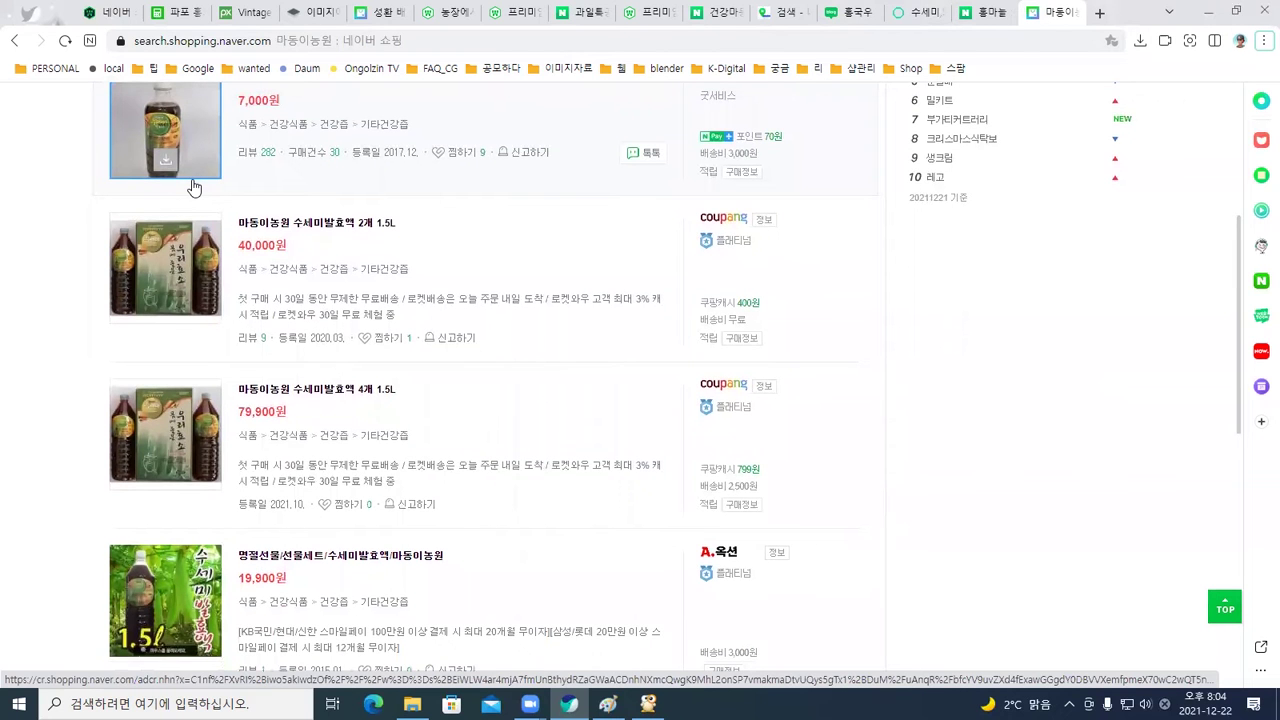
scroll(194, 188, "down", 3)
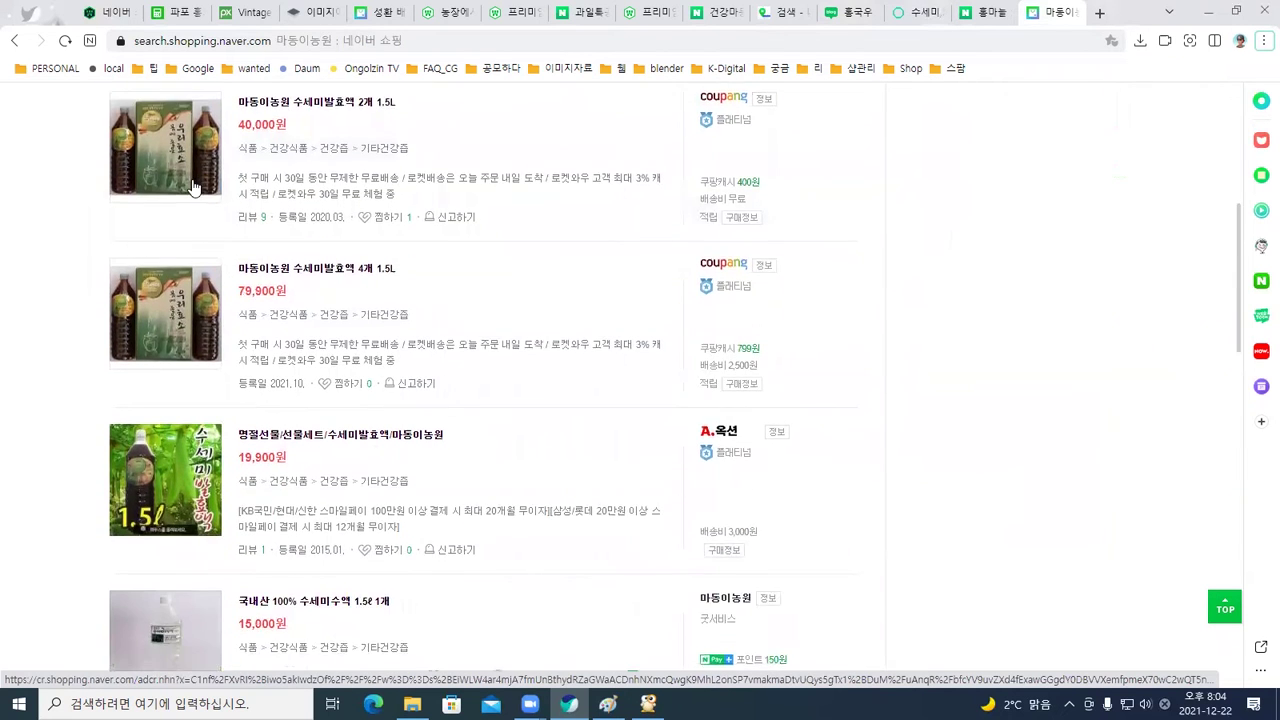
scroll(194, 188, "down", 2)
scroll(194, 188, "down", 5)
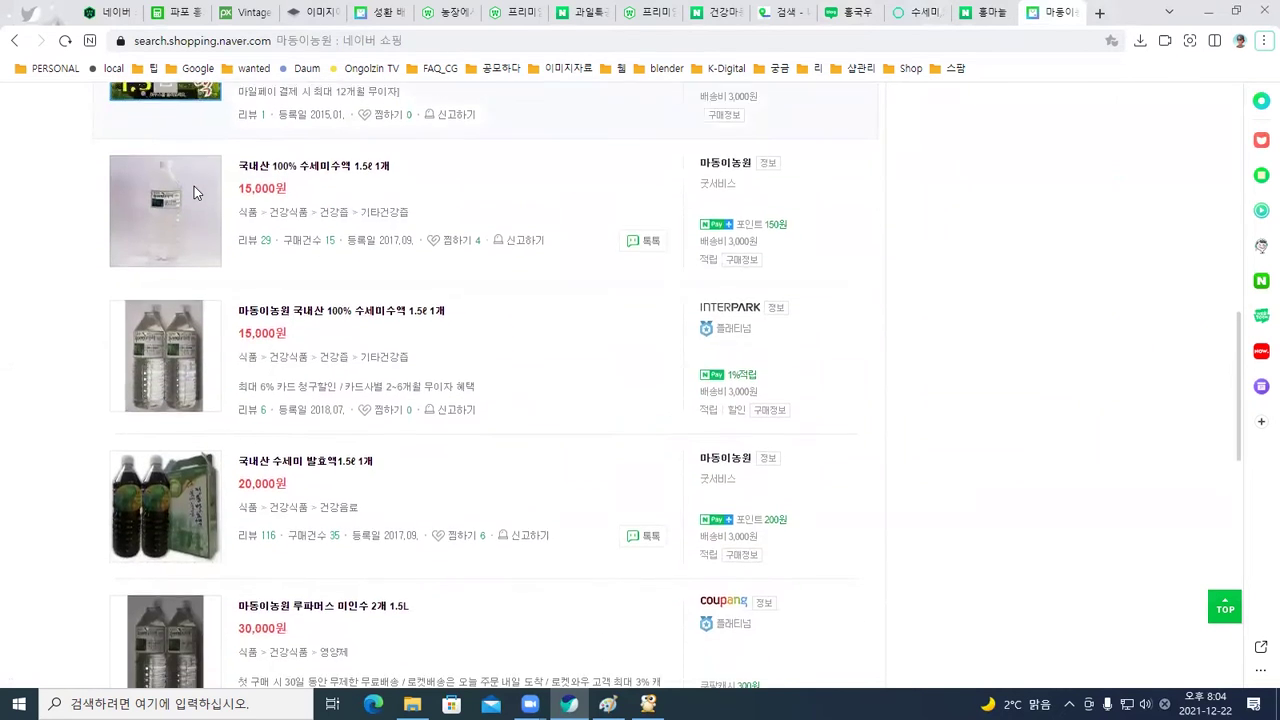
scroll(194, 186, "down", 2)
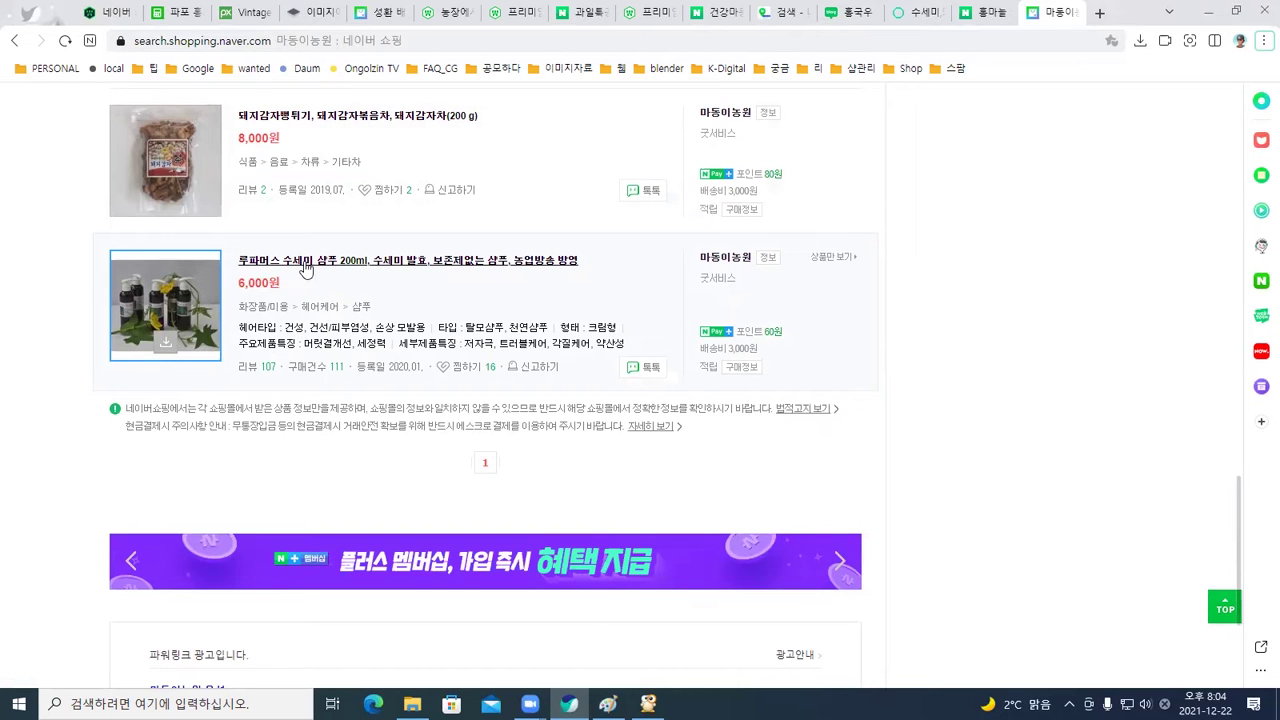
left_click(200, 279)
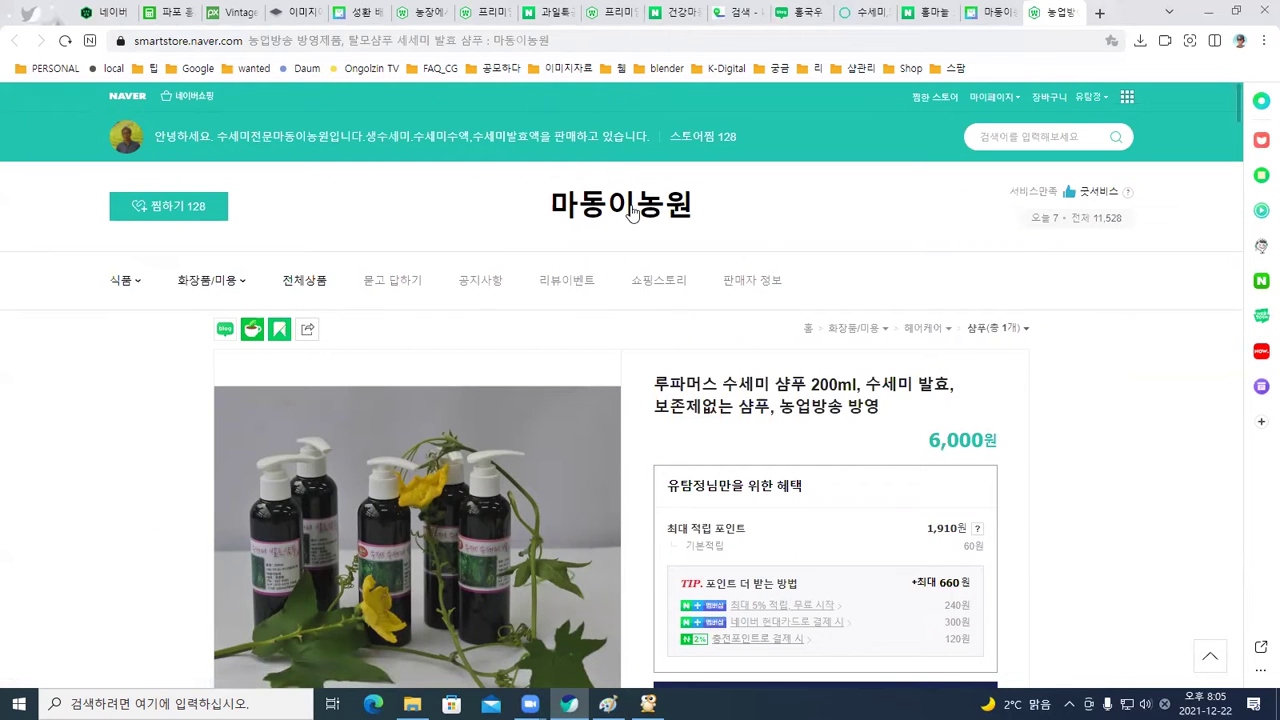
View the shampoo's main product photo and each of the other gallery images on the SmartStore page
scroll(632, 249, "down", 2)
scroll(632, 249, "down", 1)
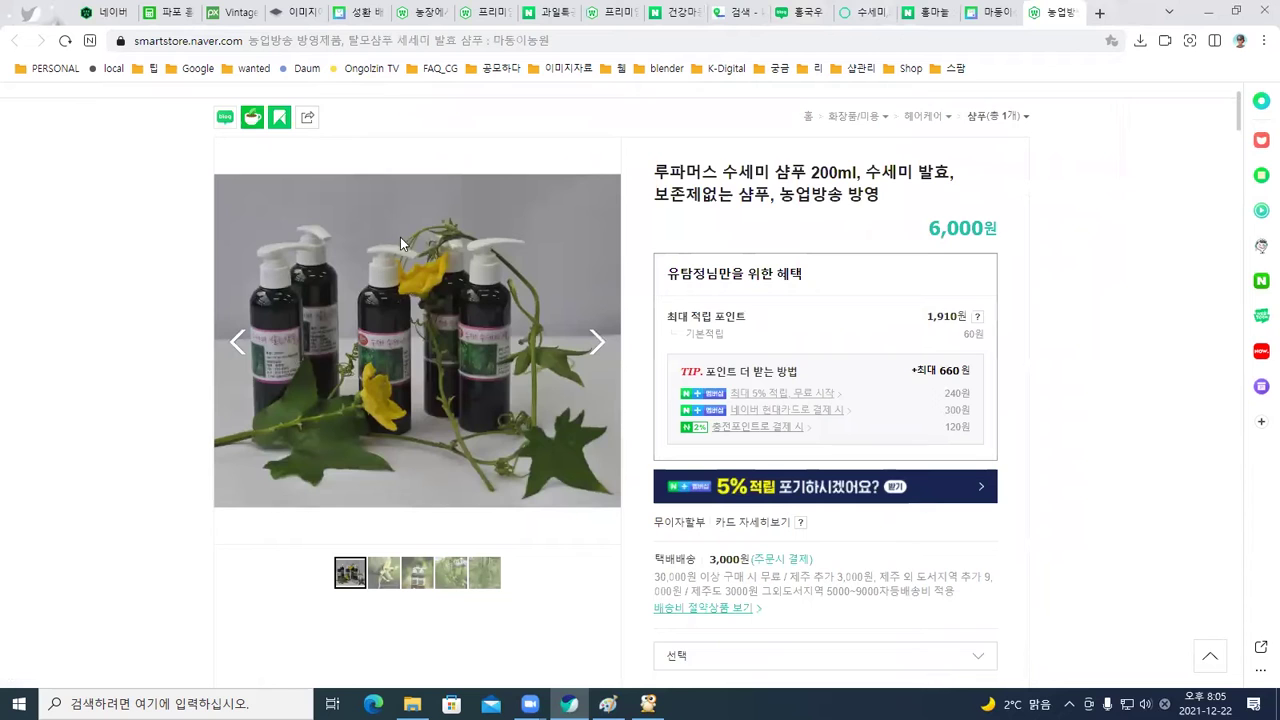
scroll(441, 337, "down", 1)
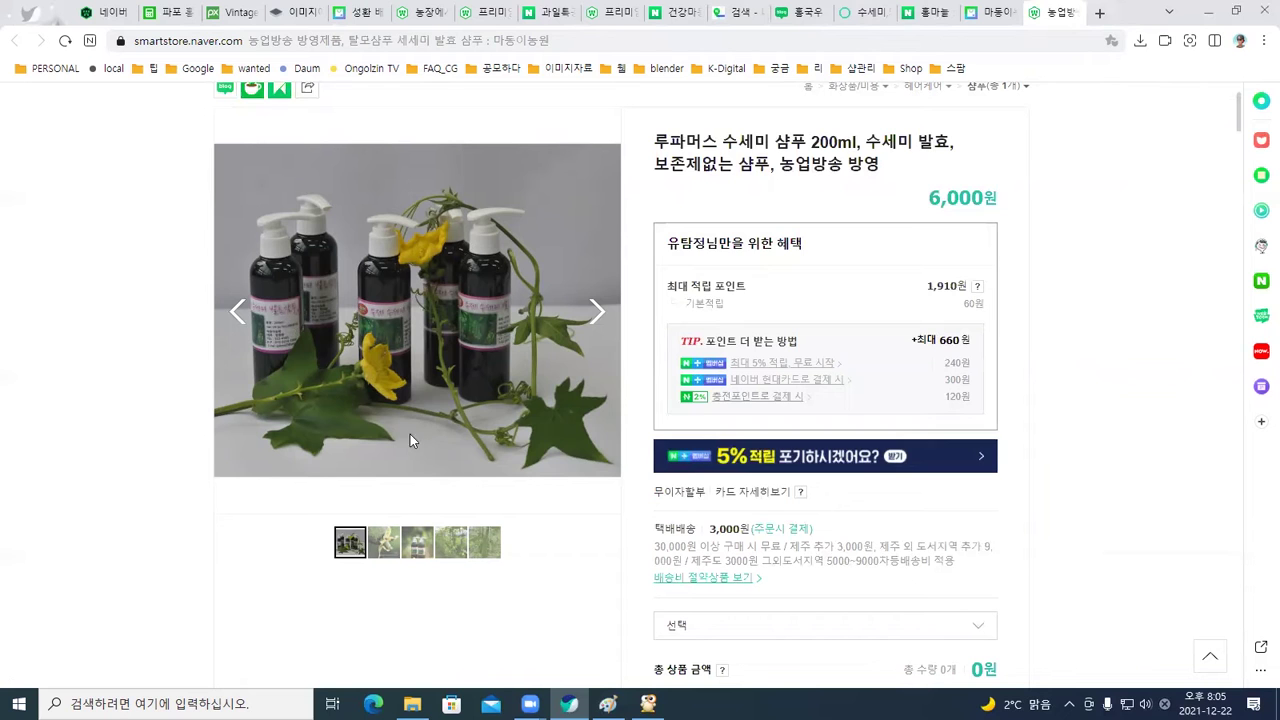
left_click(383, 548)
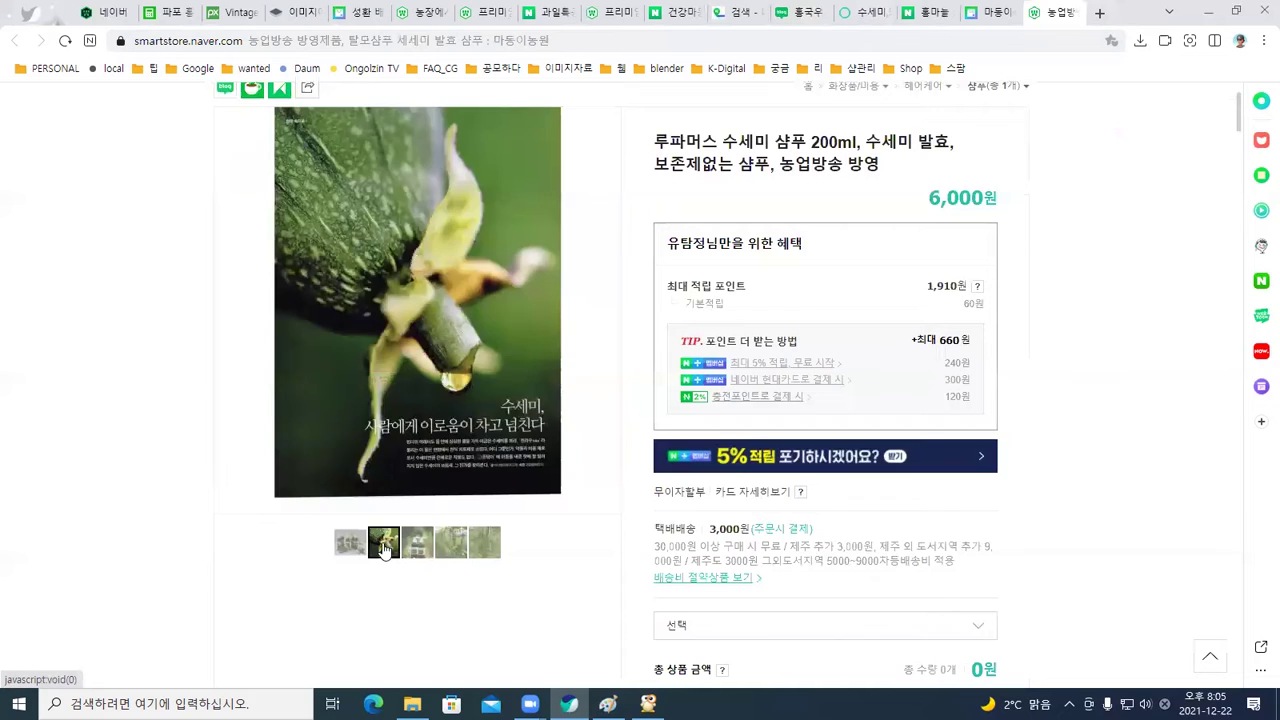
left_click(413, 550)
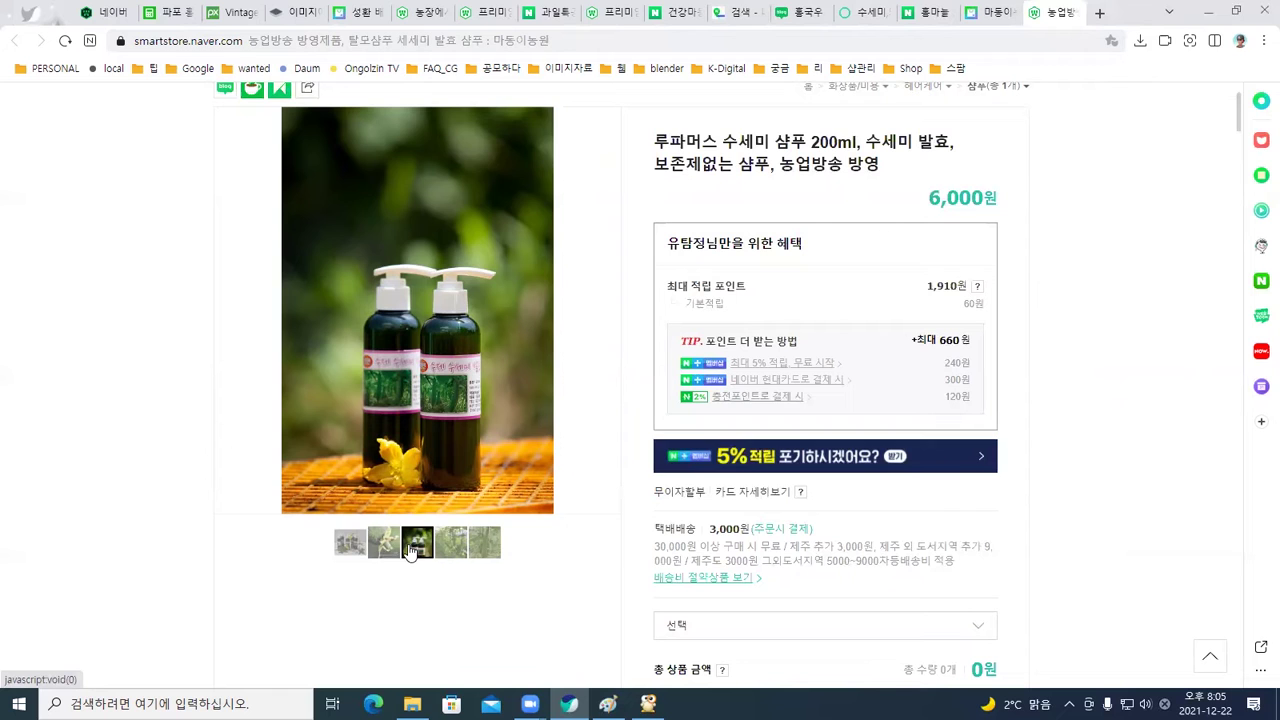
left_click(448, 550)
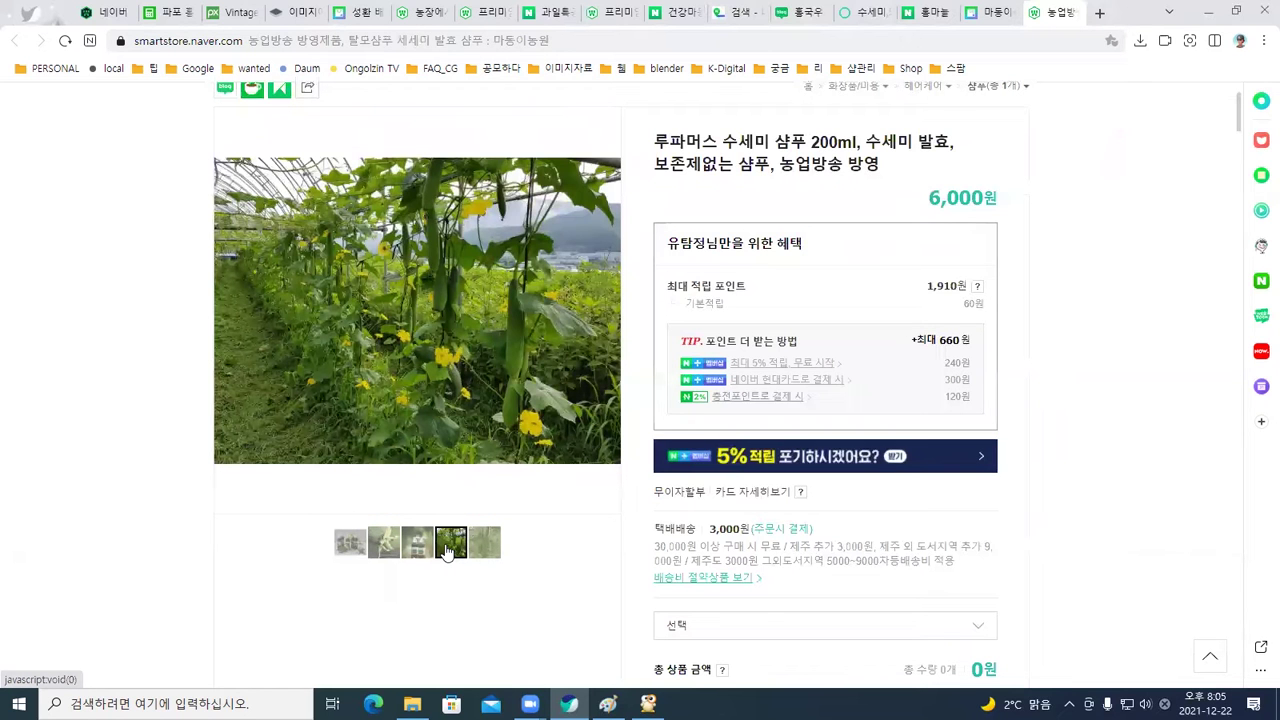
left_click(482, 548)
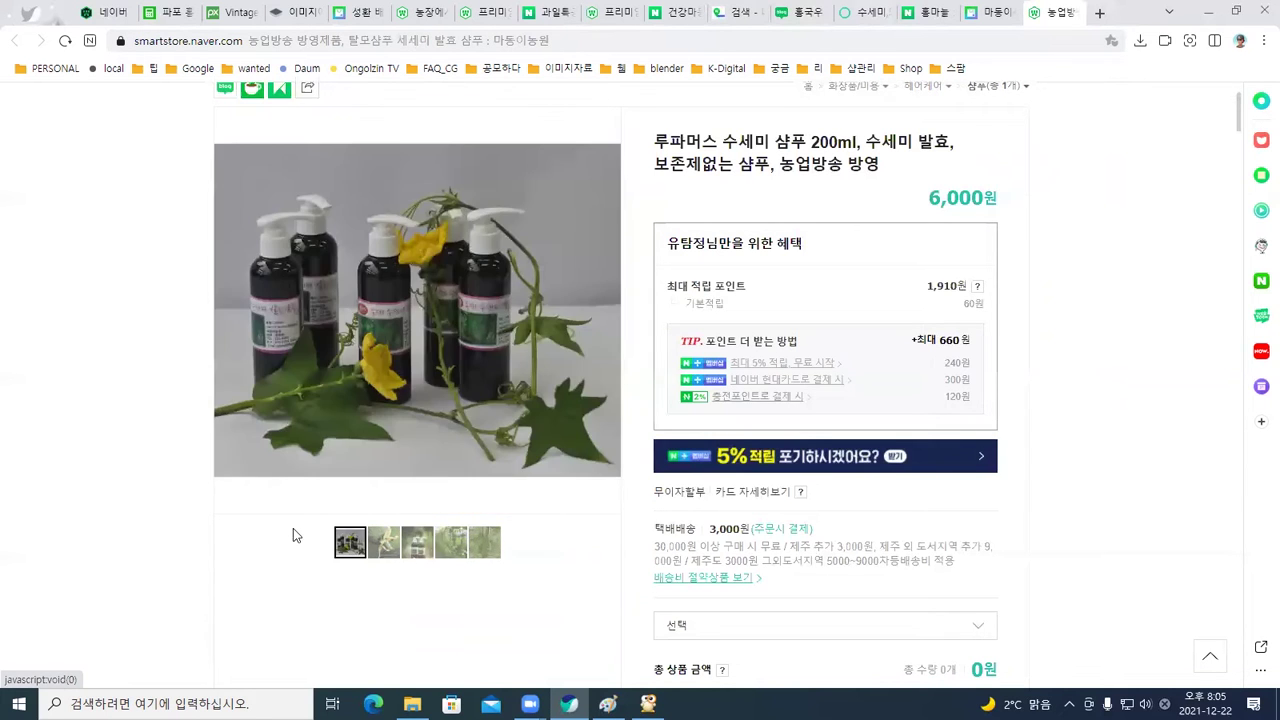
Examine the review previews, best products and the opening illustration and introduction of the shampoo's detailed description
scroll(311, 537, "down", 5)
scroll(311, 545, "down", 8)
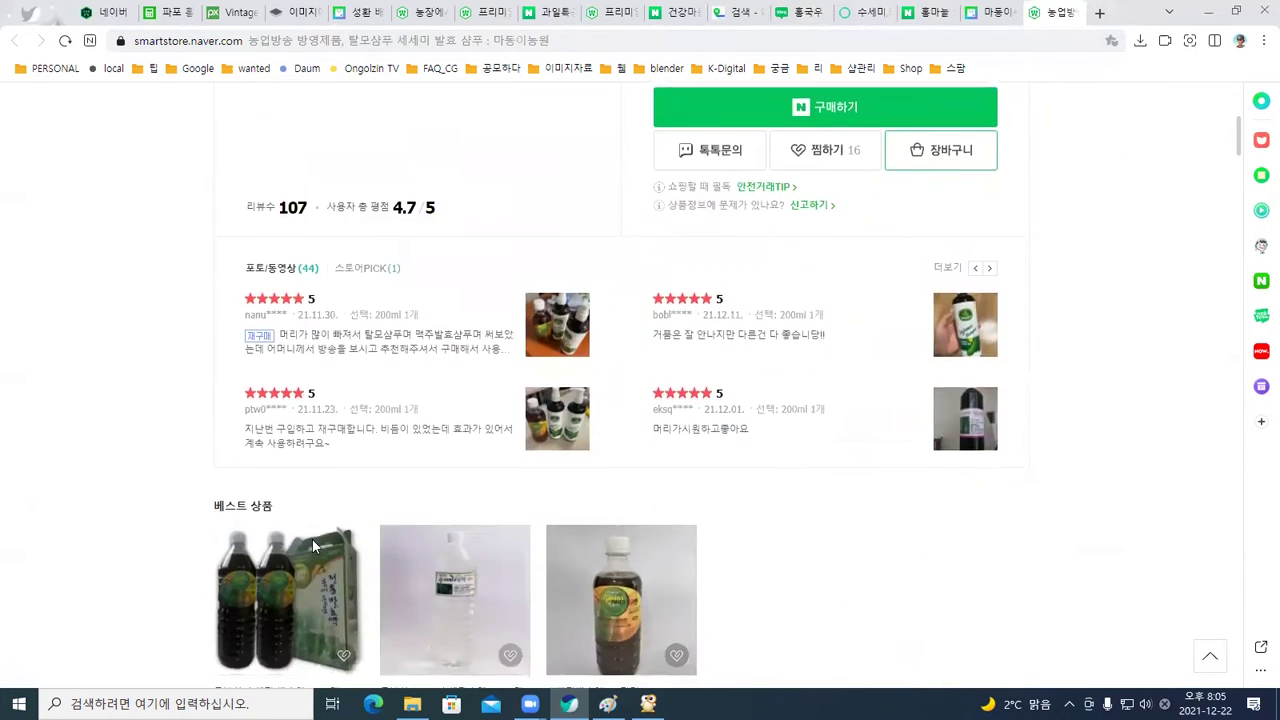
scroll(320, 600, "down", 8)
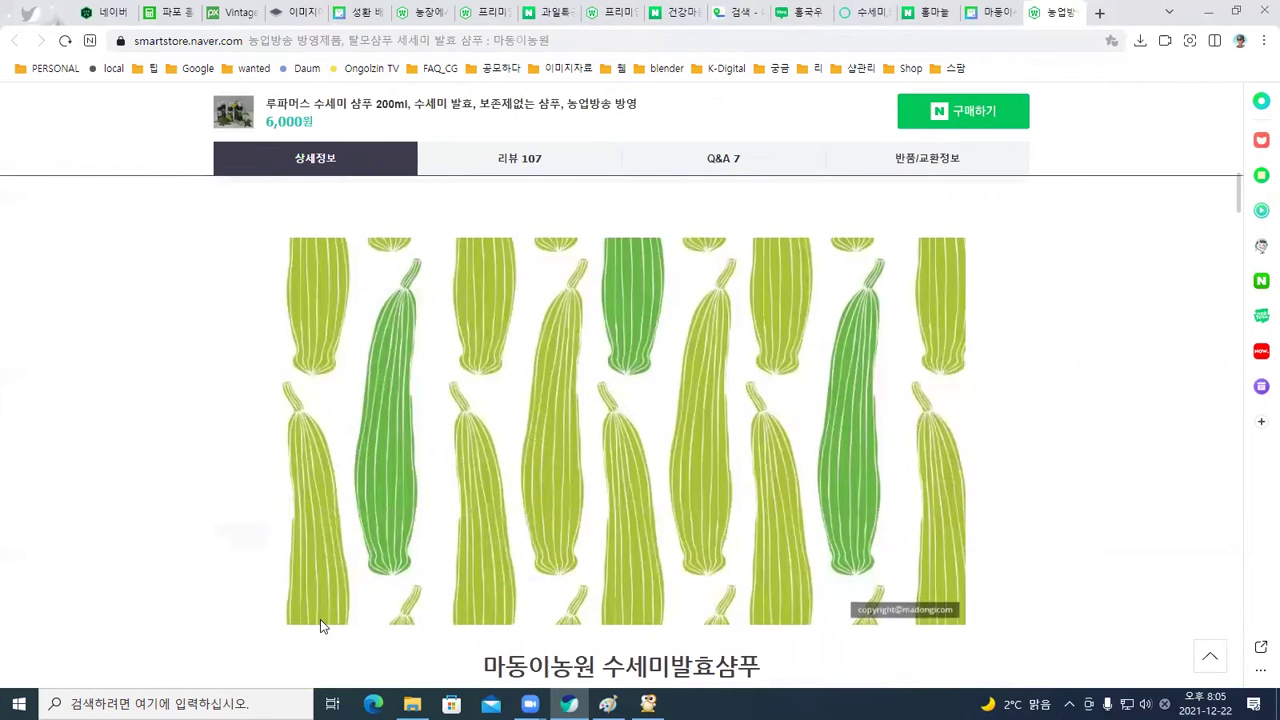
scroll(320, 625, "up", 1)
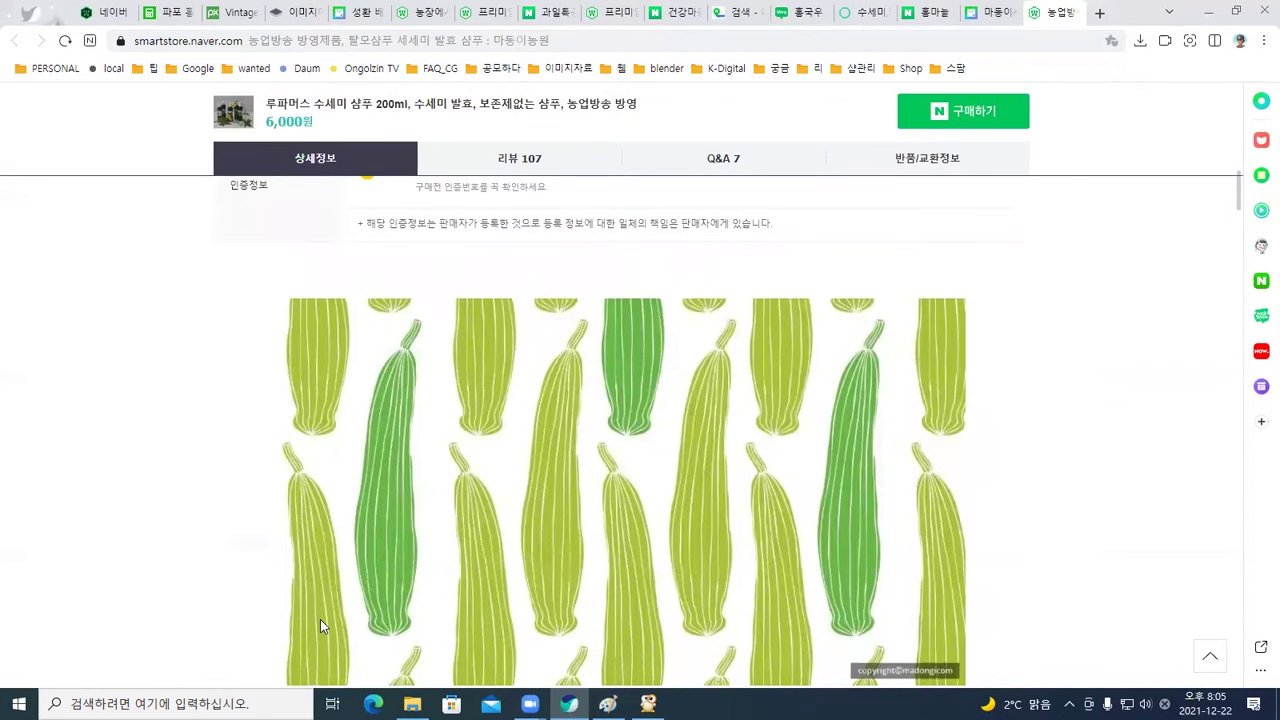
scroll(320, 626, "down", 3)
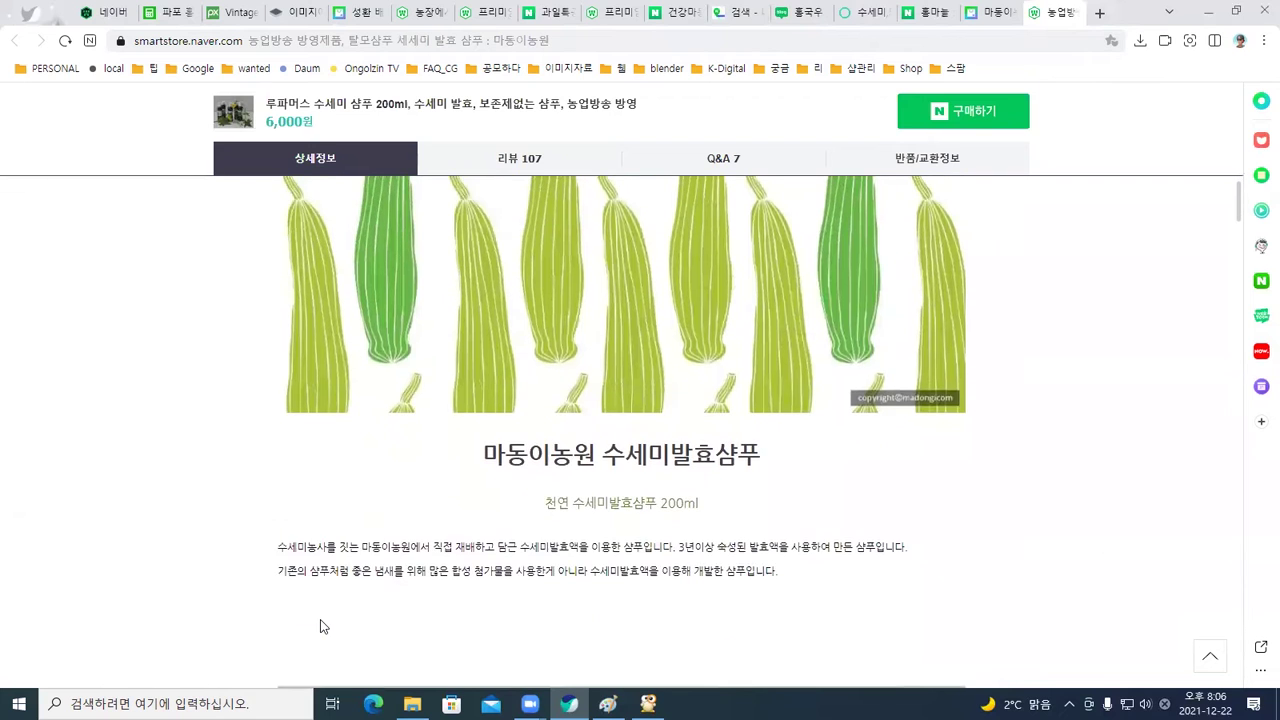
scroll(320, 626, "up", 1)
scroll(416, 500, "down", 2)
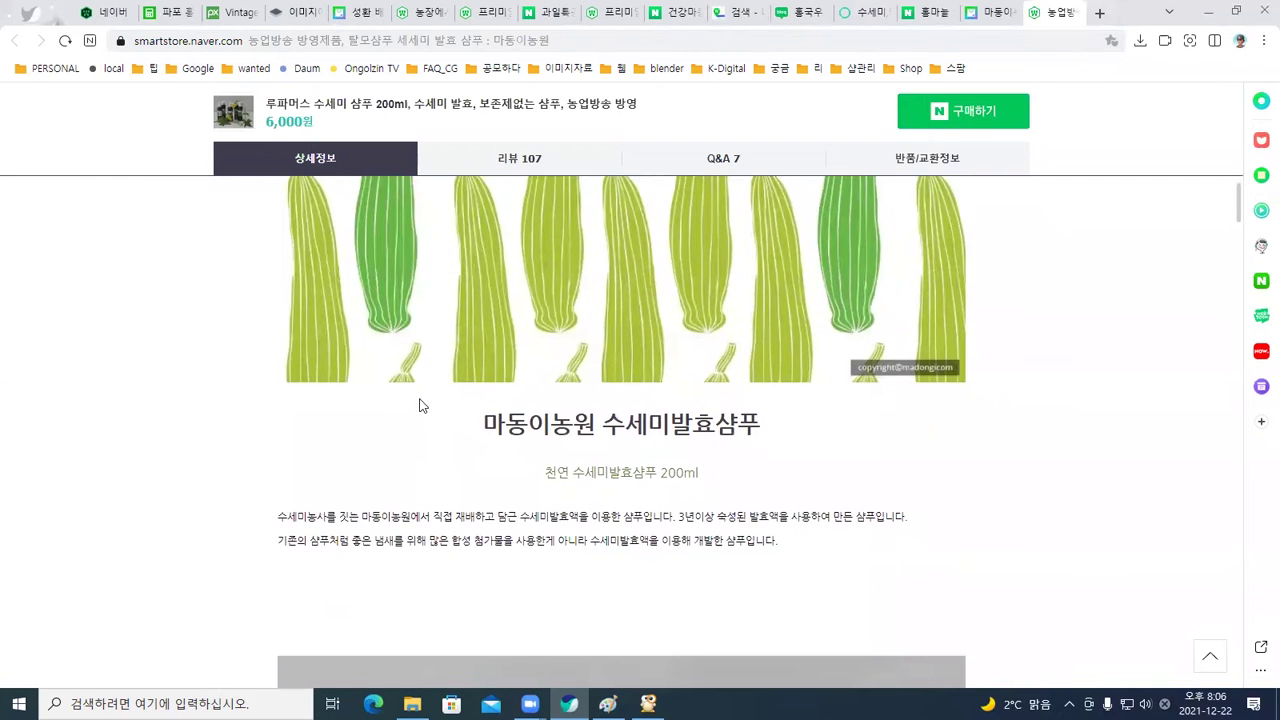
scroll(616, 580, "down", 1)
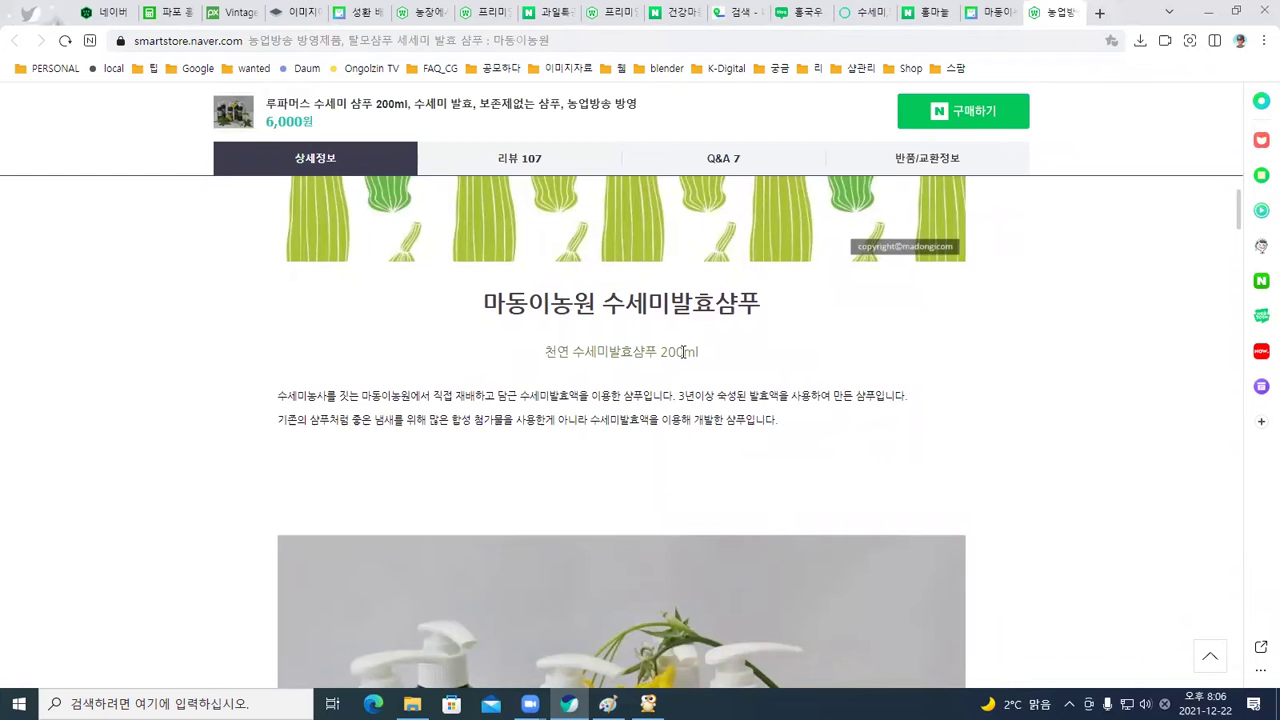
scroll(663, 414, "down", 2)
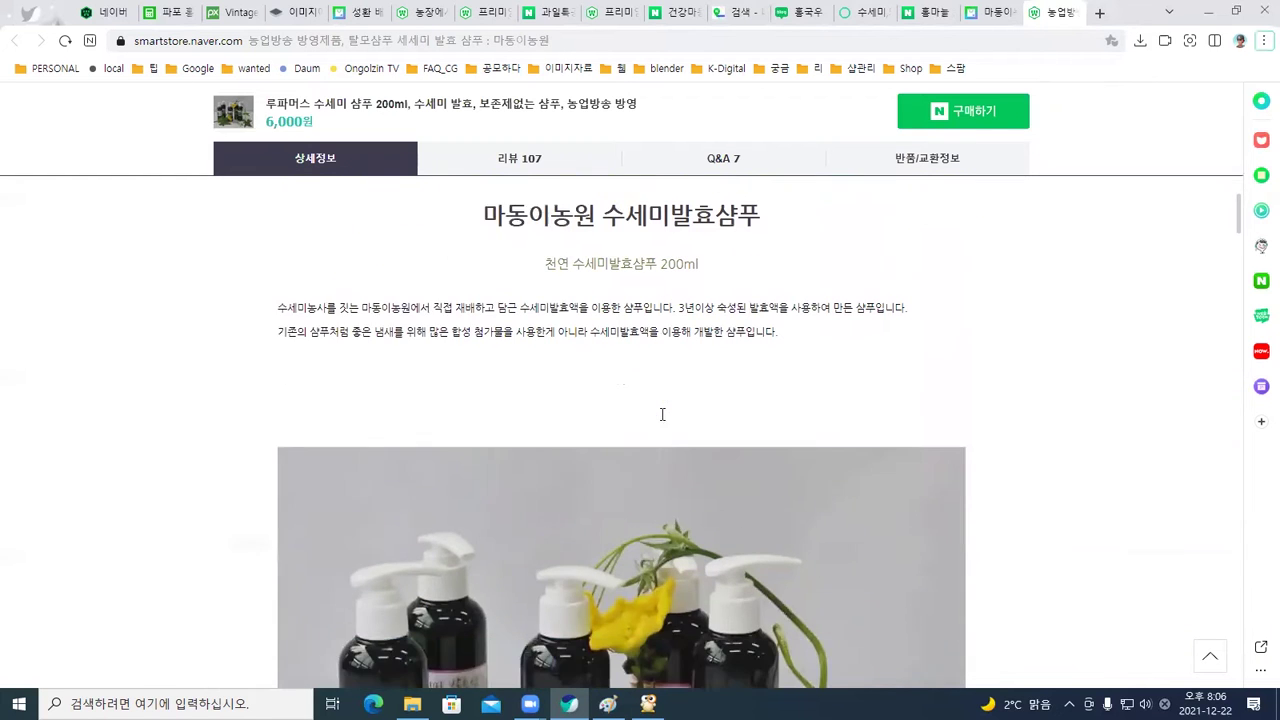
Read the shampoo's 어떻게 사용하나요? section on effects, features and usage, through to the 어떻게 다른가요? section
scroll(661, 416, "down", 5)
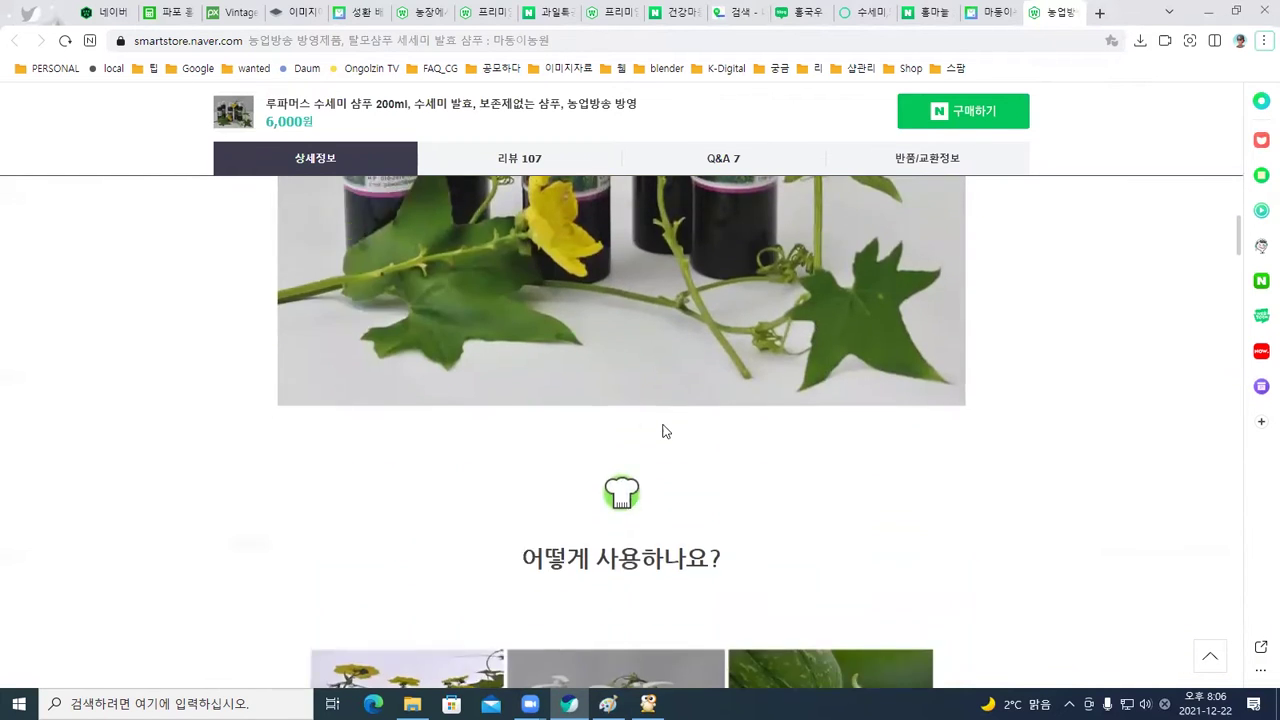
scroll(664, 424, "down", 1)
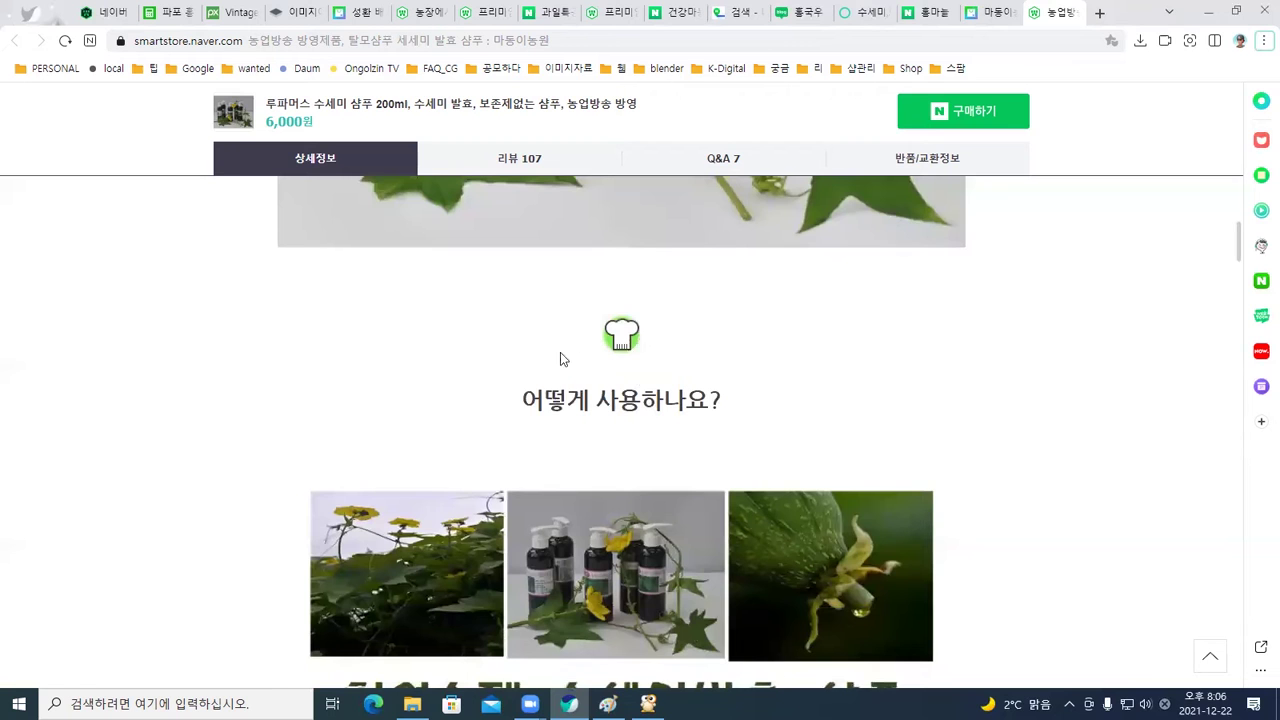
scroll(572, 398, "down", 1)
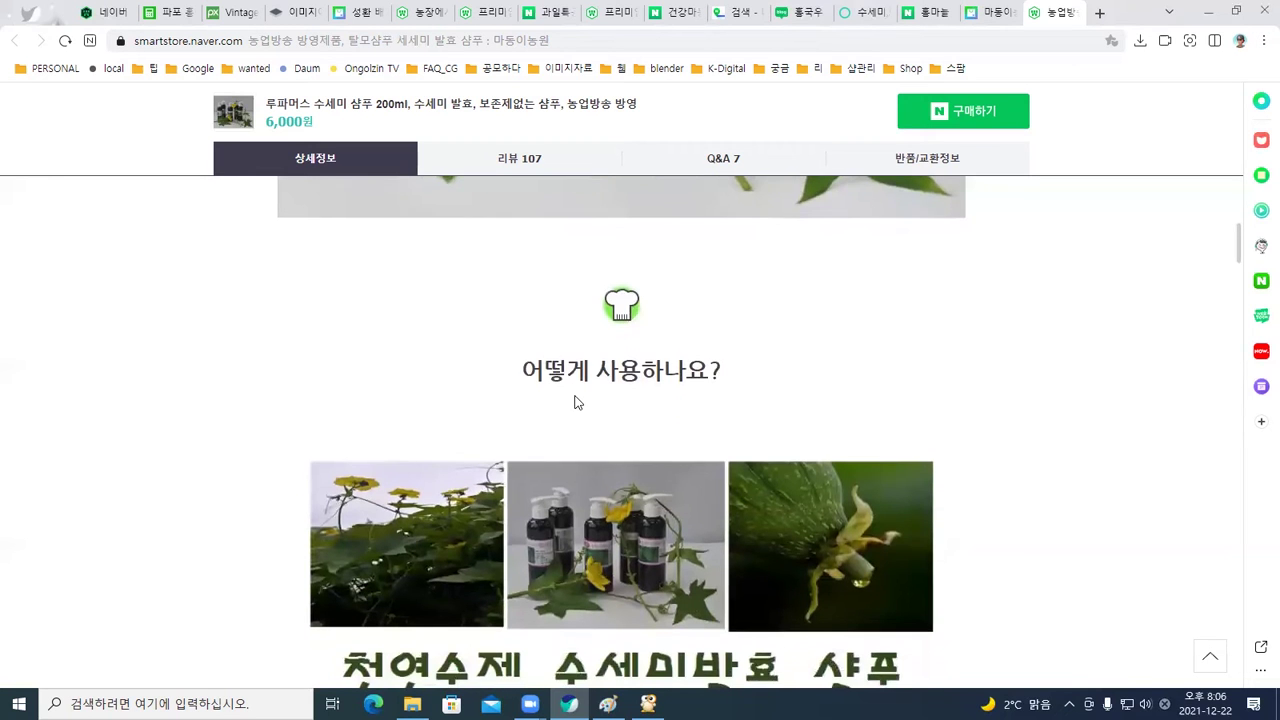
scroll(574, 400, "down", 4)
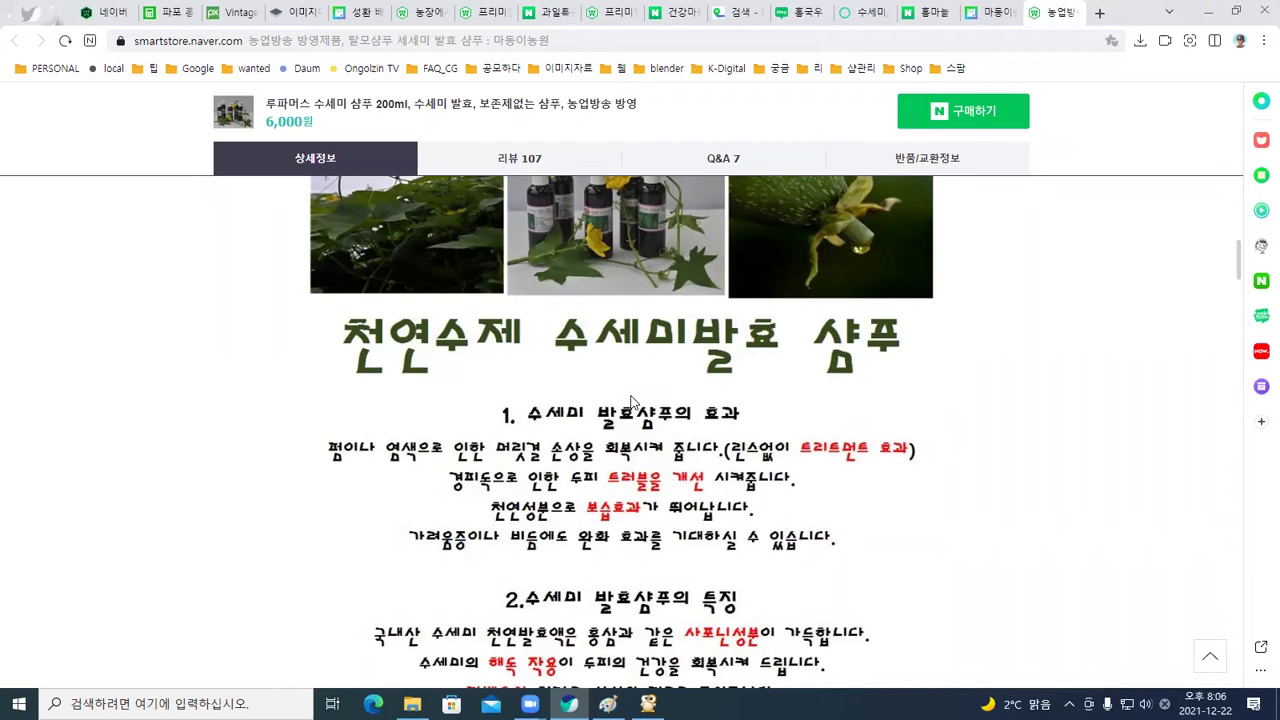
scroll(631, 402, "down", 4)
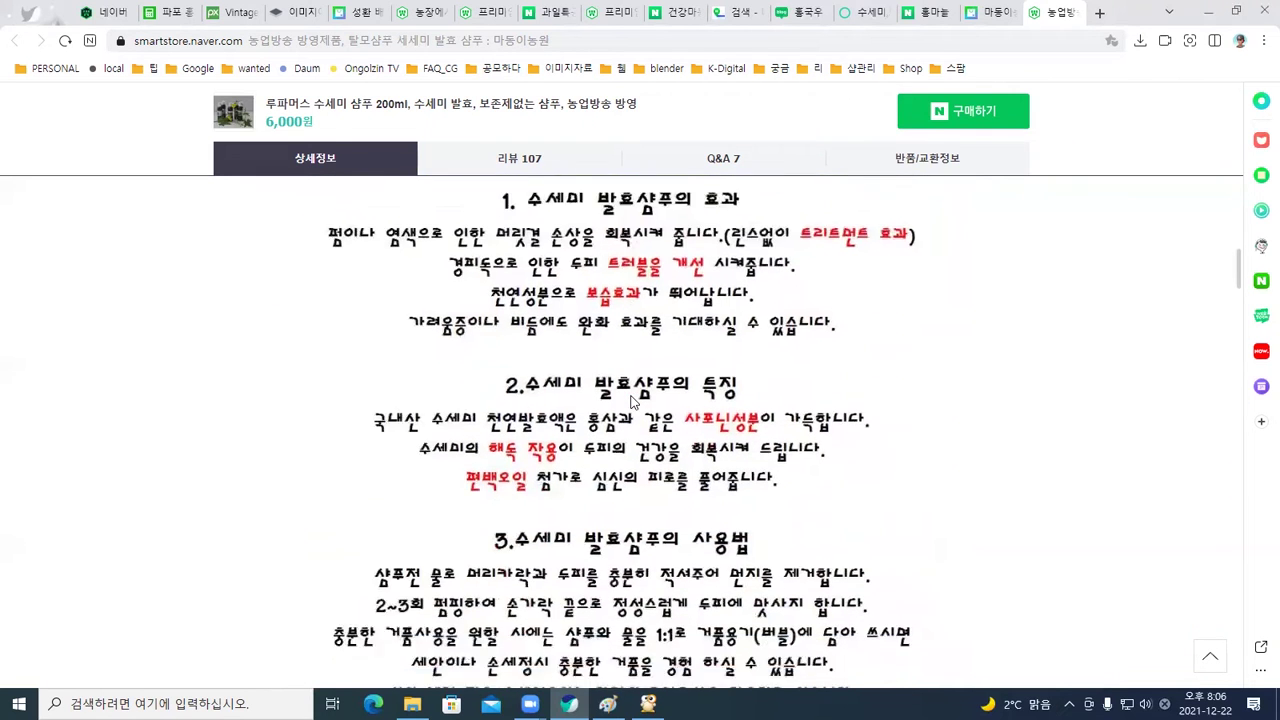
scroll(631, 402, "down", 10)
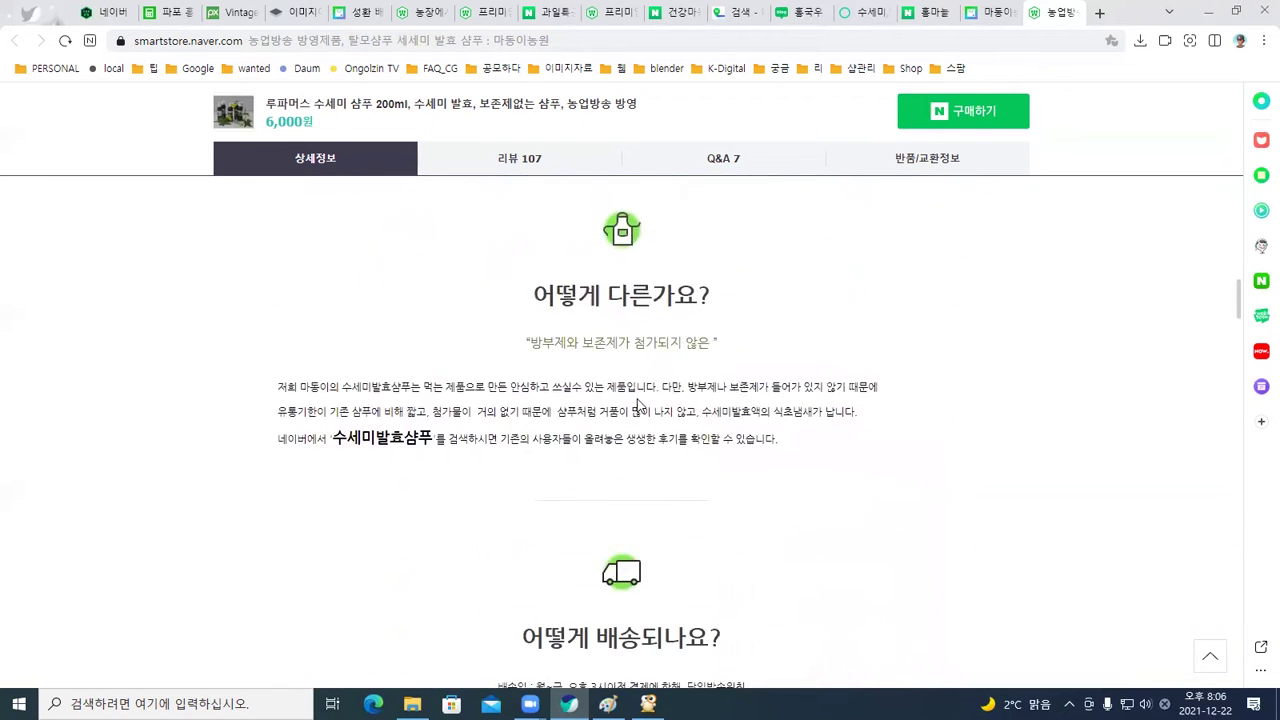
Check the shampoo page's delivery information, bundled product suggestions, related tags and product information notice
scroll(641, 403, "down", 5)
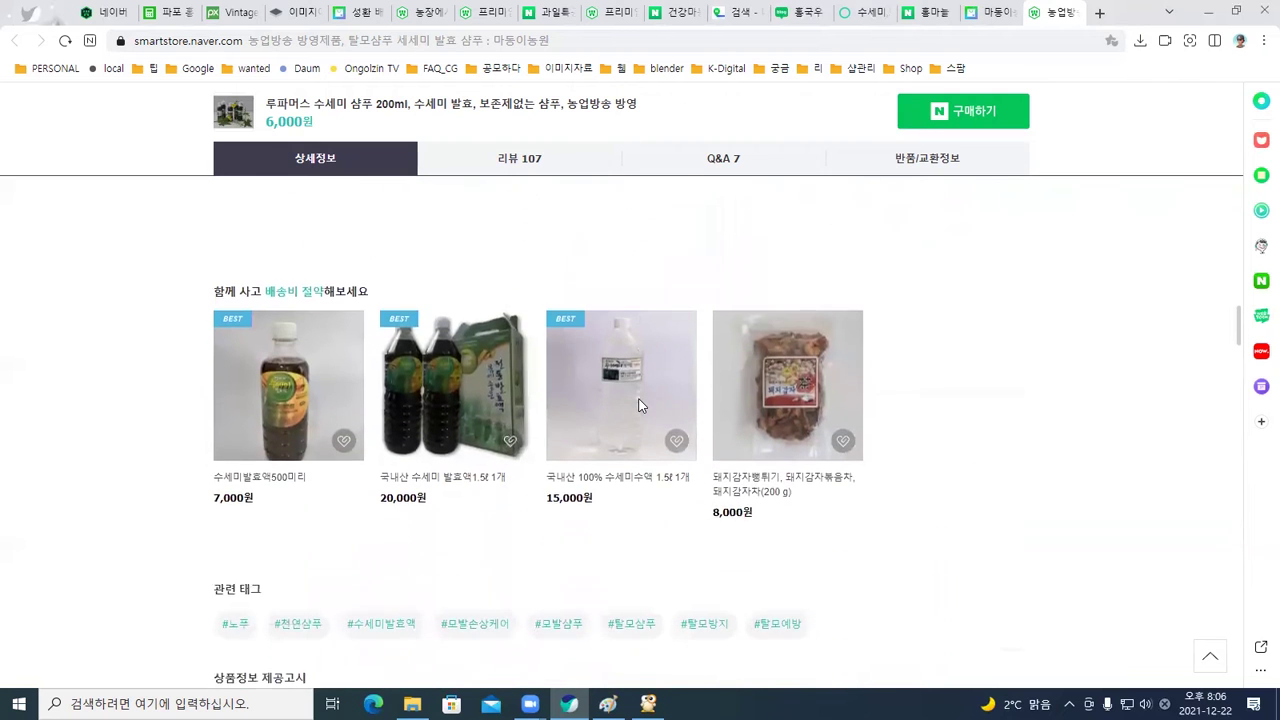
scroll(641, 403, "down", 3)
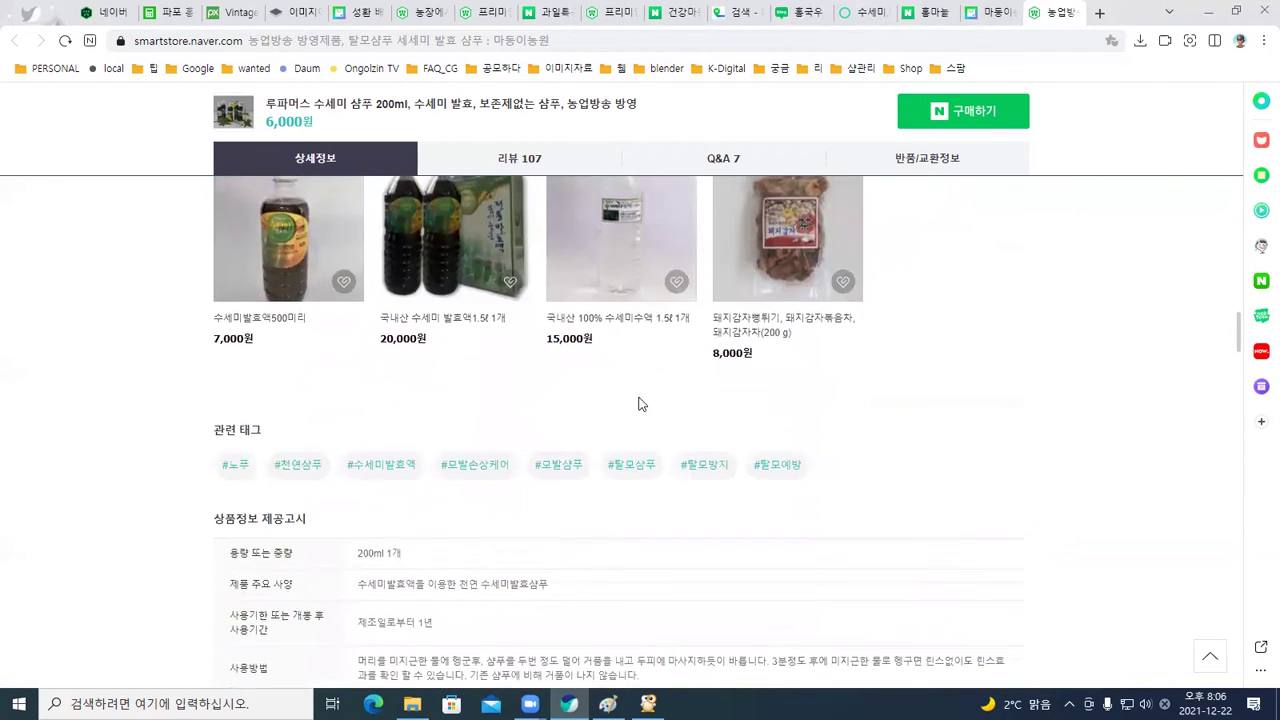
scroll(641, 403, "up", 2)
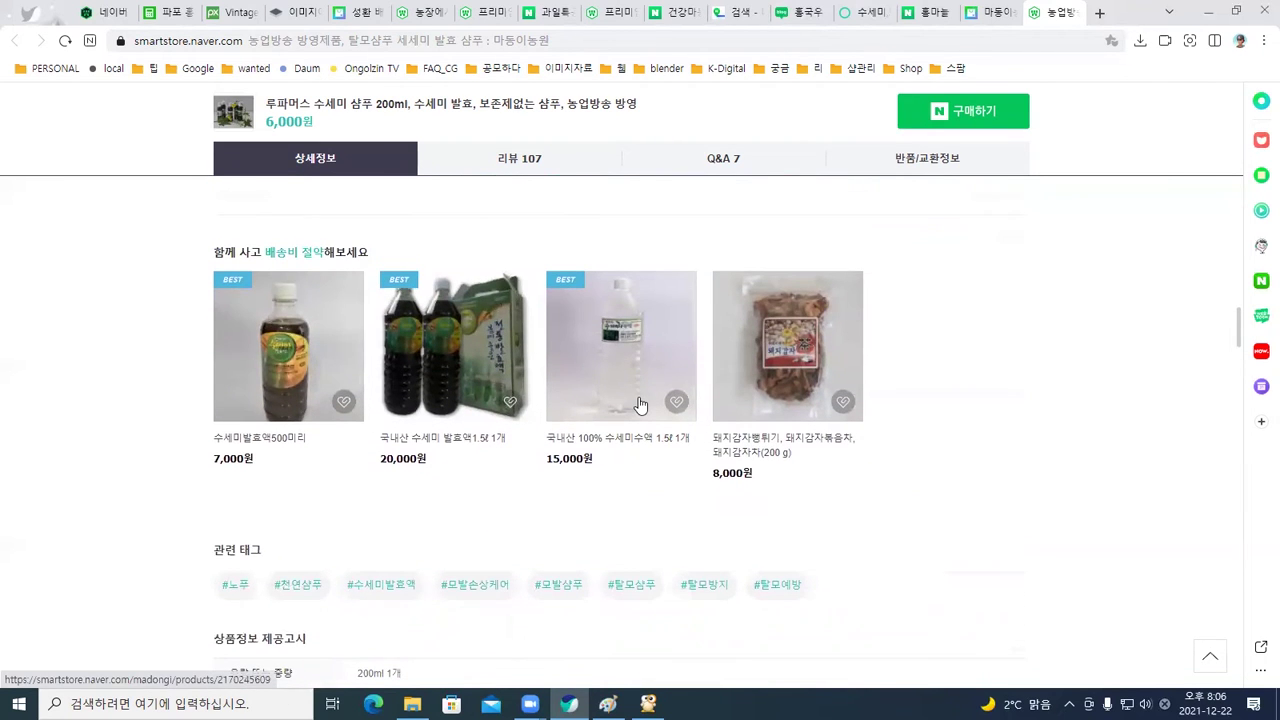
scroll(641, 403, "up", 3)
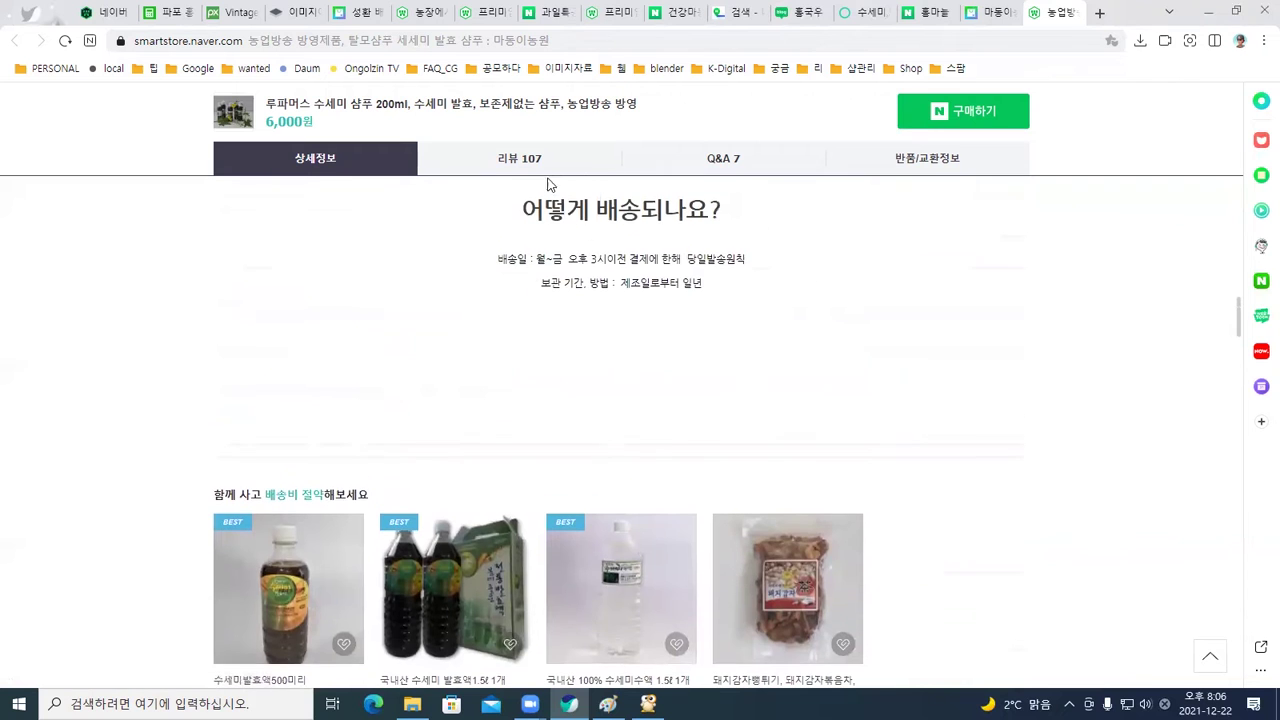
Open the shampoo's 리뷰 section and view the first three photo reviews with their seller replies, closing the viewer when done
left_click(524, 156)
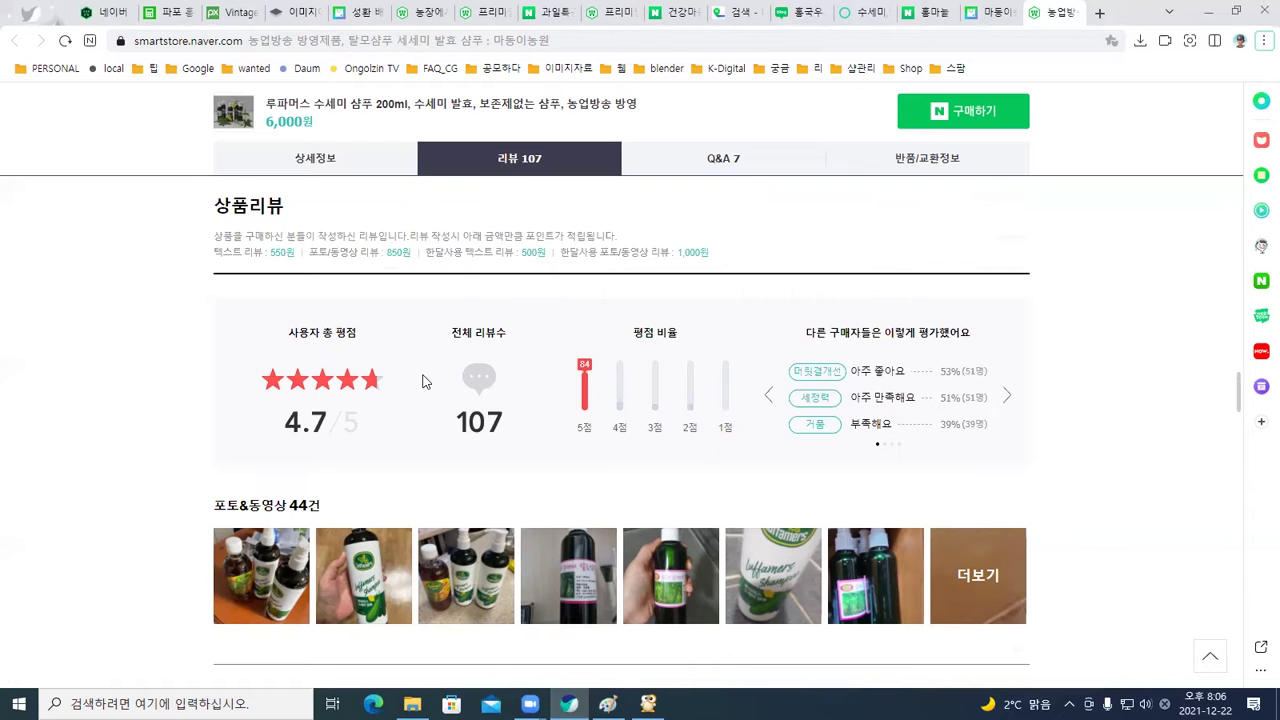
scroll(422, 381, "down", 1)
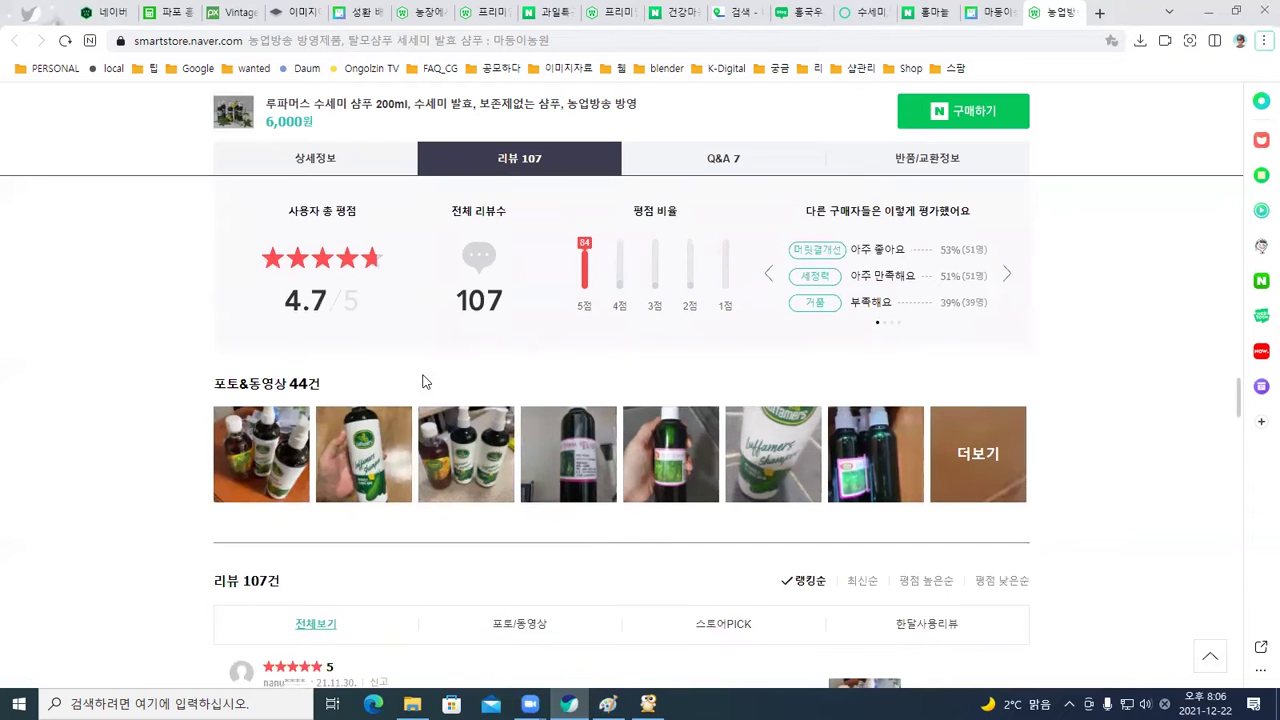
left_click(264, 444)
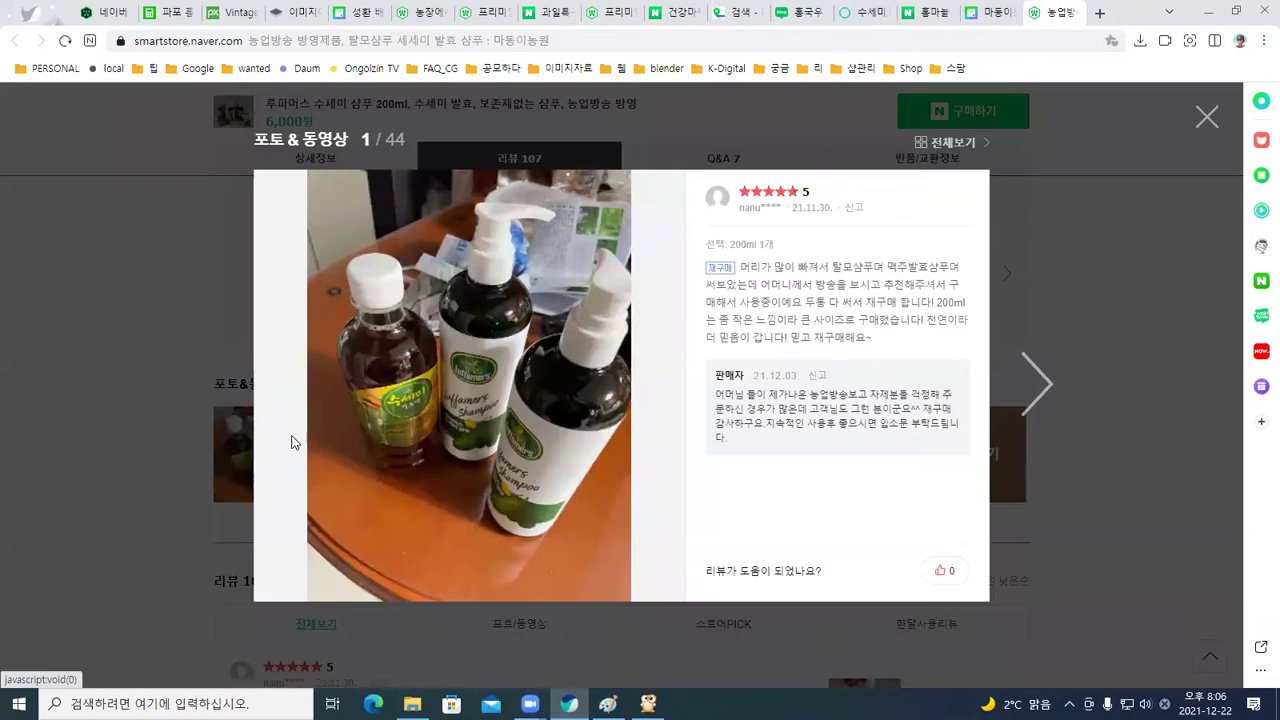
left_click(1034, 403)
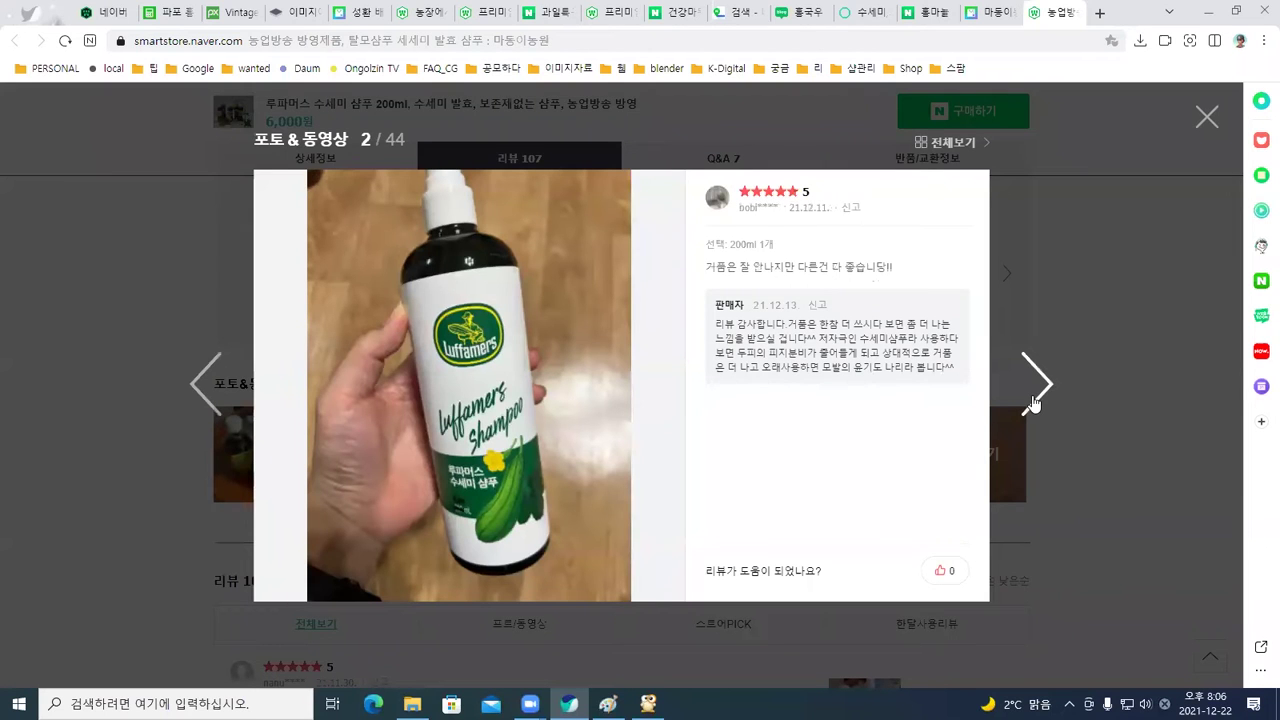
left_click(1036, 401)
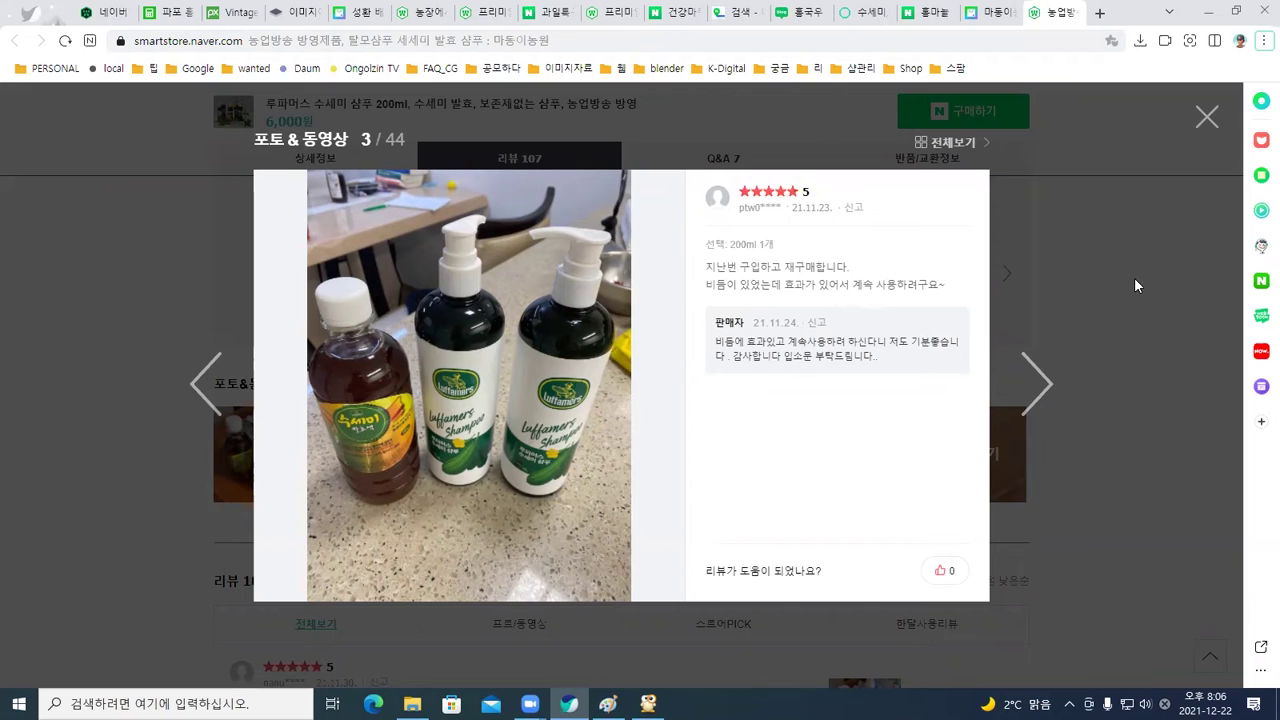
left_click(1207, 118)
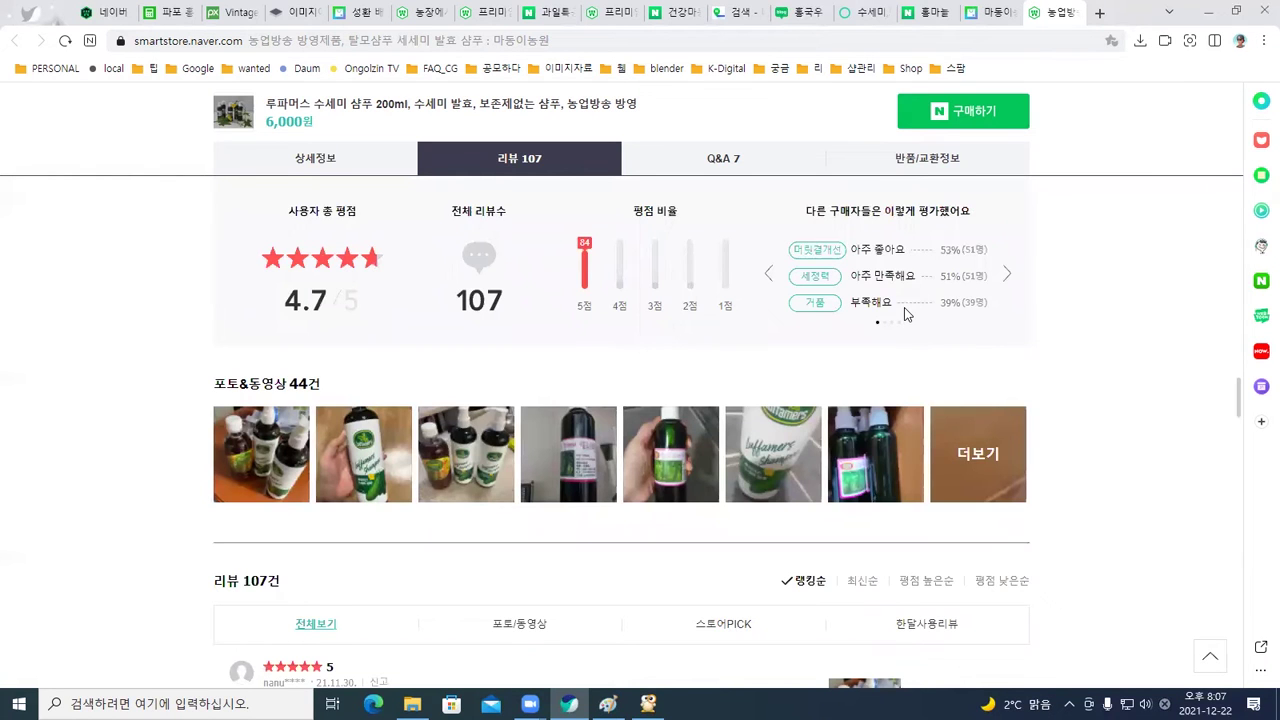
Read the written customer reviews and the seller's replies in the full review list
scroll(902, 315, "down", 3)
scroll(900, 317, "down", 2)
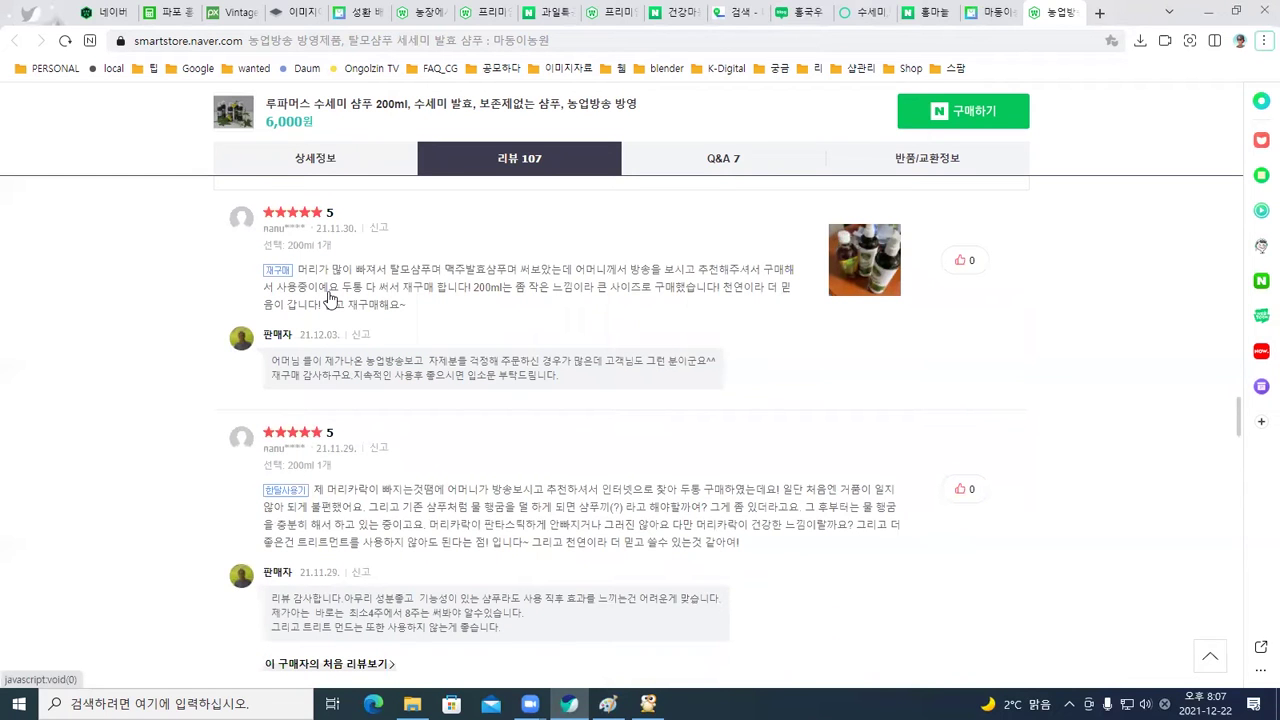
Continue through further shampoo reviews from November and December 2021, reading each comment together with the seller's reply
scroll(330, 296, "down", 3)
scroll(328, 294, "down", 2)
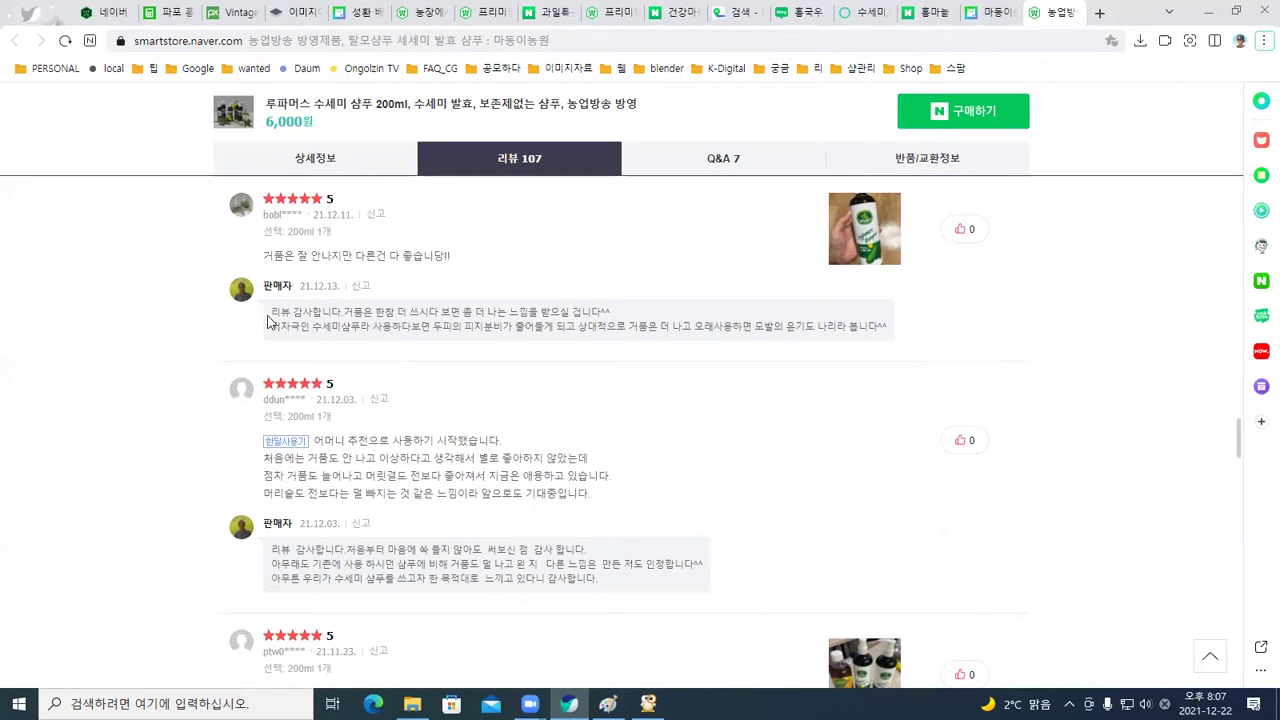
scroll(268, 320, "down", 1)
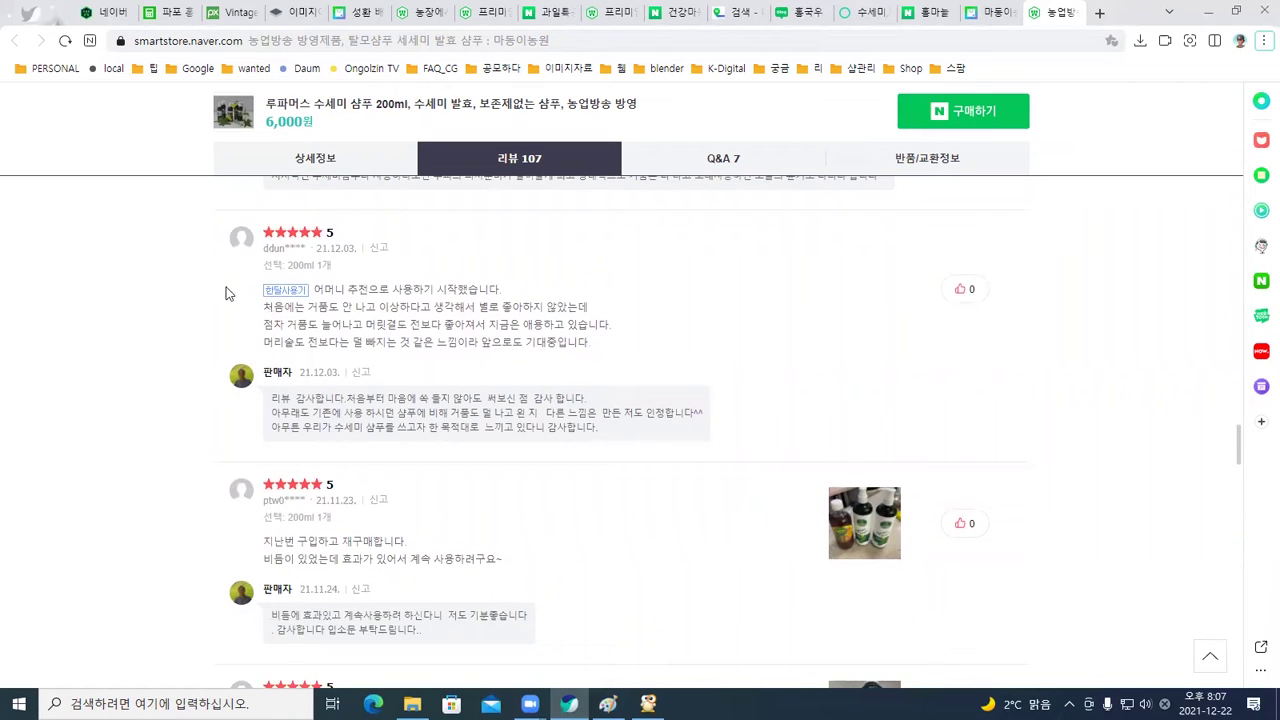
scroll(210, 293, "down", 5)
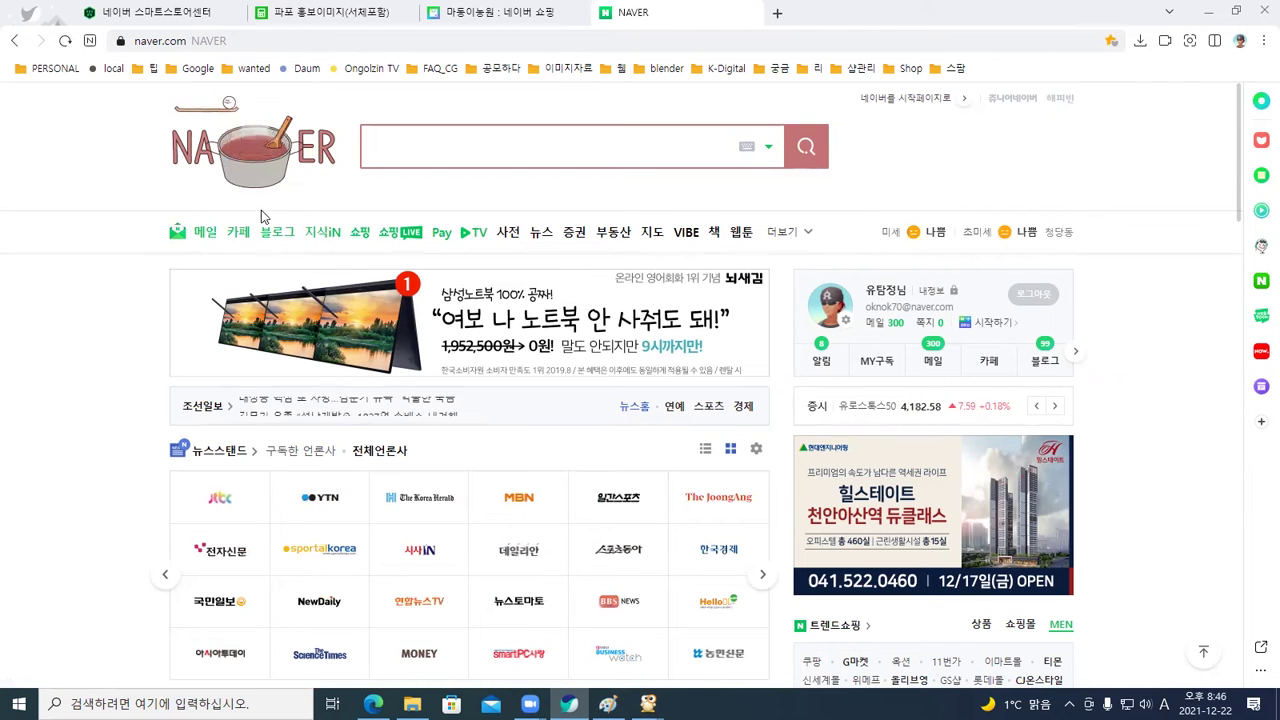
Go from the Naver home page to the blog service and open the account's own blog
left_click(279, 236)
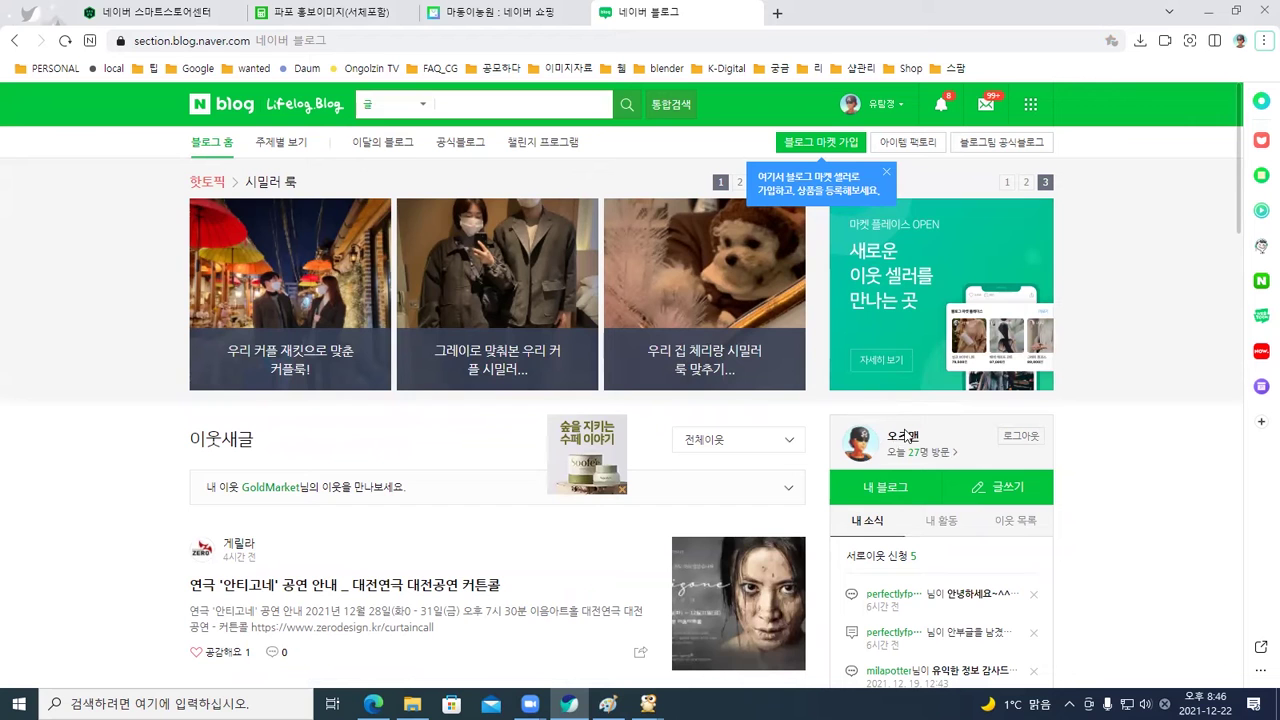
left_click(888, 490)
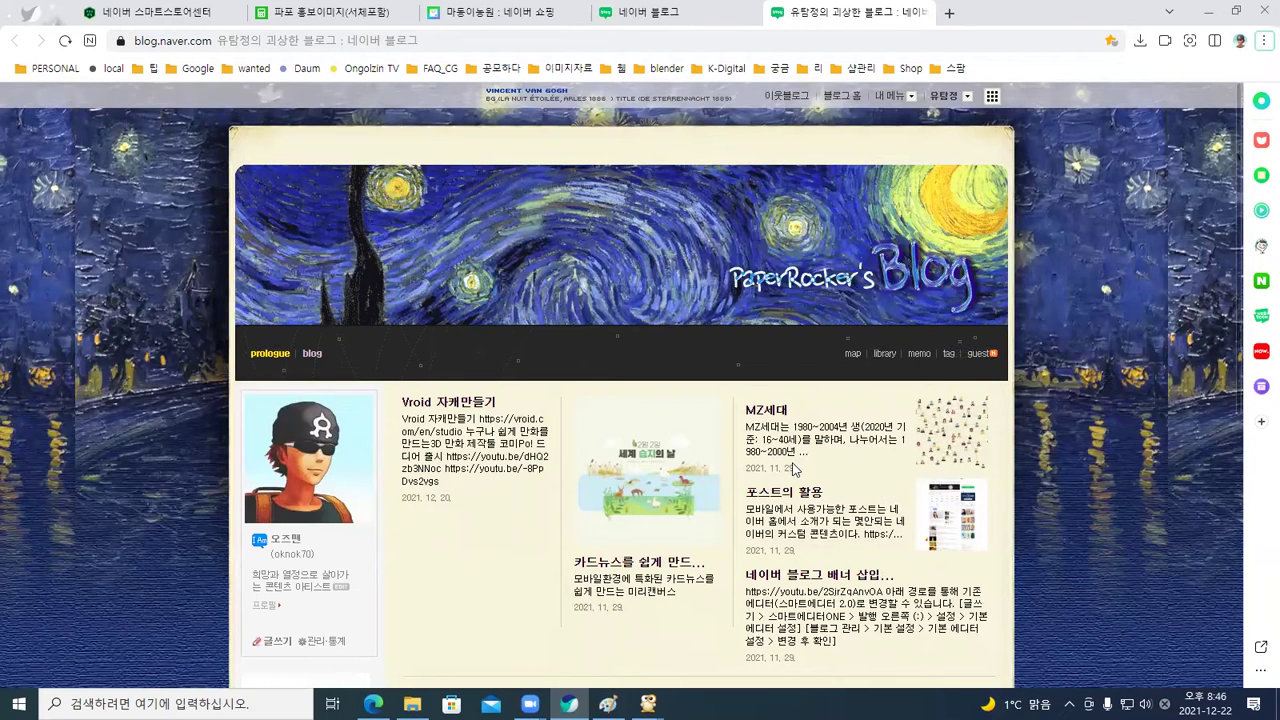
scroll(850, 467, "down", 1)
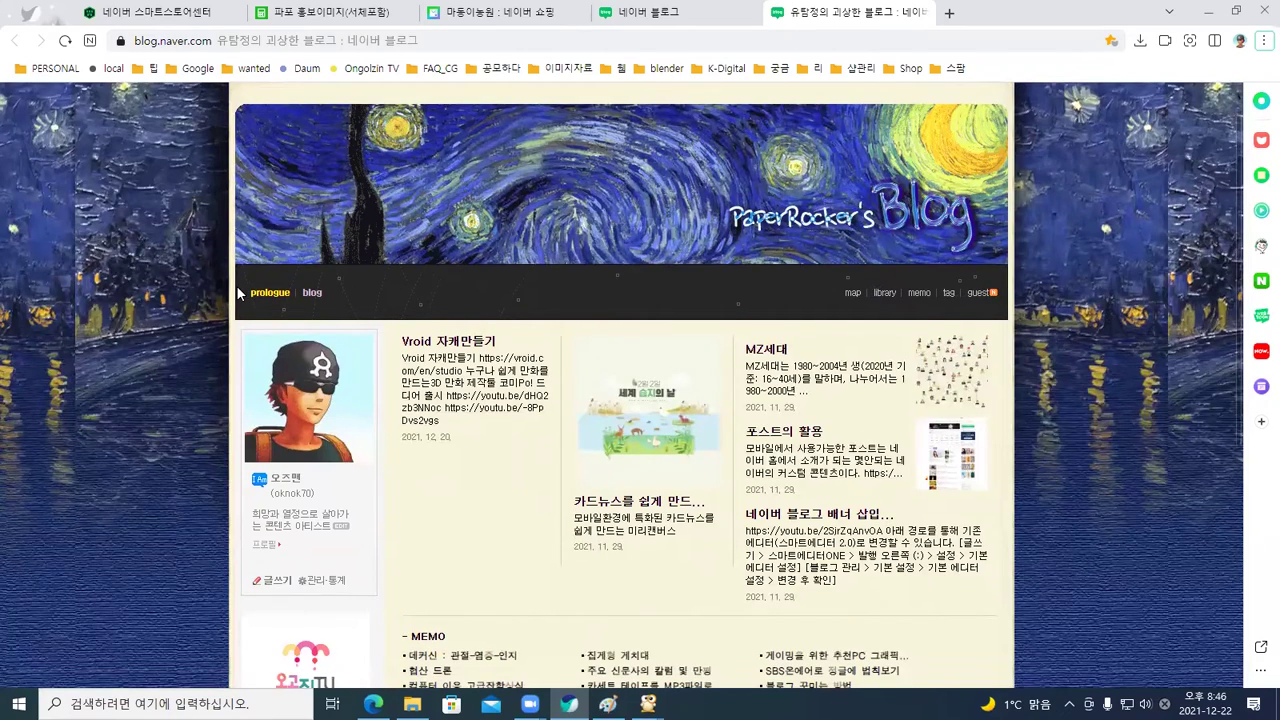
Compare the blog's prologue page with its blog page, ending on the prologue page
left_click(312, 293)
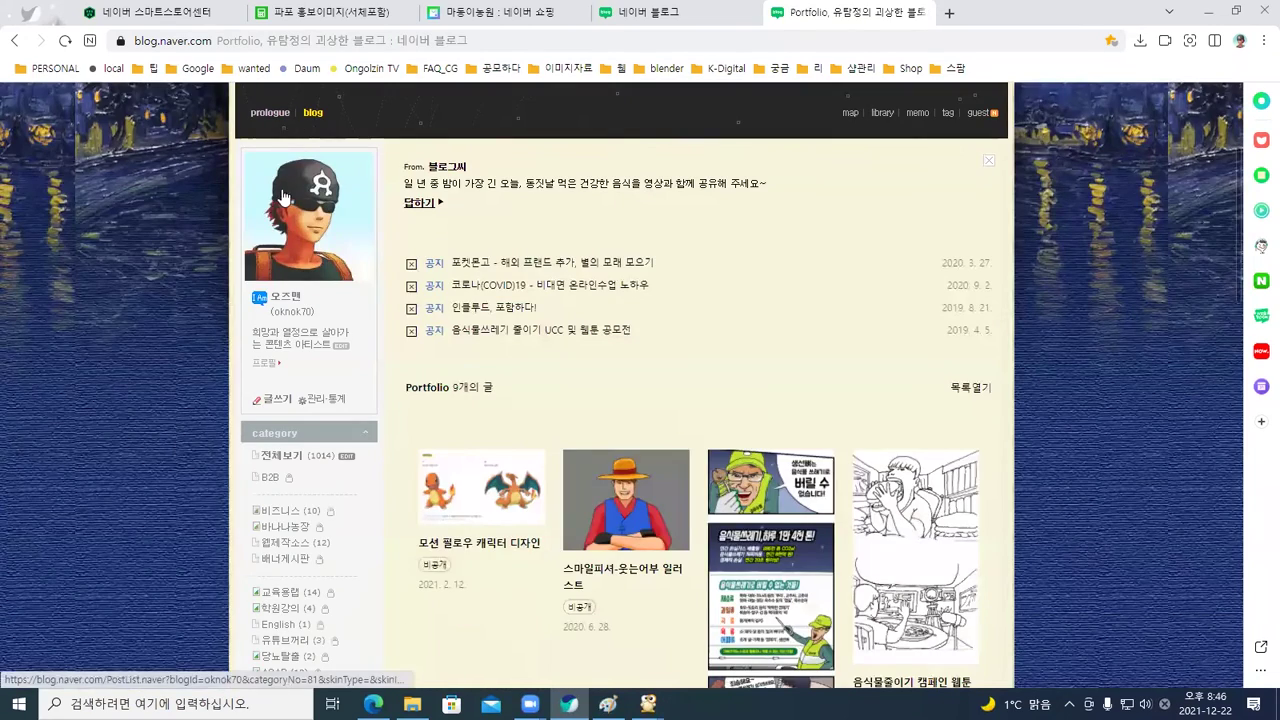
left_click(269, 113)
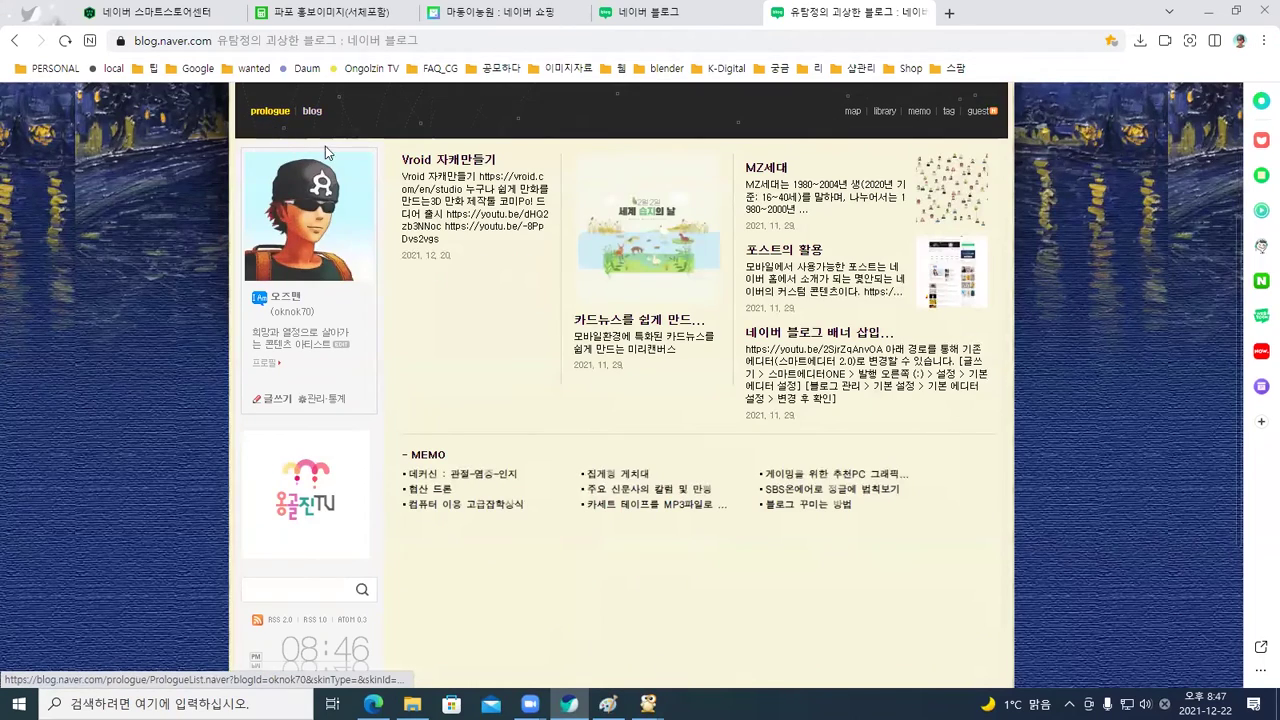
left_click(313, 113)
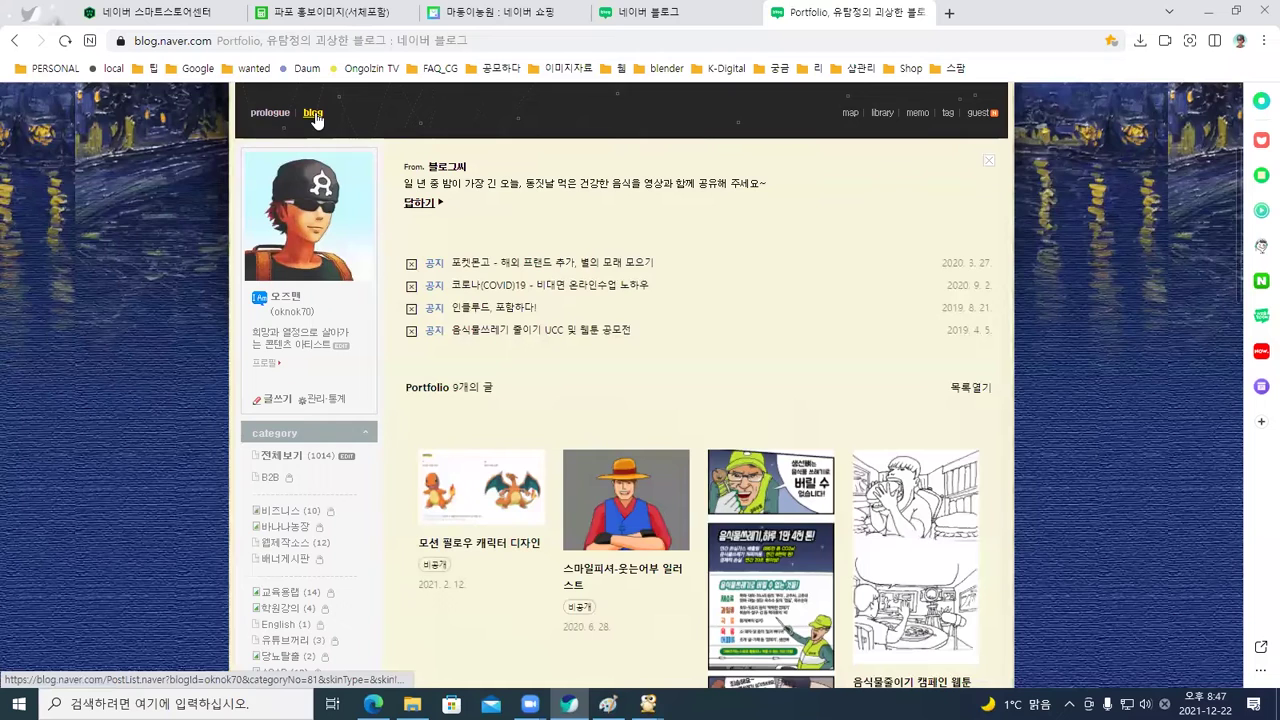
left_click(270, 113)
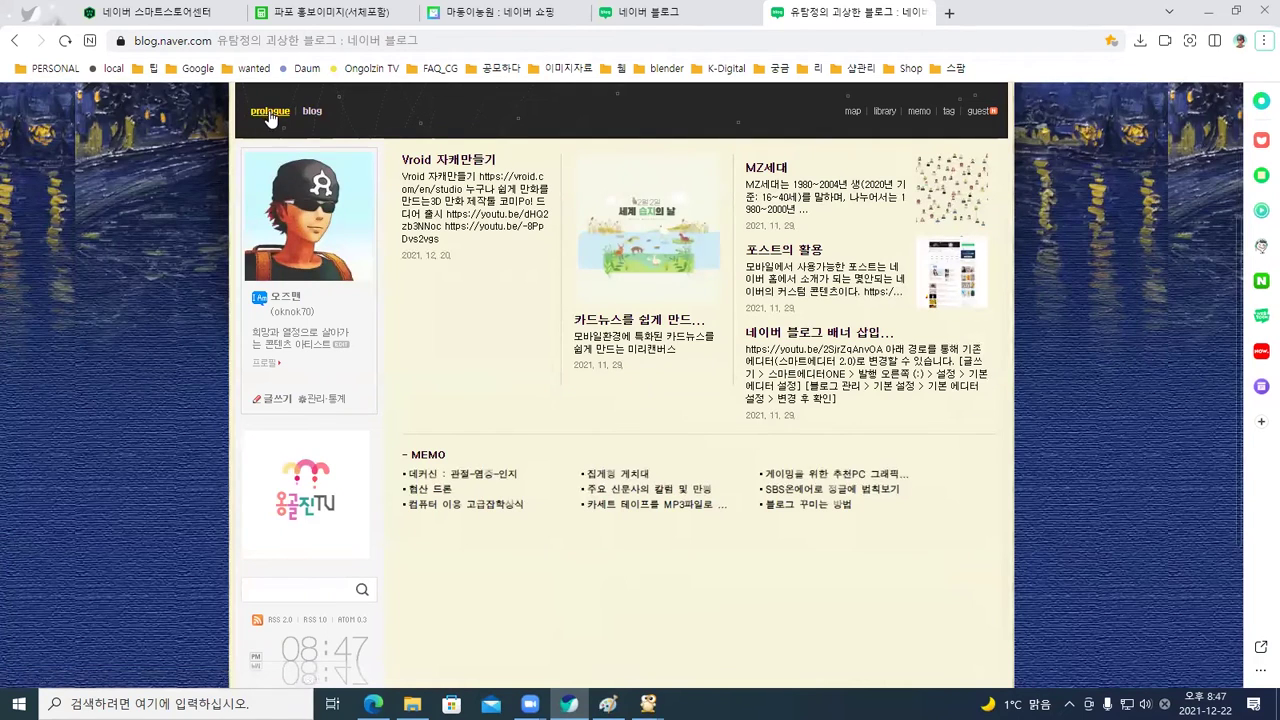
Start a new blog post in the 온고지신(溫故知新) category with the title 달고 맛있는 성환 배
left_click(279, 401)
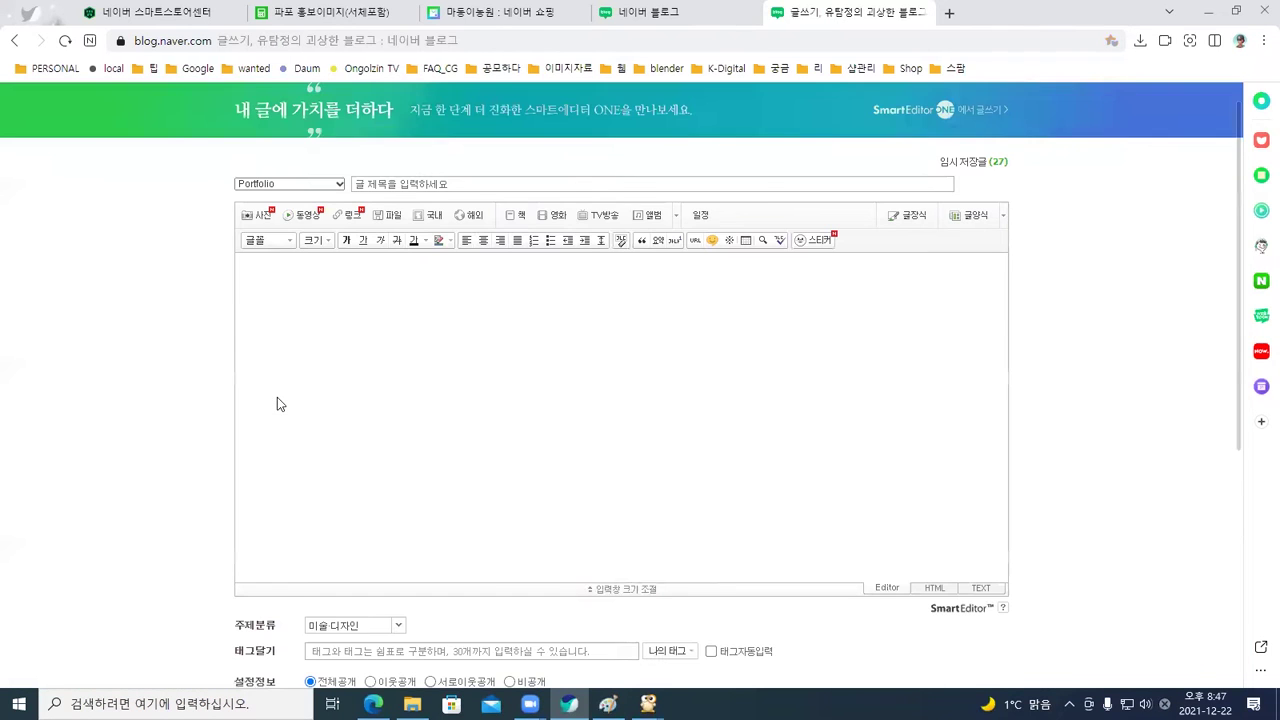
left_click(339, 184)
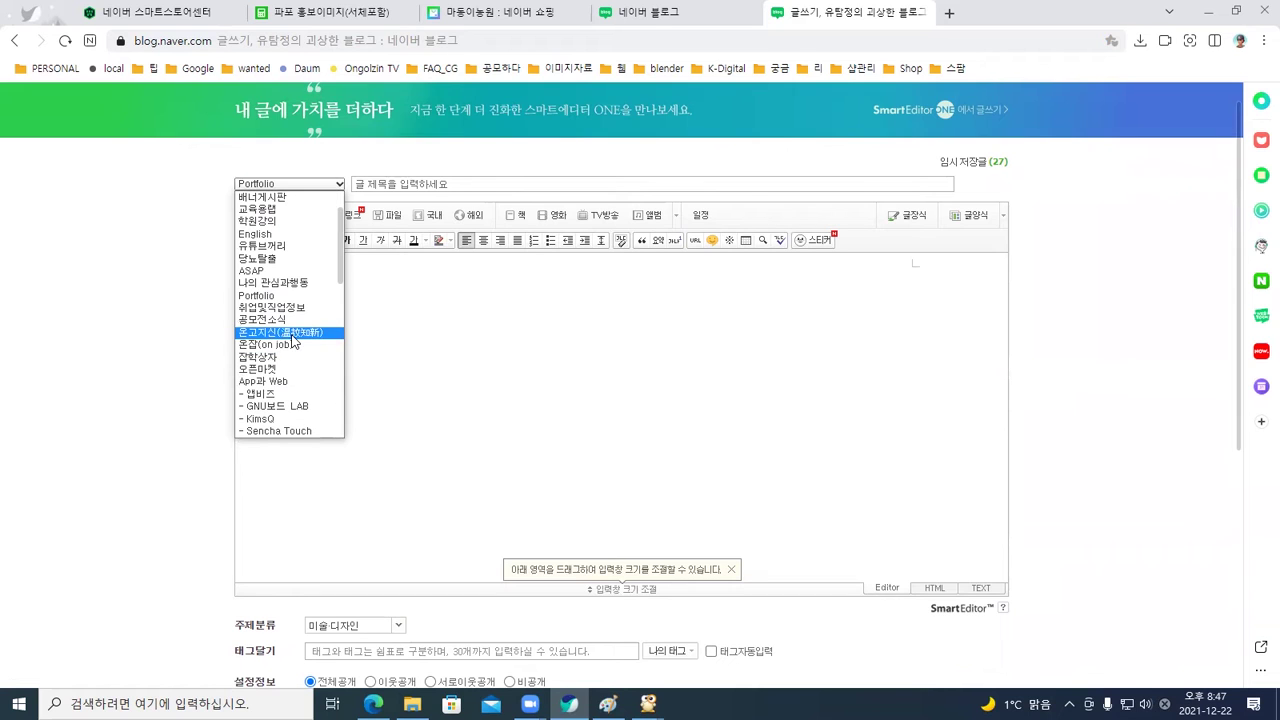
left_click(293, 333)
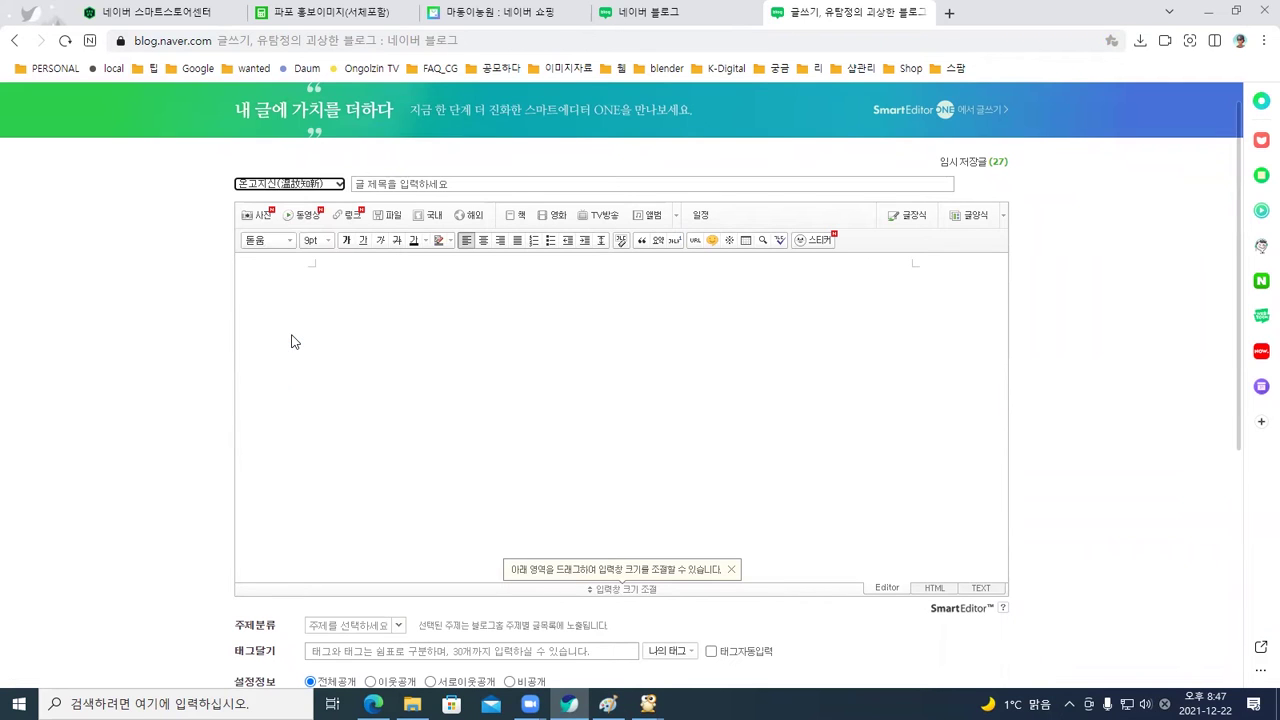
left_click(370, 183)
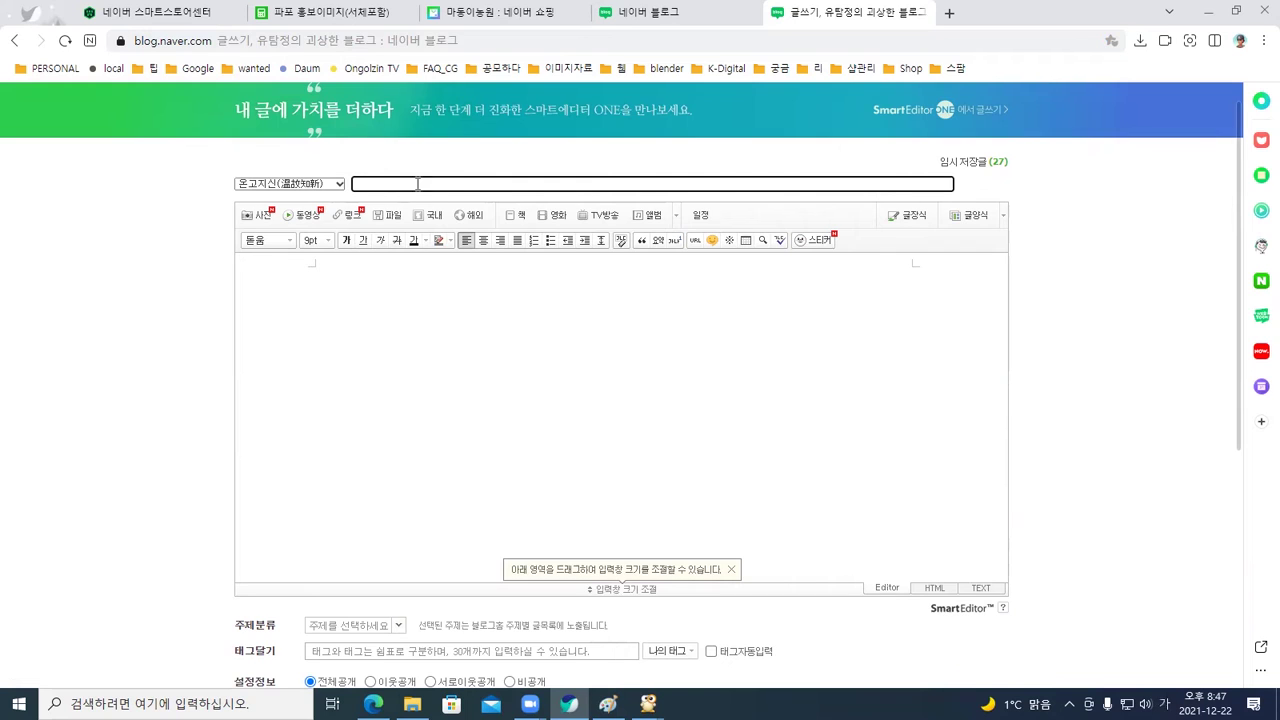
type("달고 맛있는 성환 배")
Tag the post with #성환, #배, #달고맛있는, reusing words from the title, and set its topic to 건강·의학
left_click_drag(410, 184, 440, 183)
key("ctrl+c")
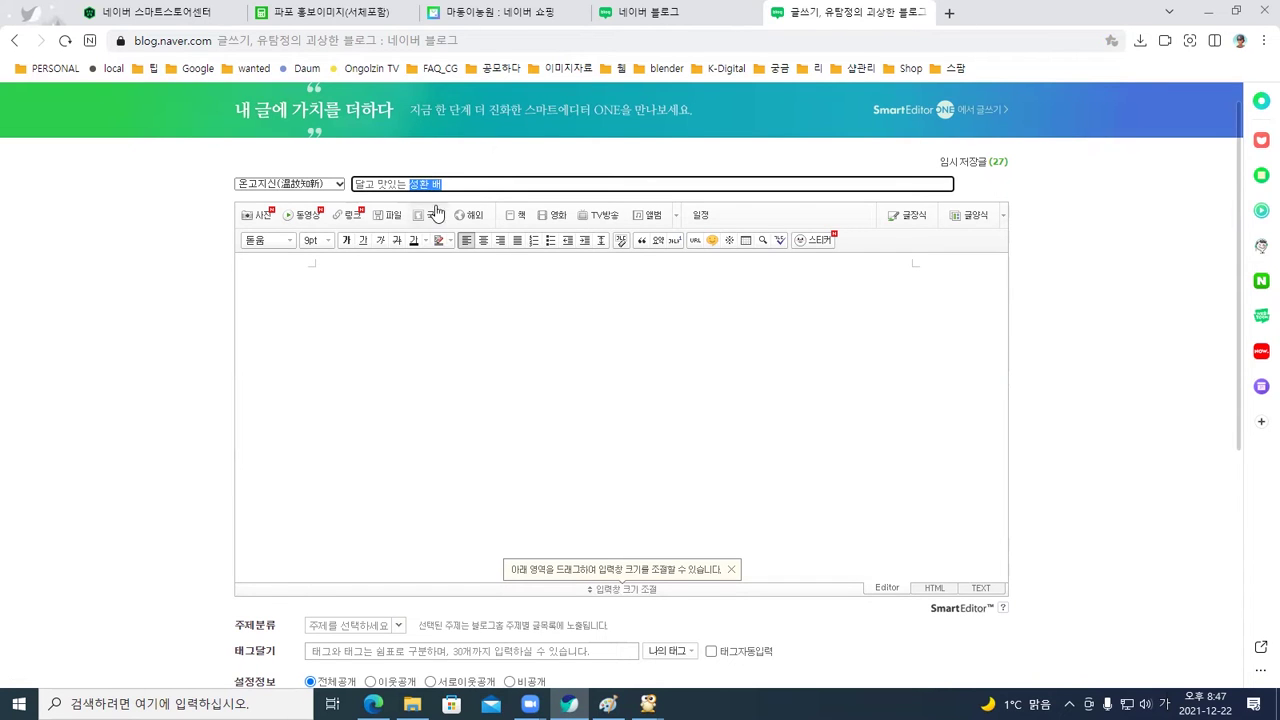
scroll(408, 305, "down", 3)
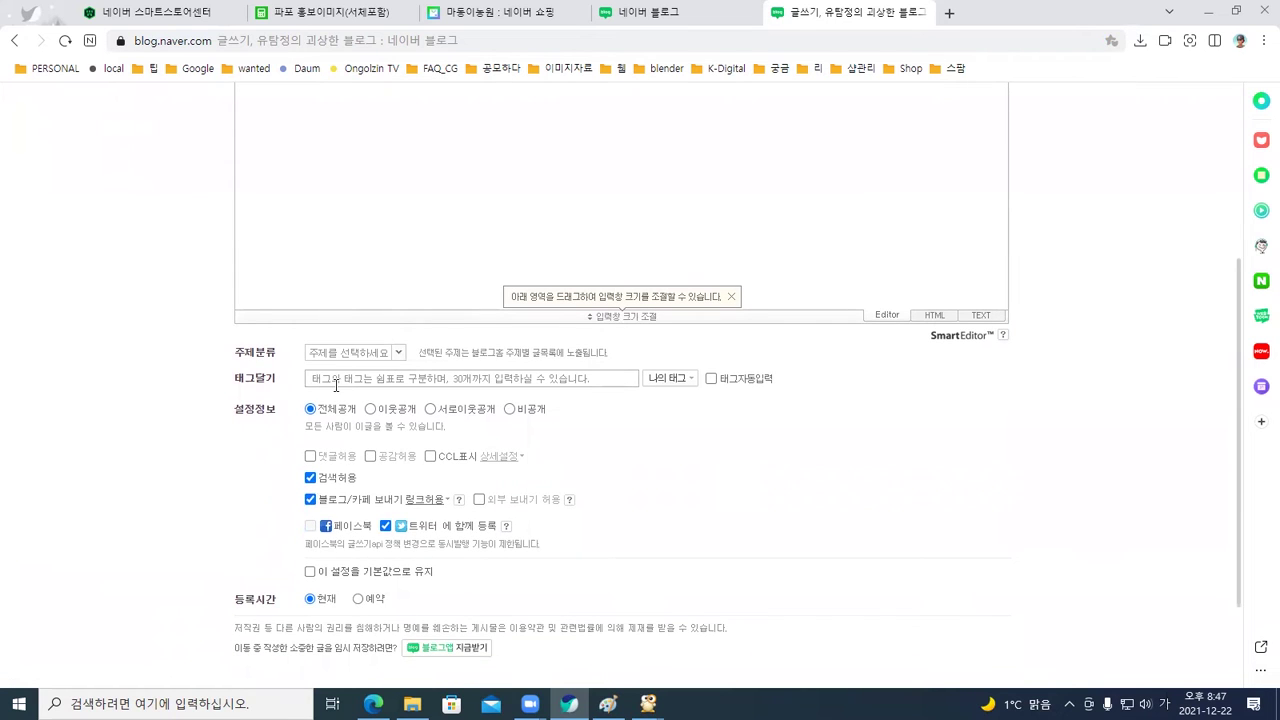
left_click(332, 379)
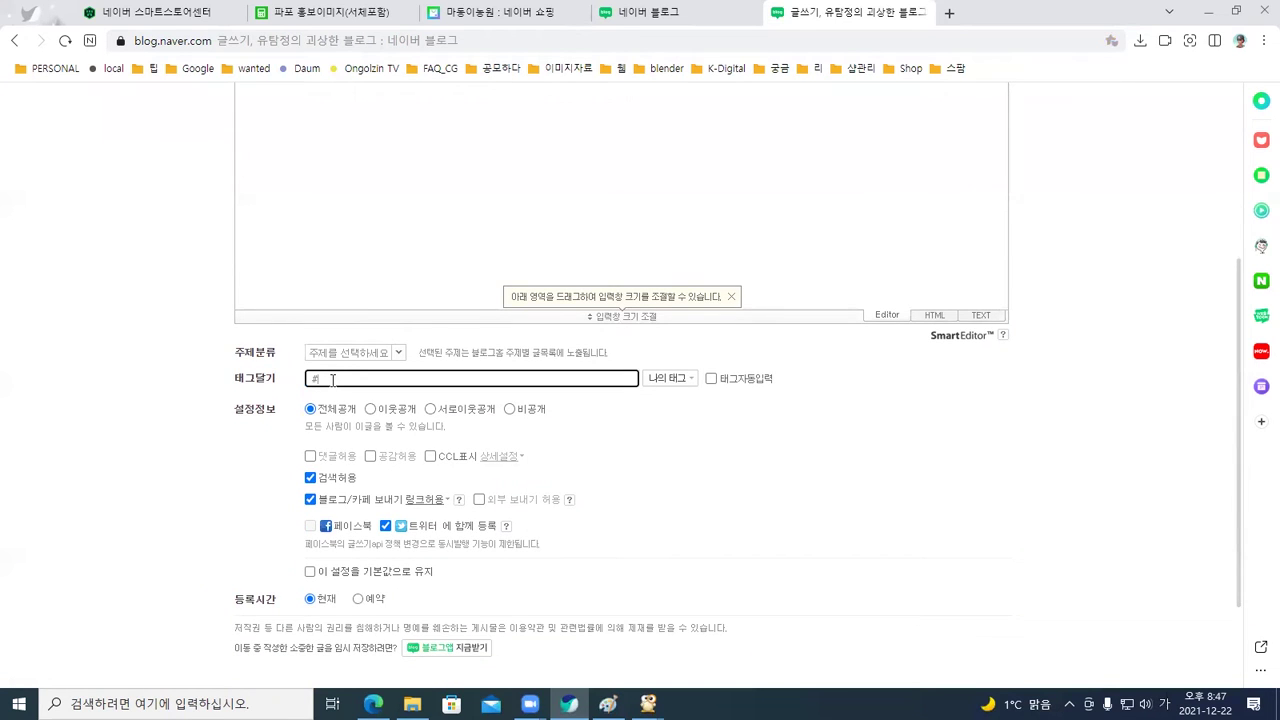
key("ctrl+v")
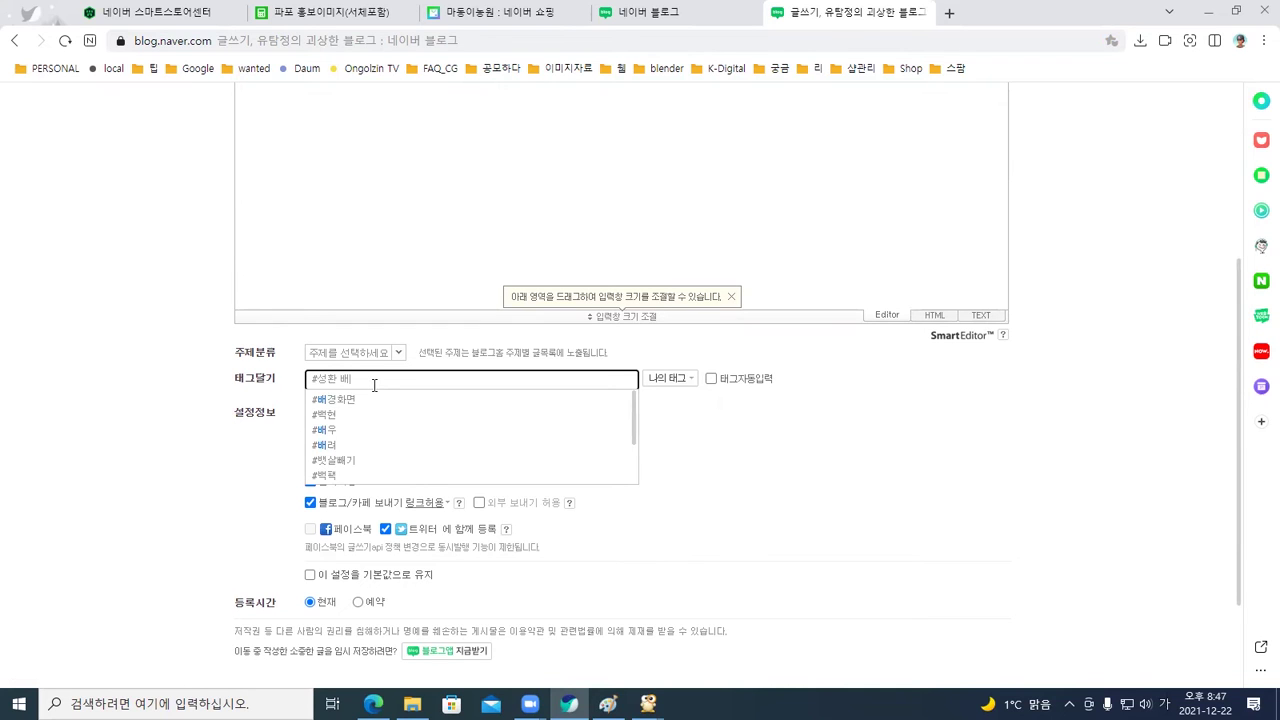
type(", #")
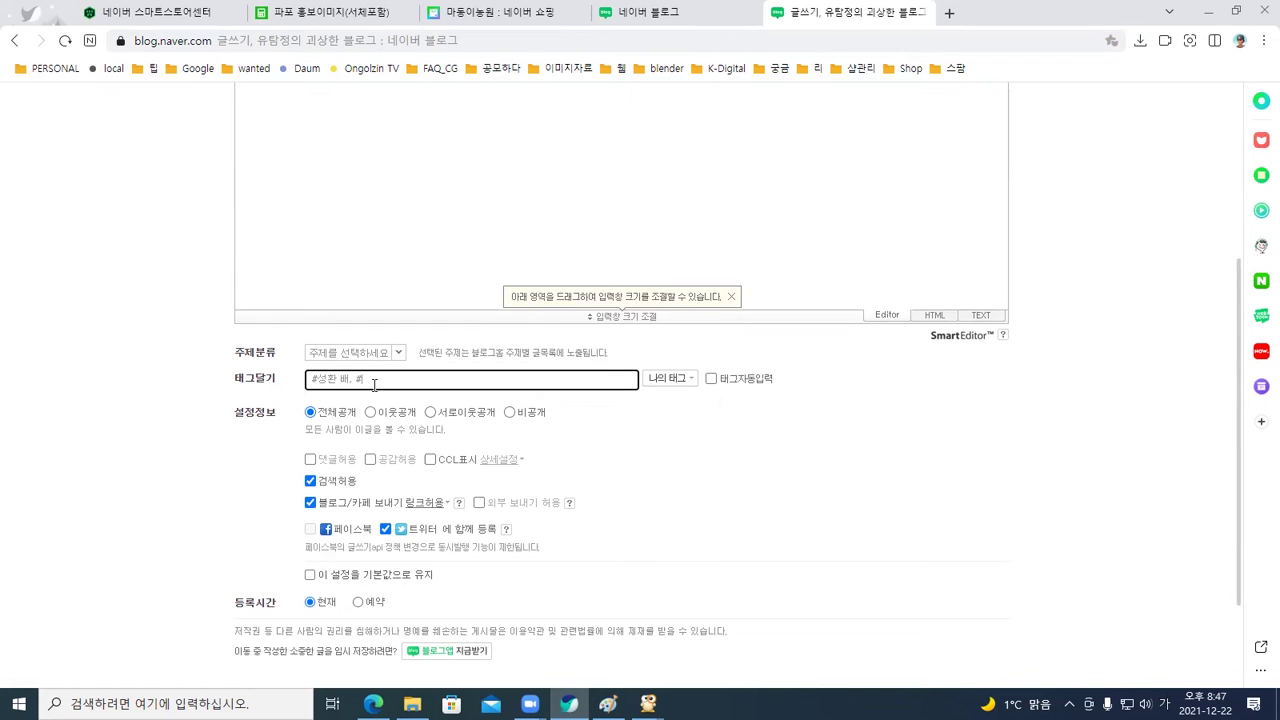
type("달리")
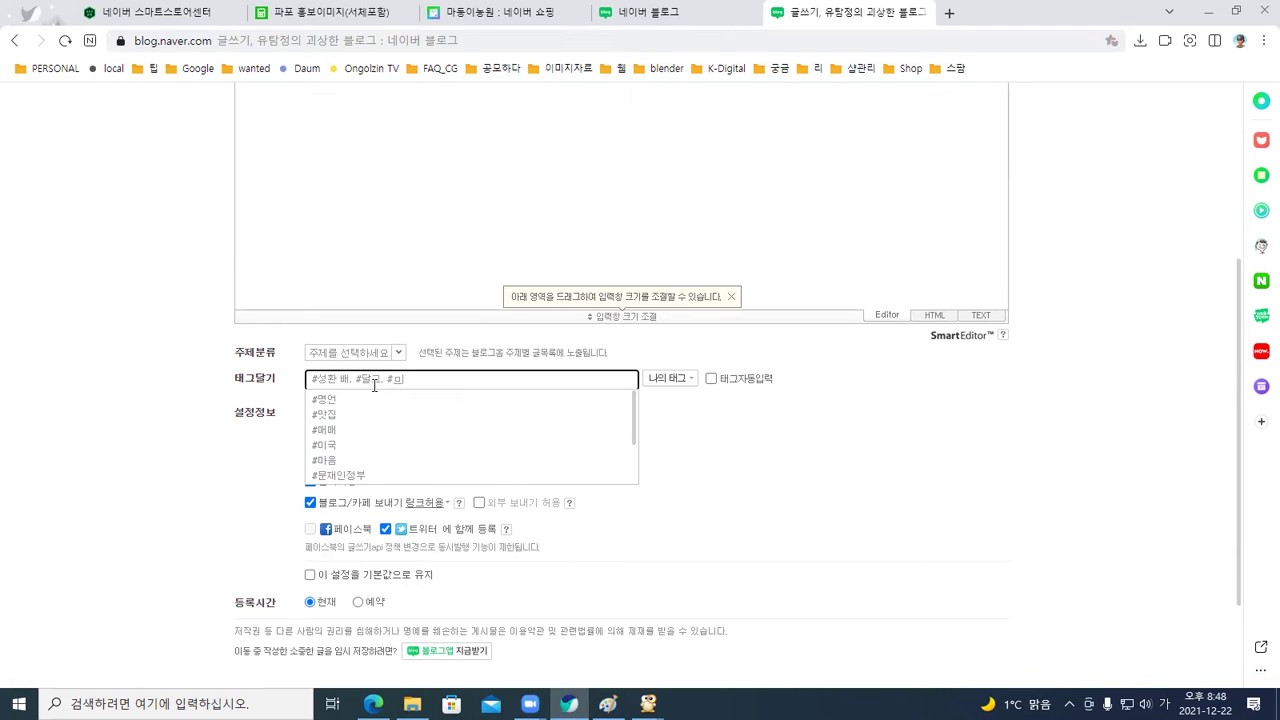
type(", ")
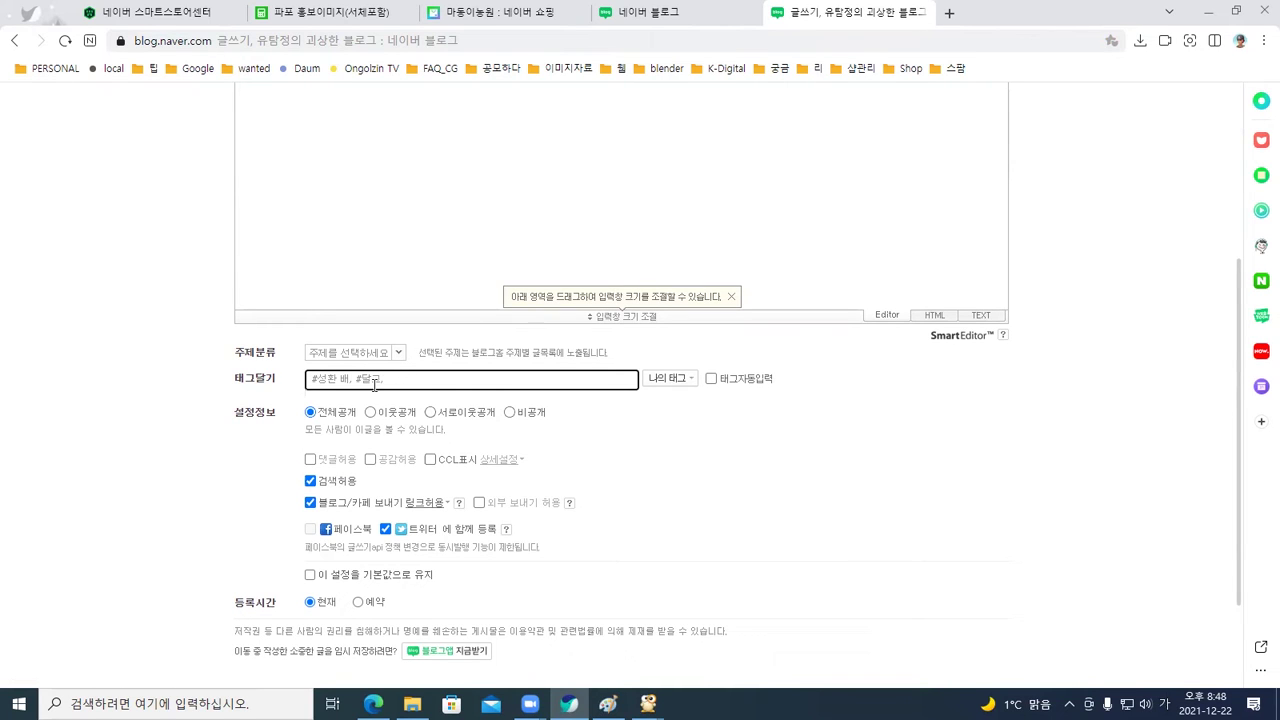
type("고맛있는")
type("ㄴ")
type(", #")
left_click(398, 353)
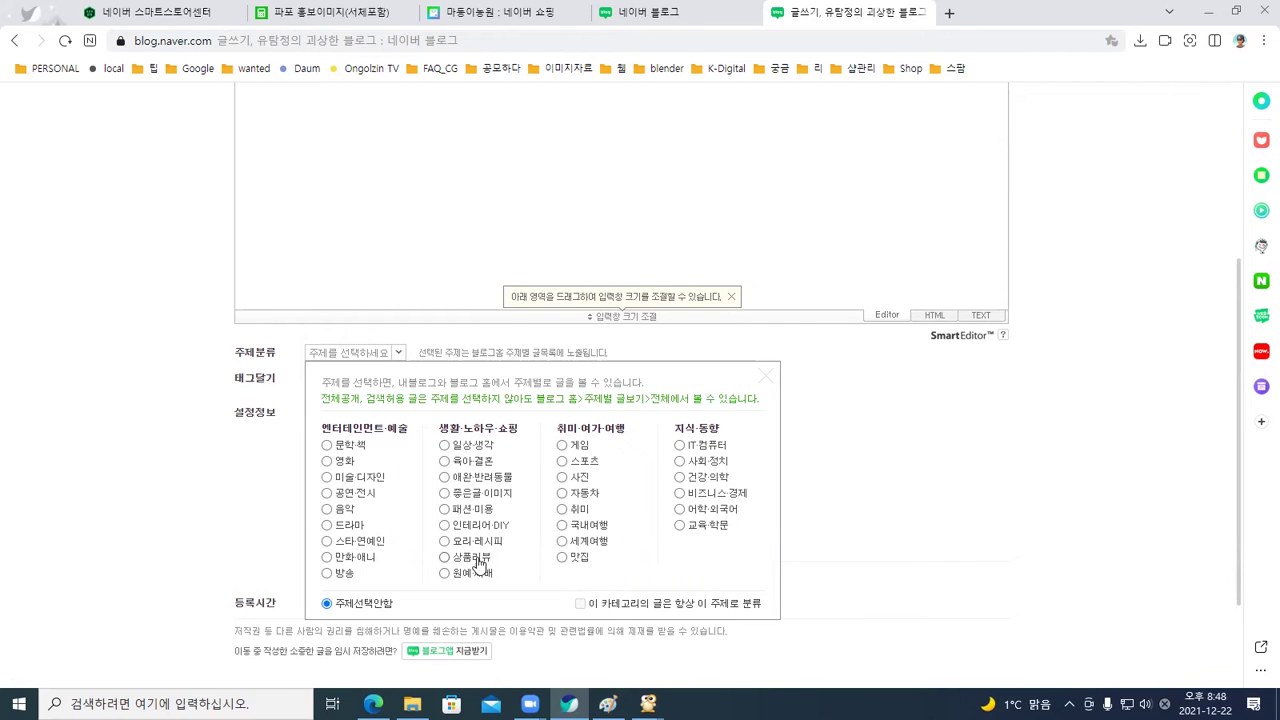
left_click(680, 477)
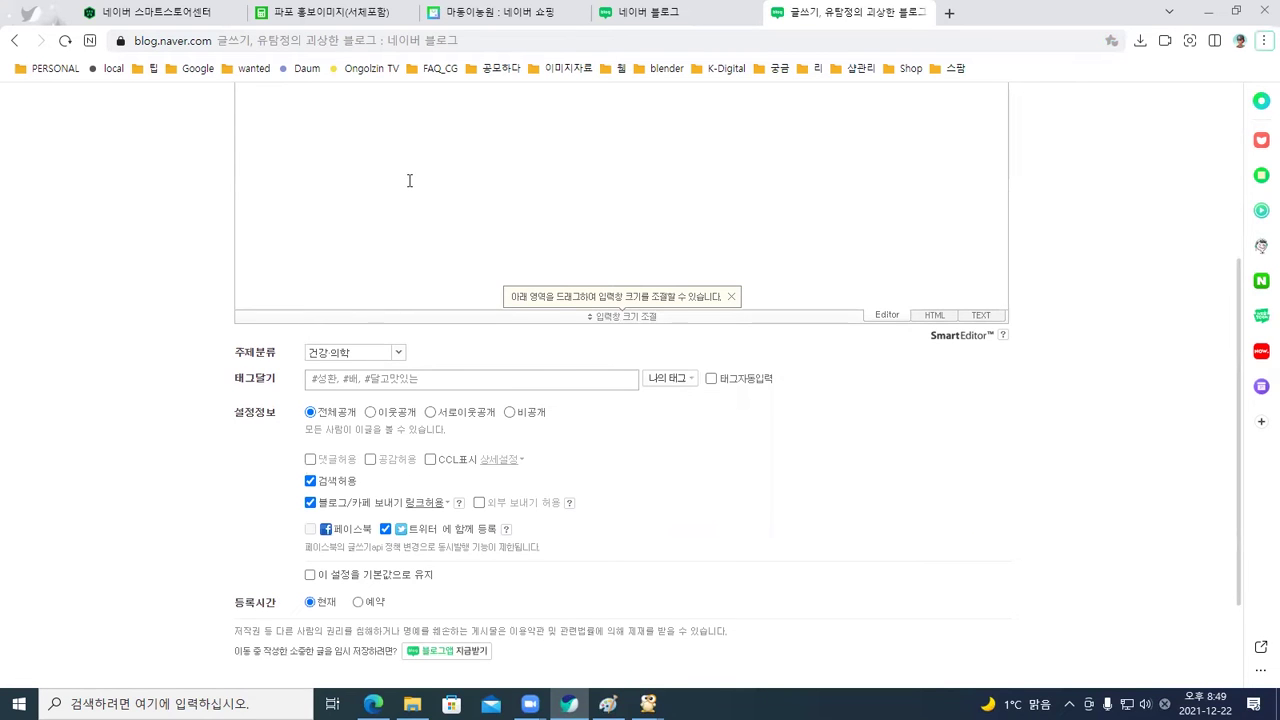
Add the pear photo 배2수정.jpg from the PC's 성환배 folder to the photo uploader for the post body
scroll(409, 180, "up", 3)
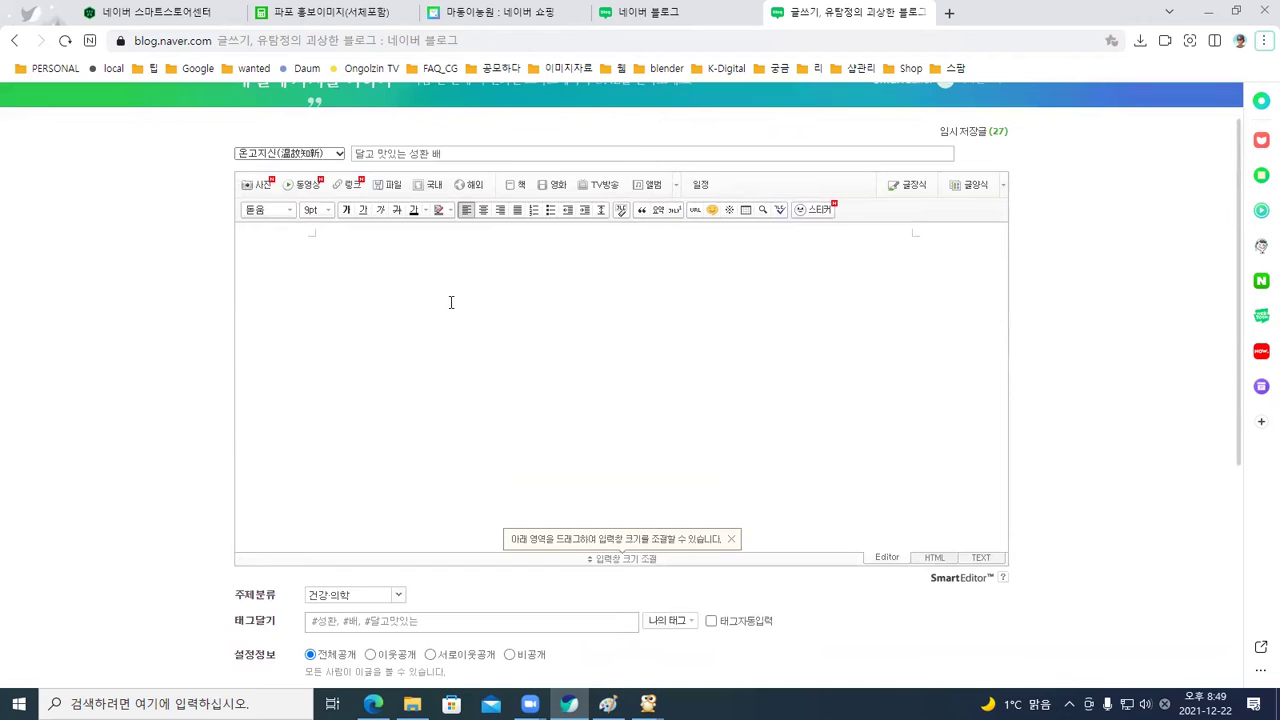
left_click(430, 304)
left_click(260, 190)
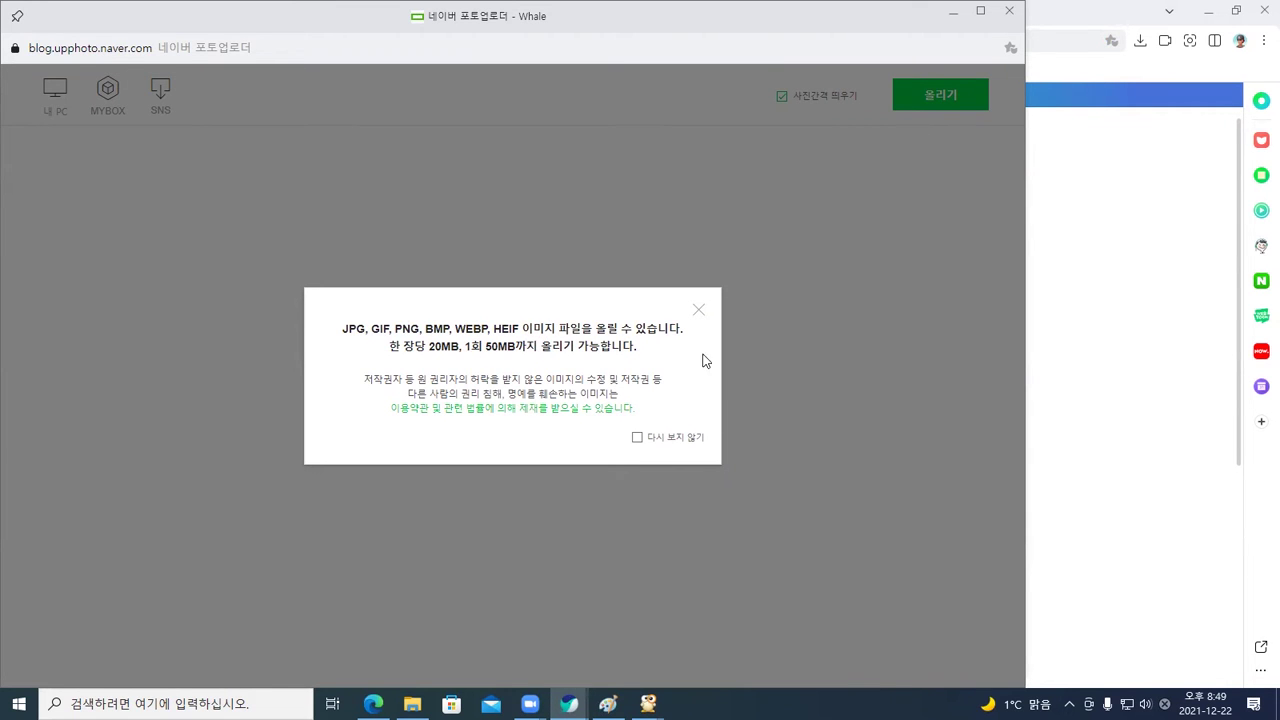
left_click(698, 310)
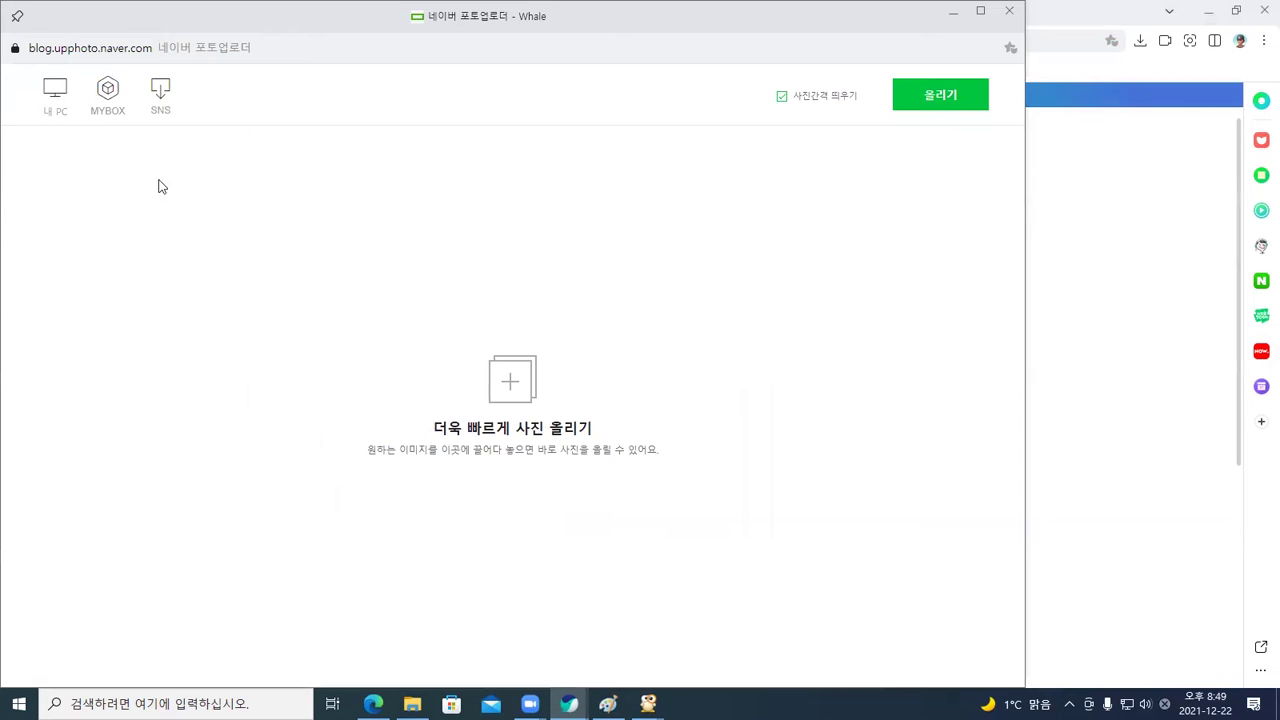
left_click(54, 96)
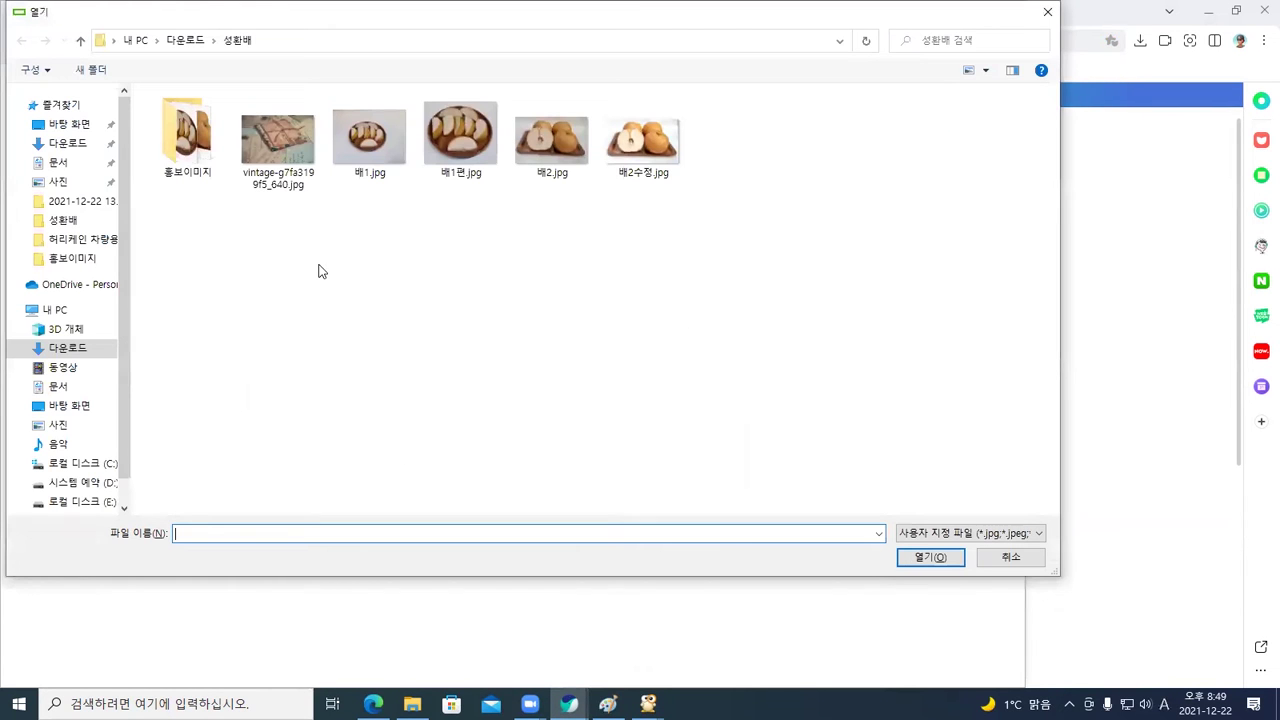
left_click(644, 138)
double_click(640, 142)
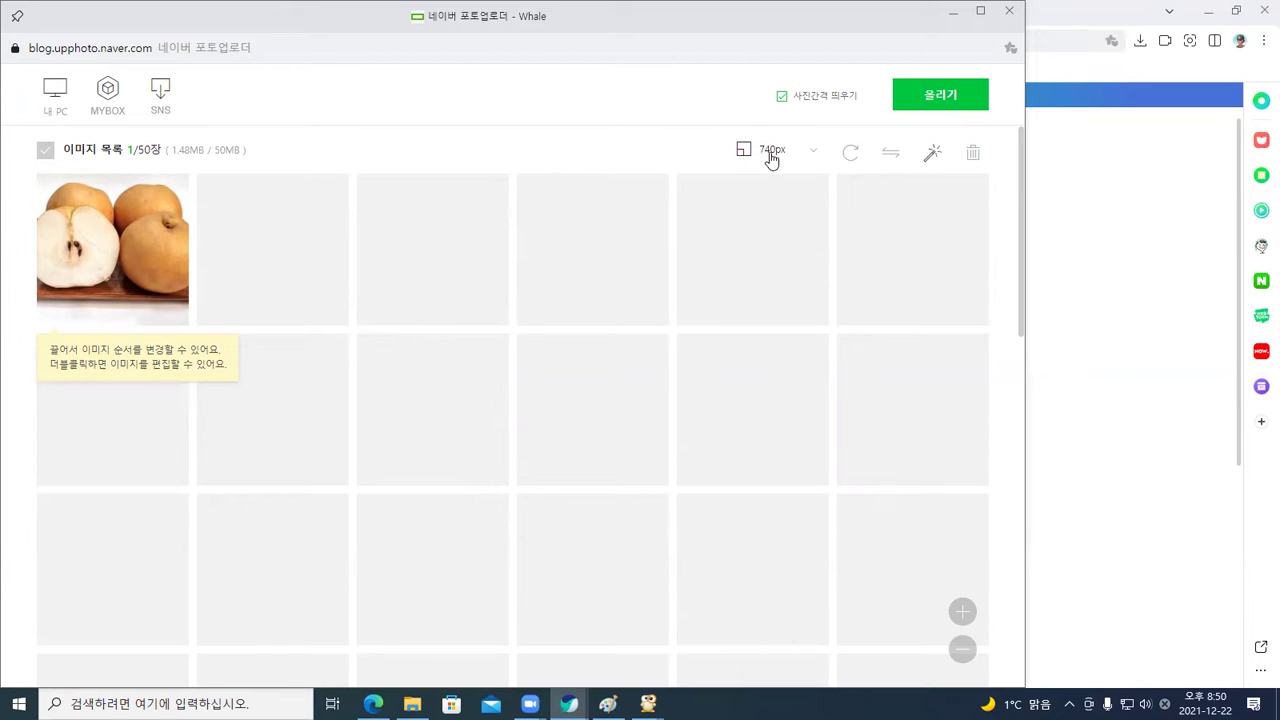
Trim the sides of the pear photo slightly with a free crop to about 2966 × 1830, save the crop and open the filters
left_click(932, 155)
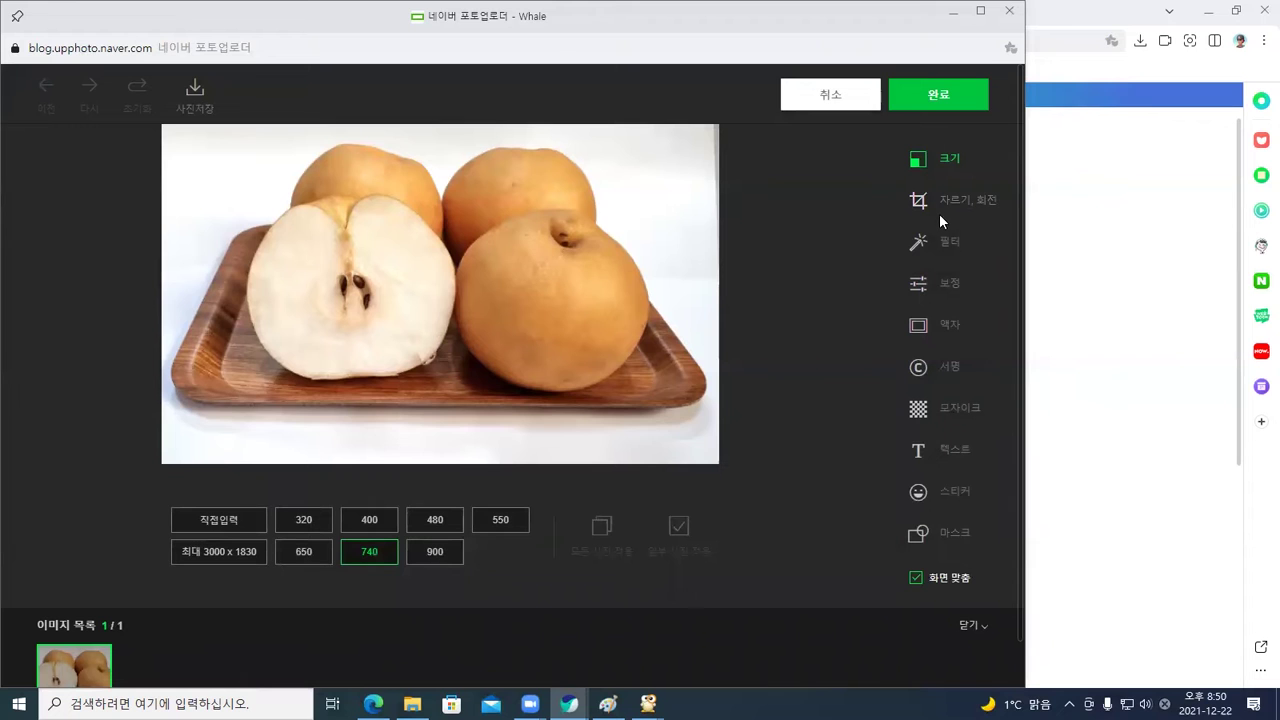
left_click(921, 205)
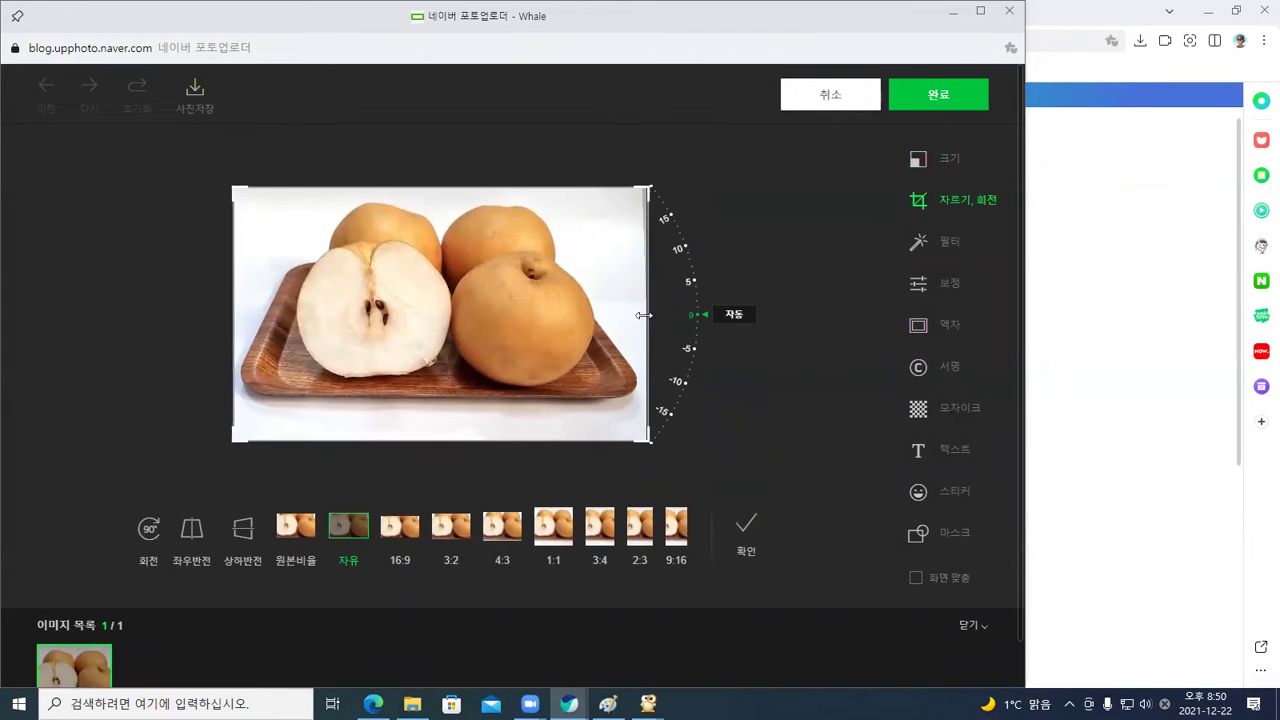
left_click_drag(645, 324, 635, 323)
left_click_drag(538, 314, 528, 308)
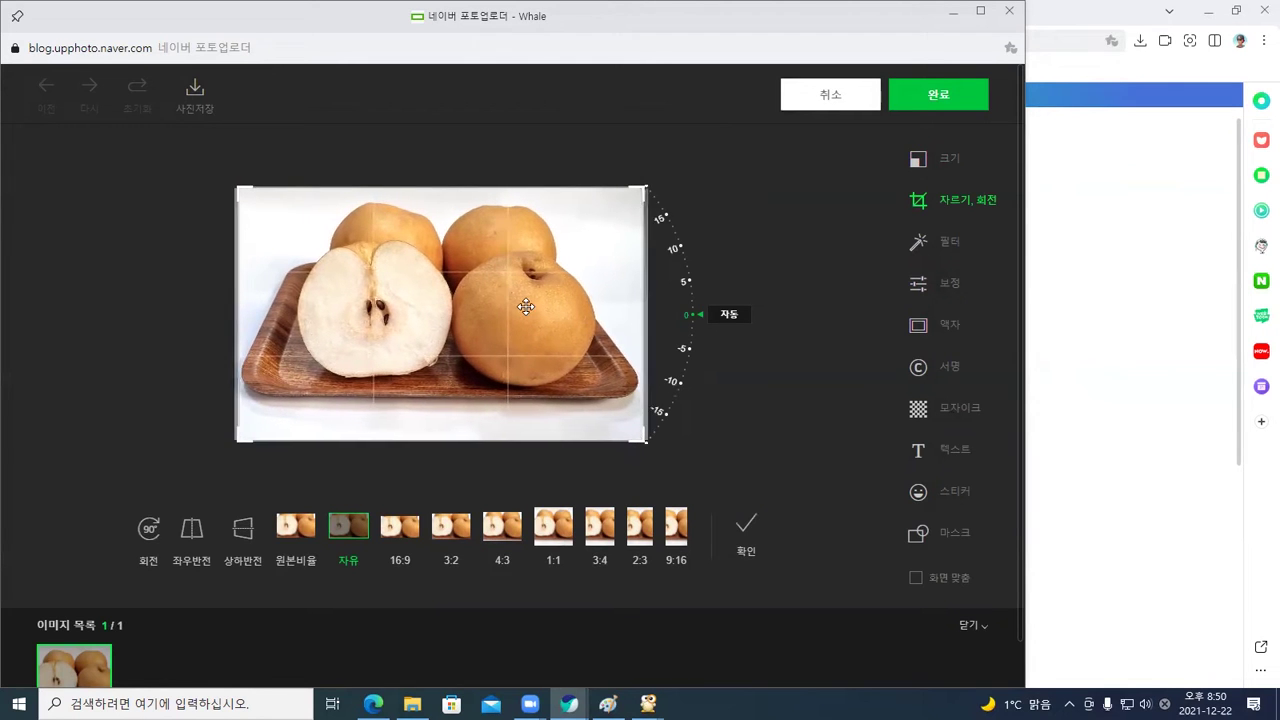
left_click_drag(645, 324, 649, 318)
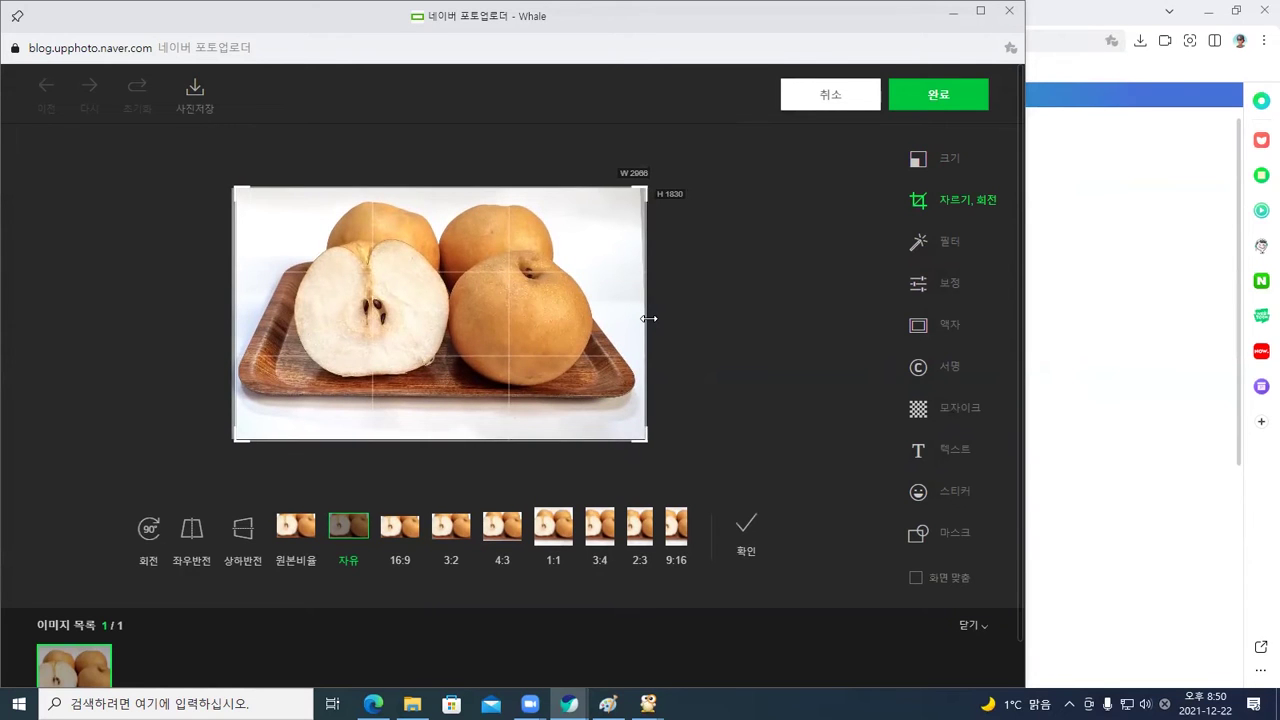
left_click_drag(649, 318, 654, 316)
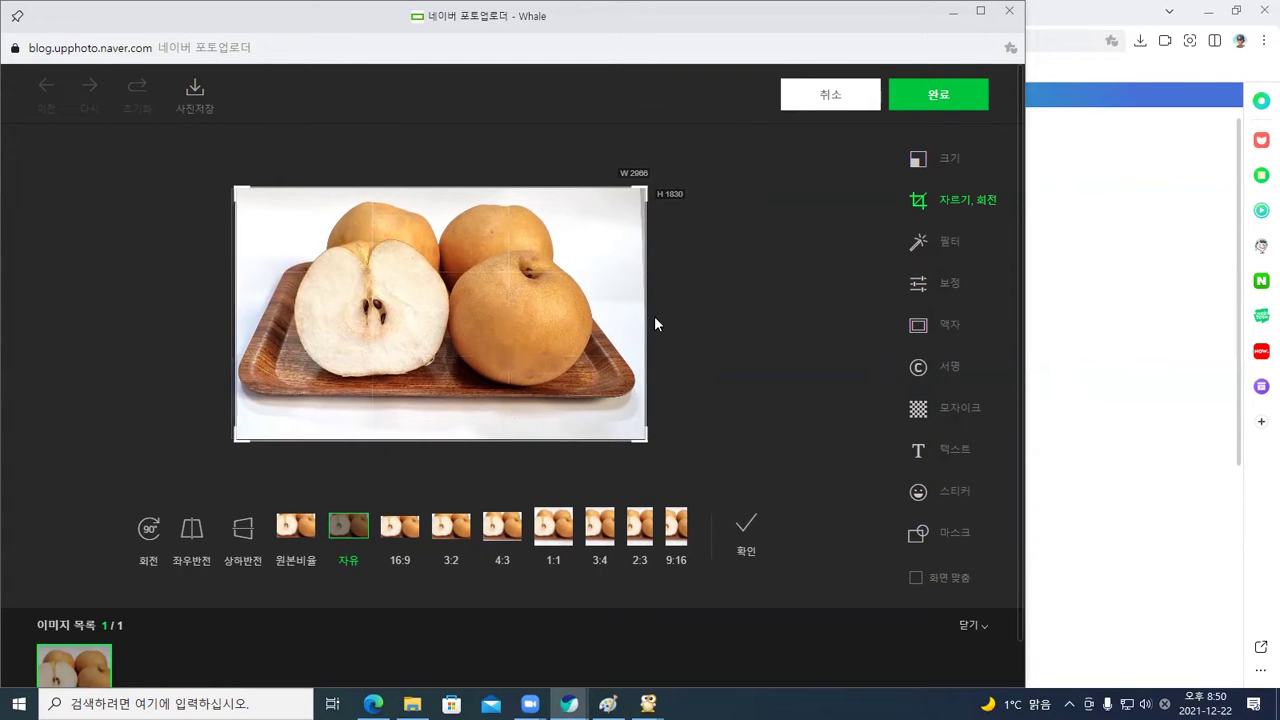
left_click(937, 245)
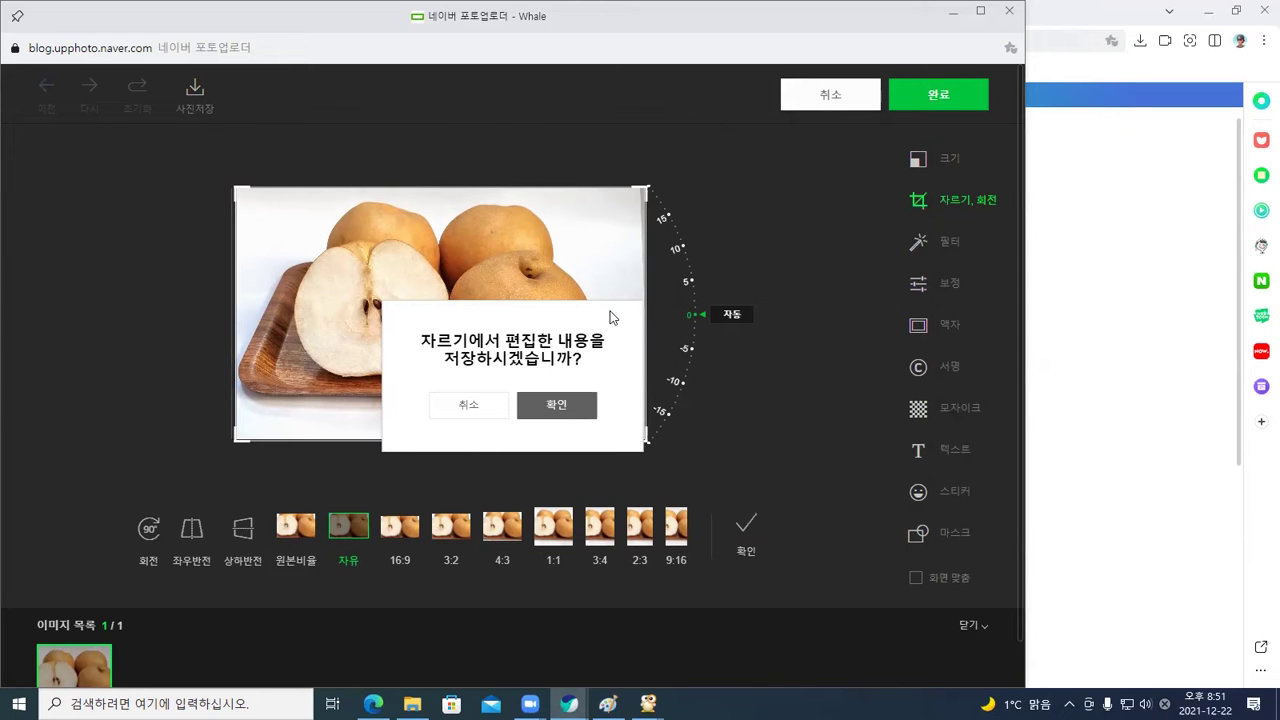
left_click(551, 408)
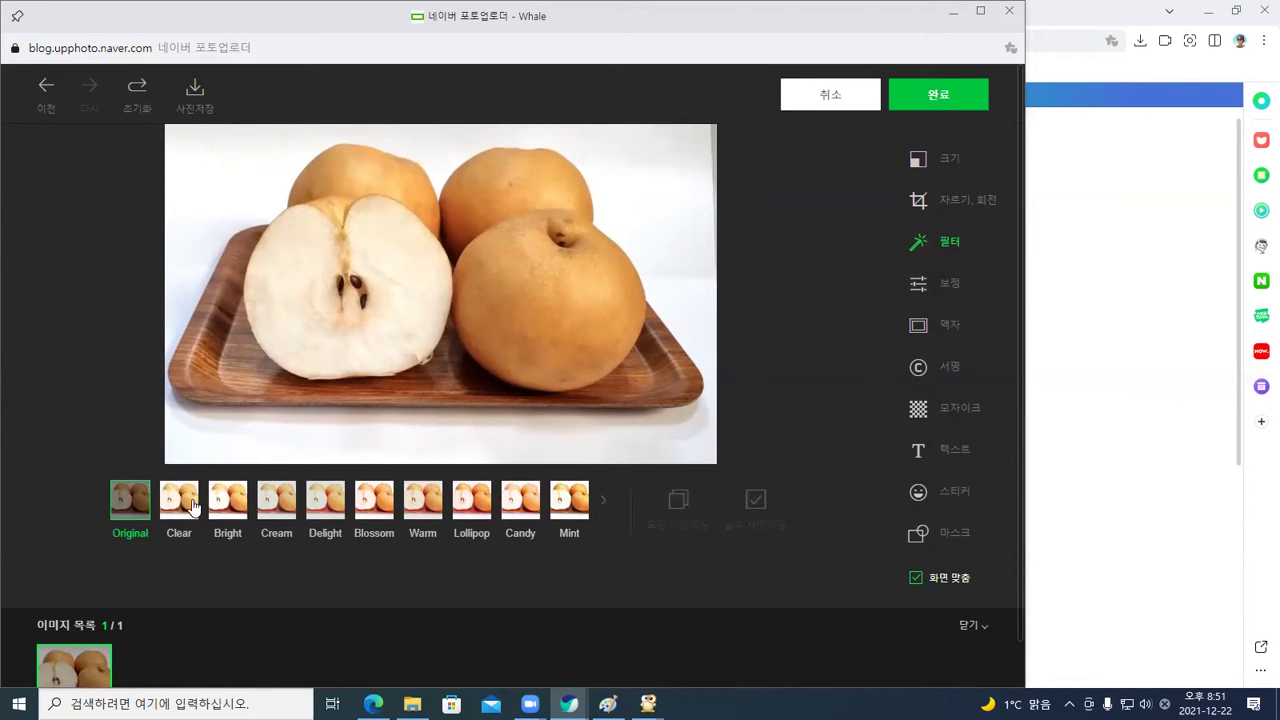
Preview the Clear, Bright, Cream, Delight, Blossom, Warm and Lollipop filters on the pear photo
left_click(187, 505)
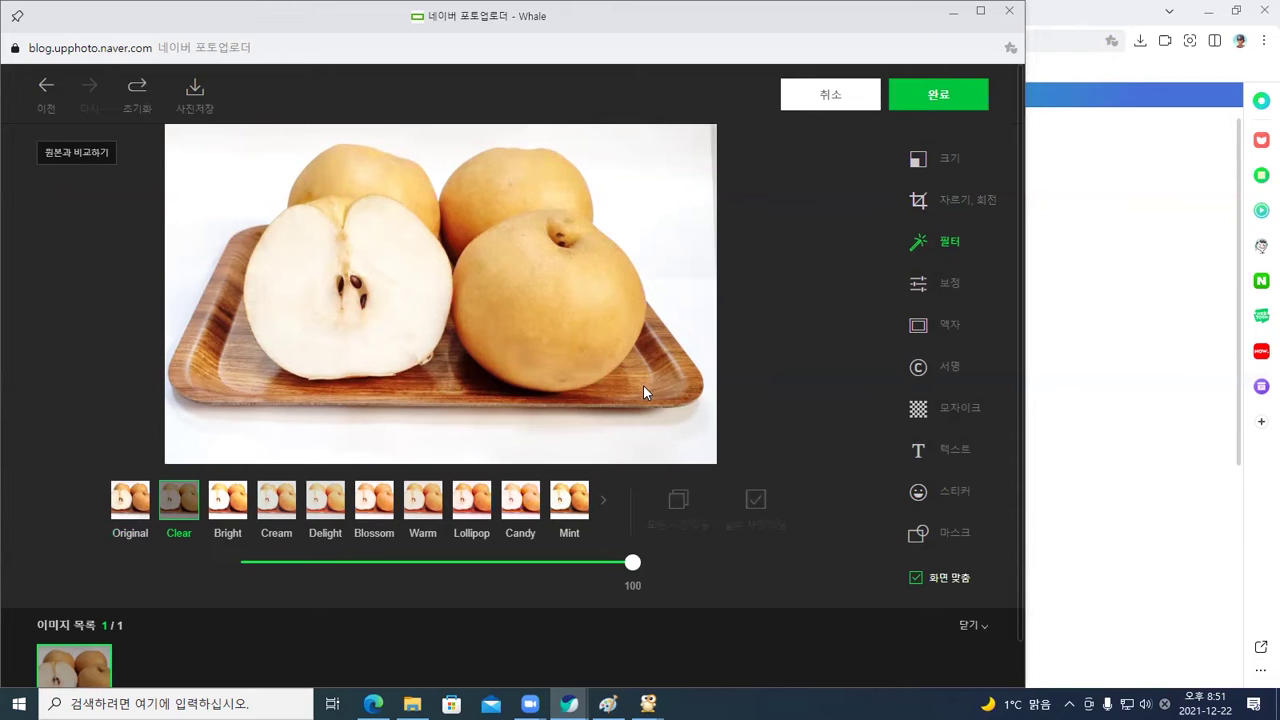
left_click_drag(632, 562, 679, 567)
left_click(238, 512)
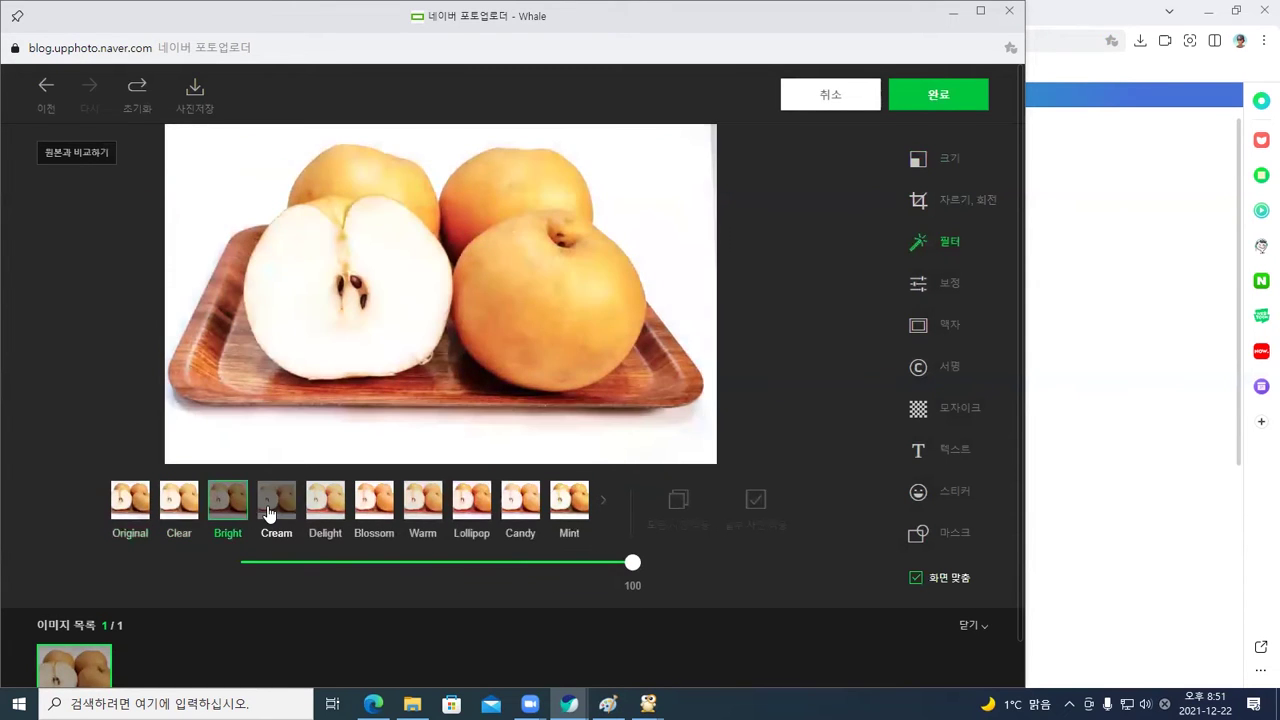
left_click(268, 512)
left_click(320, 510)
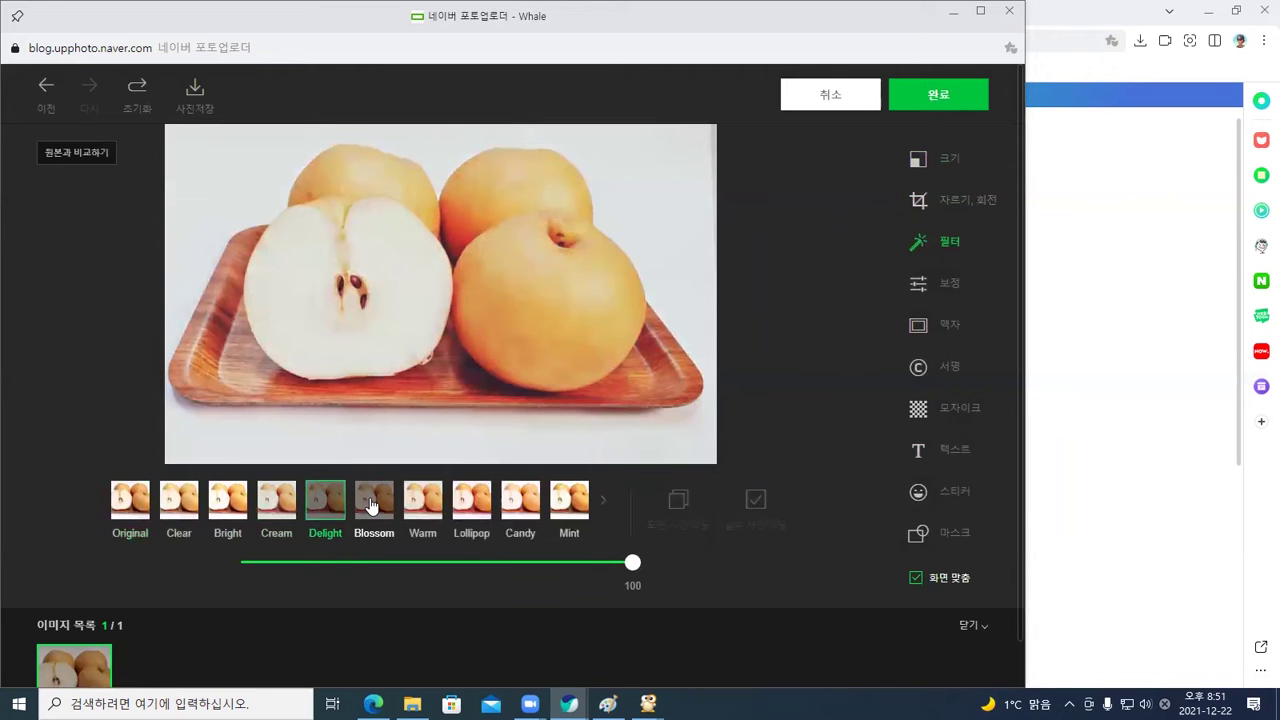
left_click(371, 506)
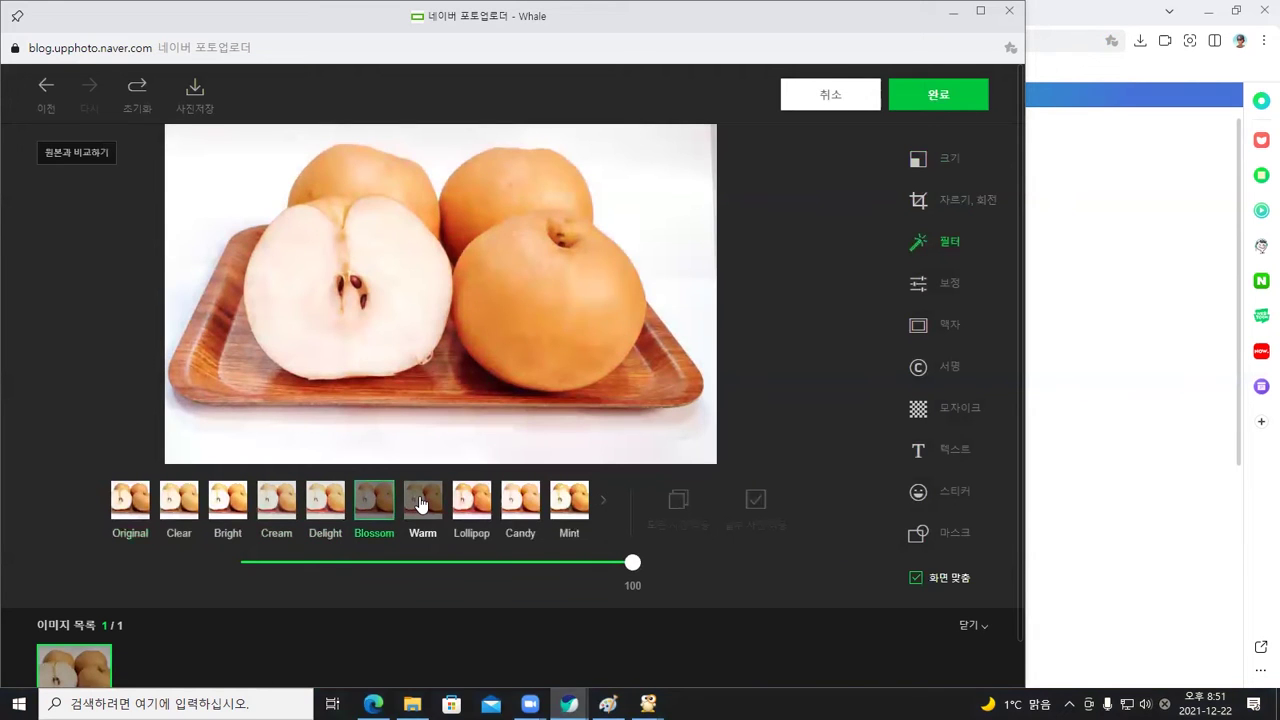
left_click(421, 504)
left_click(463, 503)
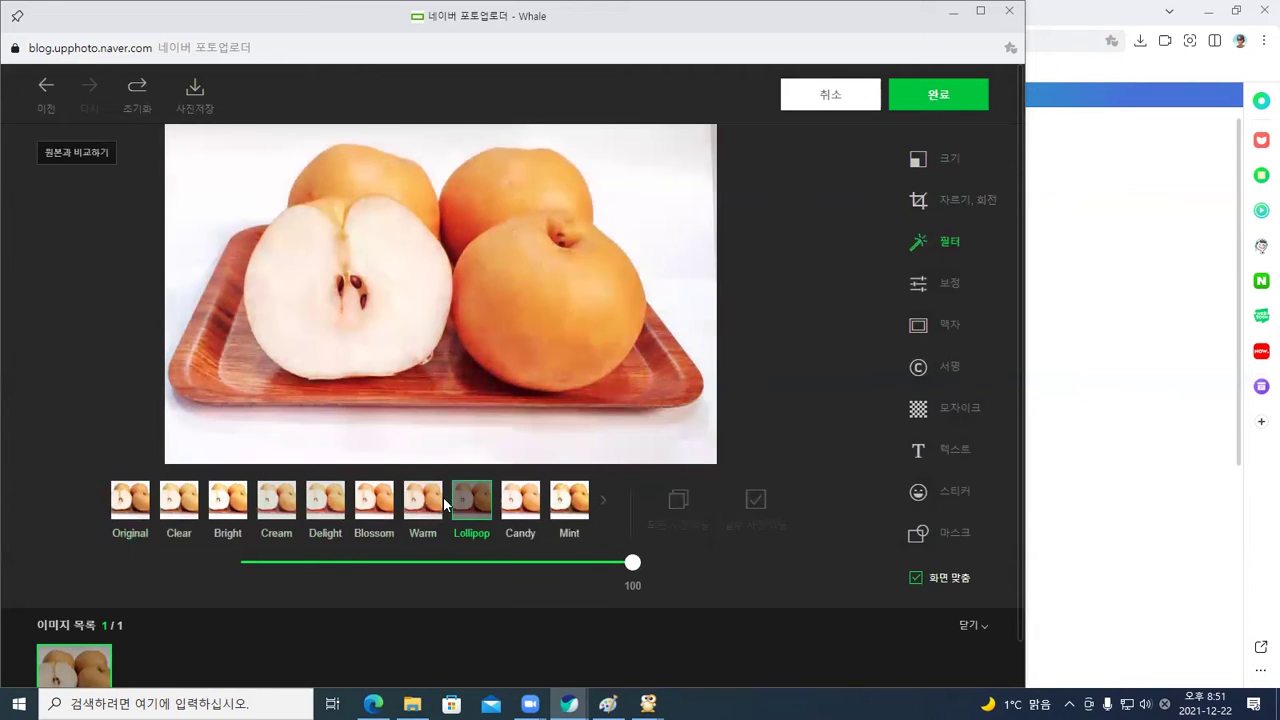
Compare the Blossom filter with Warm, Lollipop and Candy, and apply Blossom to the pear photo at strength 100
left_click(386, 508)
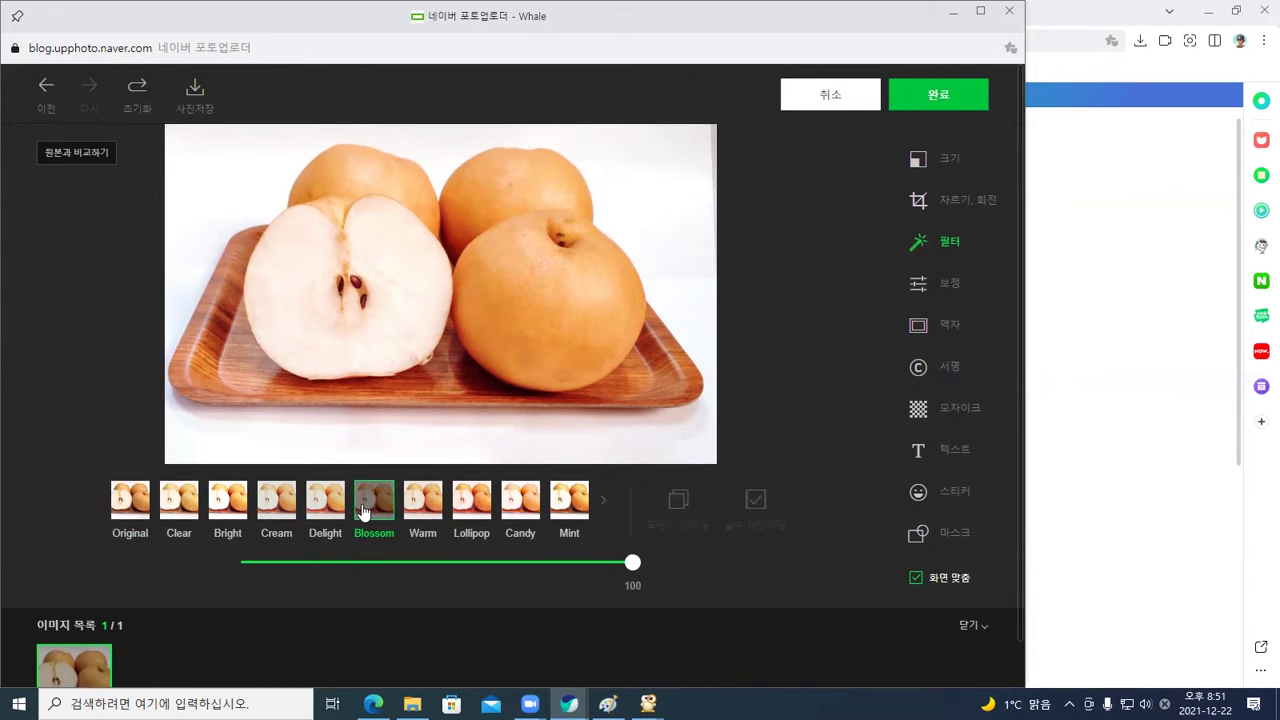
left_click(423, 503)
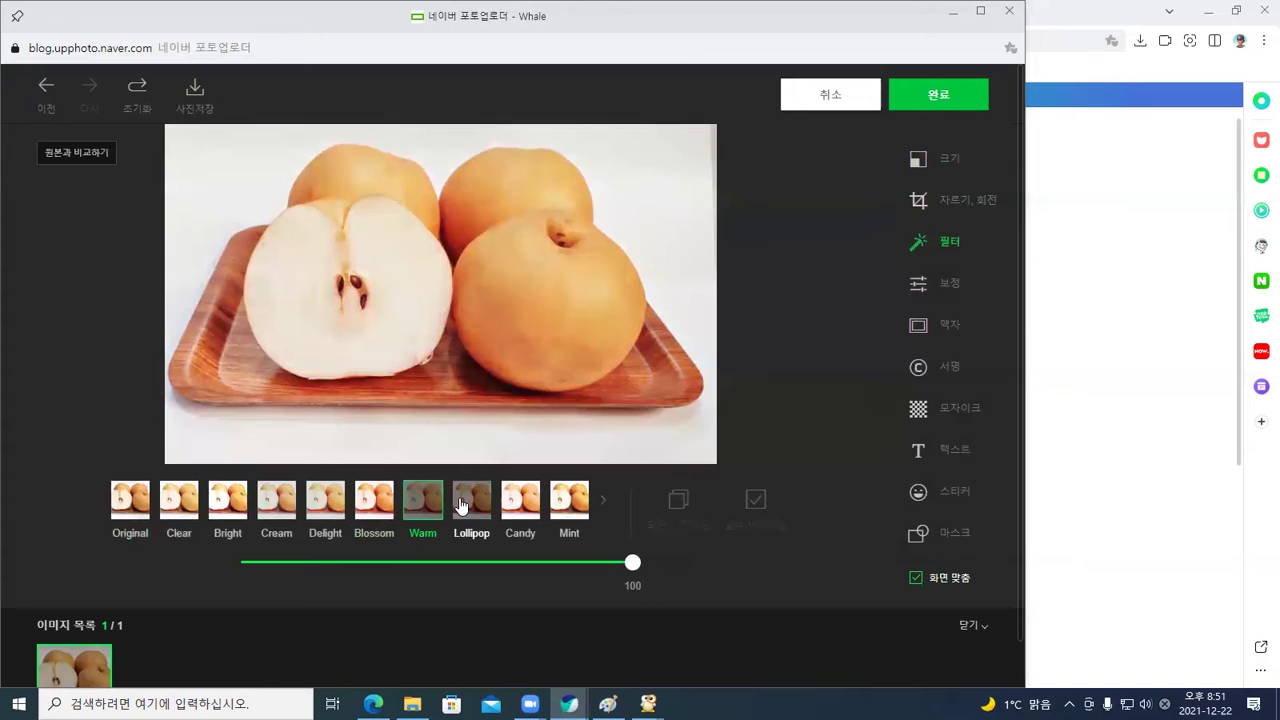
left_click(460, 505)
left_click(516, 506)
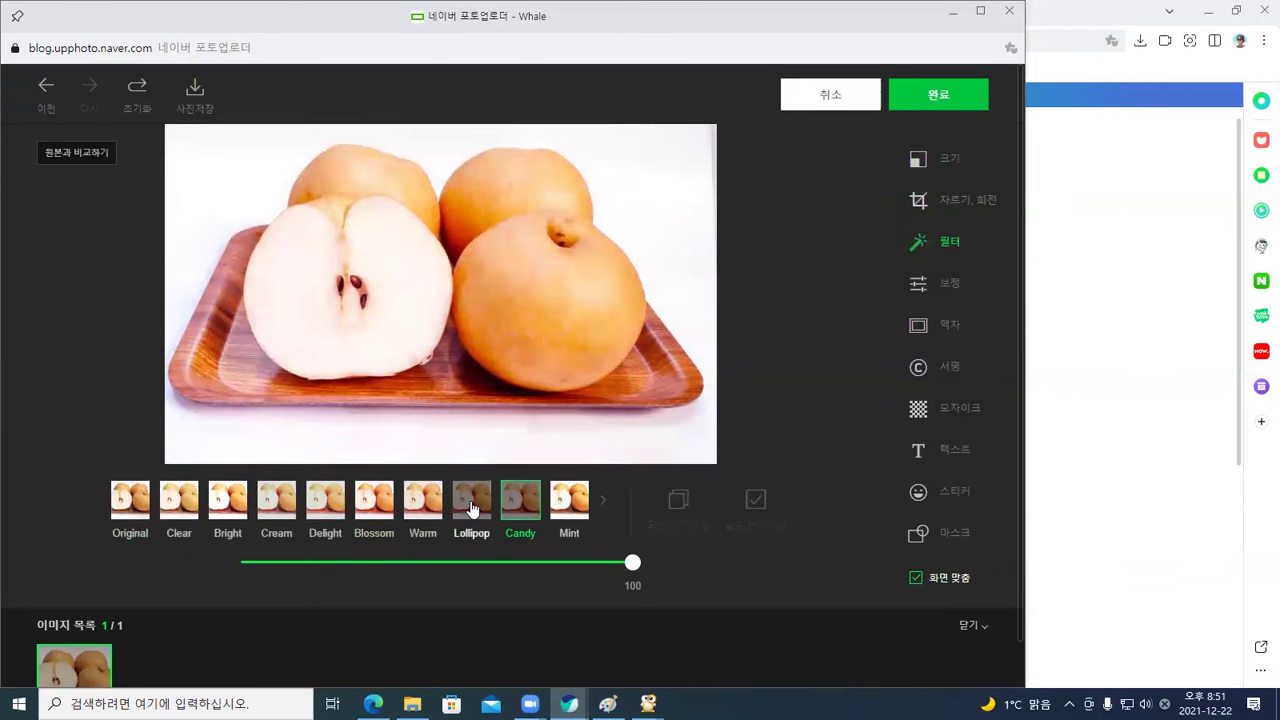
left_click(471, 505)
left_click(423, 503)
left_click(383, 508)
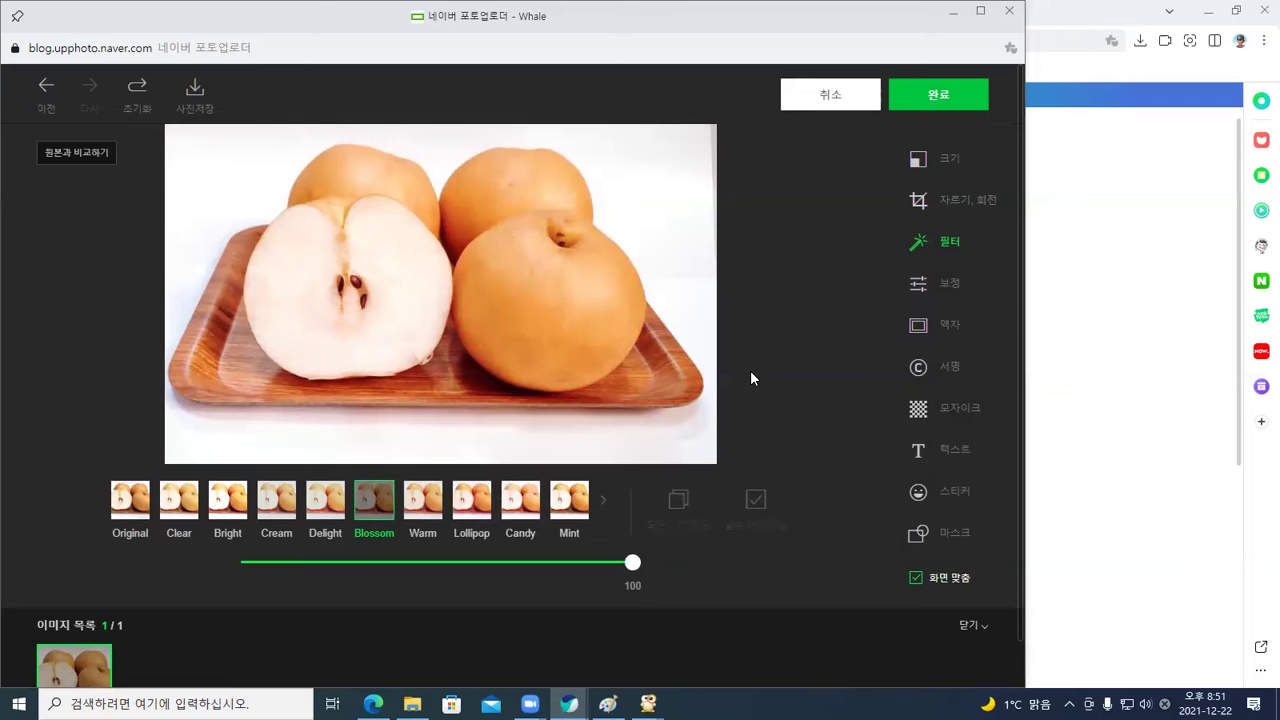
Go through the photo's correction settings, setting the colour temperature (색온도) to 21 and raising the contrast (대비) slightly
left_click(917, 290)
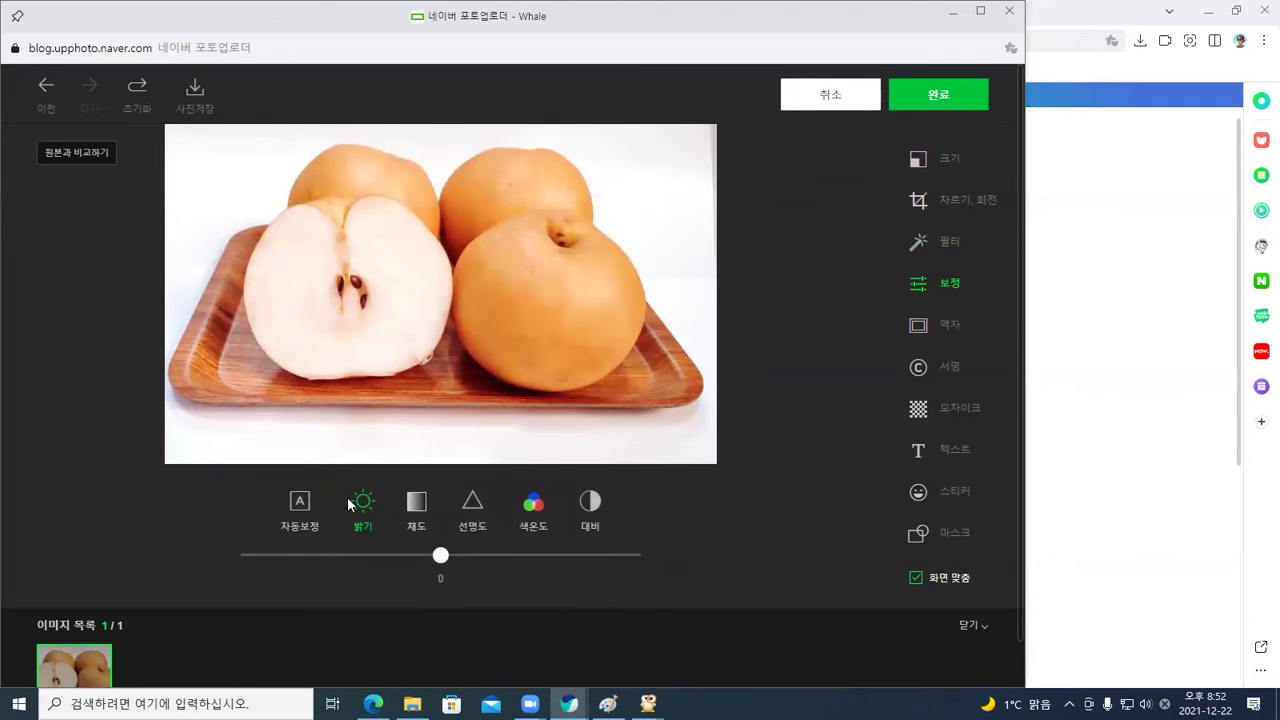
mouse_move(436, 556)
left_mouse_down()
mouse_move(546, 557)
mouse_move(419, 557)
mouse_move(563, 557)
mouse_move(261, 558)
mouse_move(440, 559)
left_mouse_up()
left_click(421, 524)
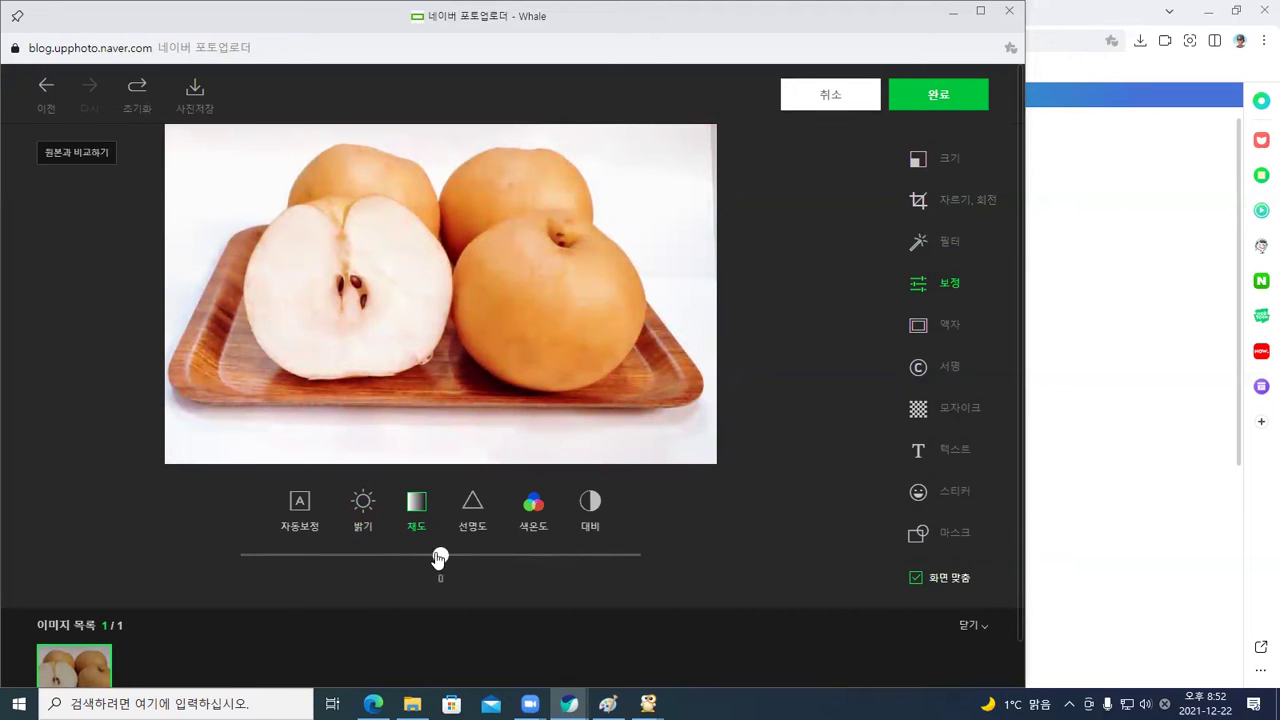
left_click(473, 508)
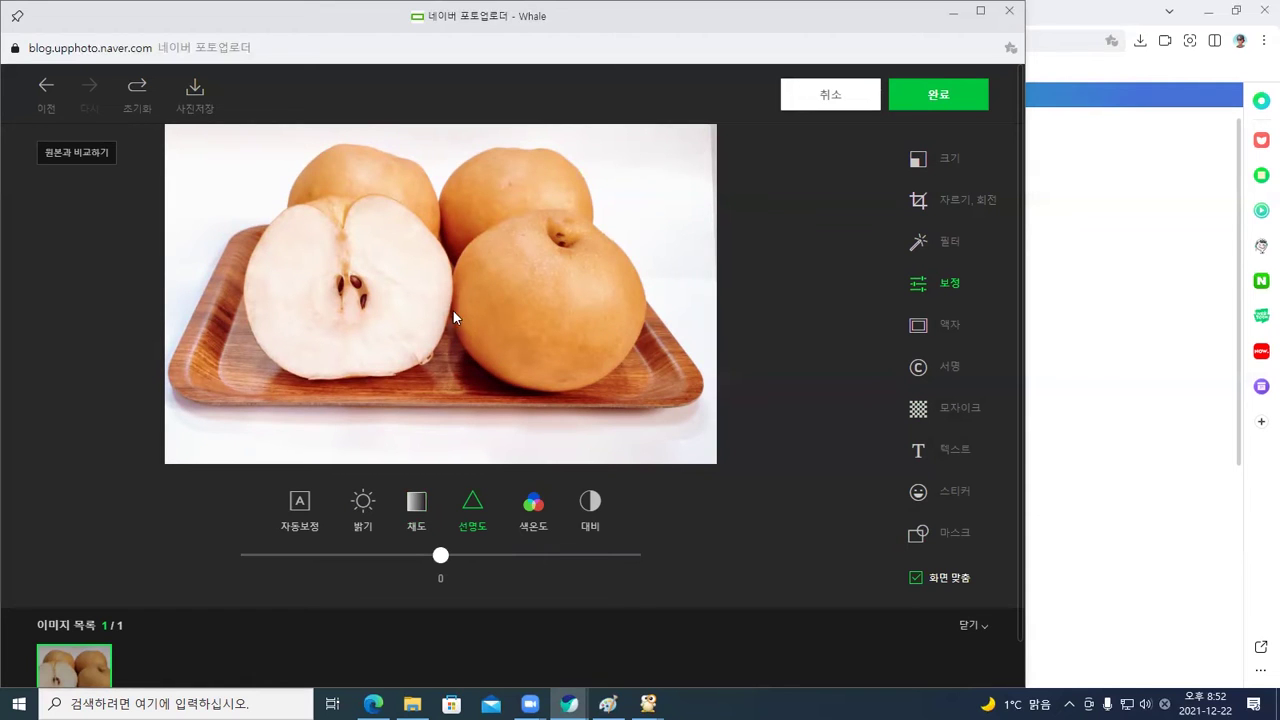
left_click(532, 514)
left_click_drag(440, 556, 481, 558)
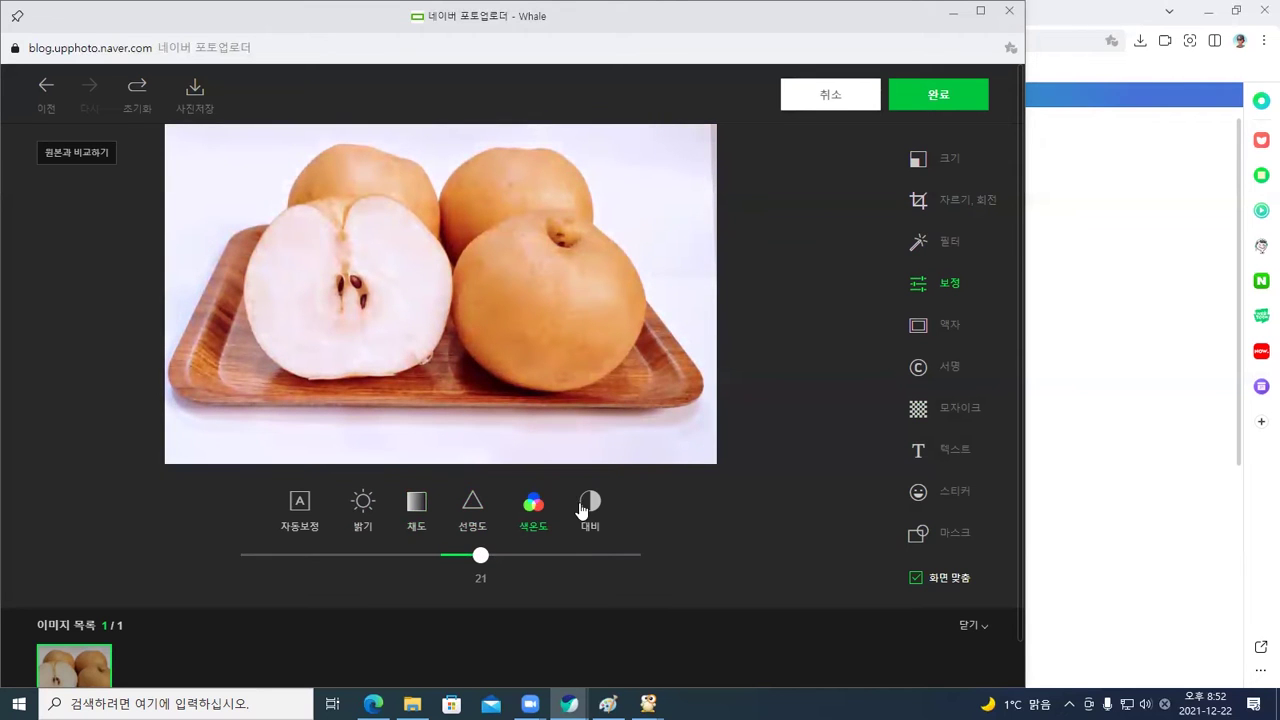
left_click(586, 508)
mouse_move(440, 555)
left_mouse_down()
mouse_move(469, 555)
mouse_move(277, 555)
mouse_move(460, 556)
left_mouse_up()
Add a text signature to the pear photo and replace the blog address in it with 성환 배
left_click(937, 375)
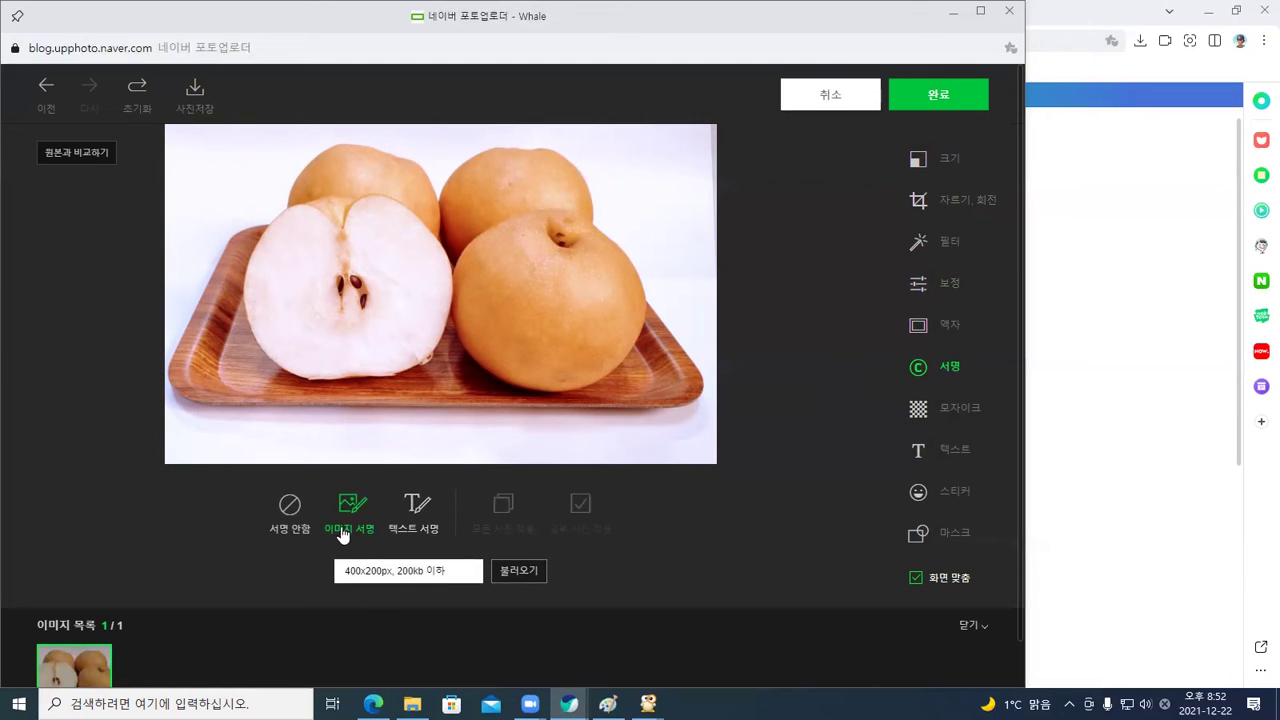
left_click(415, 513)
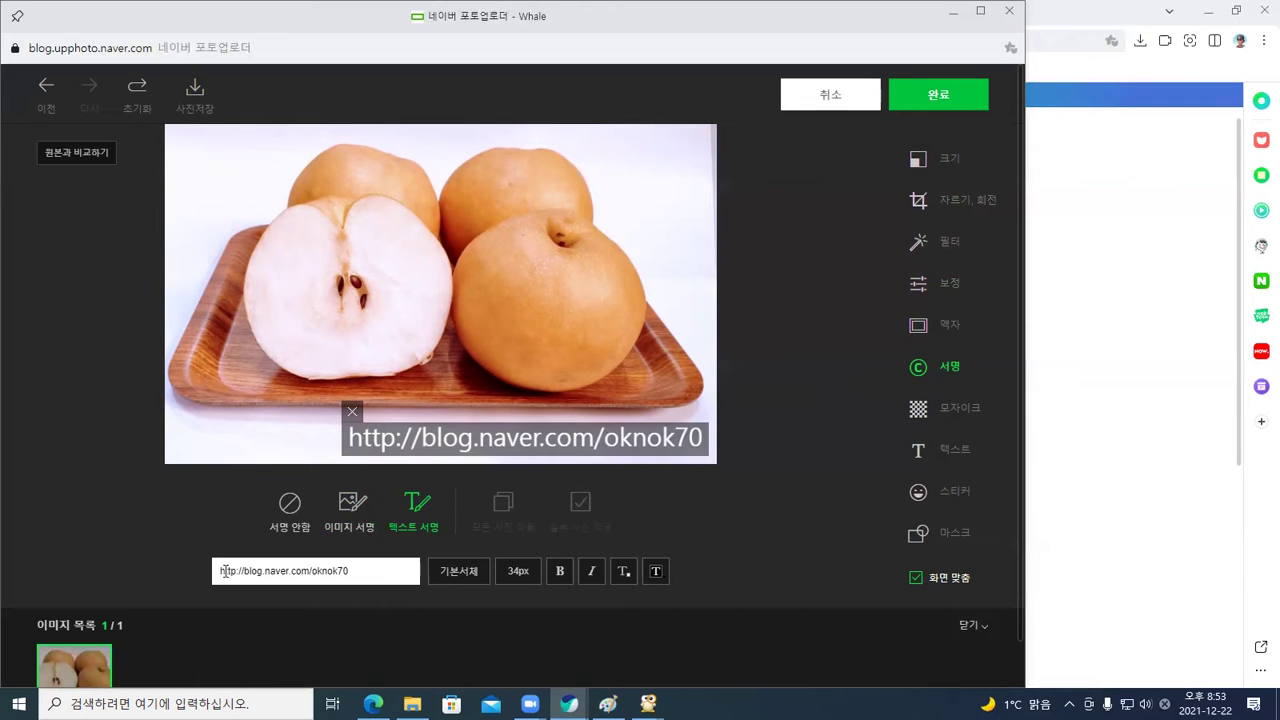
left_click_drag(223, 571, 411, 572)
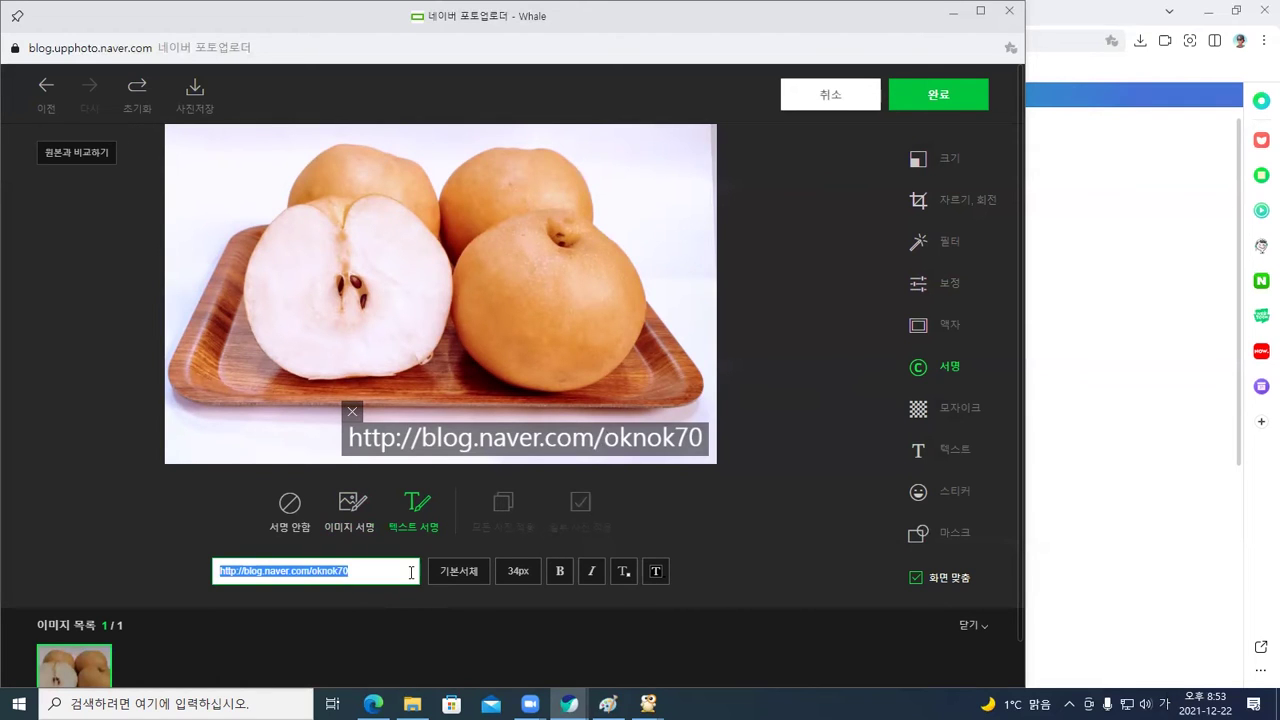
type("성")
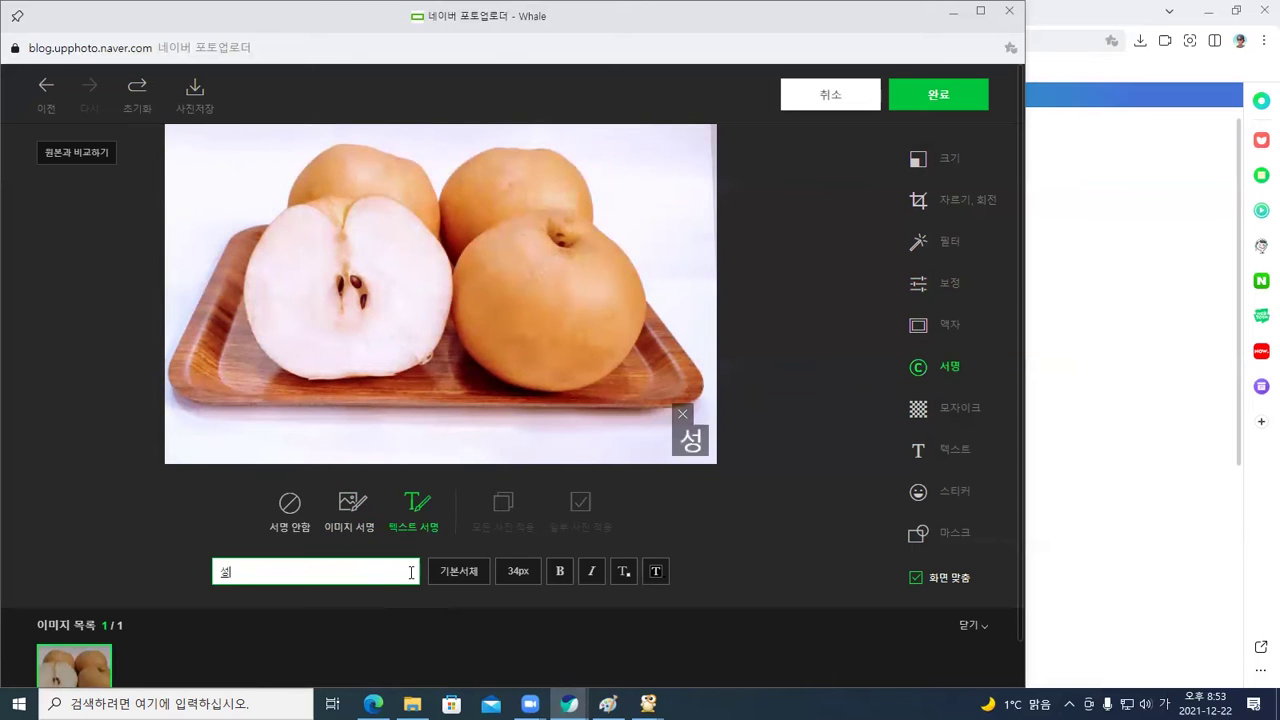
type("환배")
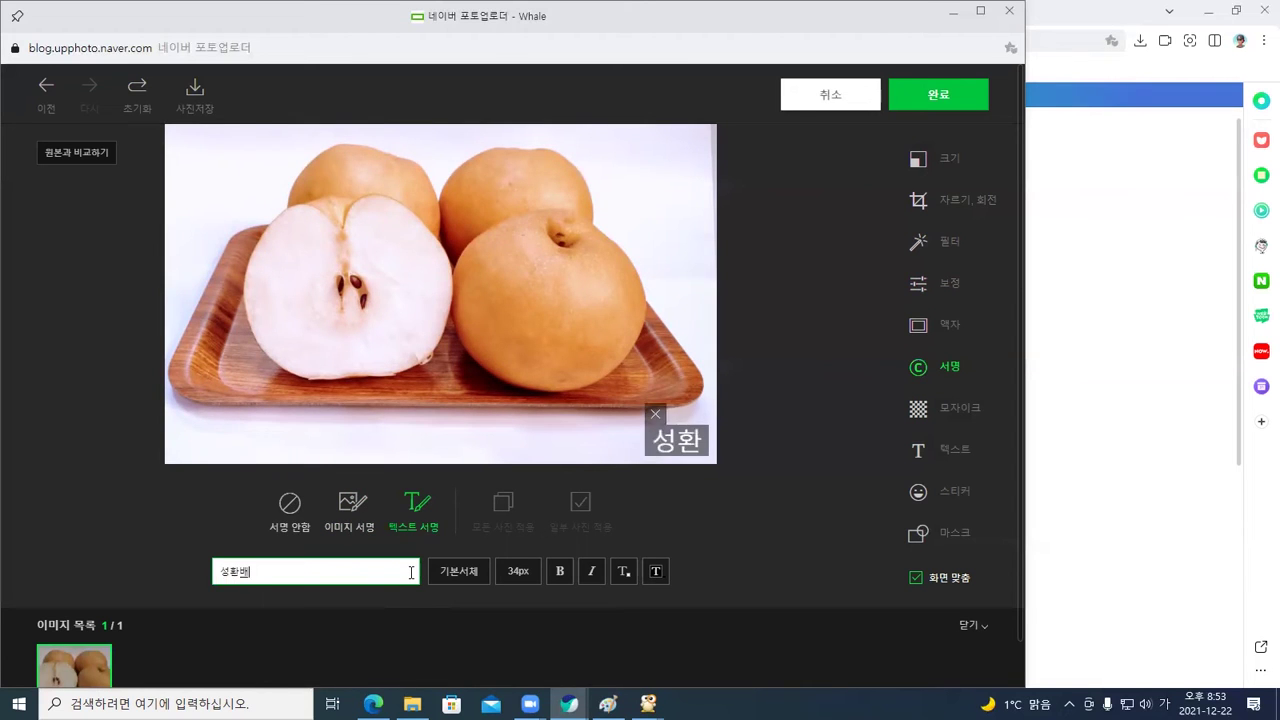
key("Left")
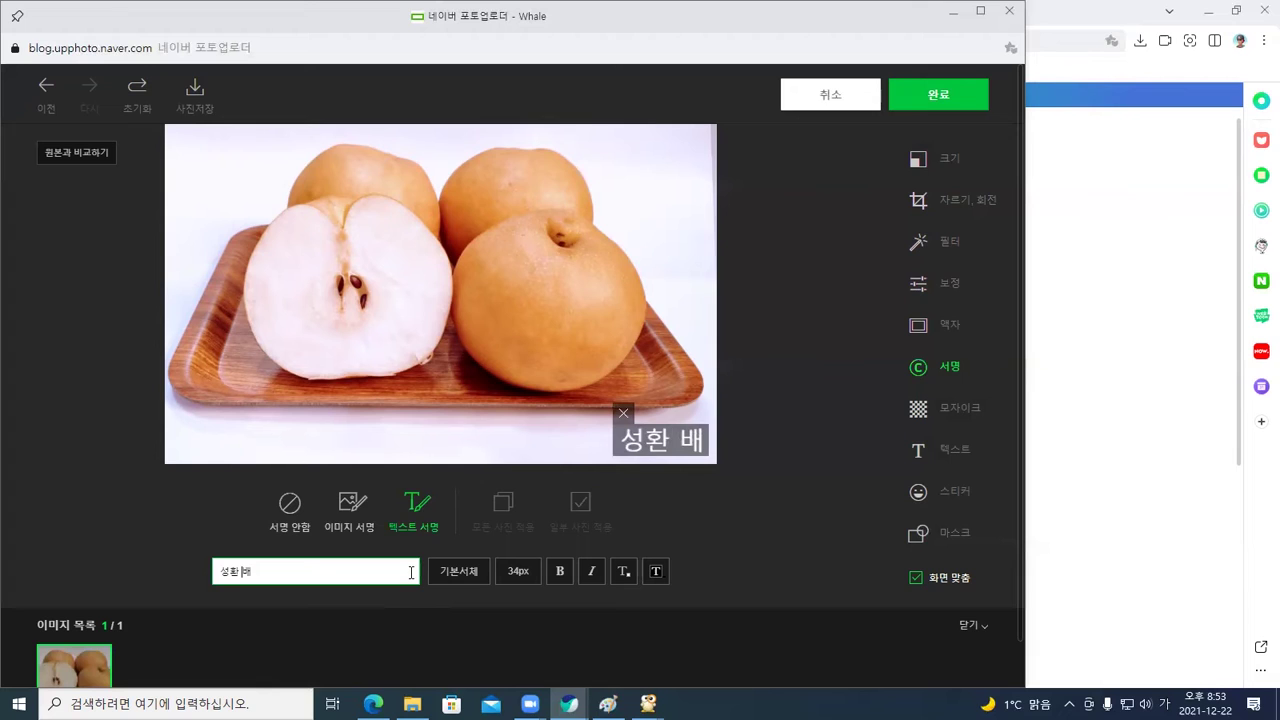
Put the company name in square brackets before the signature text so that it reads [신영농산] 성환 배
type("ㅅ")
key("BackSpace")
type("신영농사")
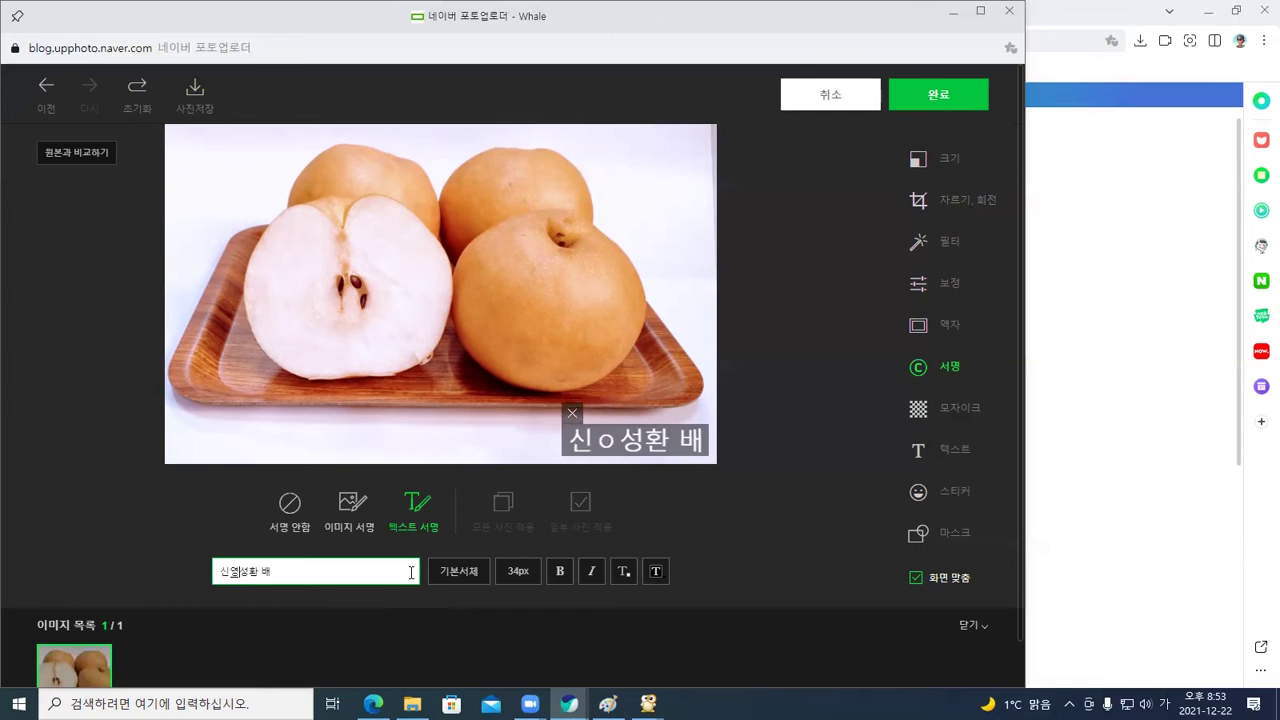
type("ㄴ")
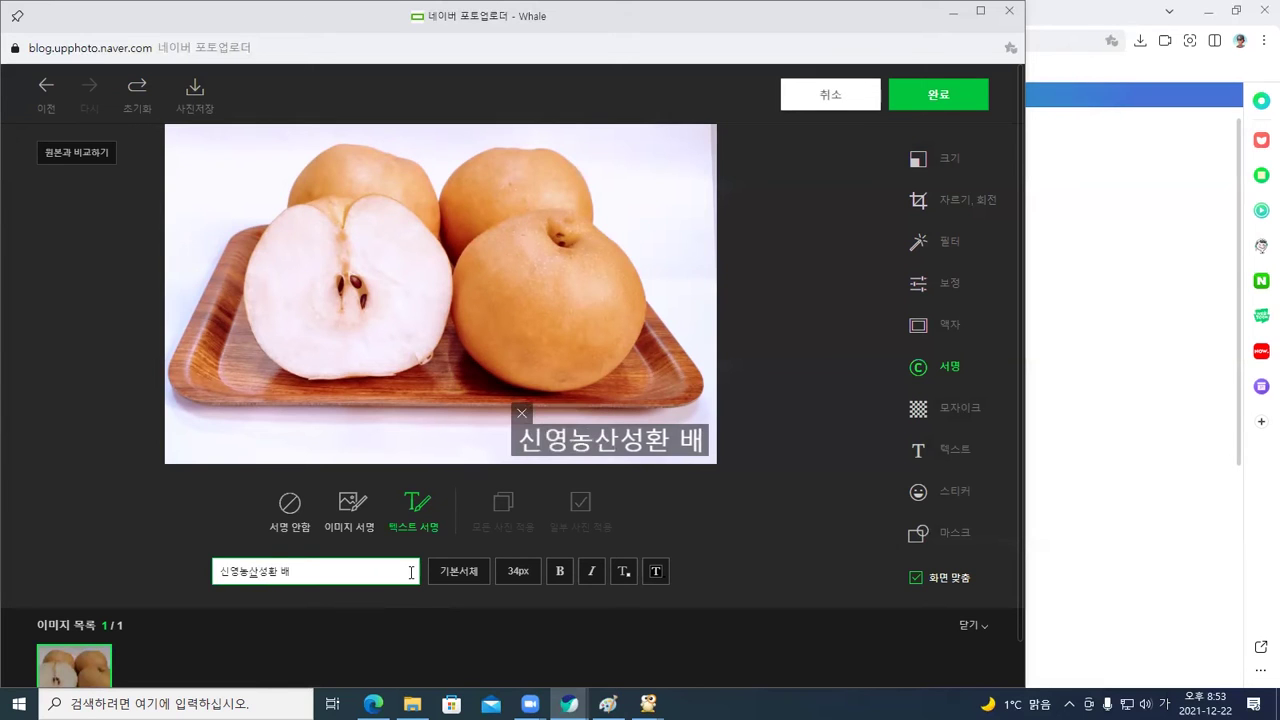
type("}")
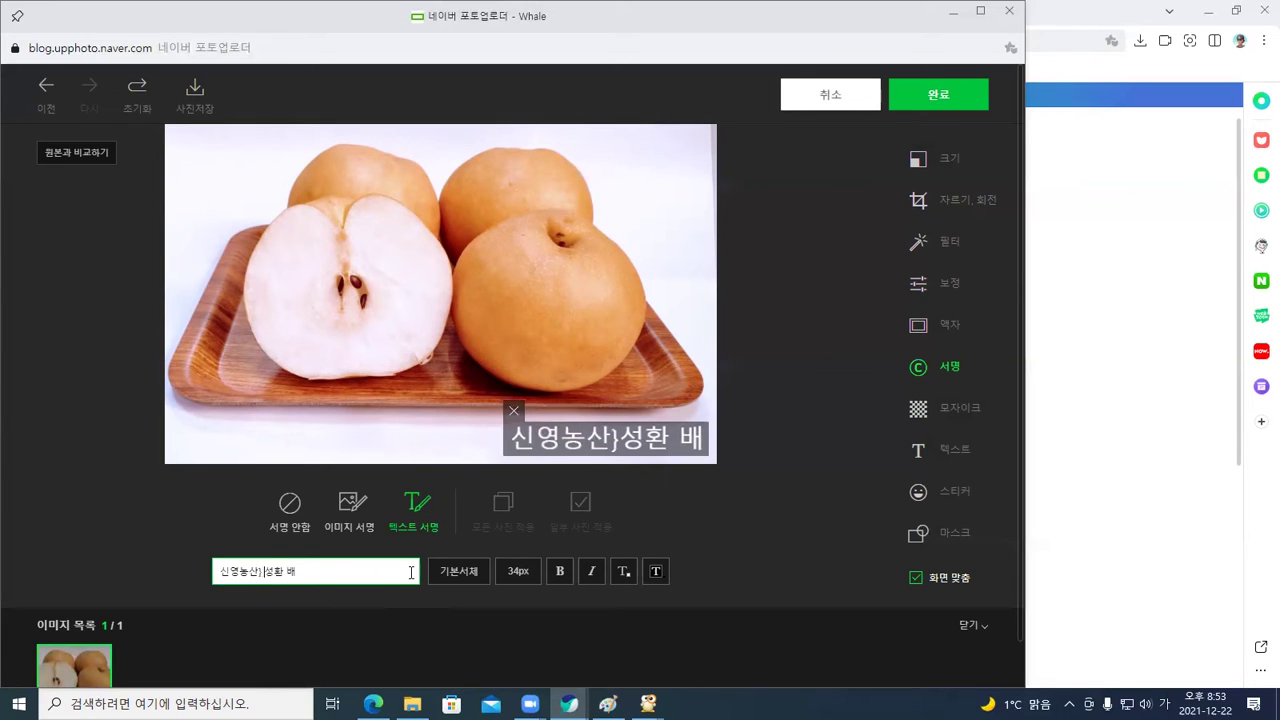
key("BackSpace")
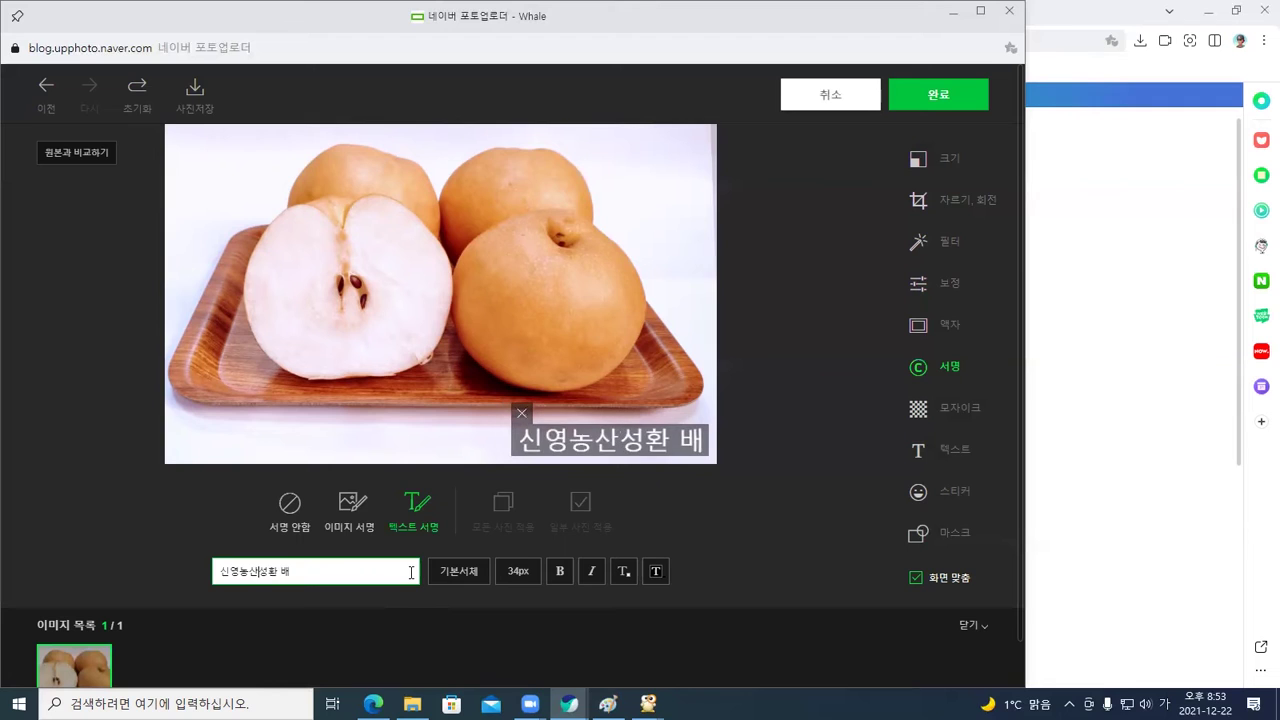
type("]")
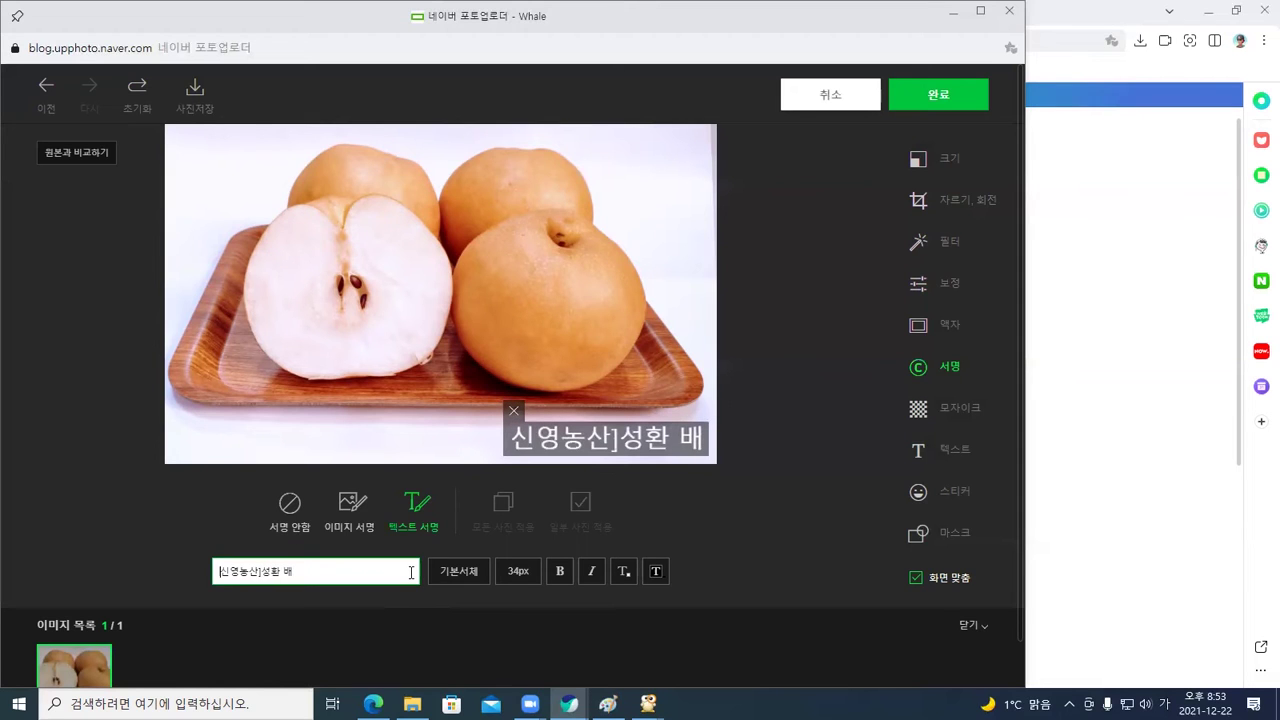
key("Home")
type("[")
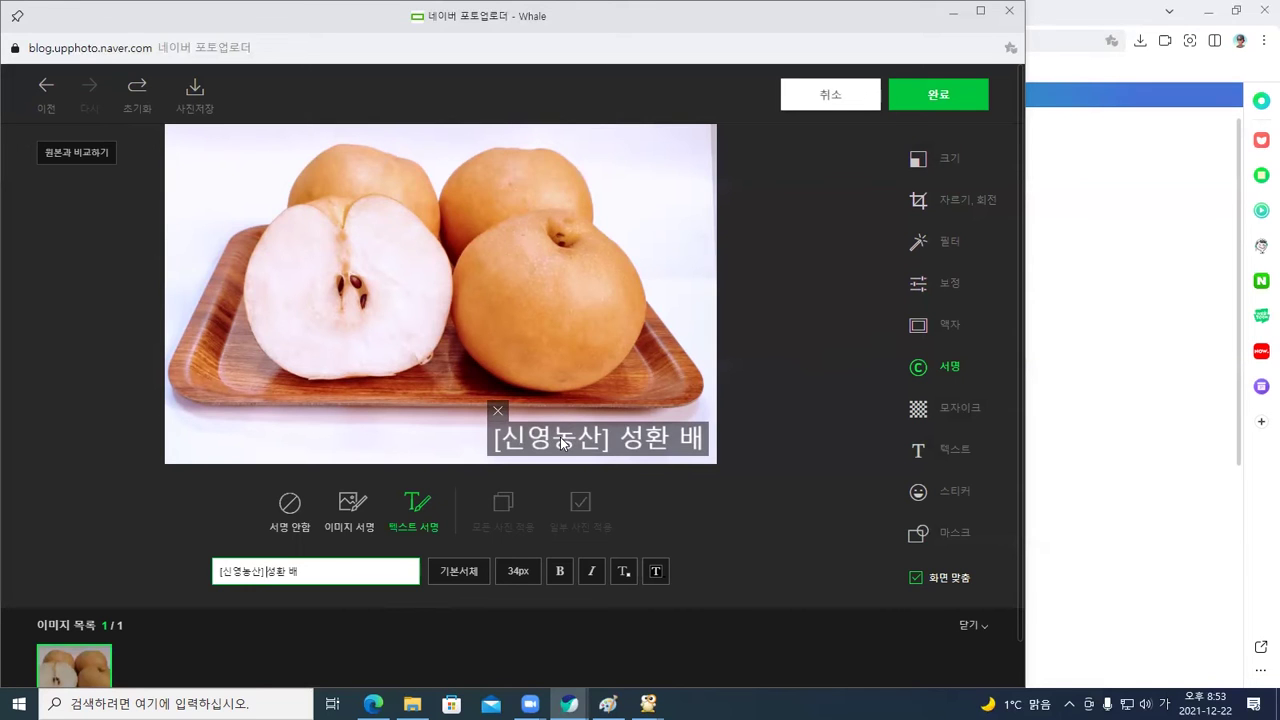
Format the signature in 14px 나눔고딕 and move it to the bottom centre of the photo
left_click(529, 575)
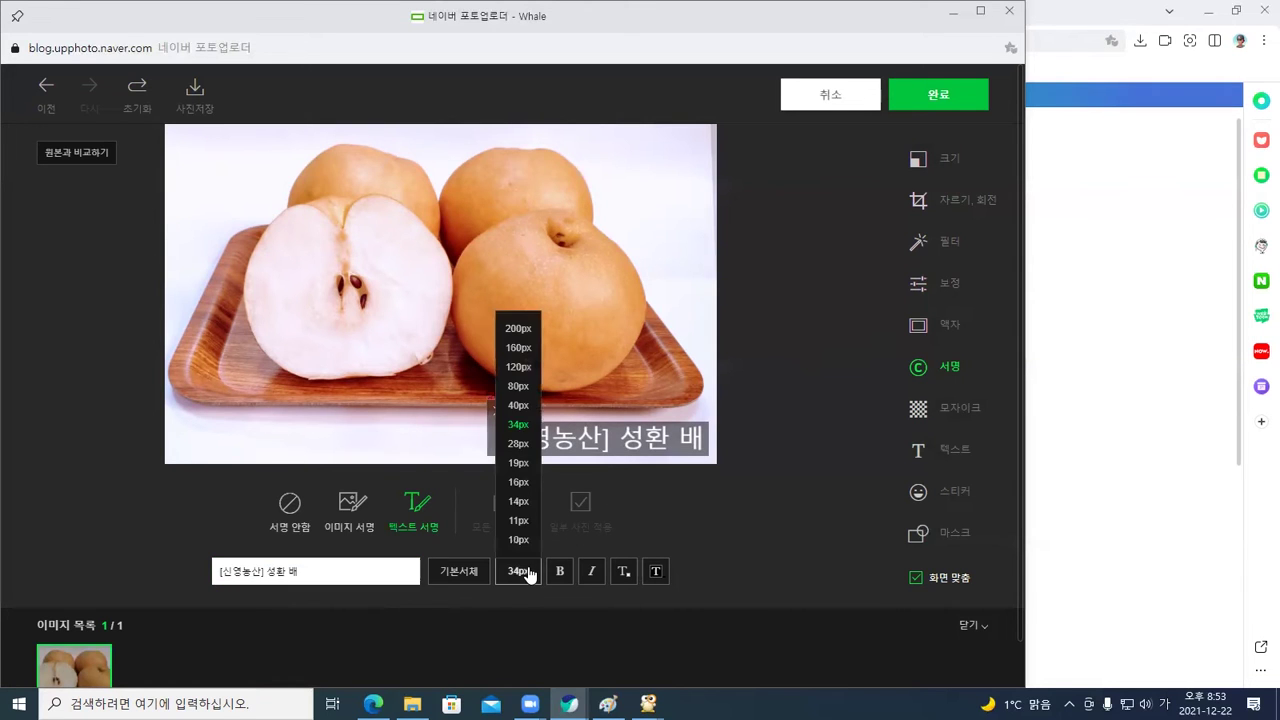
left_click(518, 520)
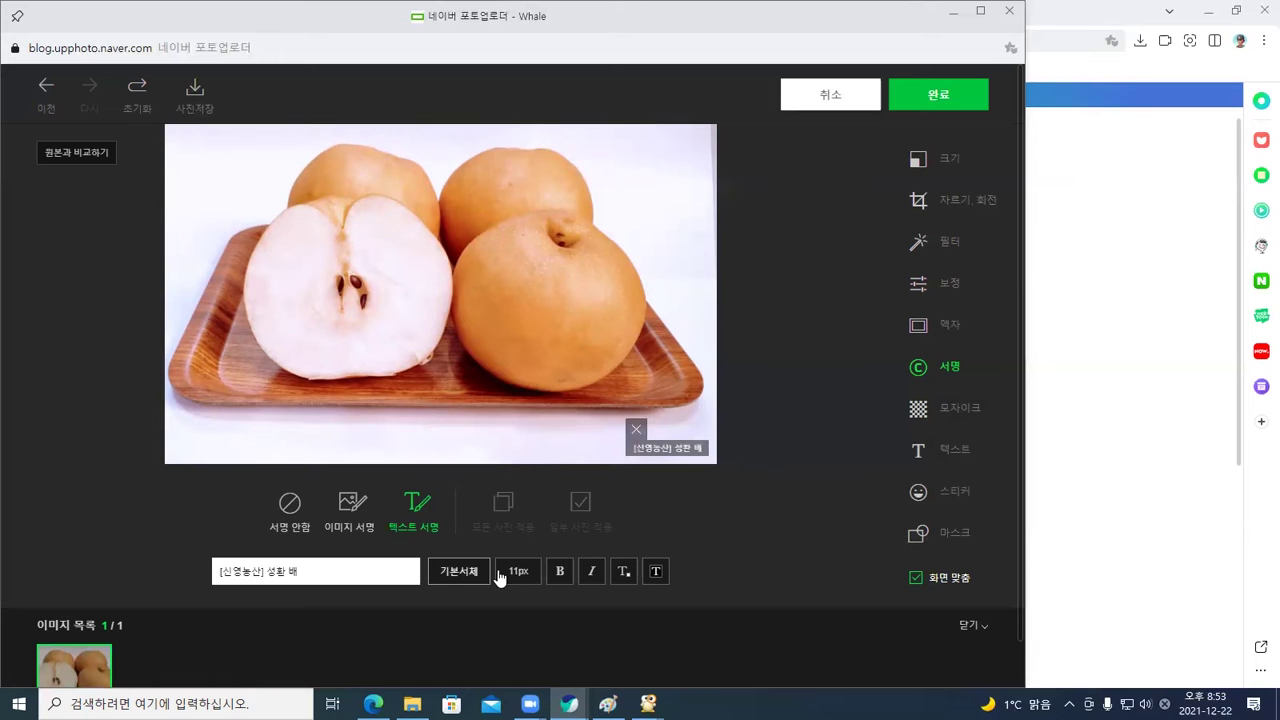
left_click(517, 571)
left_click(518, 503)
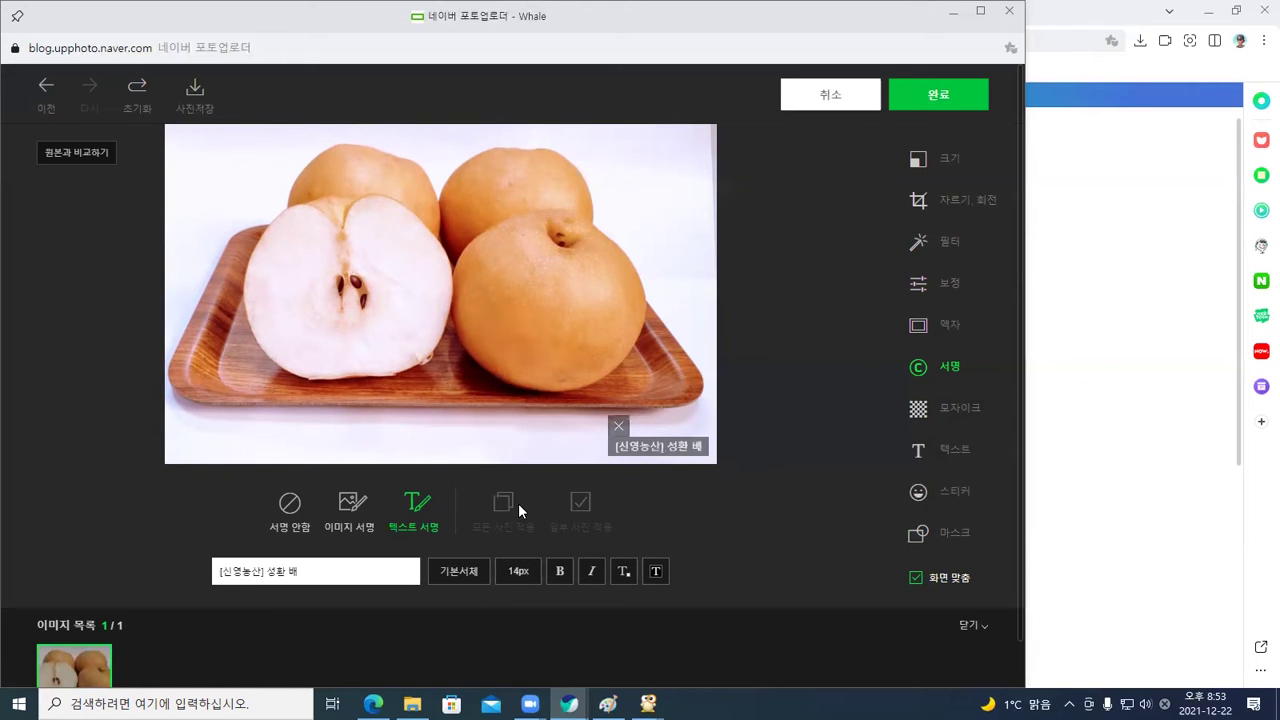
left_click(468, 571)
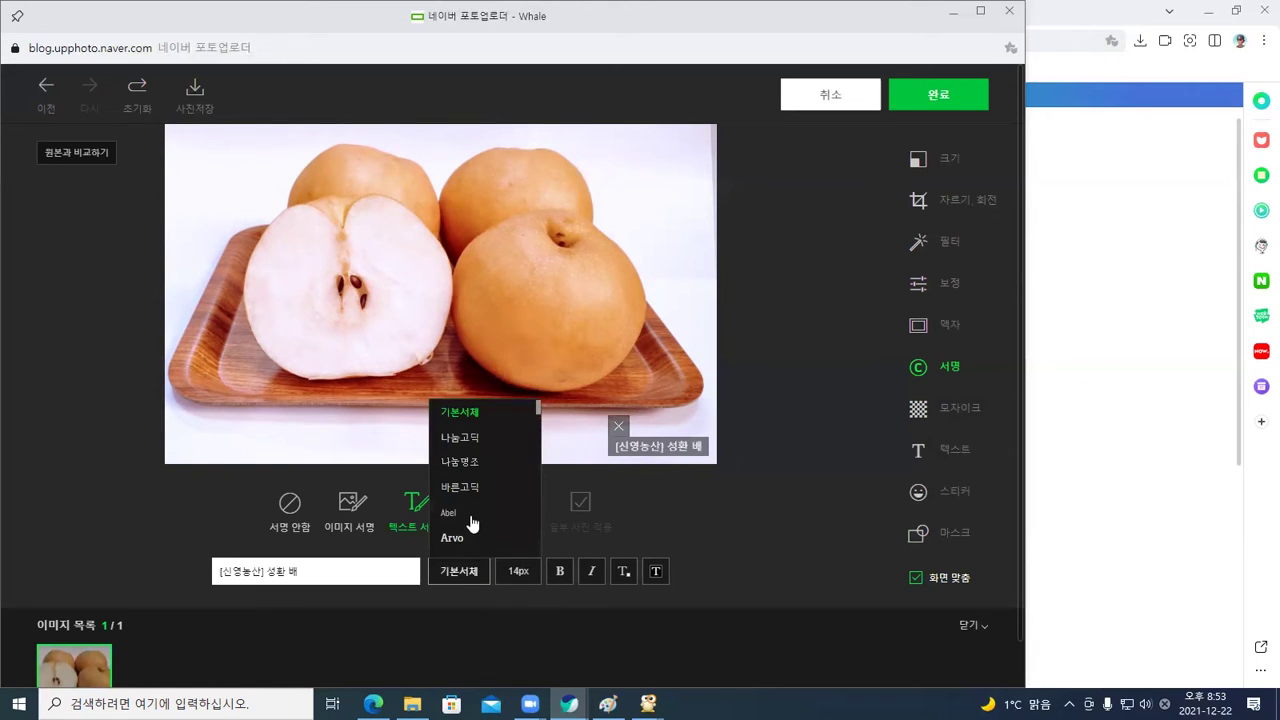
left_click(470, 487)
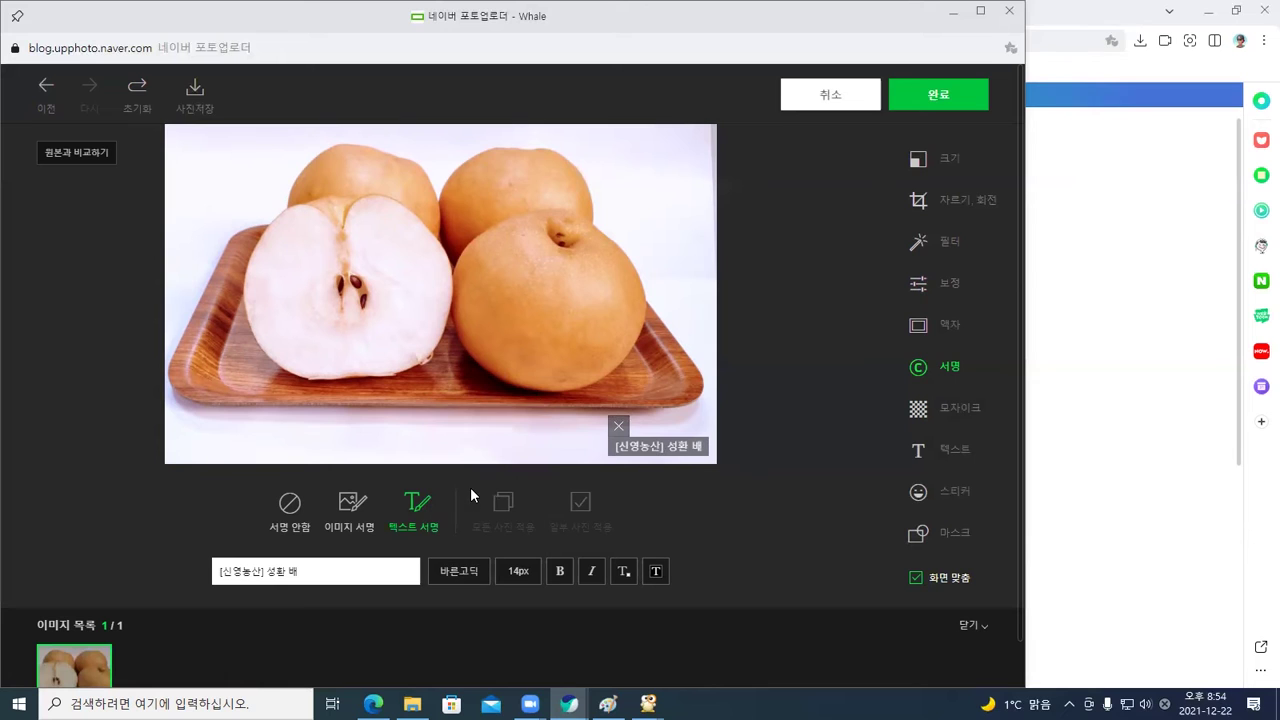
left_click(476, 578)
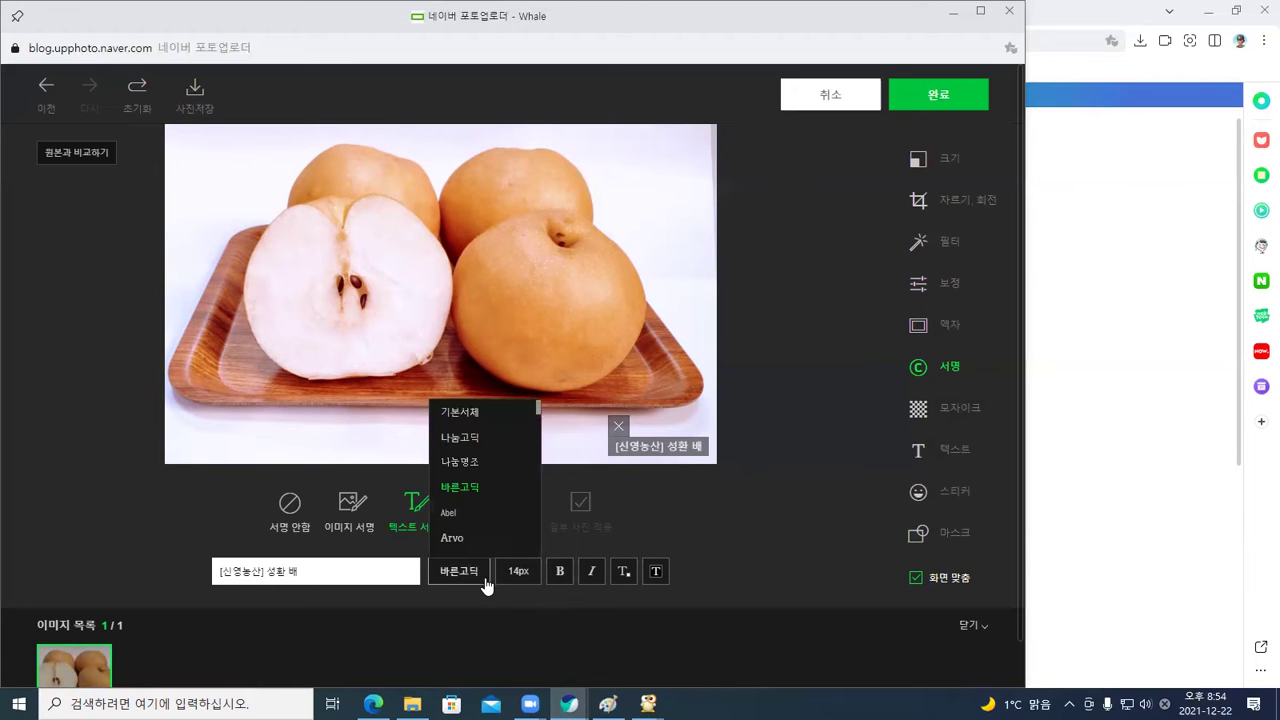
left_click(470, 439)
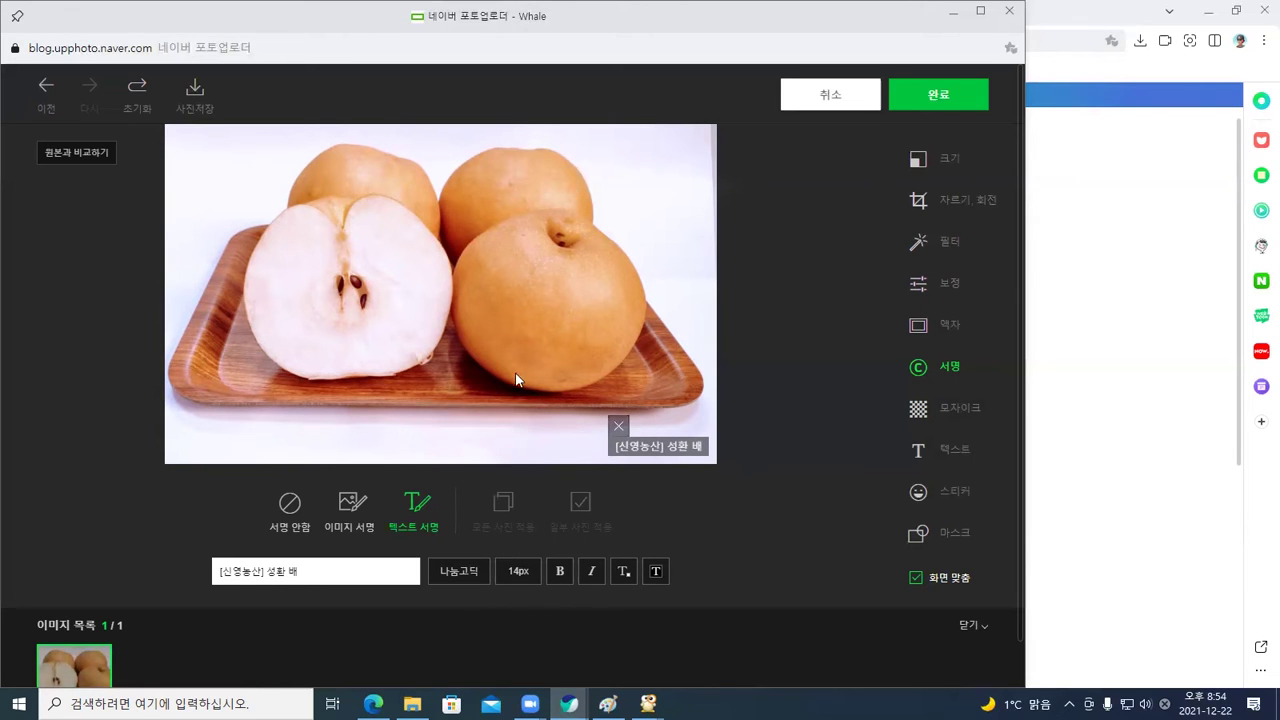
left_click_drag(637, 445, 420, 444)
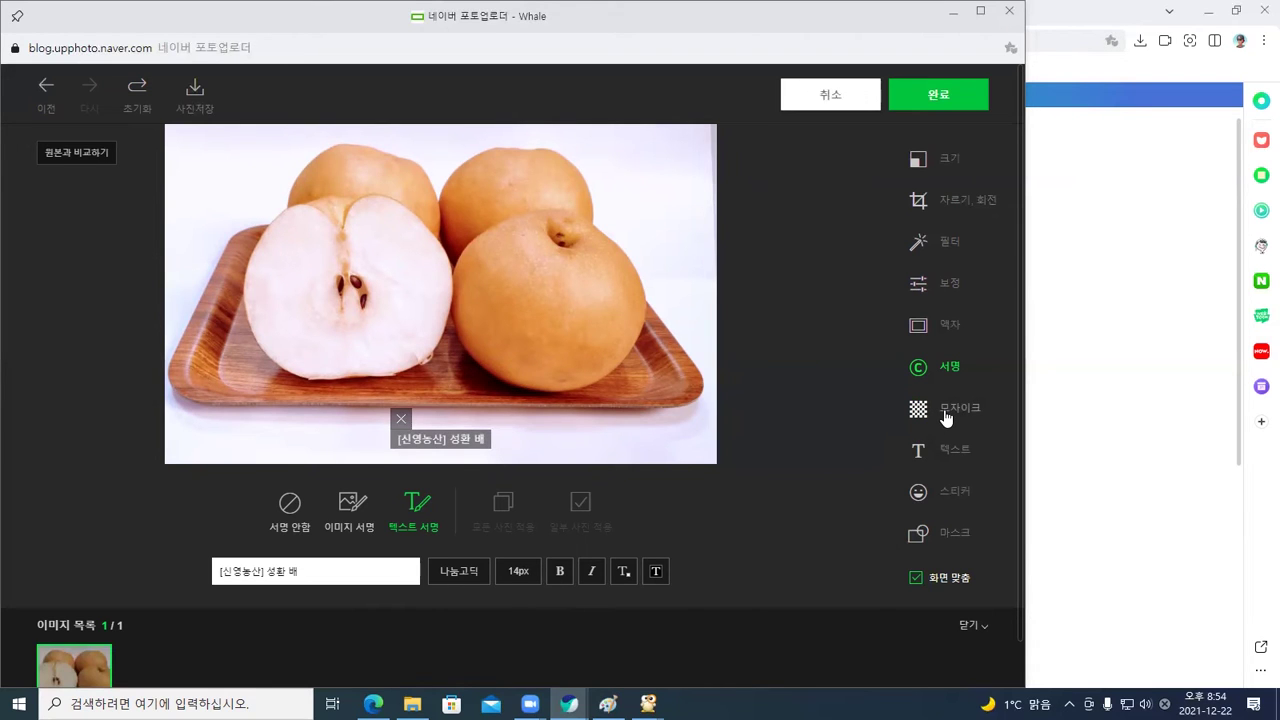
Examine the options for adding text to the photo and the available mask shapes
left_click(953, 456)
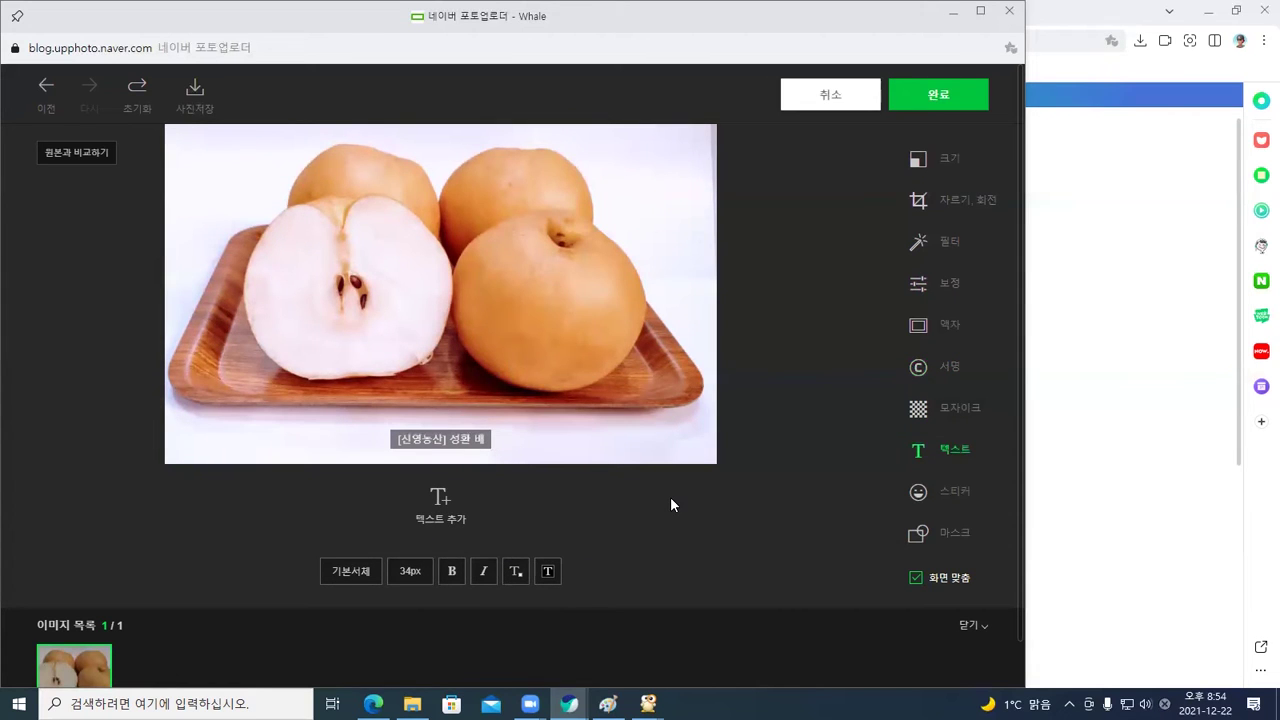
left_click(957, 537)
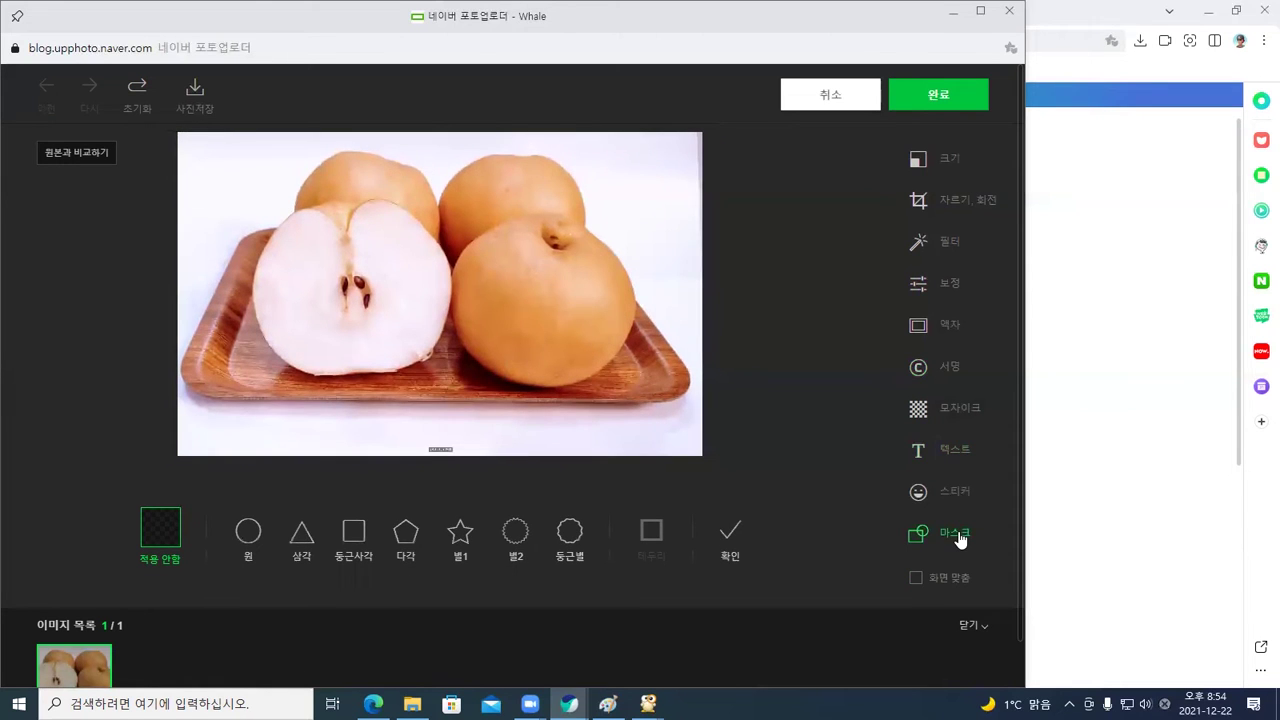
Try a circular mask framing the halved pear, and remove the mask from the photo
left_click(248, 531)
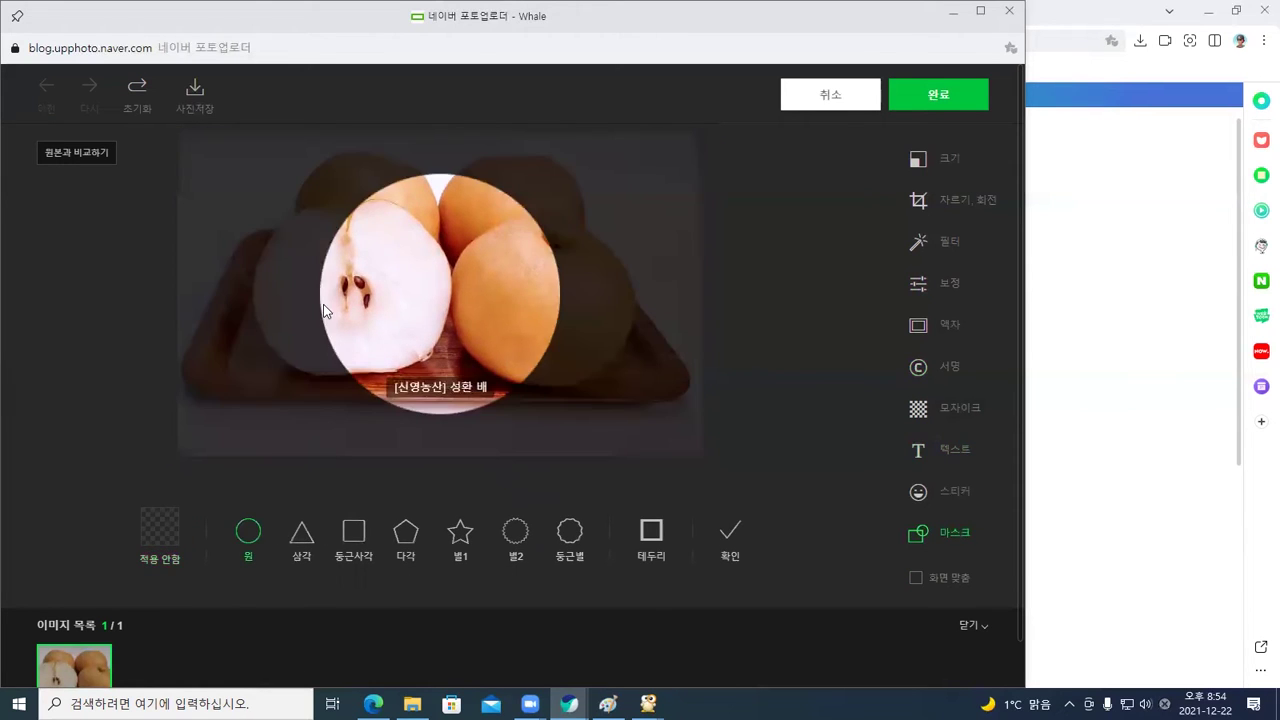
left_click_drag(420, 314, 333, 273)
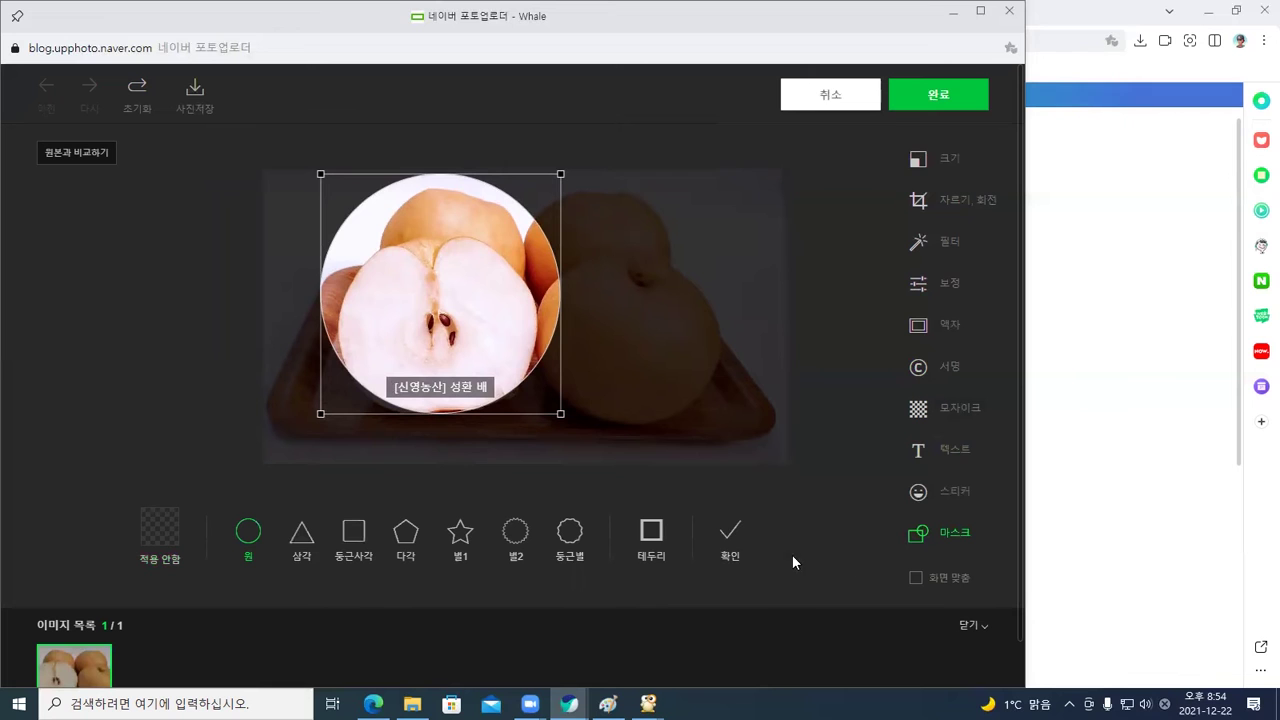
left_click(163, 553)
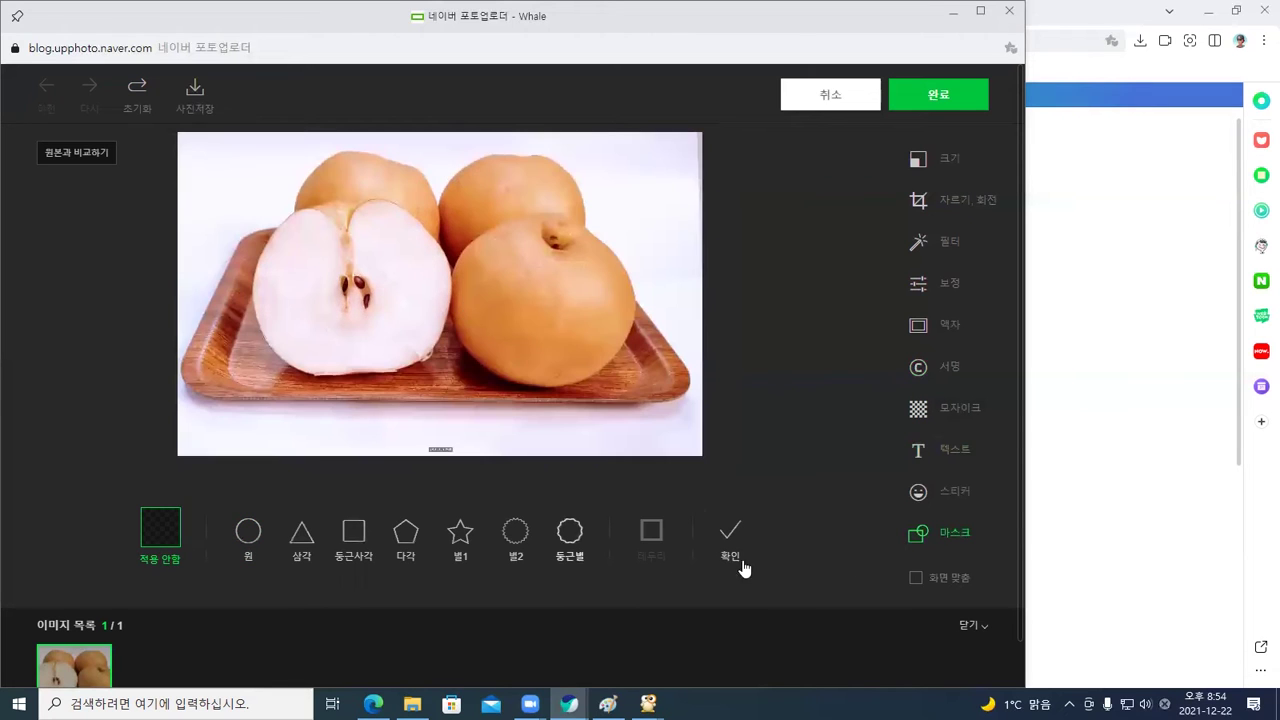
left_click(945, 537)
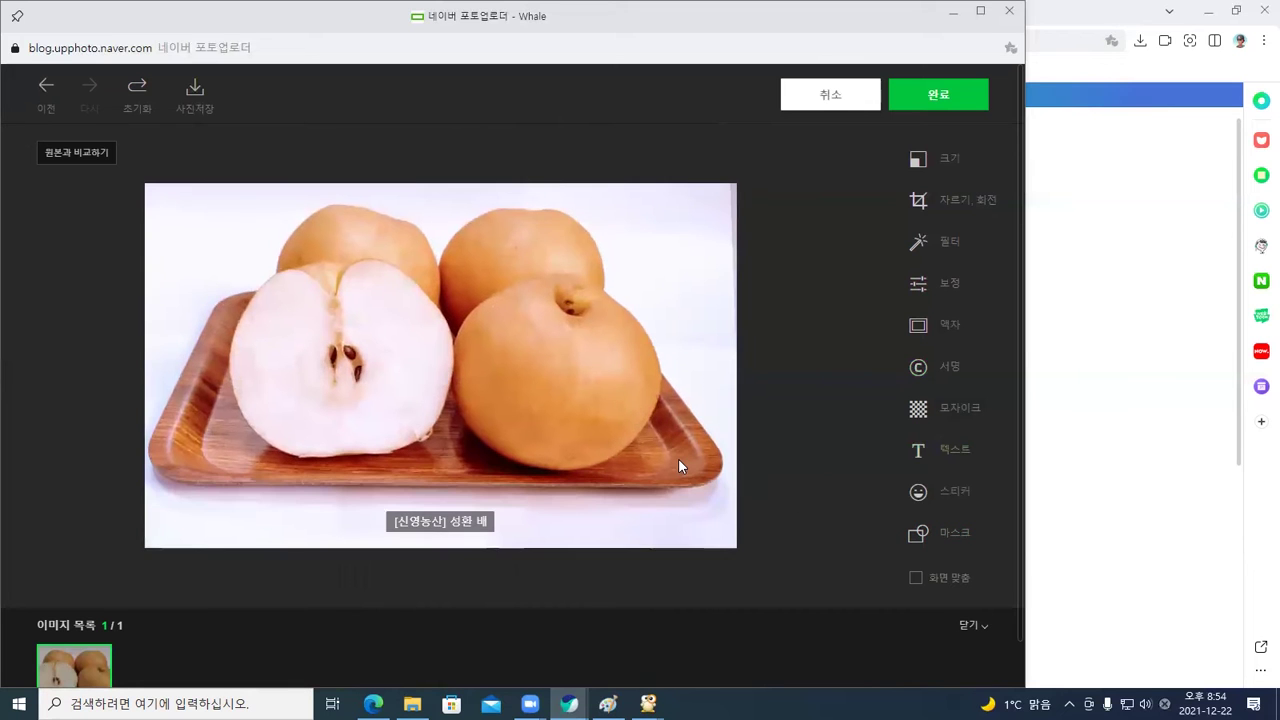
Try a 둥근사각 mask enlarged around the halved pear, and reset the photo's mask to 적용 안함
left_click(953, 538)
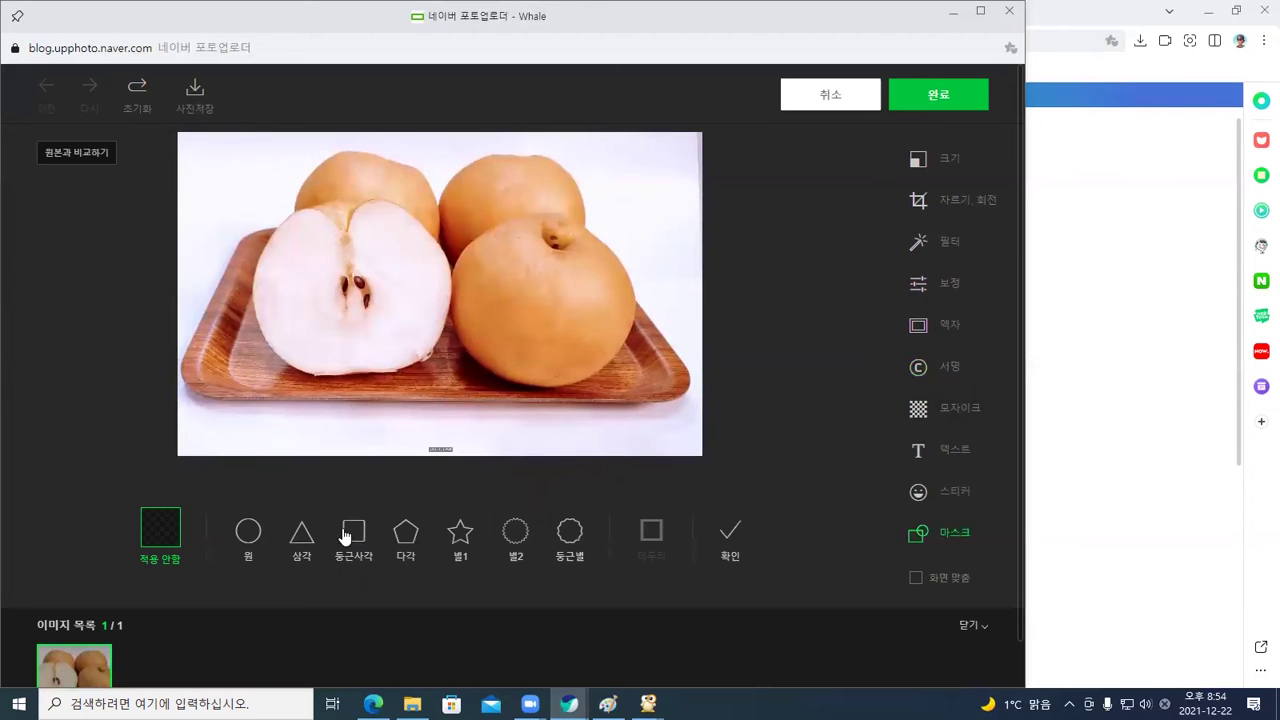
left_click(352, 535)
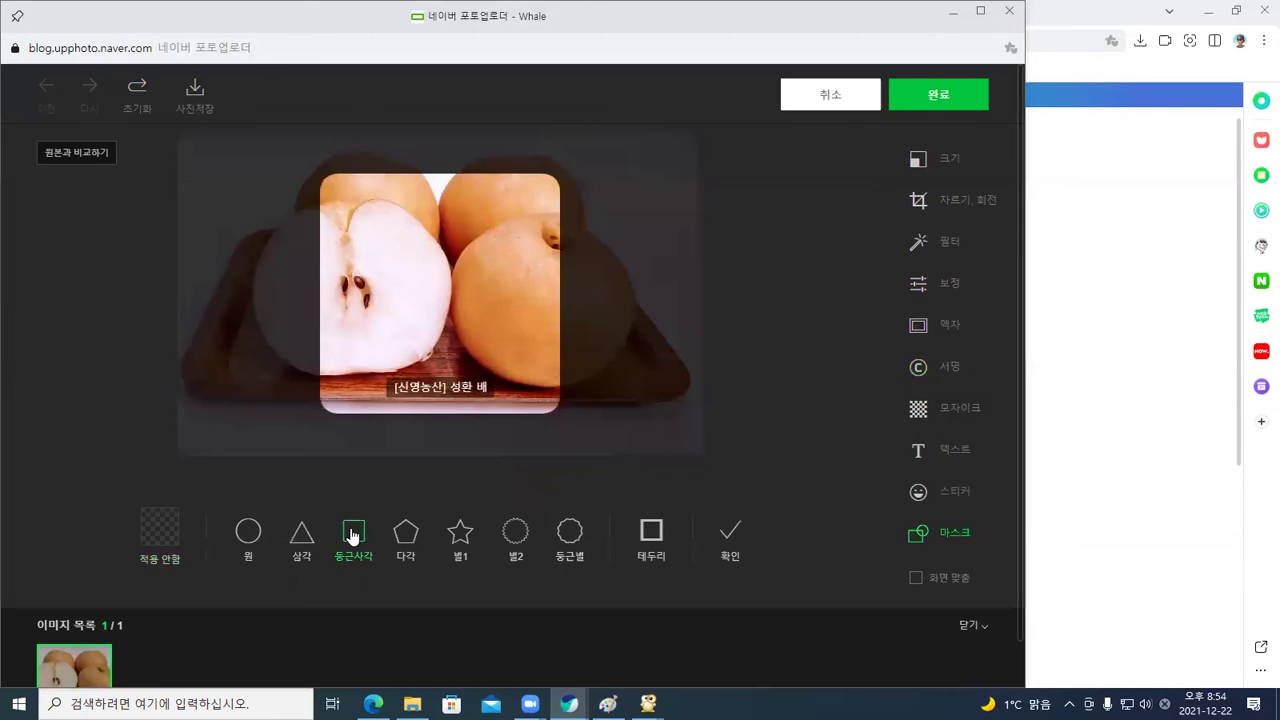
left_click_drag(528, 315, 444, 280)
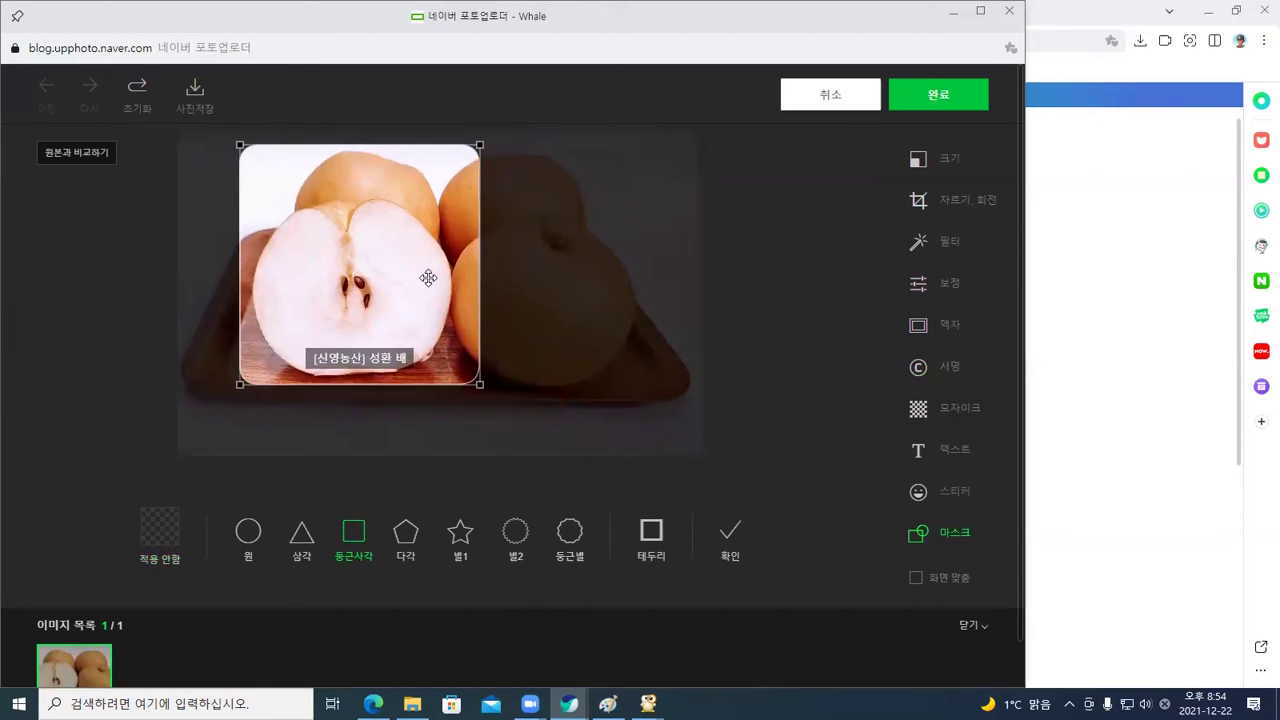
left_click_drag(560, 414, 680, 449)
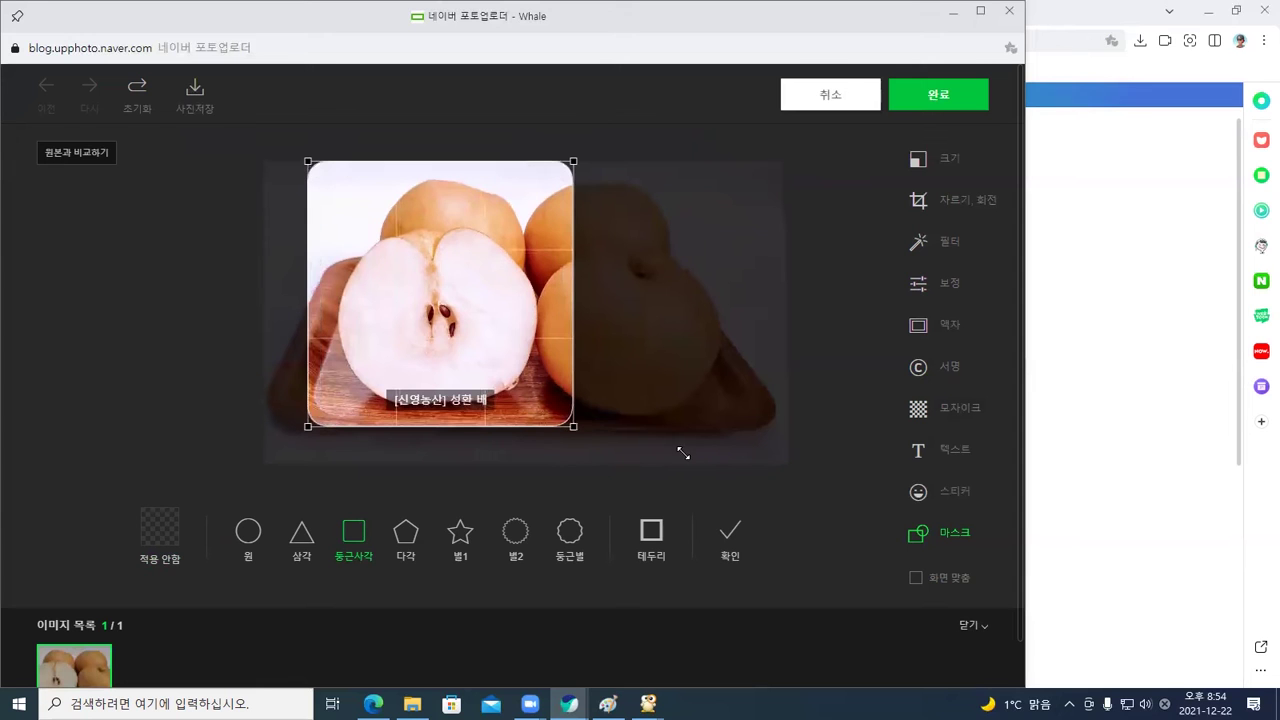
mouse_move(562, 411)
left_mouse_down()
mouse_move(674, 409)
mouse_move(549, 409)
mouse_move(577, 407)
left_mouse_up()
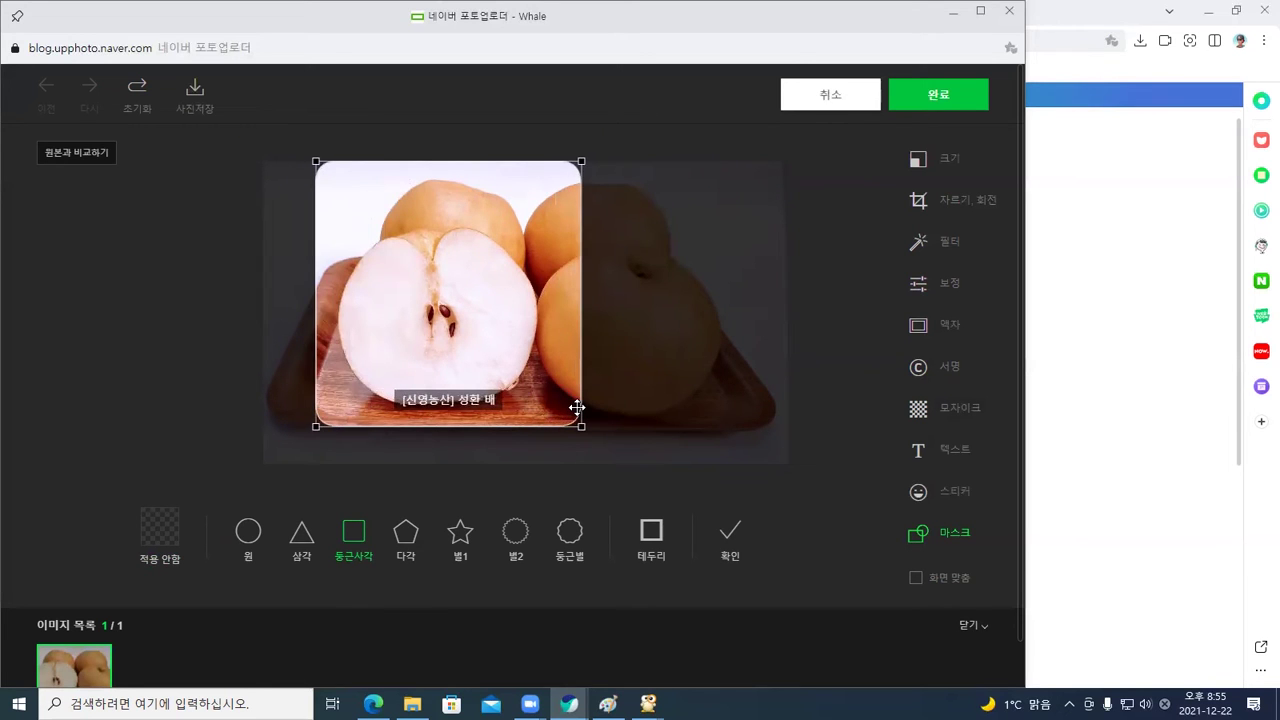
left_click(160, 540)
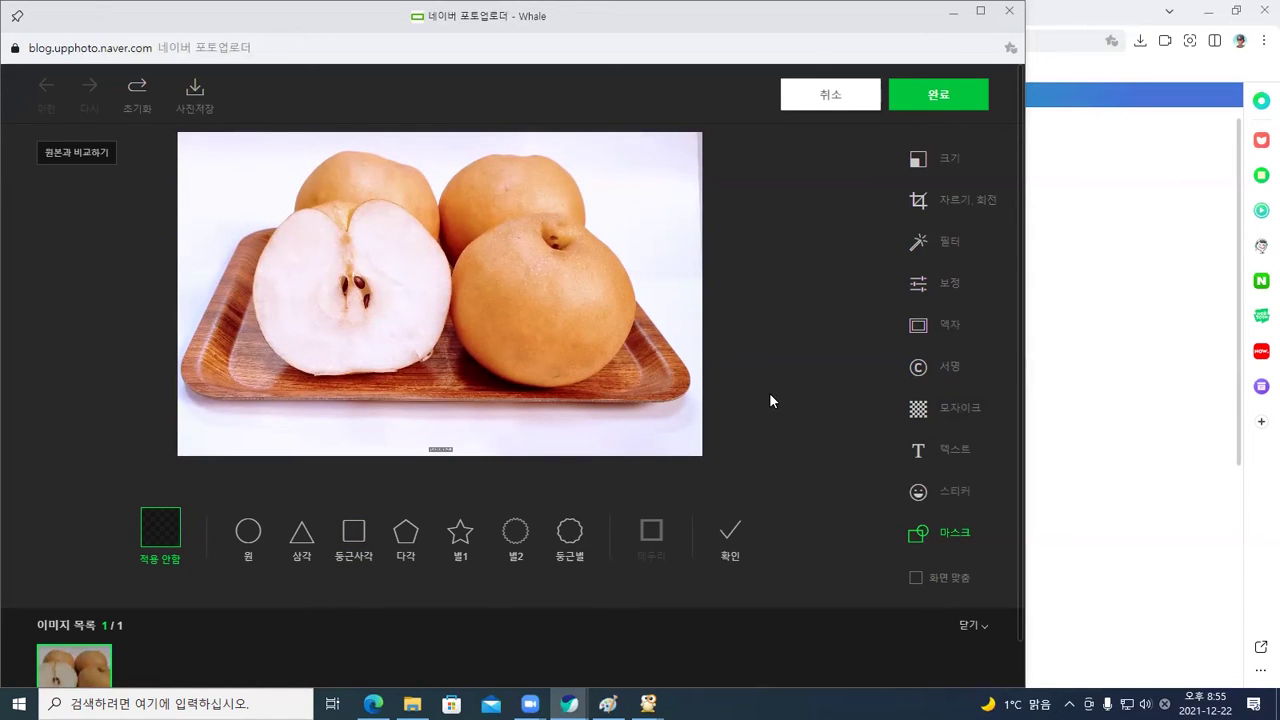
Complete the photo editing and upload the signed pear photo into the blog post
left_click(940, 98)
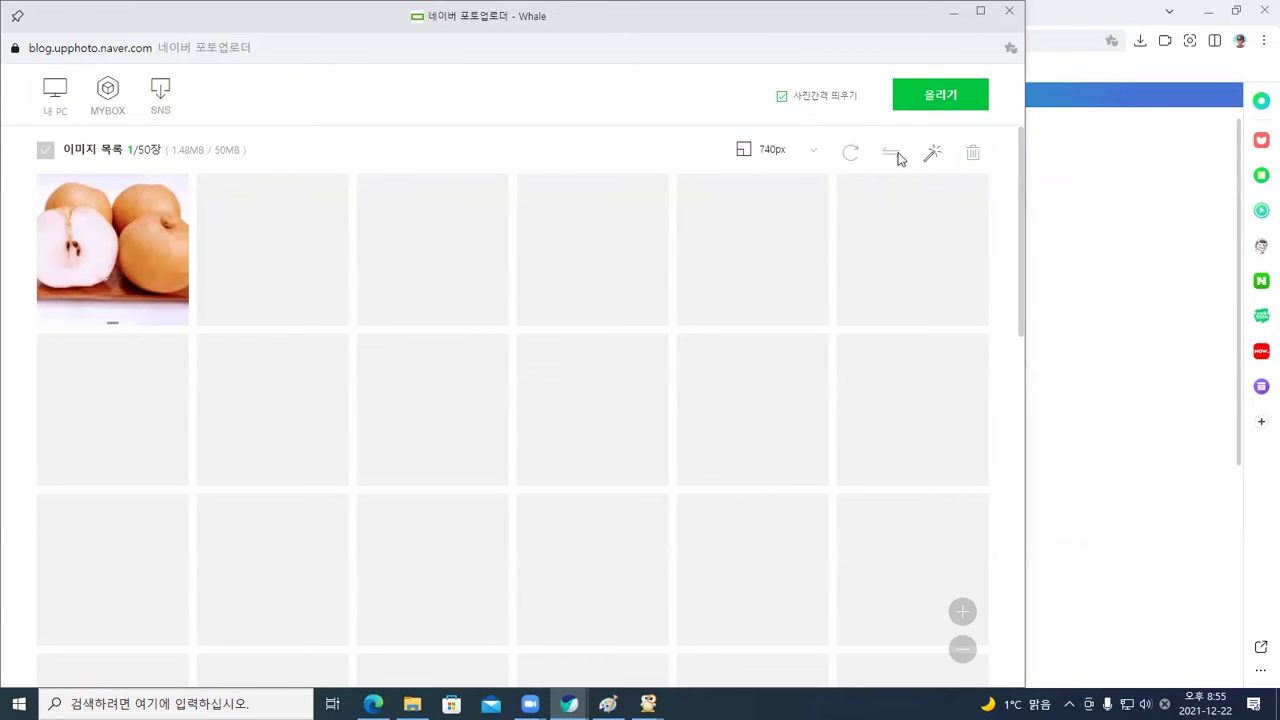
left_click(946, 95)
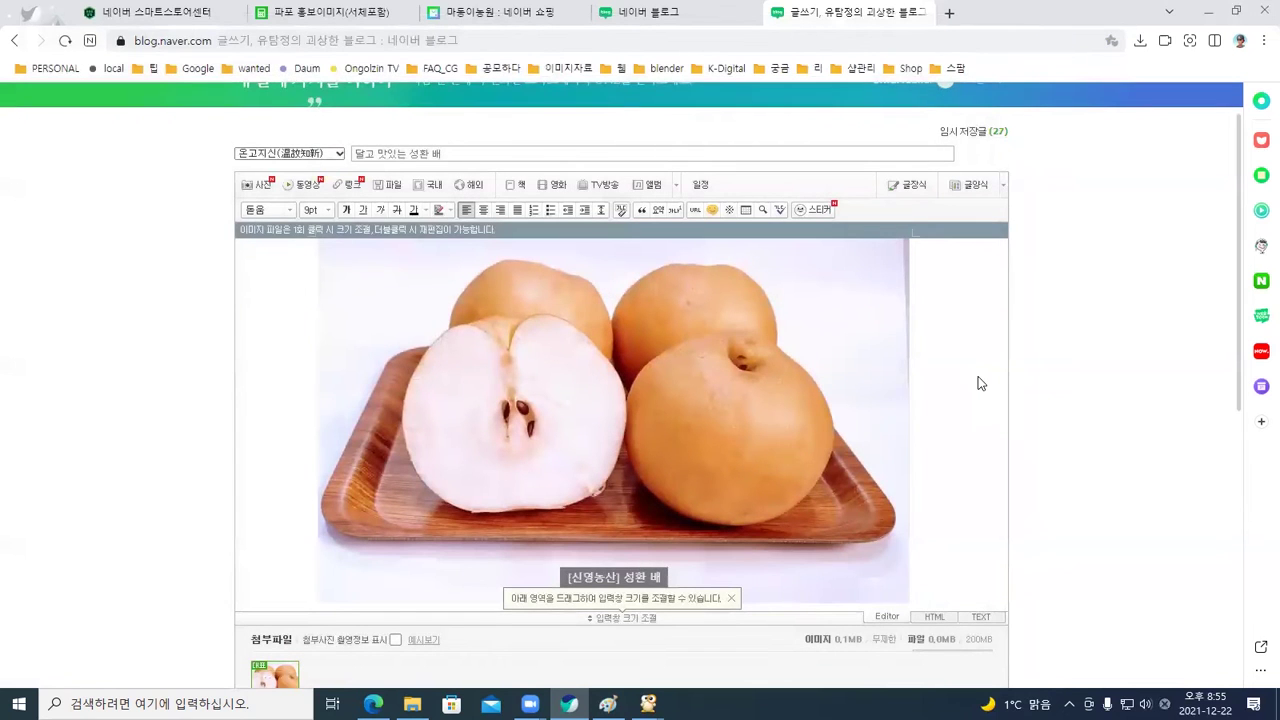
scroll(980, 383, "down", 1)
scroll(980, 383, "up", 2)
scroll(864, 326, "up", 1)
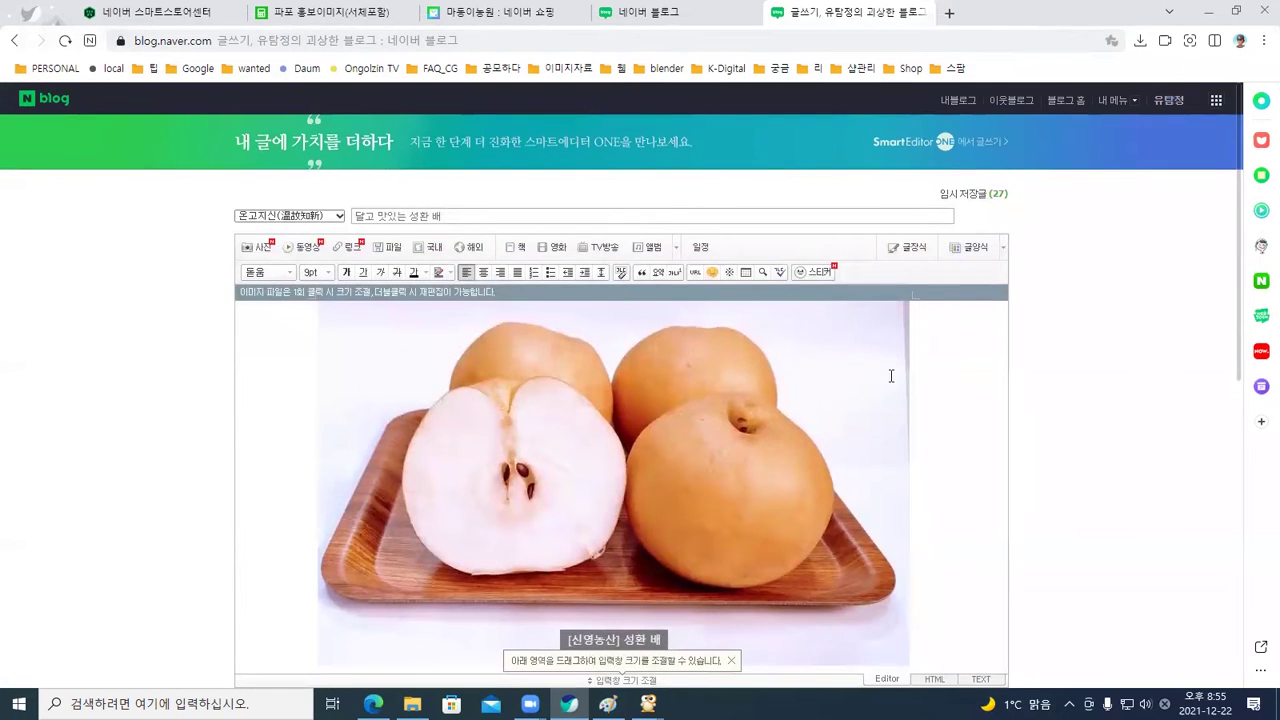
scroll(894, 385, "down", 2)
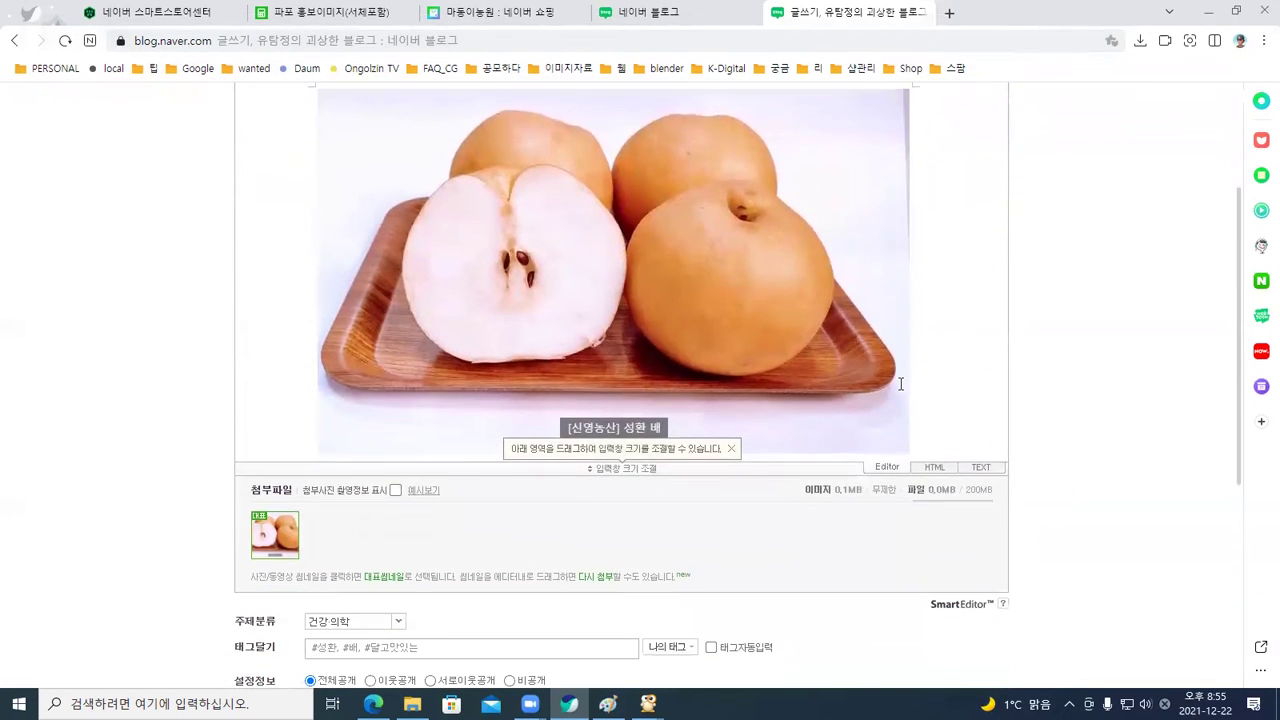
Reopen the post's photo for editing, crop a thin strip off its right edge, and apply the result to the post
double_click(721, 251)
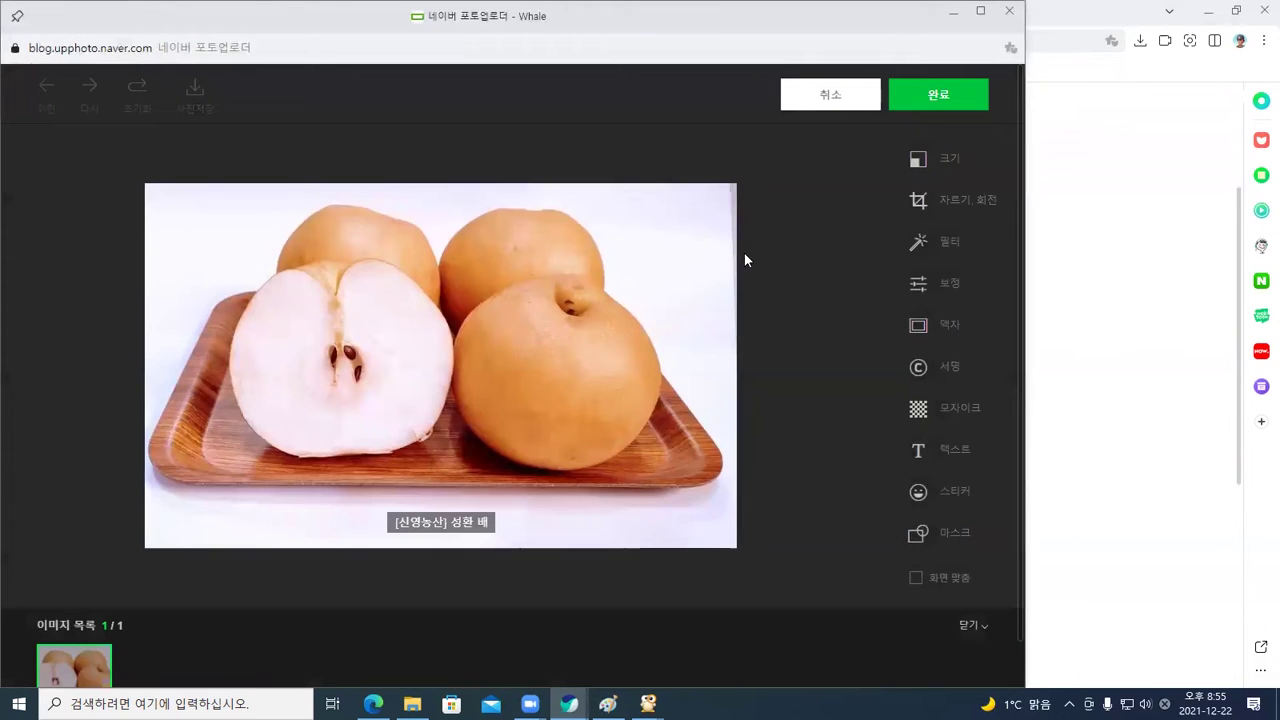
left_click(919, 203)
left_click_drag(643, 317, 636, 317)
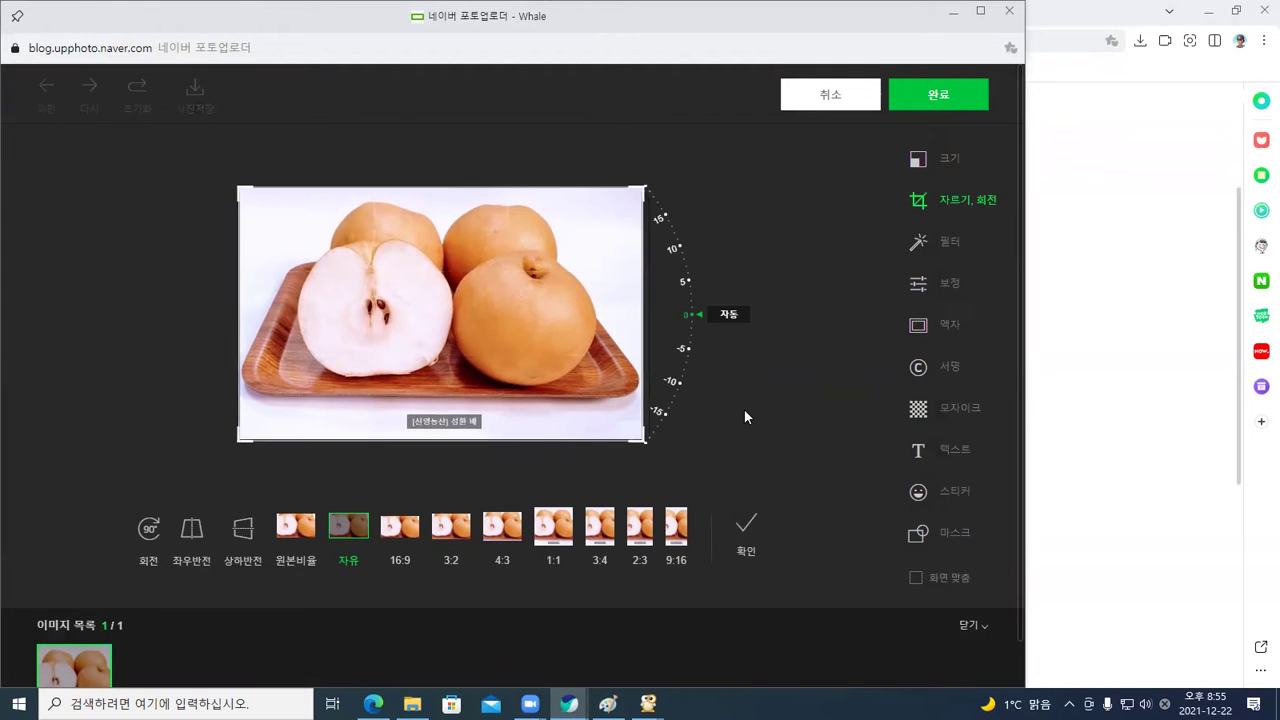
left_click(742, 522)
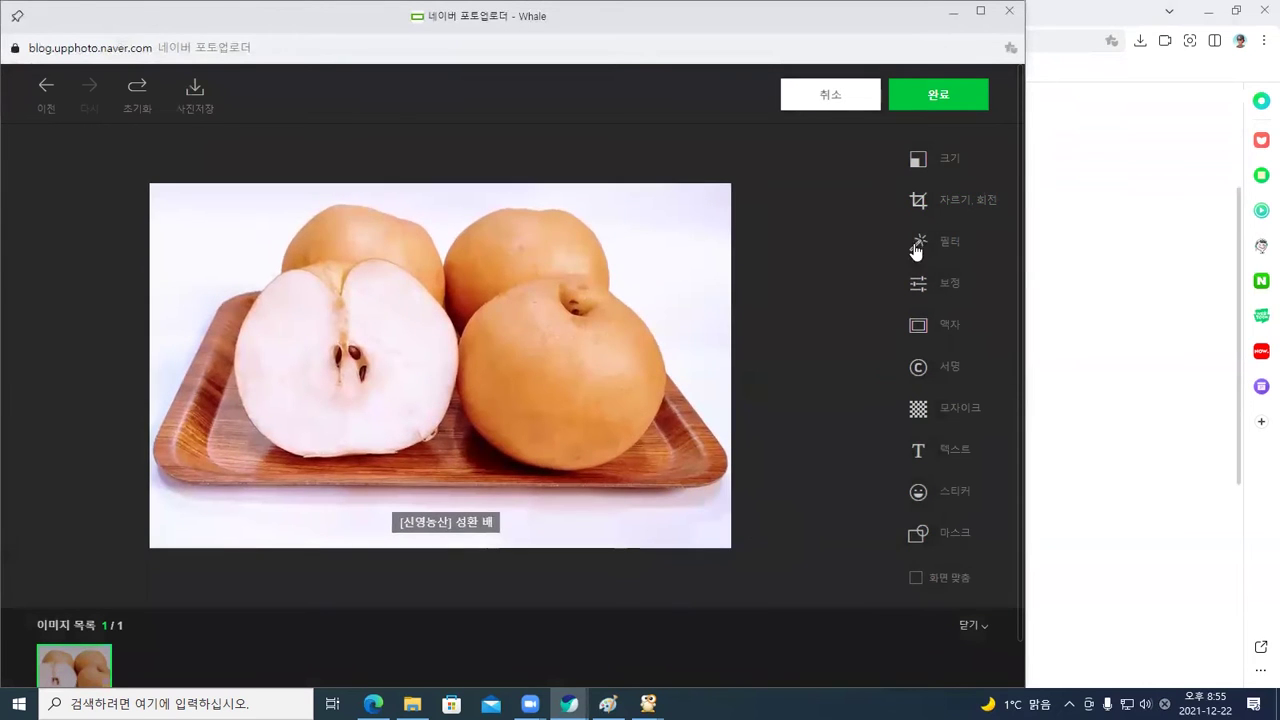
left_click(922, 100)
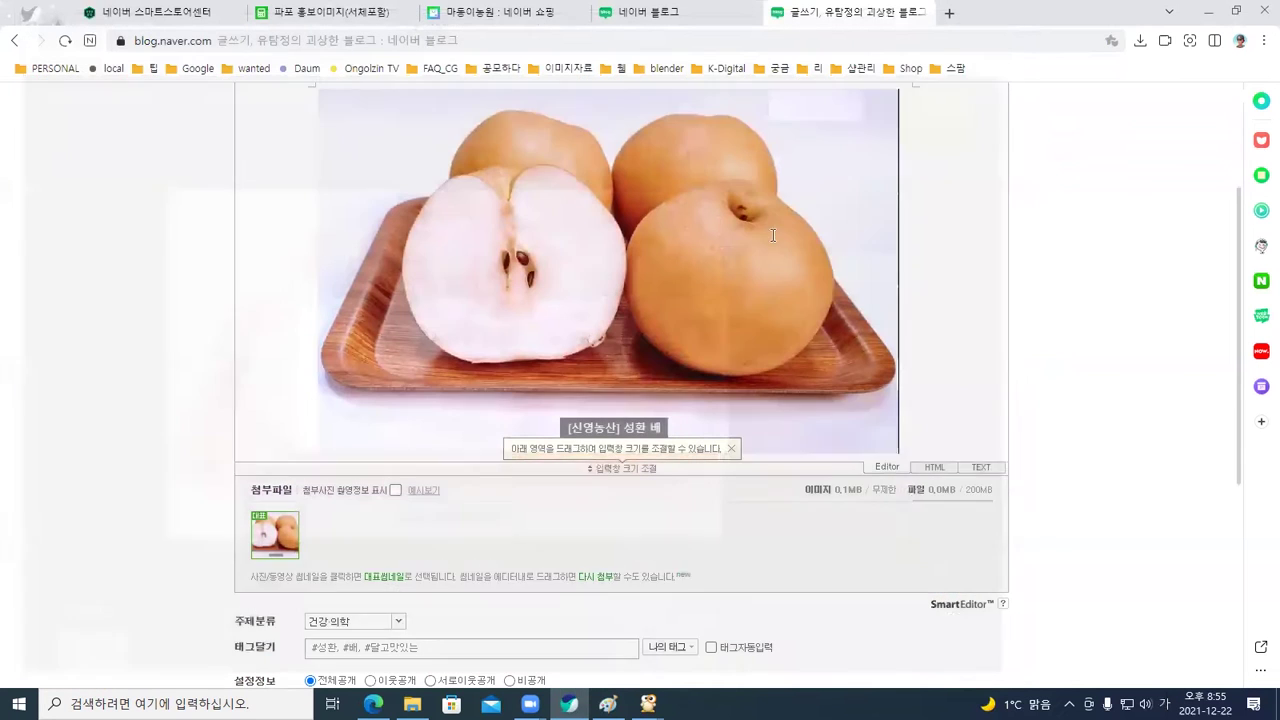
Insert an empty line above the photo in the post body
scroll(965, 274, "up", 3)
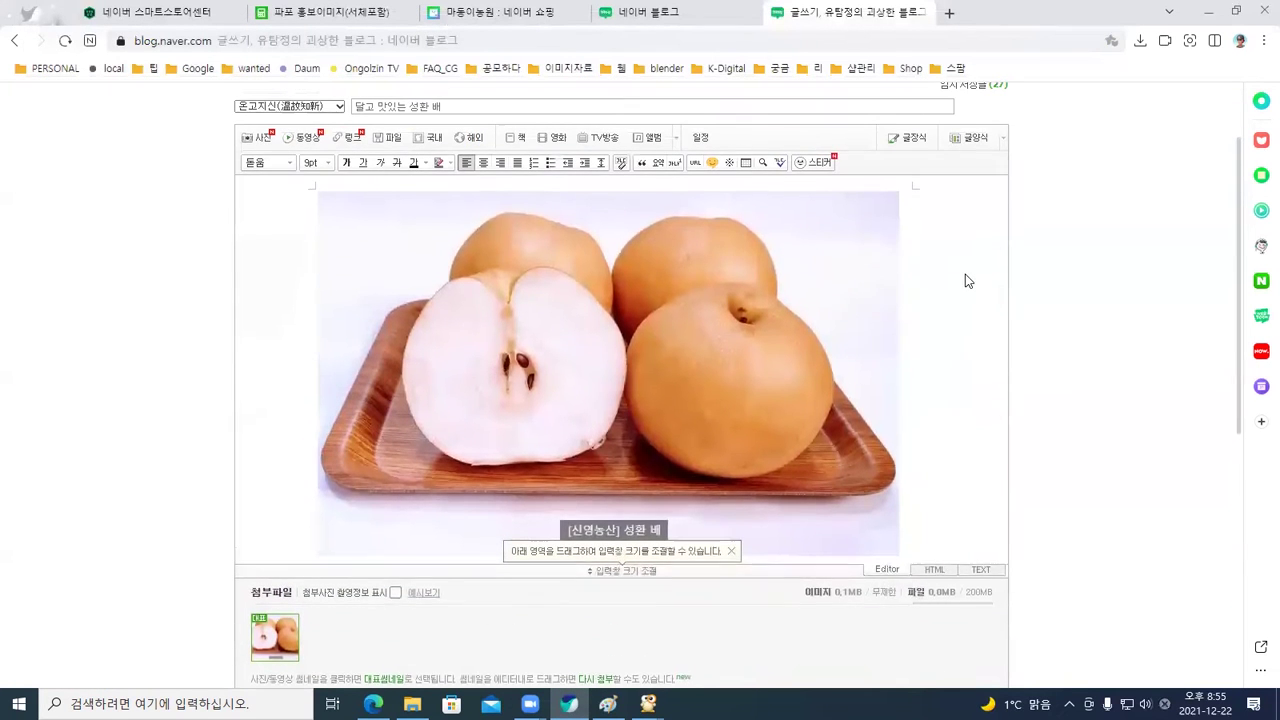
scroll(932, 328, "down", 4)
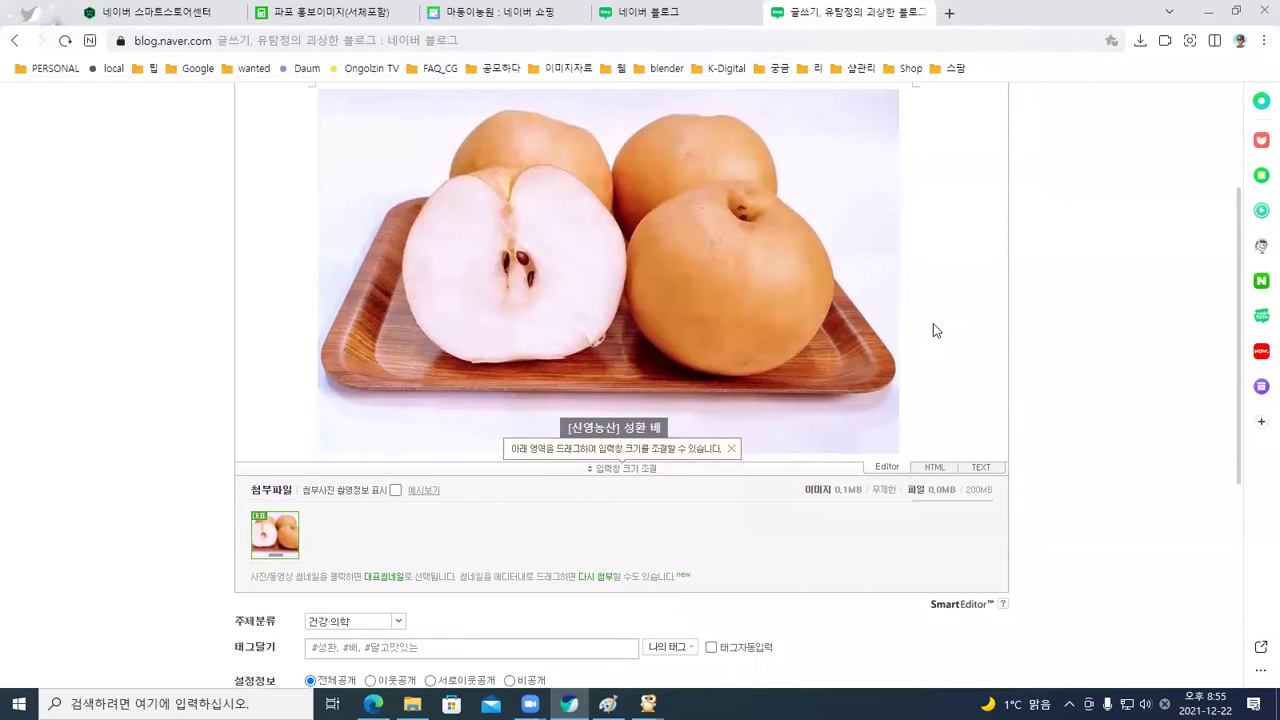
scroll(933, 330, "down", 2)
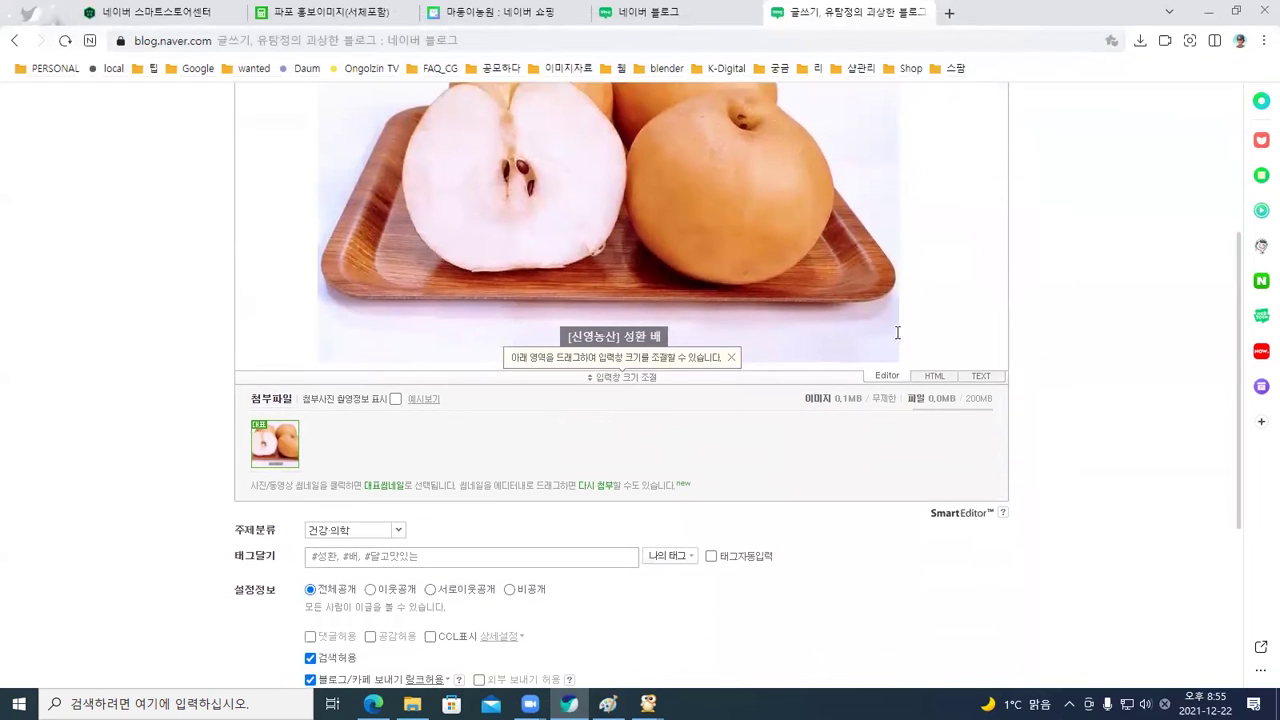
left_click(848, 298)
left_click(948, 234)
scroll(945, 233, "up", 3)
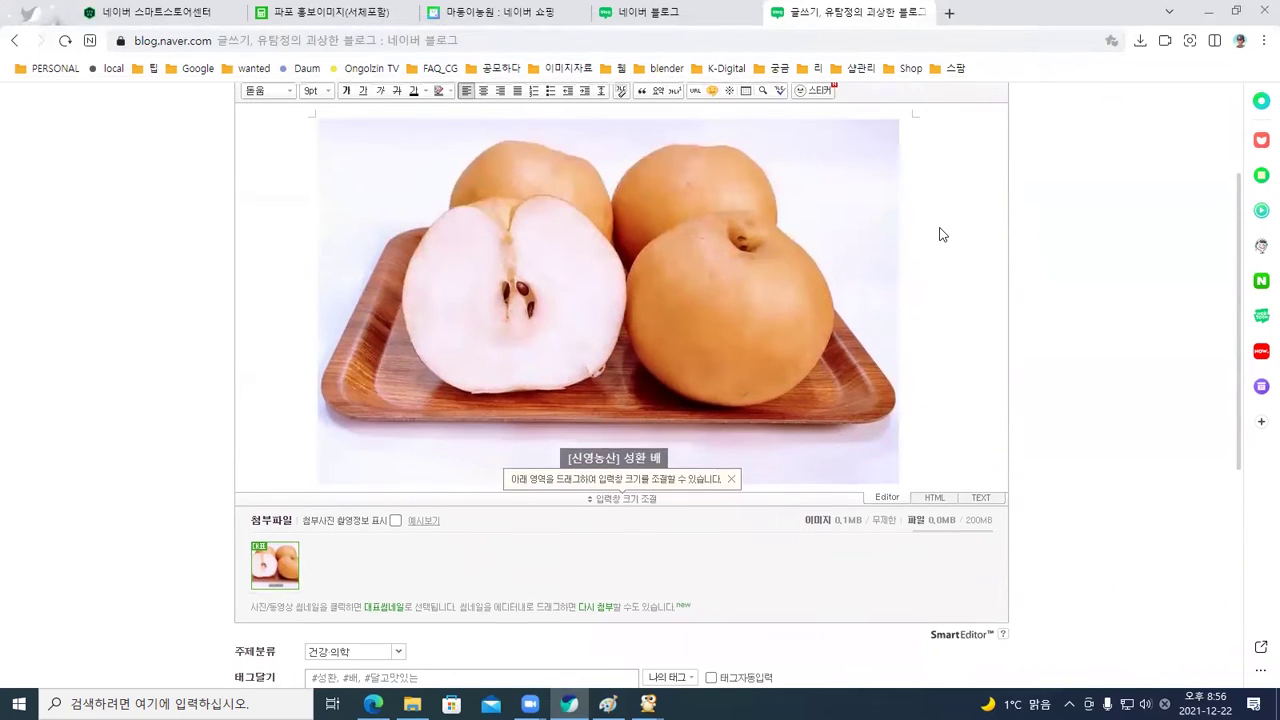
left_click(349, 269)
key("Return")
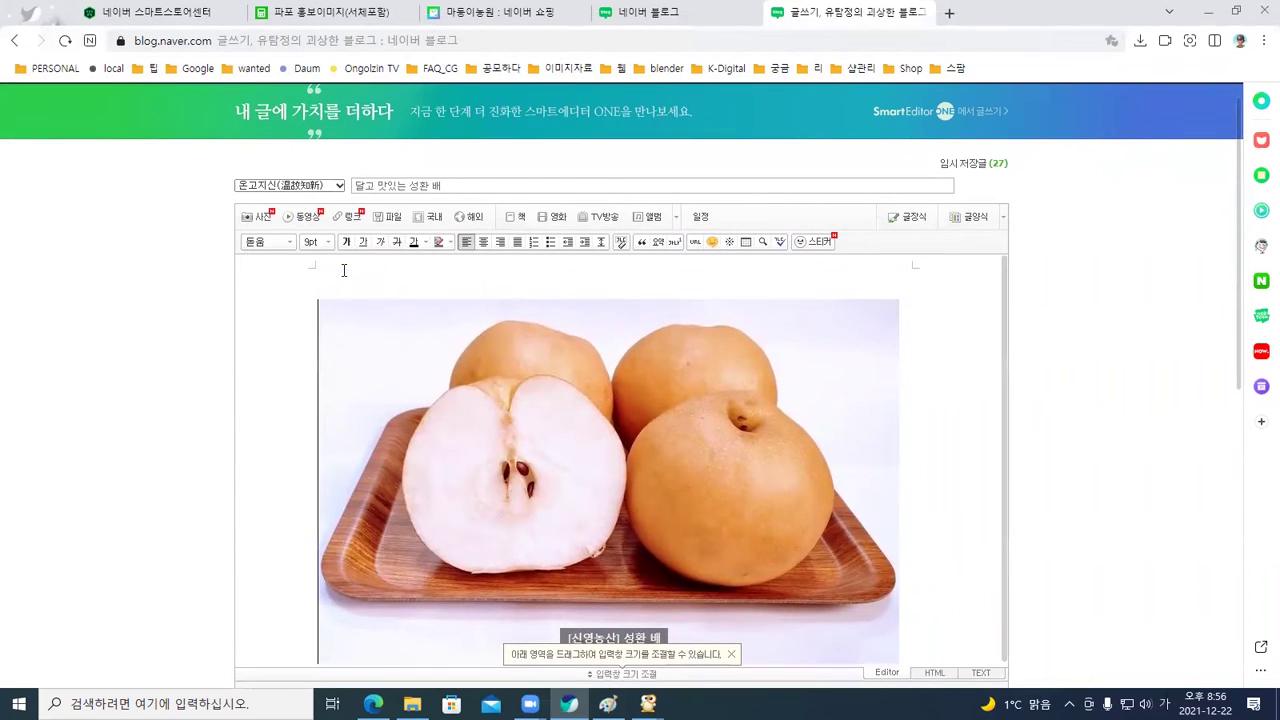
Set the post's visibility to 비공개 and publish it
scroll(510, 360, "down", 2)
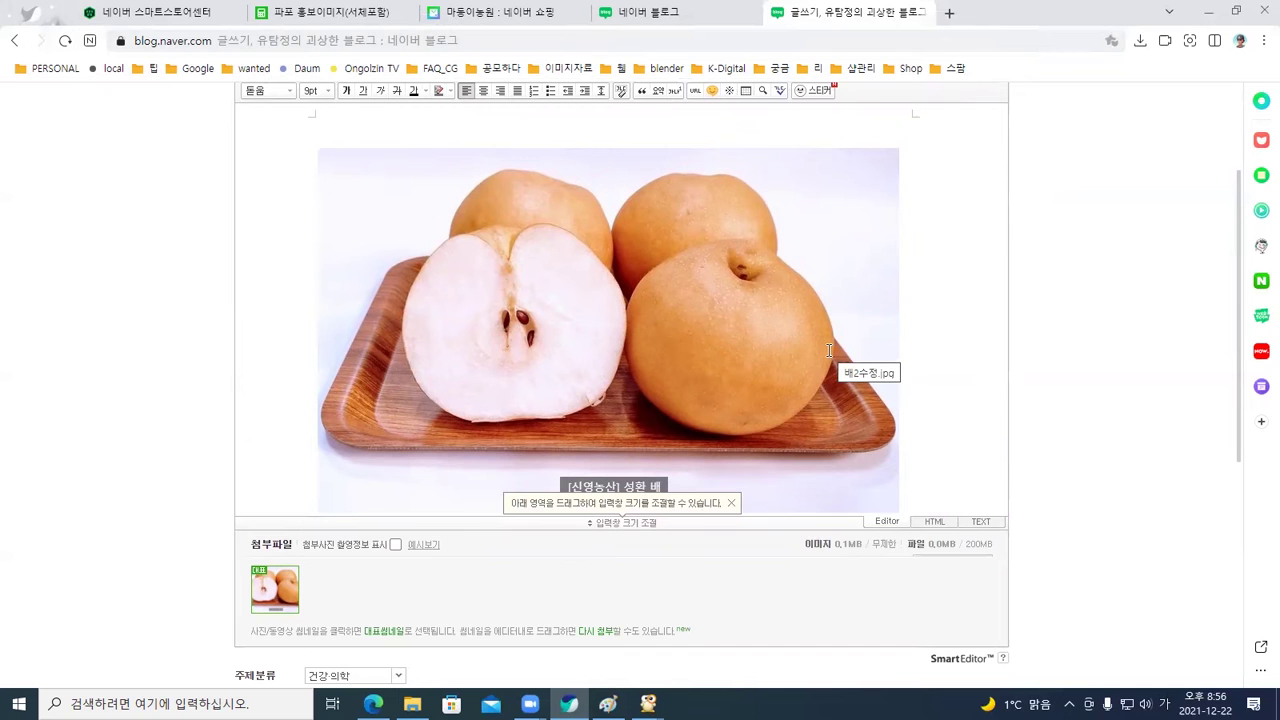
scroll(824, 341, "down", 3)
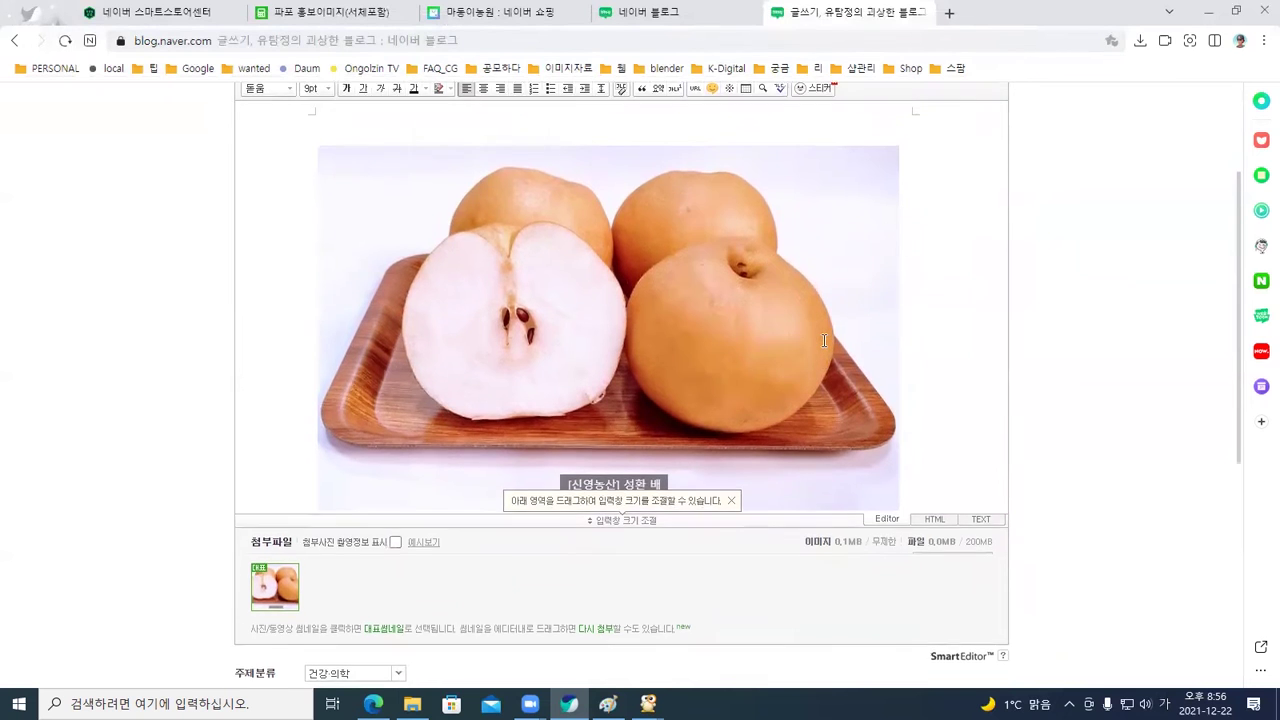
scroll(781, 443, "down", 5)
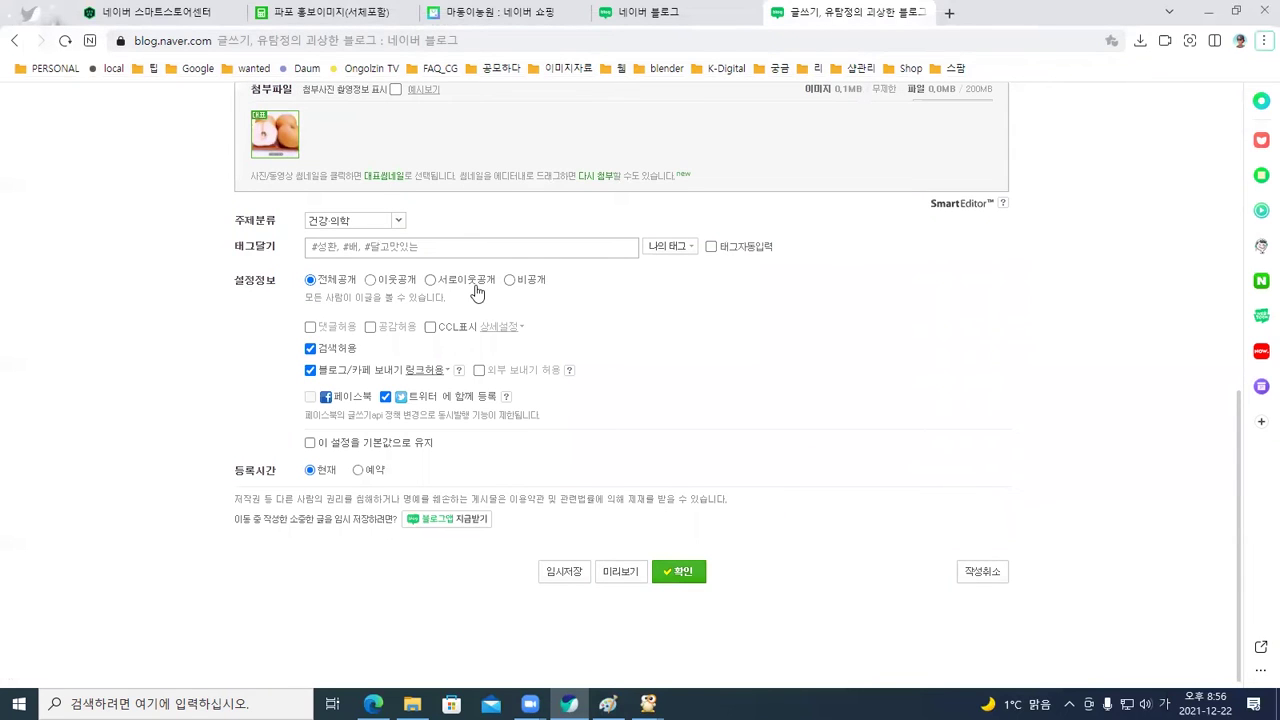
left_click(509, 283)
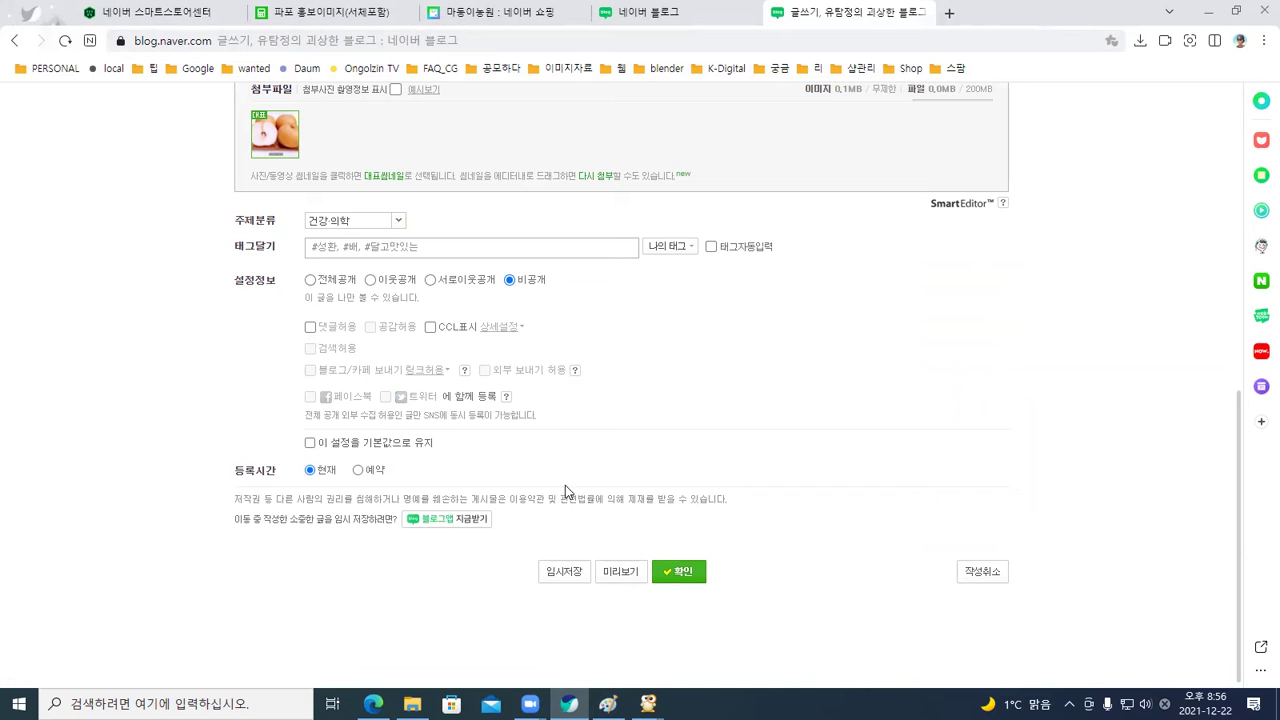
left_click(675, 575)
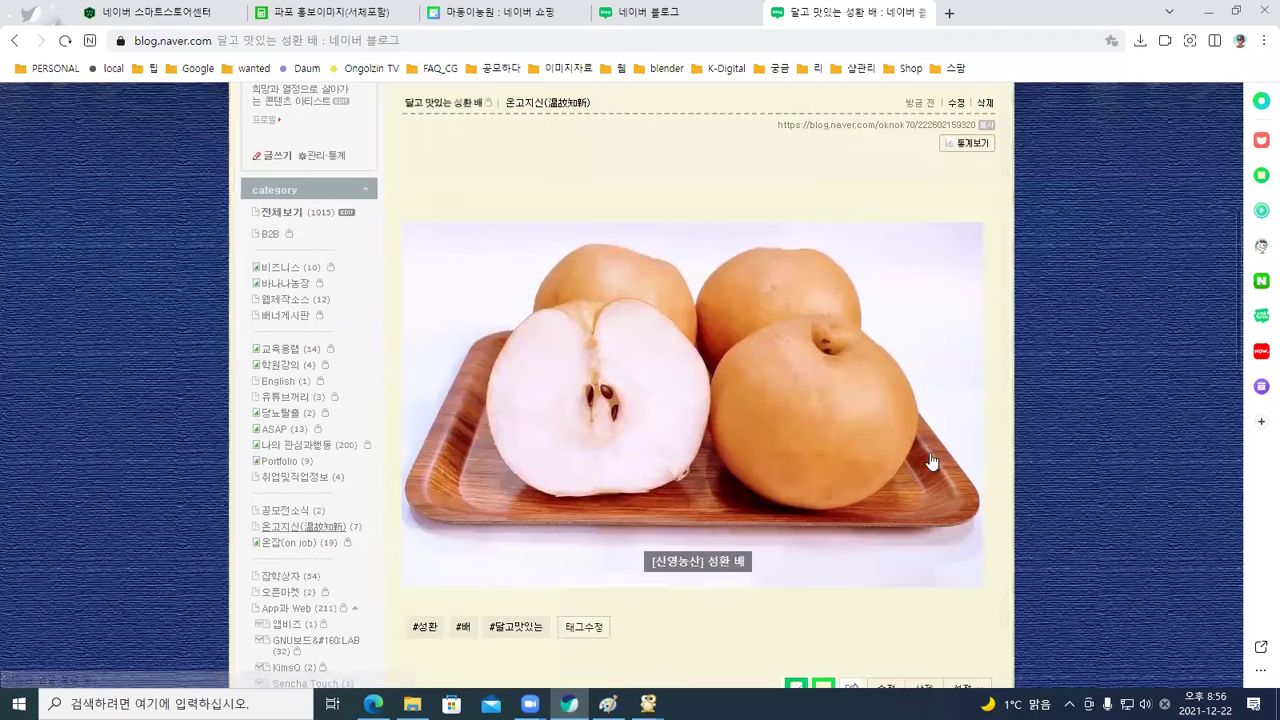
Examine the published post, including the enlarged photo, its tags and the list of posts in the same category
scroll(1029, 405, "down", 1)
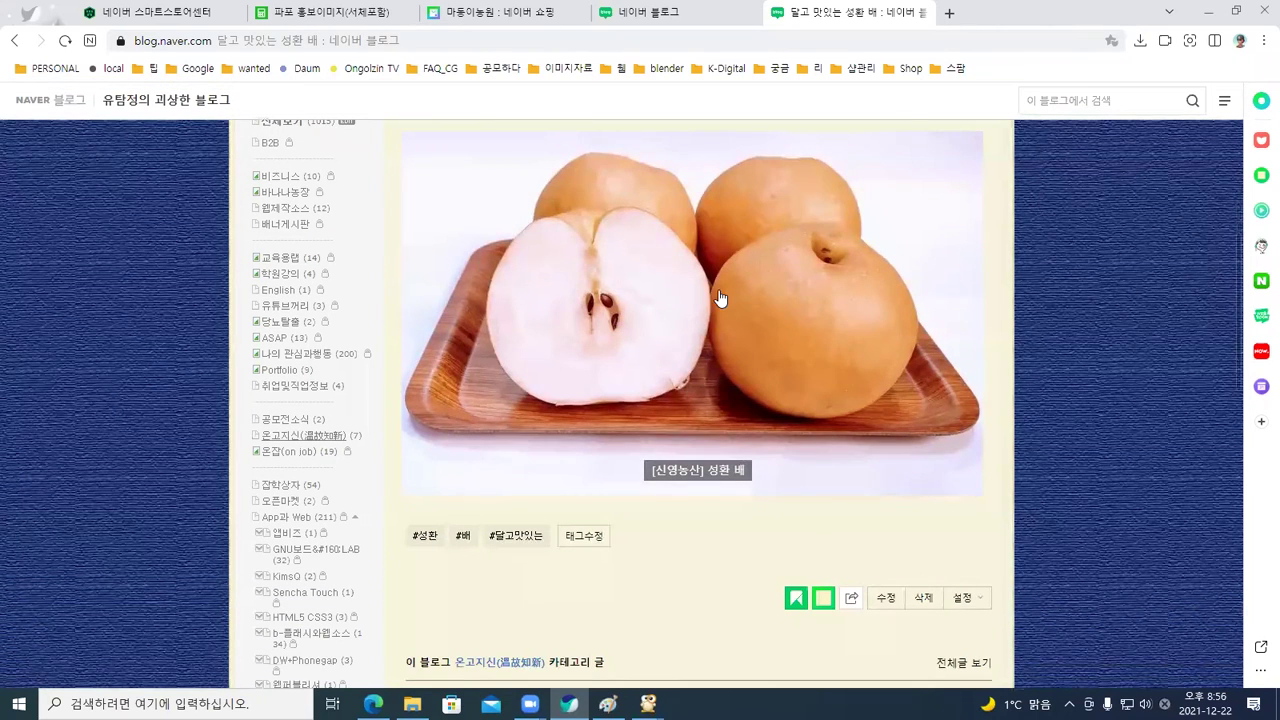
left_click(720, 298)
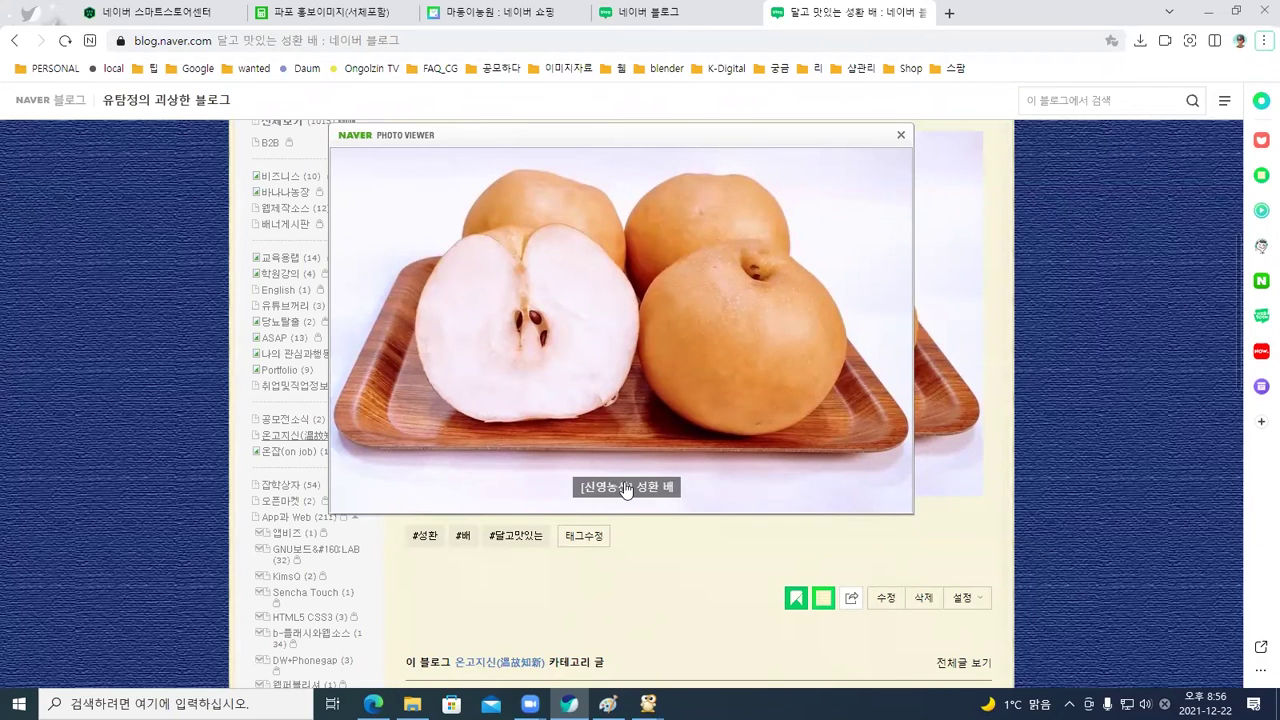
left_click(900, 135)
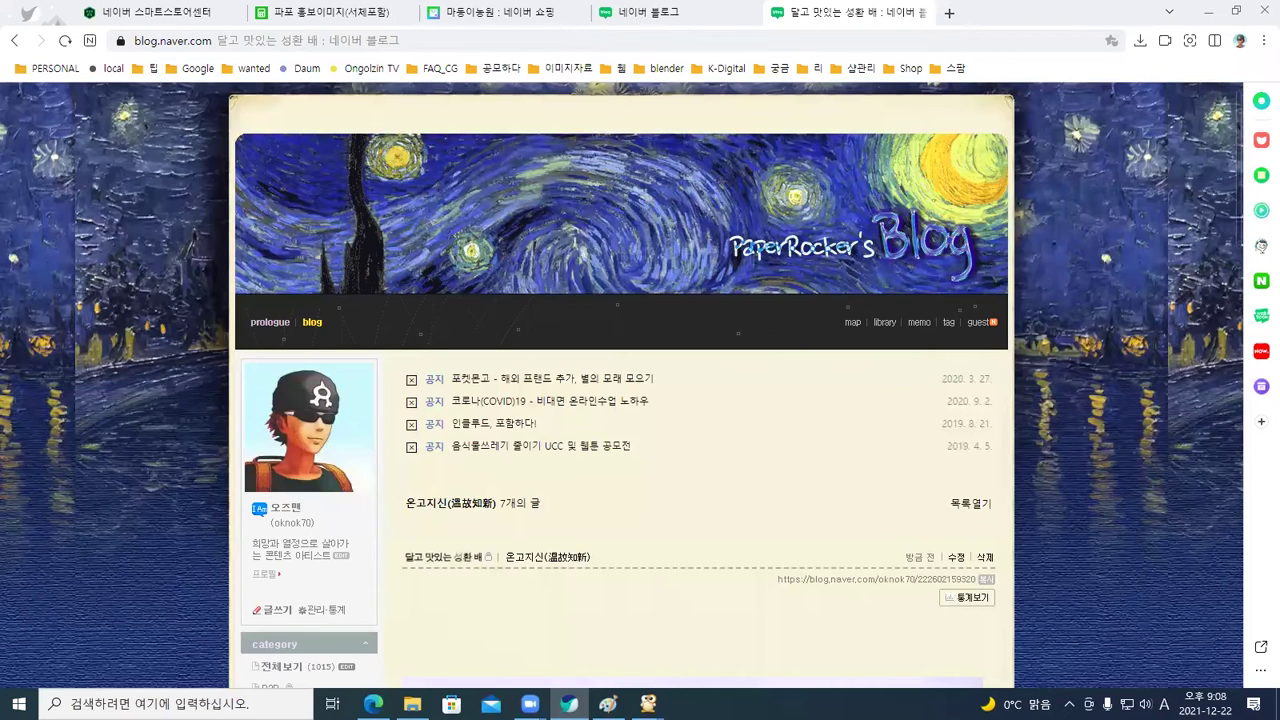
scroll(157, 364, "down", 3)
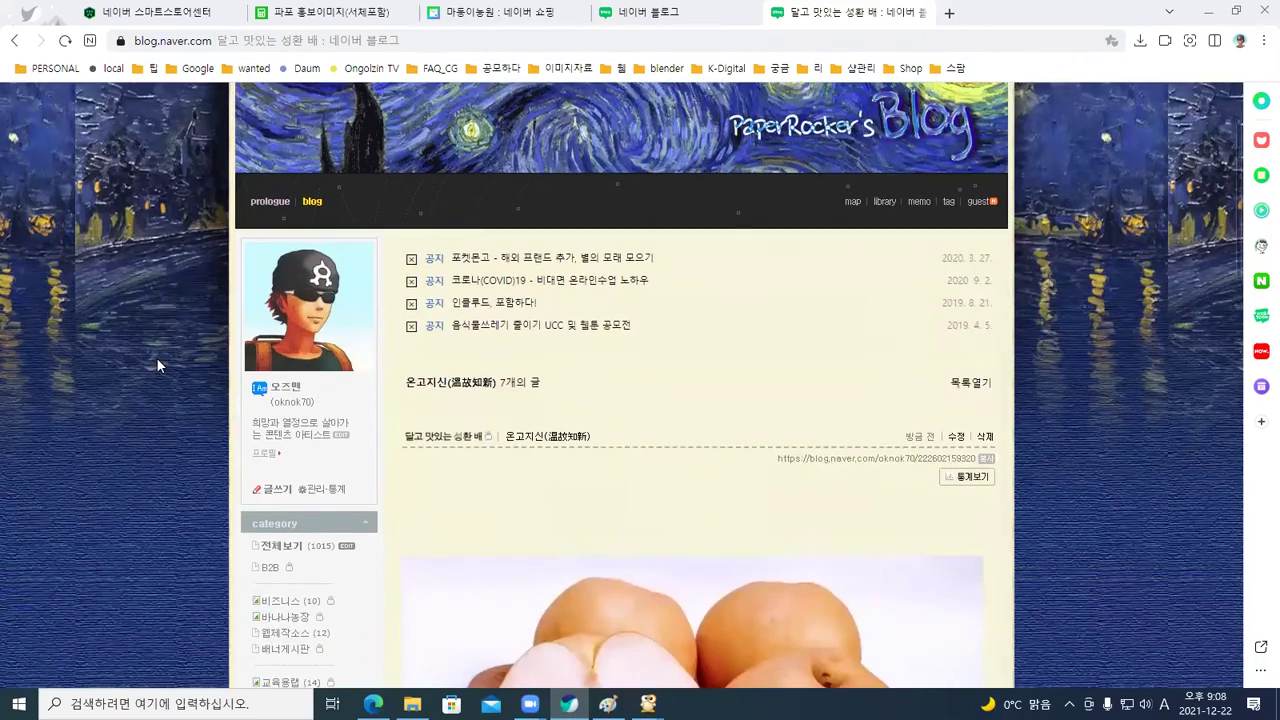
scroll(156, 357, "down", 1)
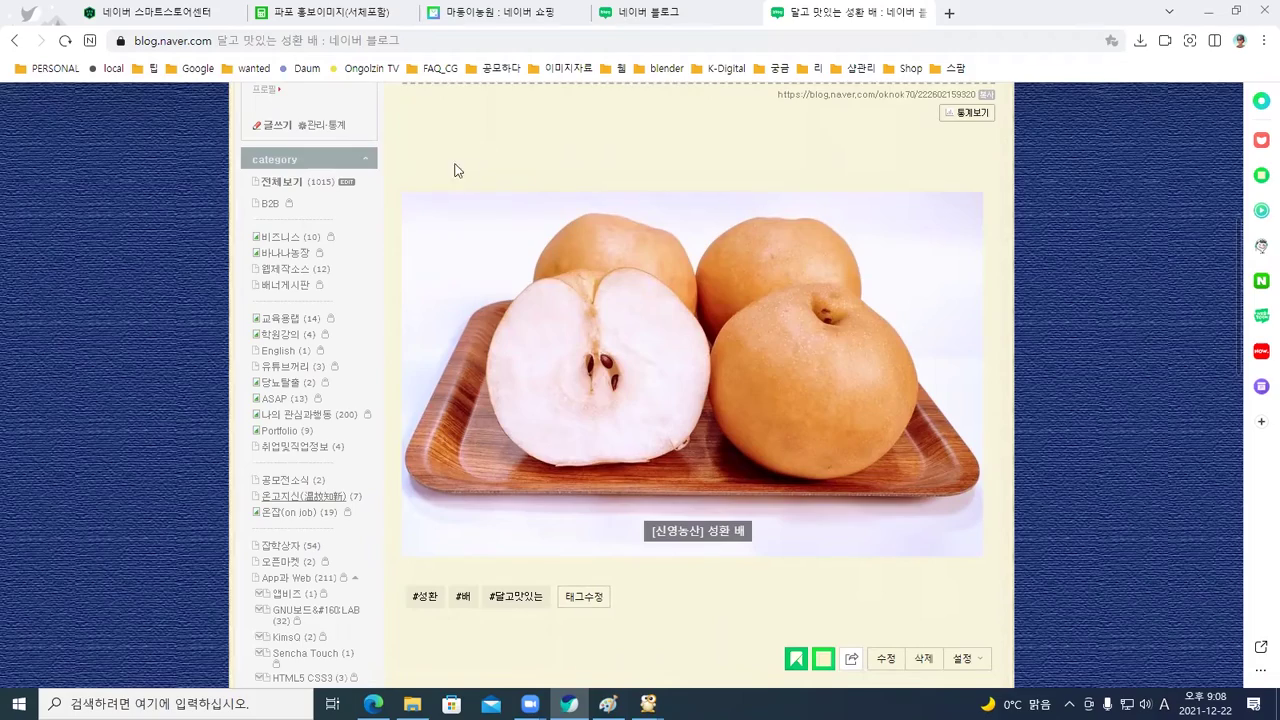
scroll(413, 203, "down", 1)
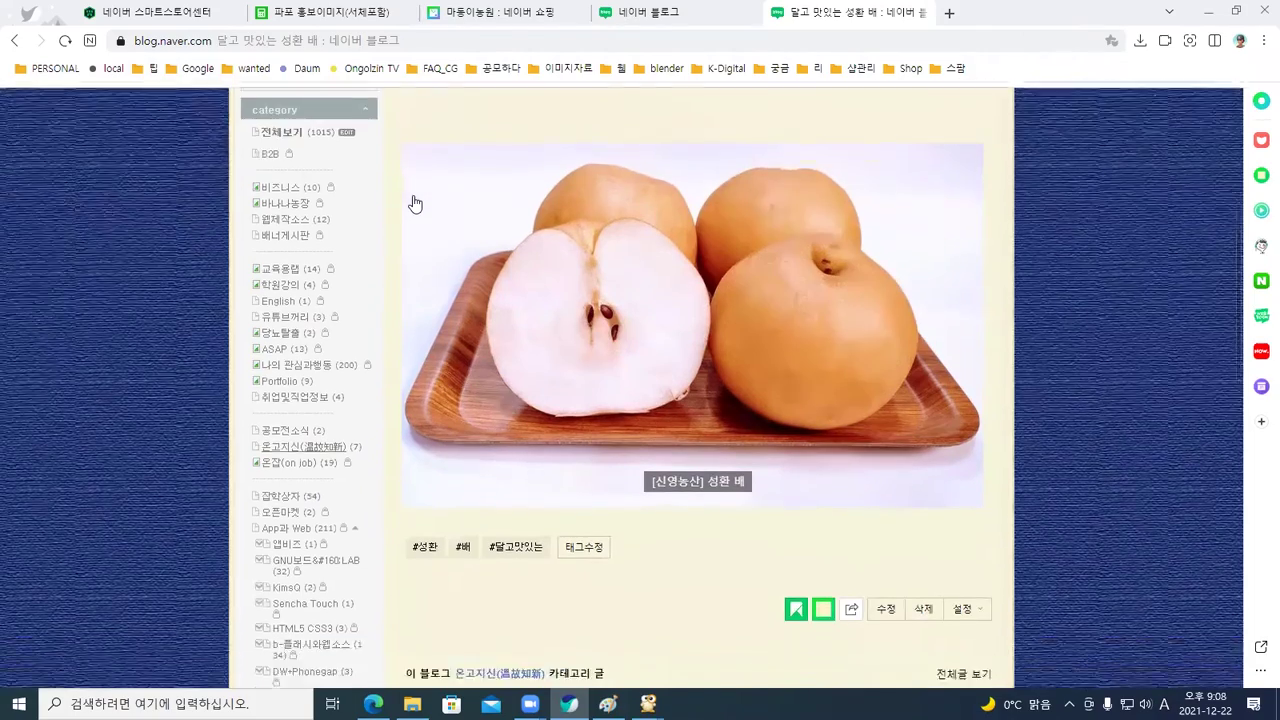
scroll(414, 204, "down", 1)
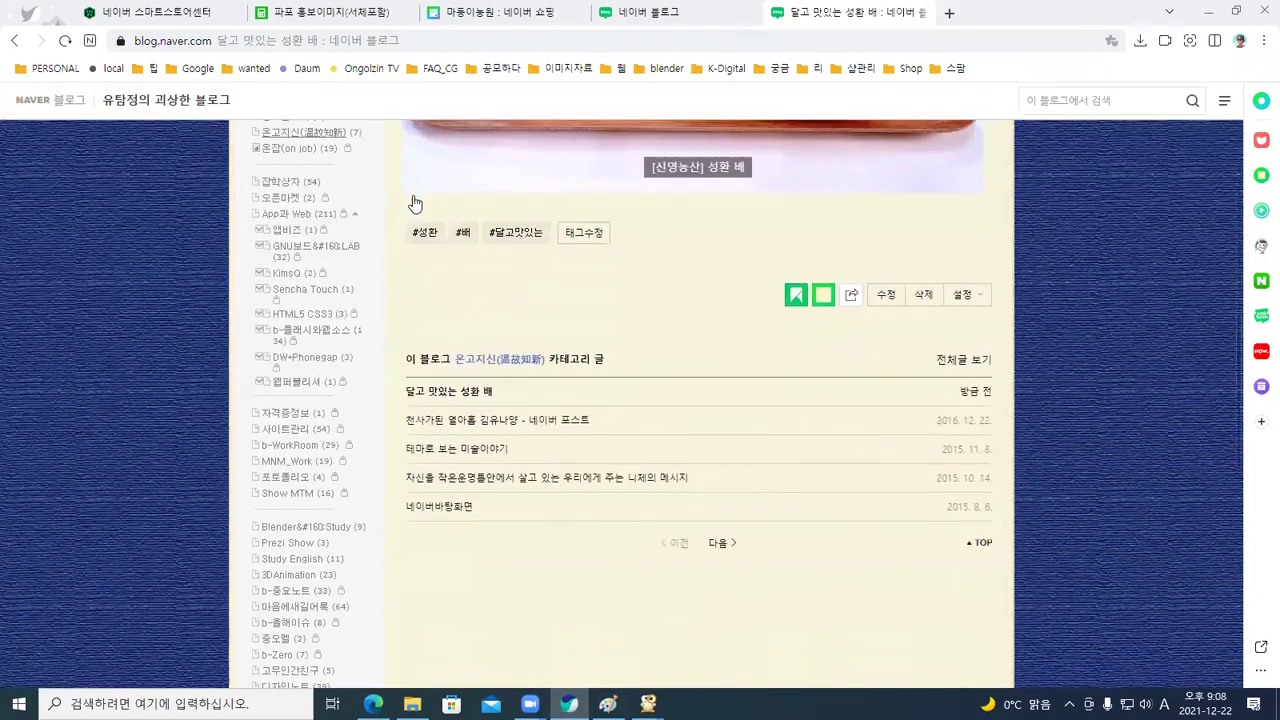
Return to the blog's profile area and open the 관리·통계 management page
scroll(540, 243, "up", 1)
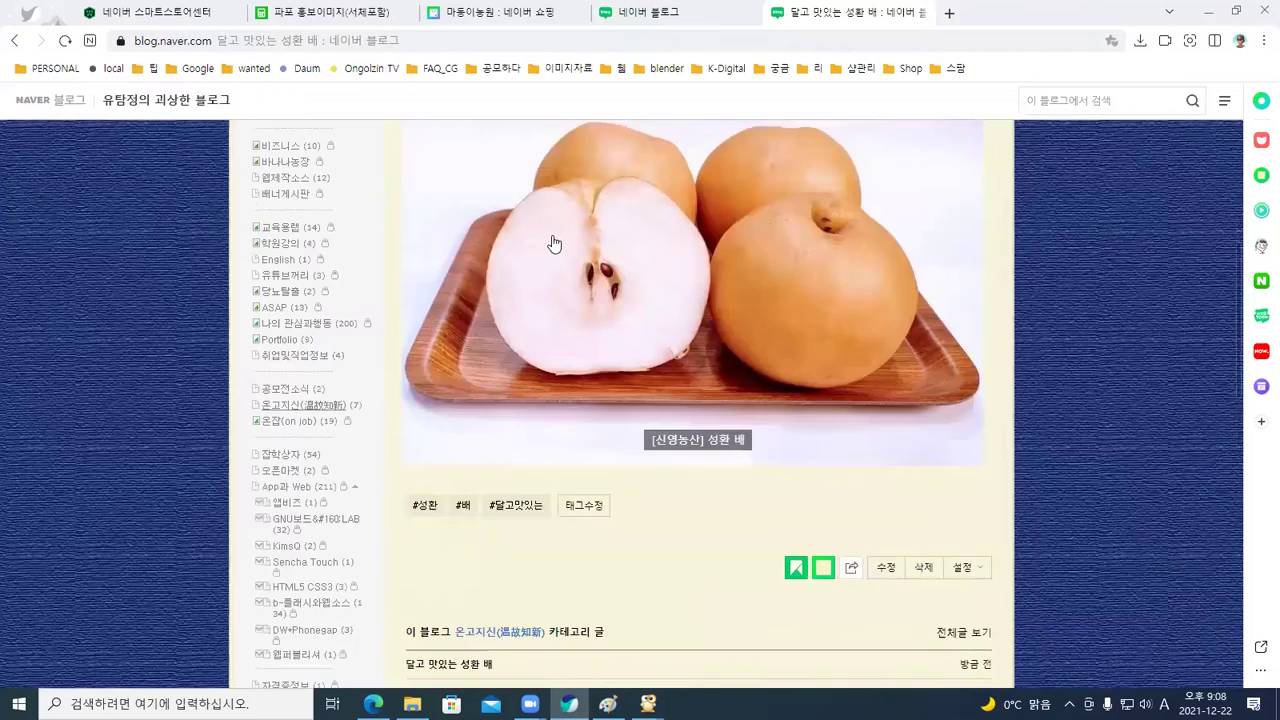
scroll(552, 245, "up", 2)
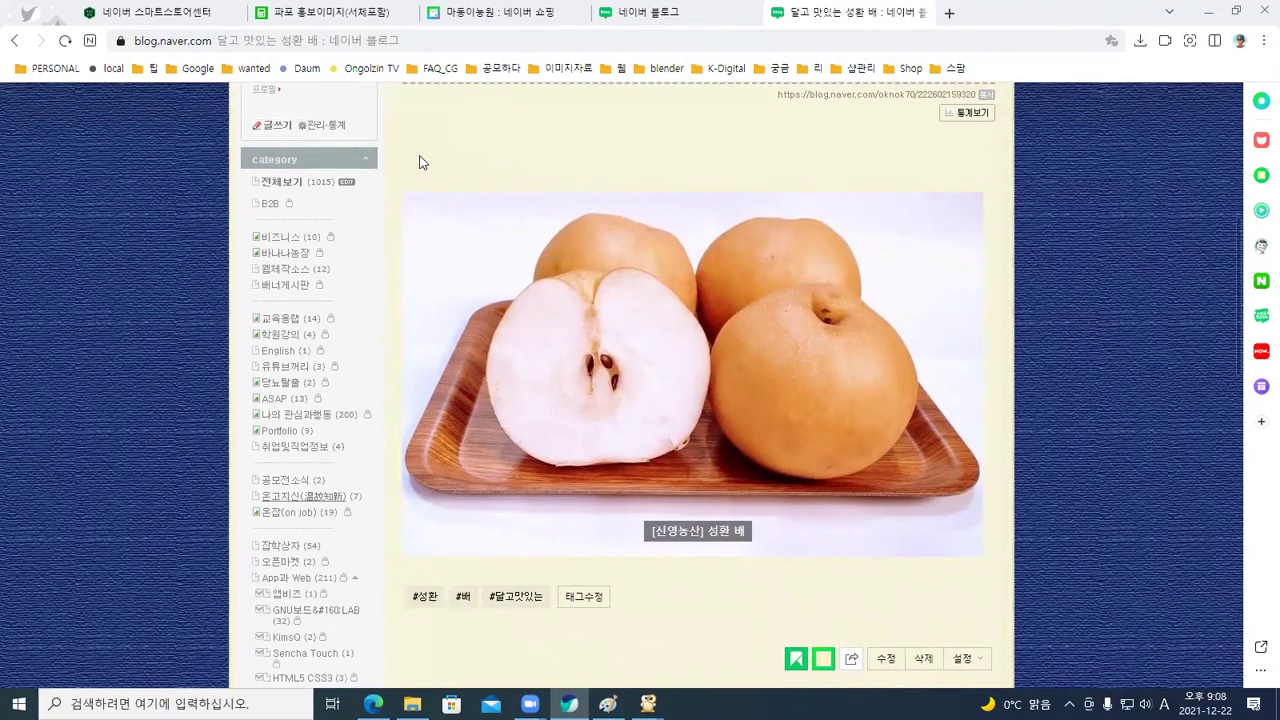
scroll(420, 162, "up", 1)
scroll(420, 162, "up", 1)
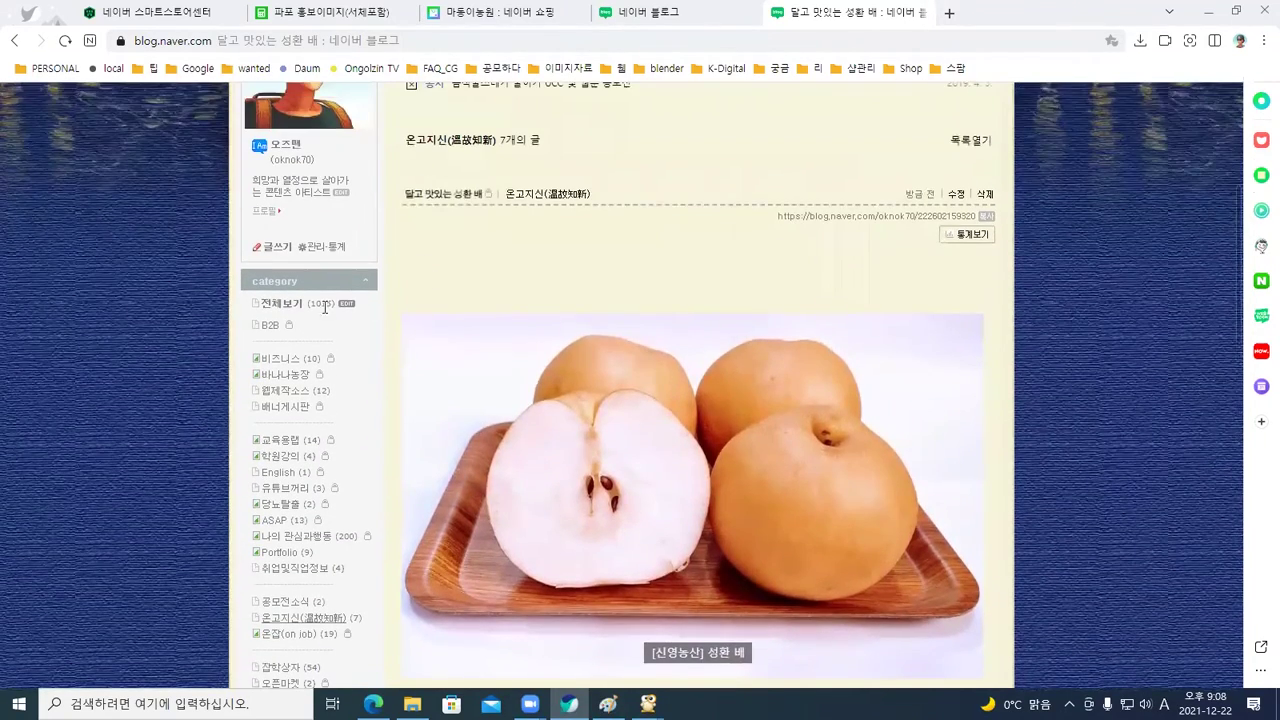
left_click(313, 249)
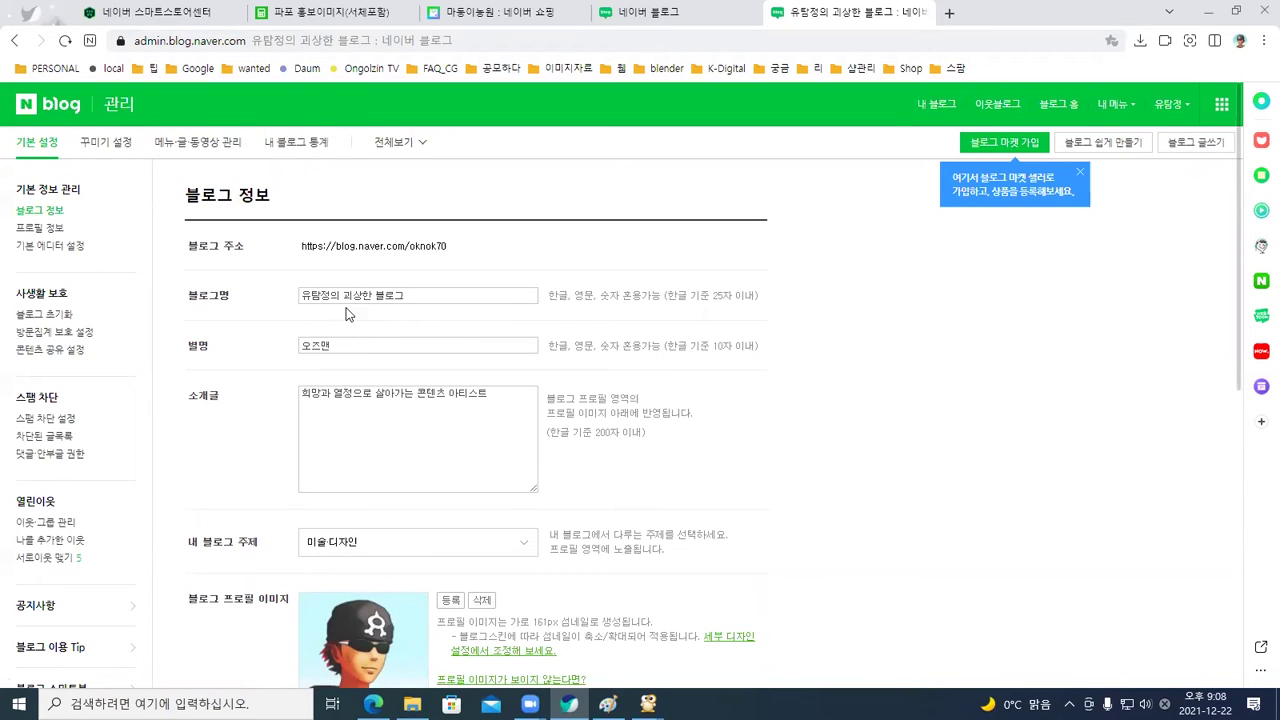
Change the wording after the owner's nickname in the 블로그명 to 블로그 제작공장
scroll(360, 325, "down", 1)
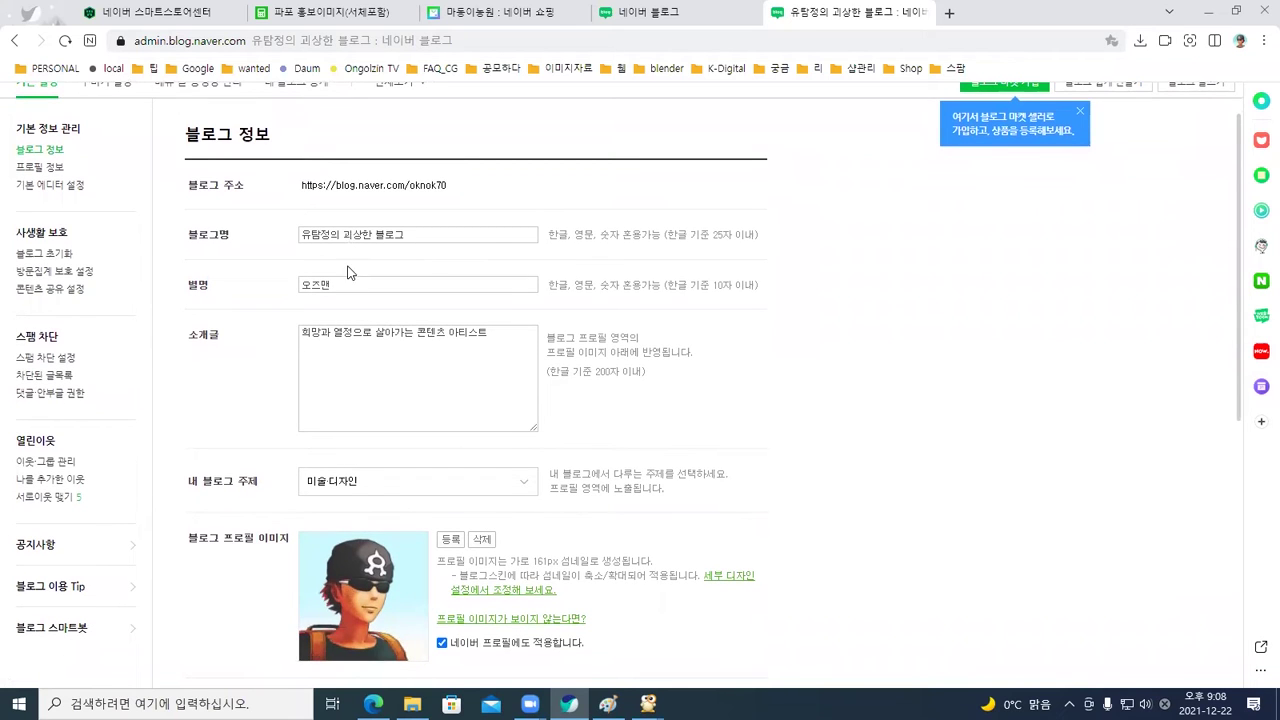
left_click_drag(347, 238, 370, 241)
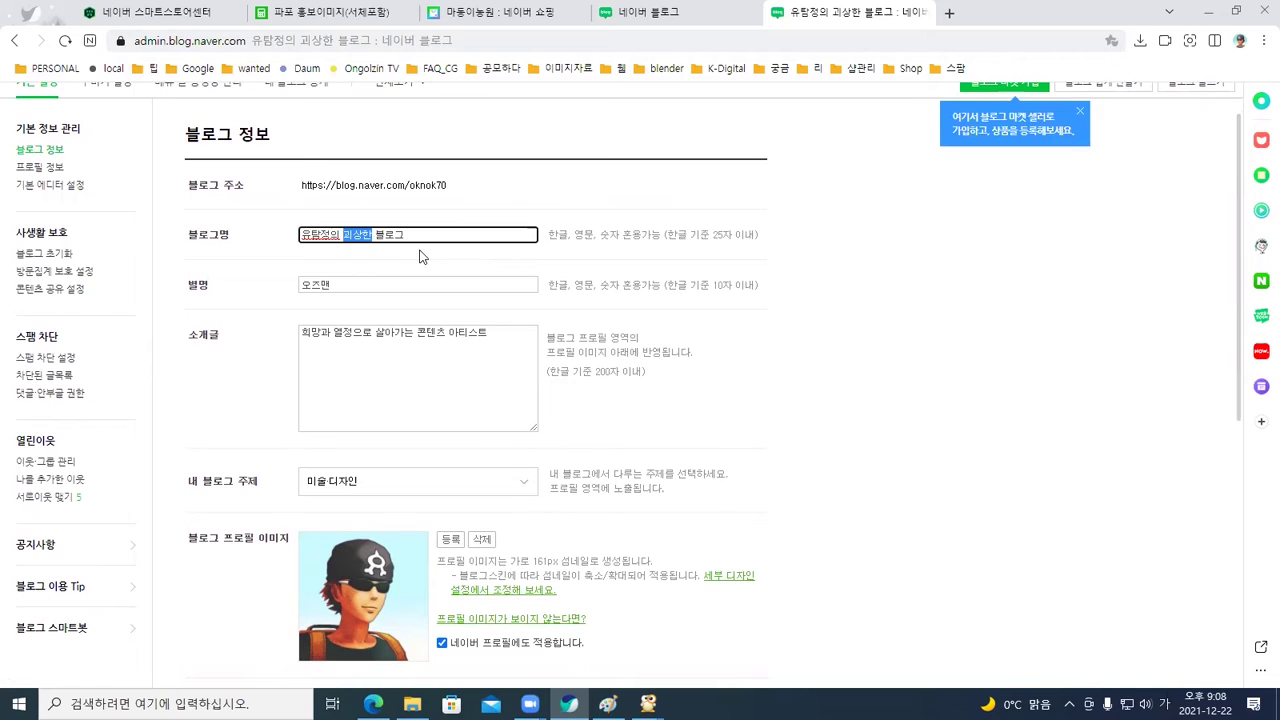
key("BackSpace")
key("BackSpace")
type("공장")
scroll(388, 330, "up", 1)
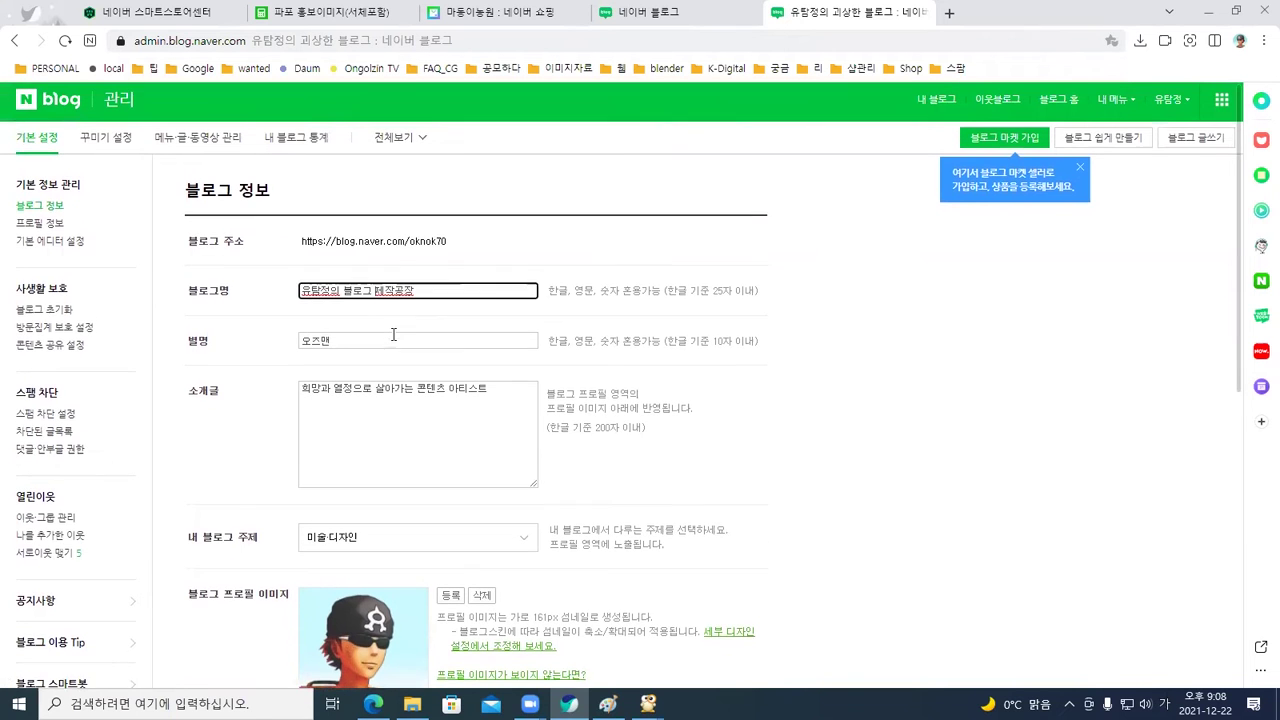
Save the 블로그 정보 settings, leaving 네이버 톡톡 연결 on 연결 안 함
scroll(525, 424, "down", 5)
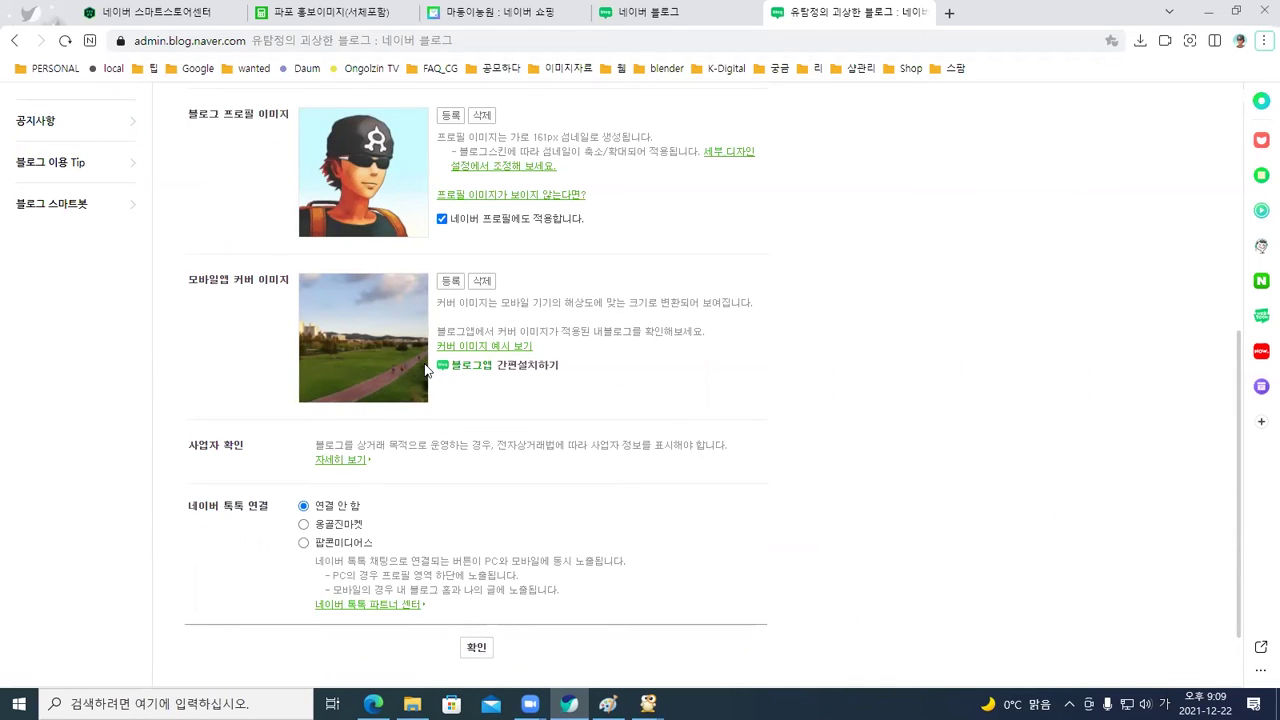
scroll(425, 370, "down", 1)
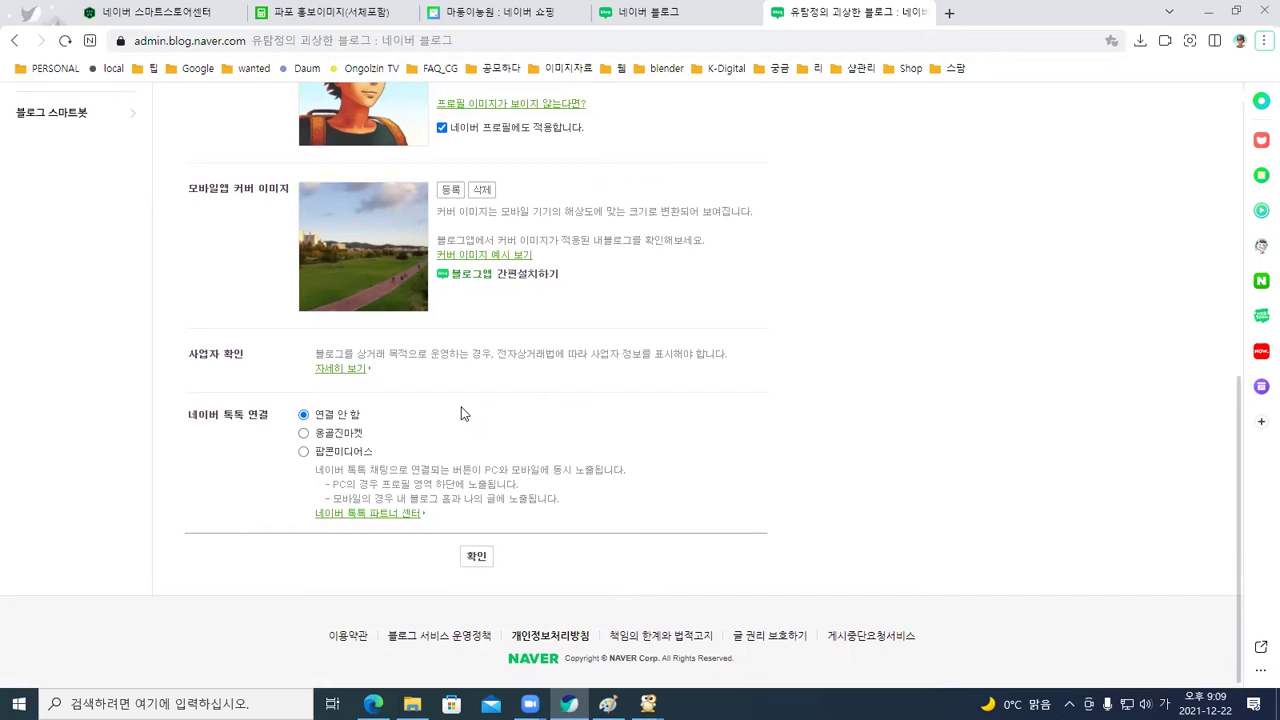
scroll(528, 490, "down", 1)
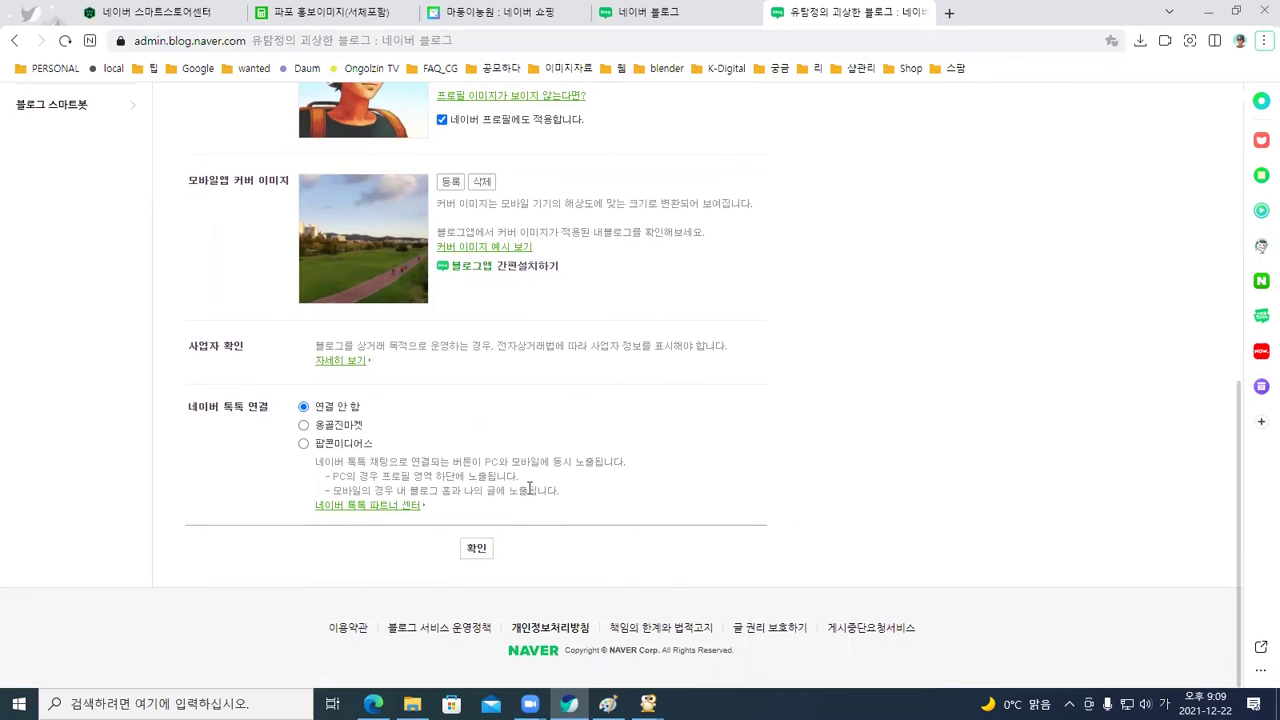
left_click(478, 549)
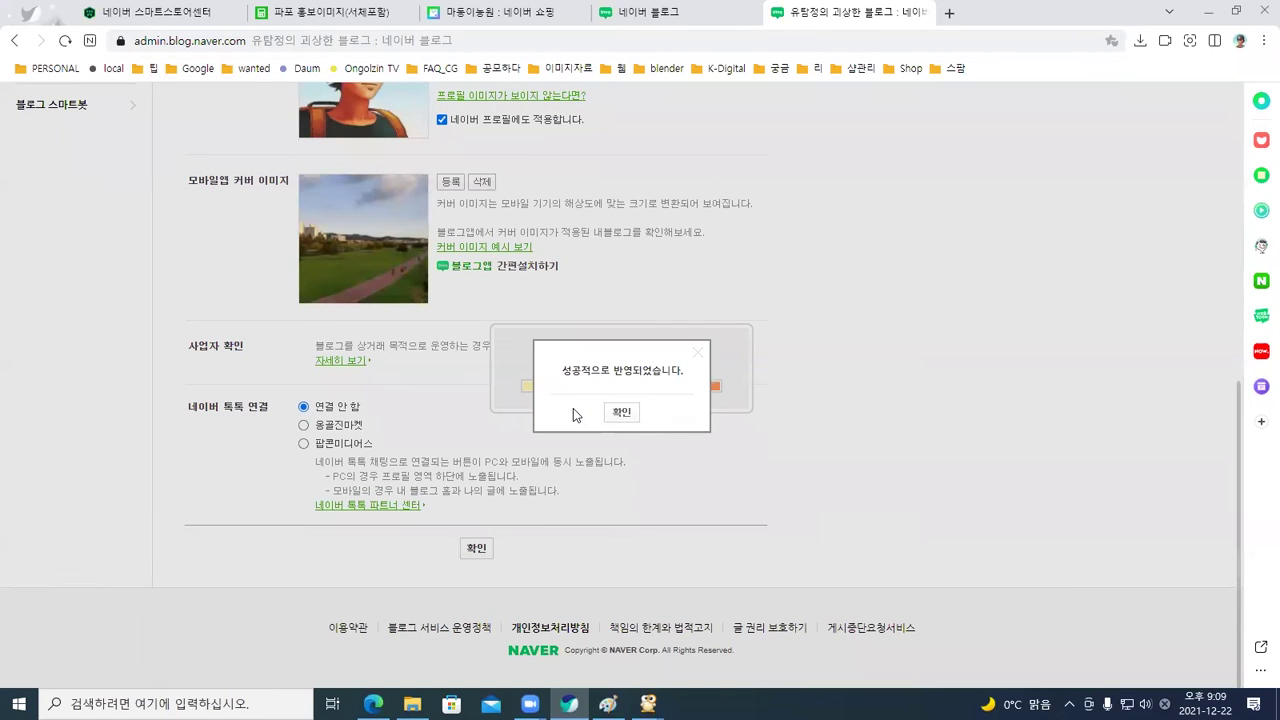
left_click(621, 411)
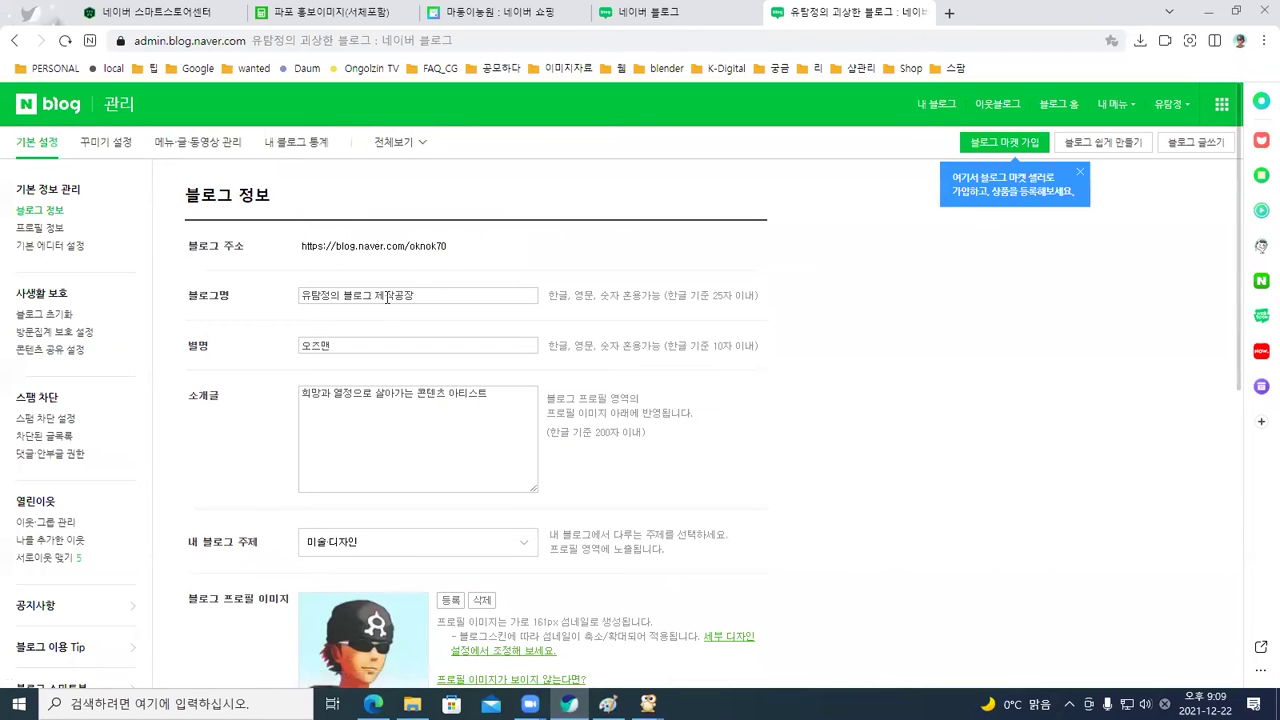
Go to the blog's skin selection and examine the preview of the 와이드 skin without applying it
left_click(100, 145)
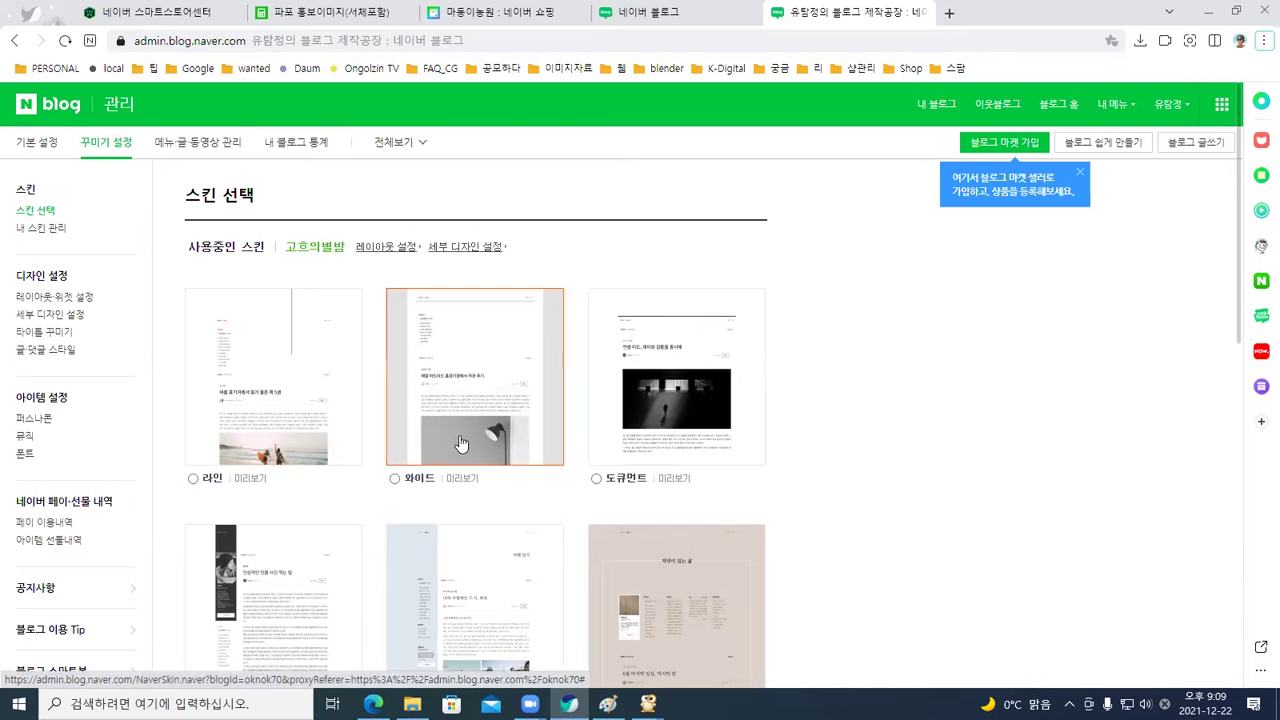
left_click(463, 479)
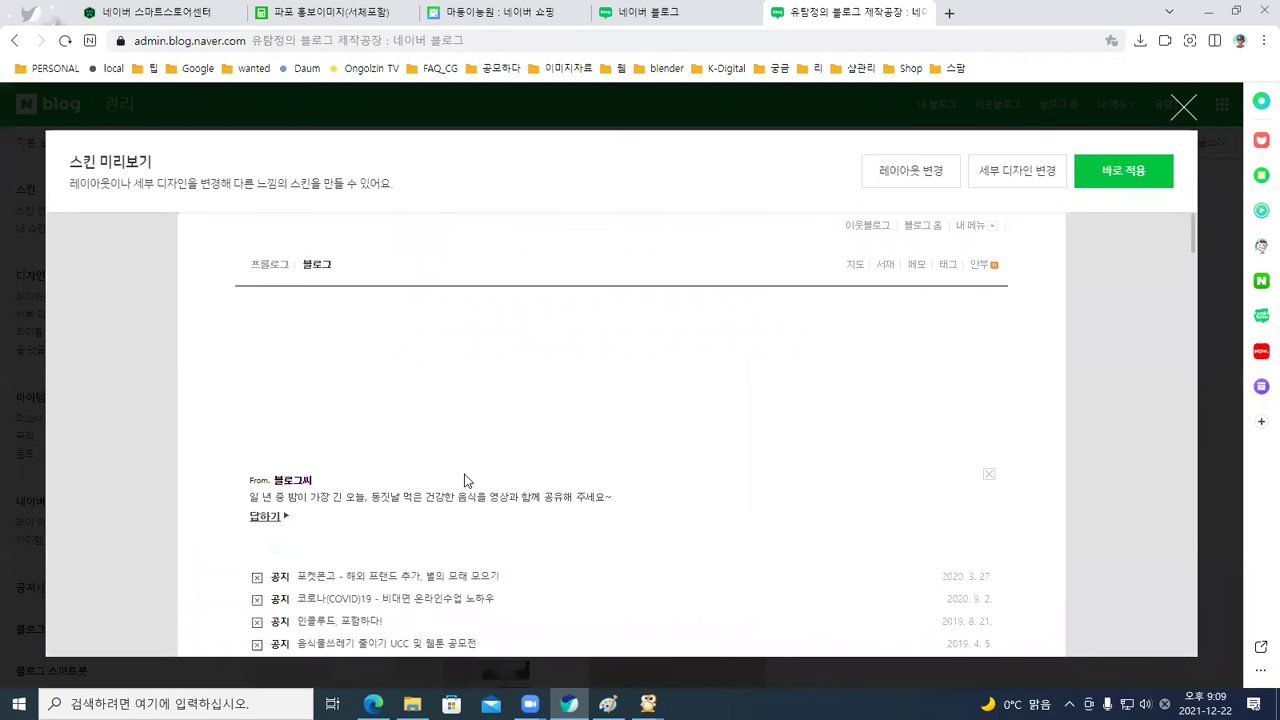
scroll(464, 481, "down", 5)
scroll(464, 481, "up", 1)
scroll(466, 482, "down", 4)
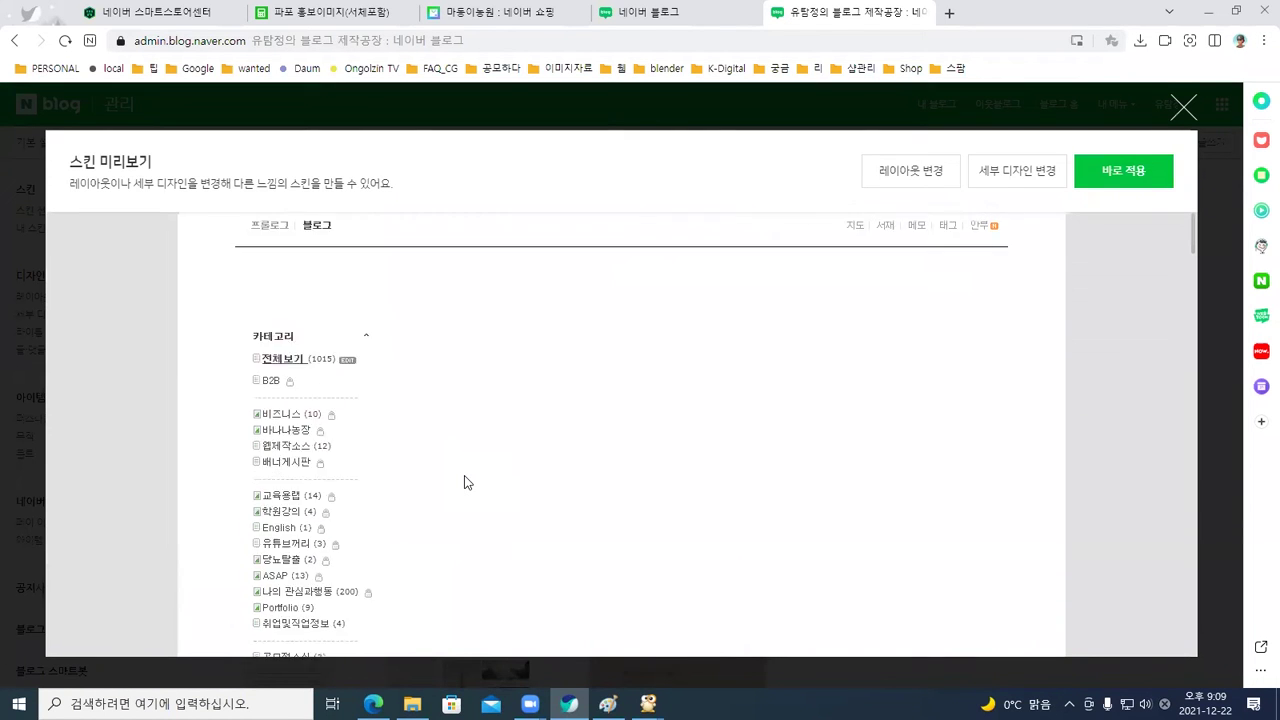
scroll(470, 490, "down", 5)
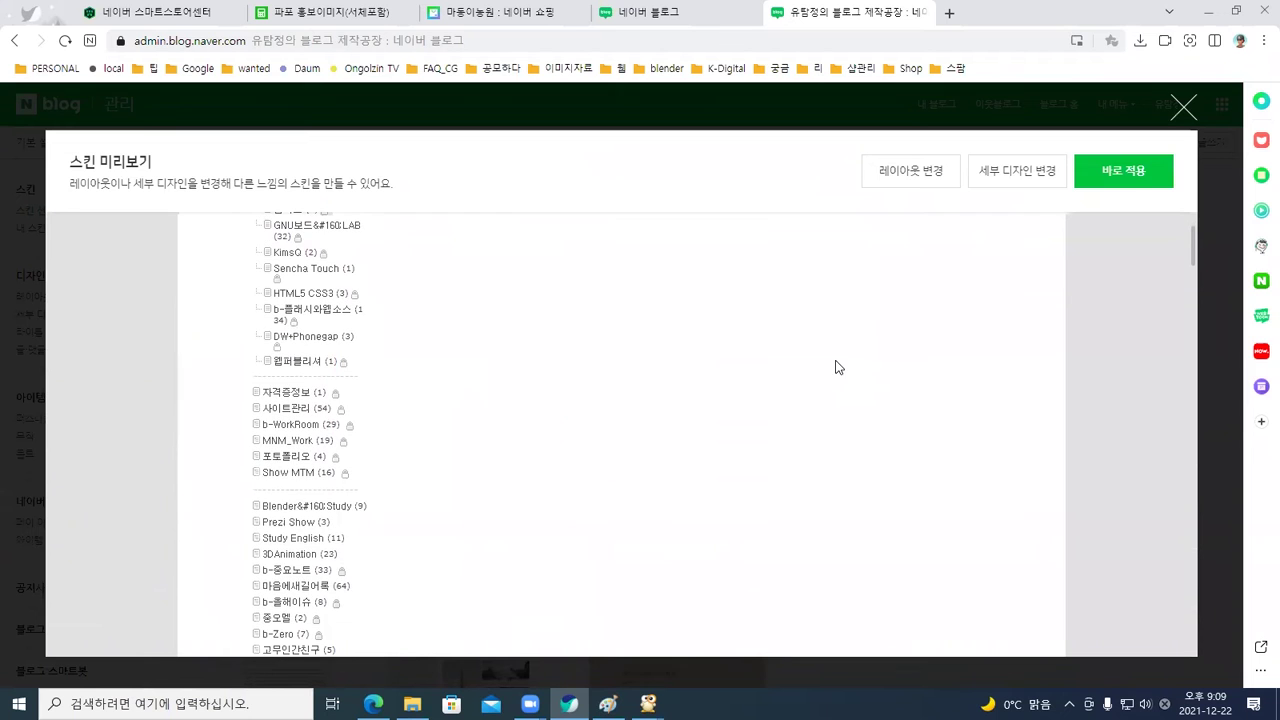
left_click(1183, 110)
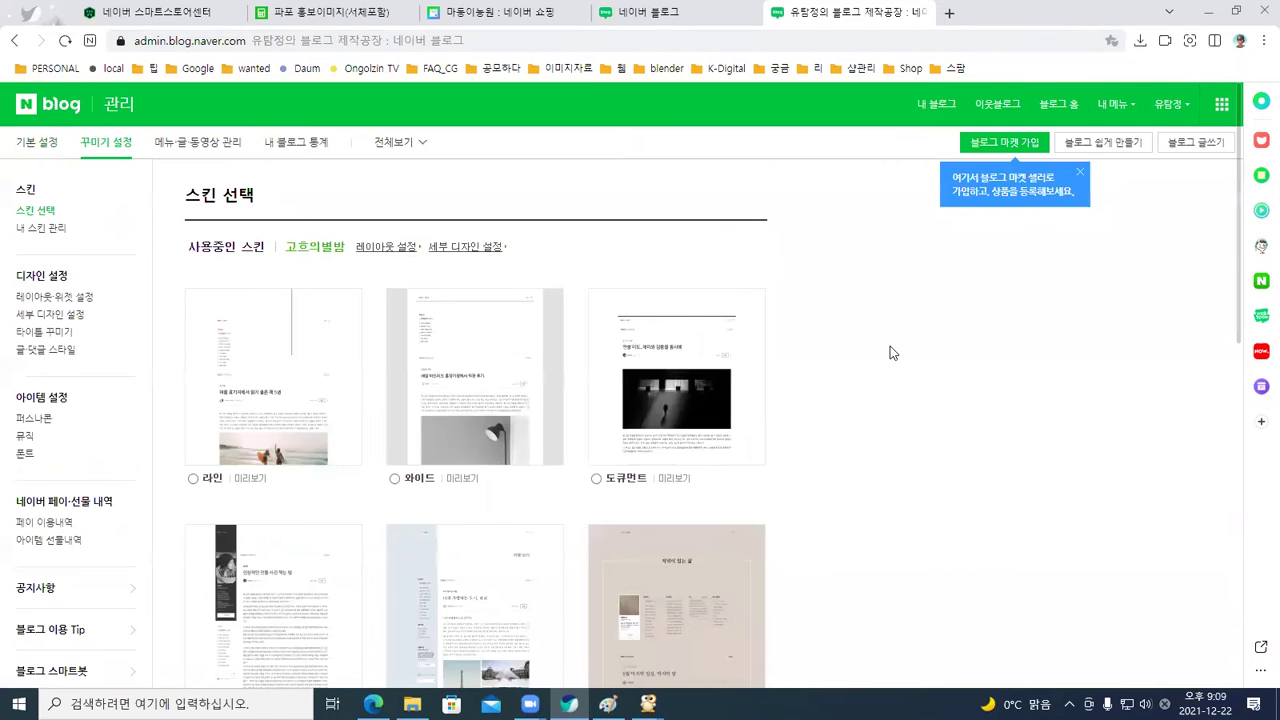
Examine the preview of the 화이트 라벨 skin on the blog and close it without applying
scroll(464, 500, "down", 2)
scroll(464, 507, "down", 3)
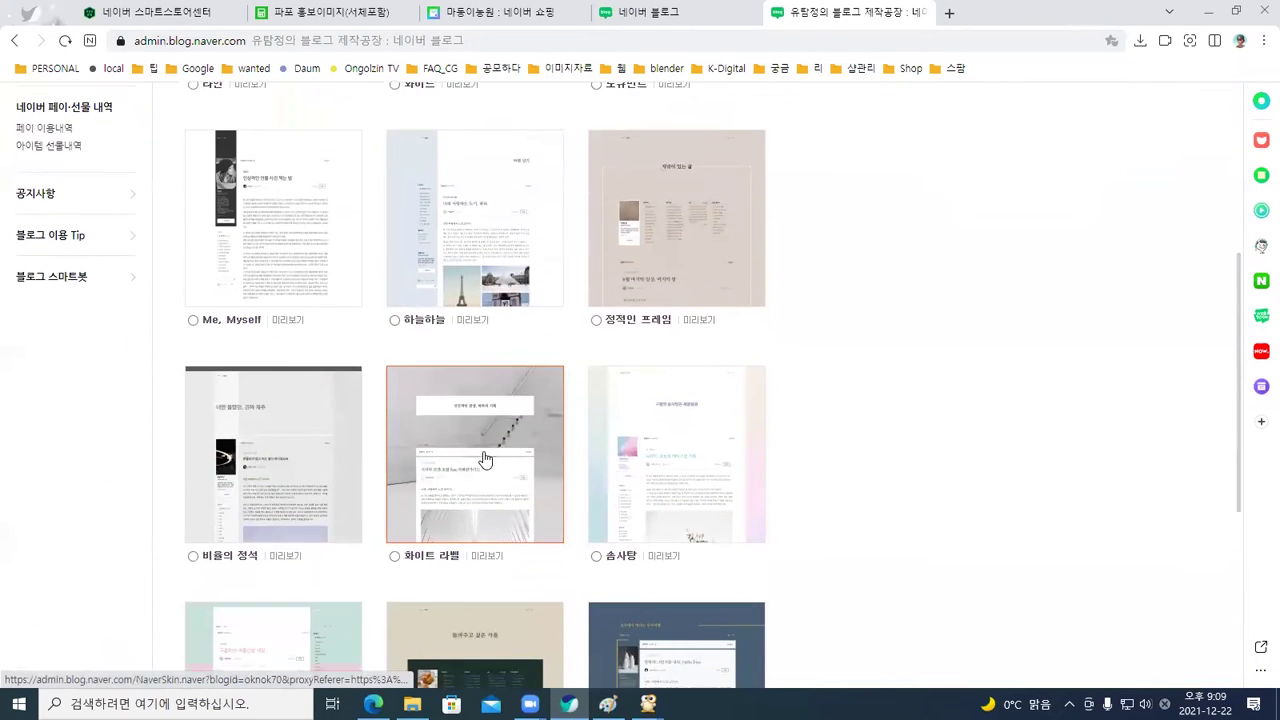
left_click(486, 457)
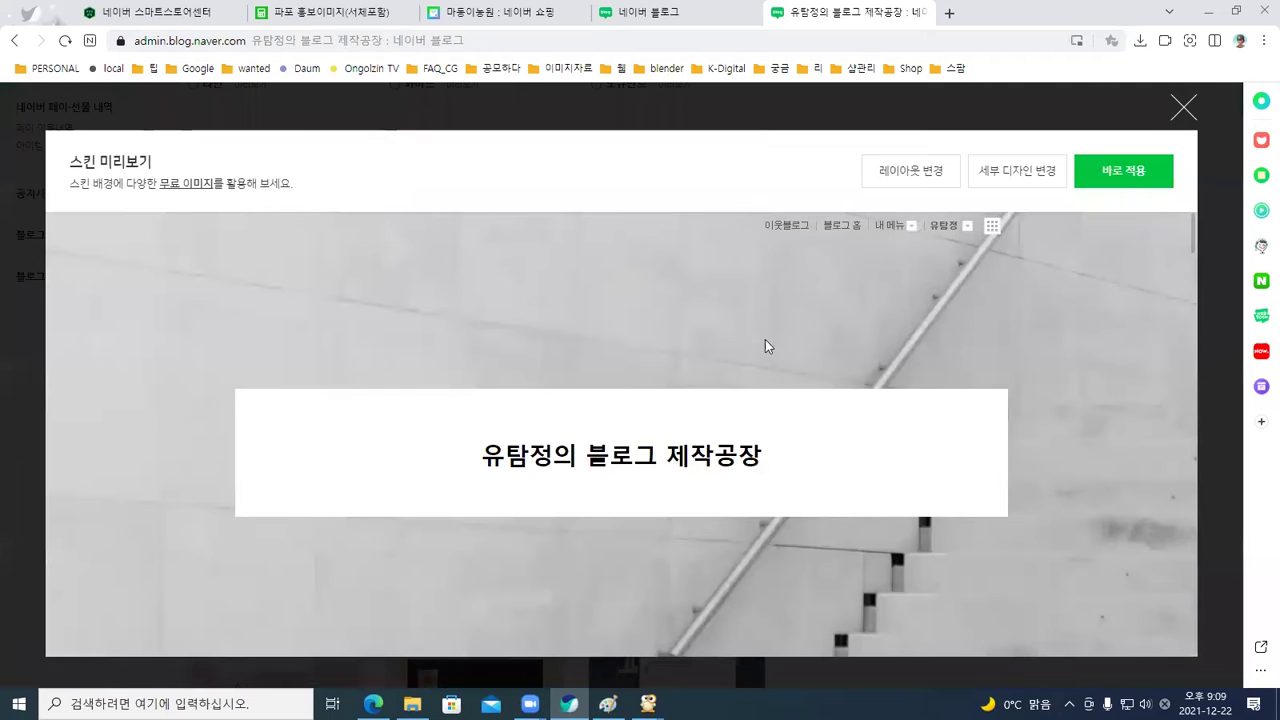
scroll(754, 350, "down", 2)
scroll(754, 357, "down", 5)
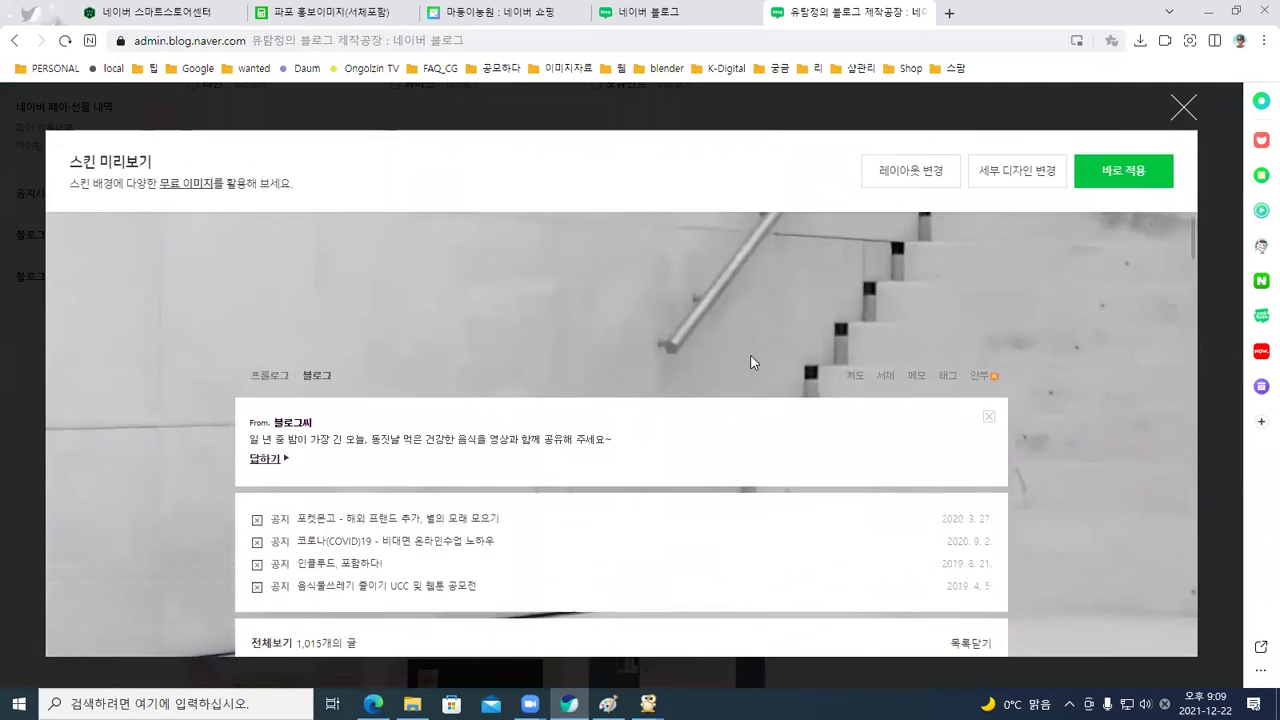
scroll(756, 350, "up", 1)
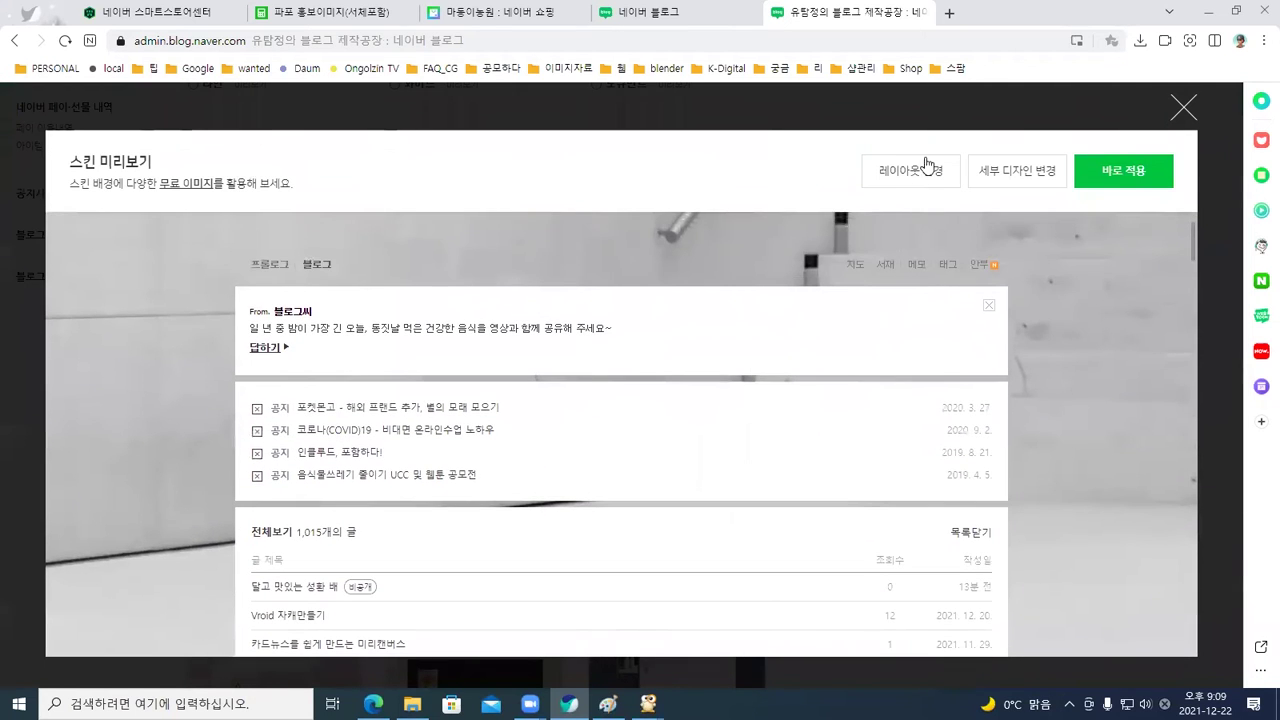
left_click(1184, 110)
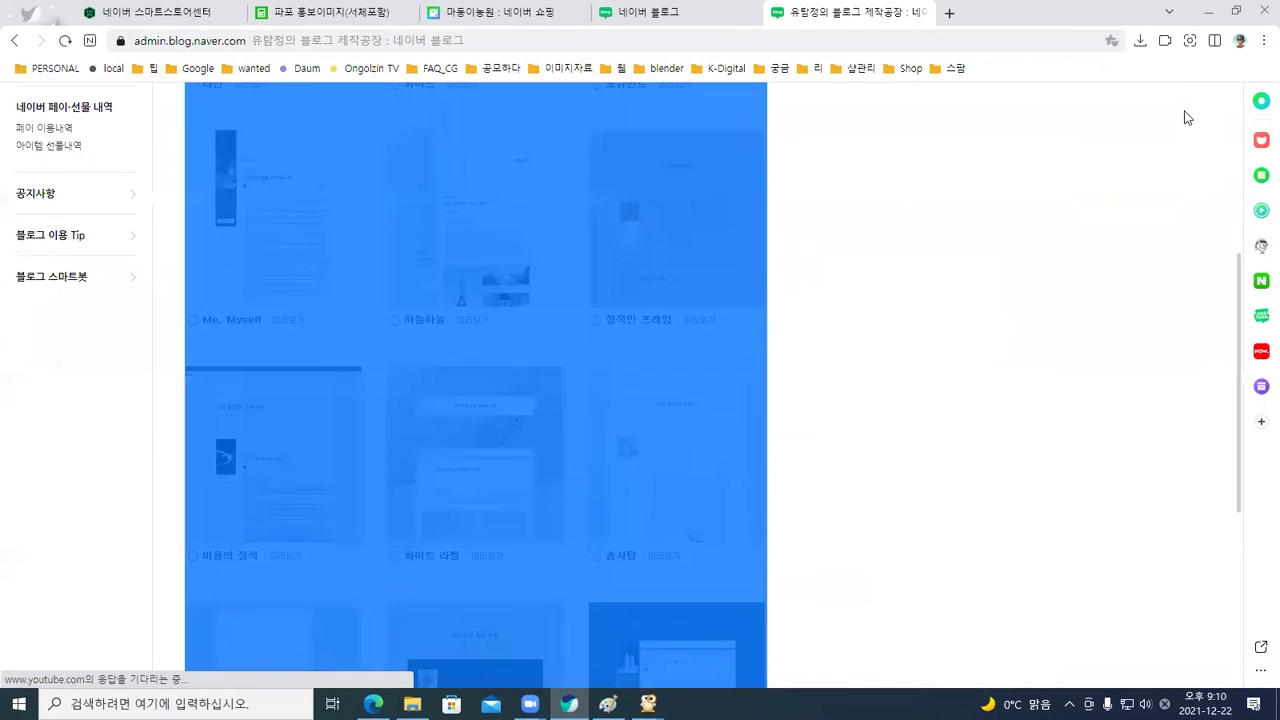
Open the 세부 디자인 설정 for the 고흐의별밤 skin currently in use
scroll(936, 234, "up", 4)
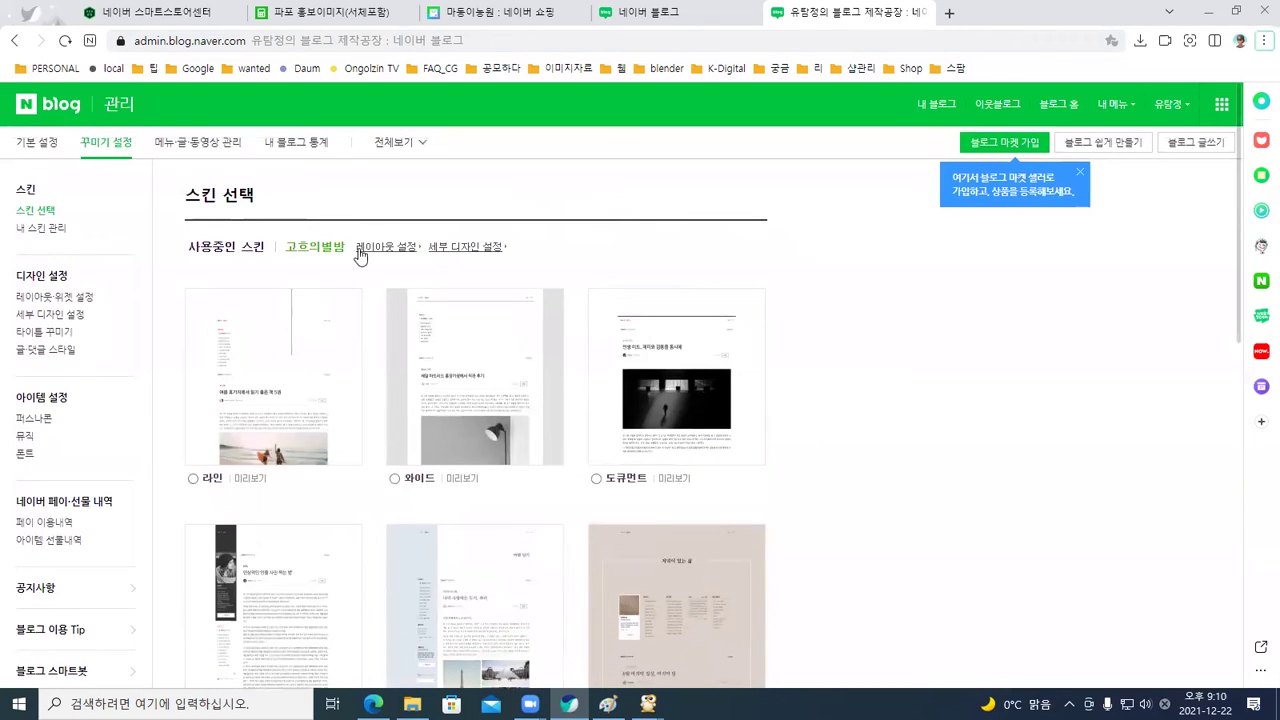
left_click(471, 252)
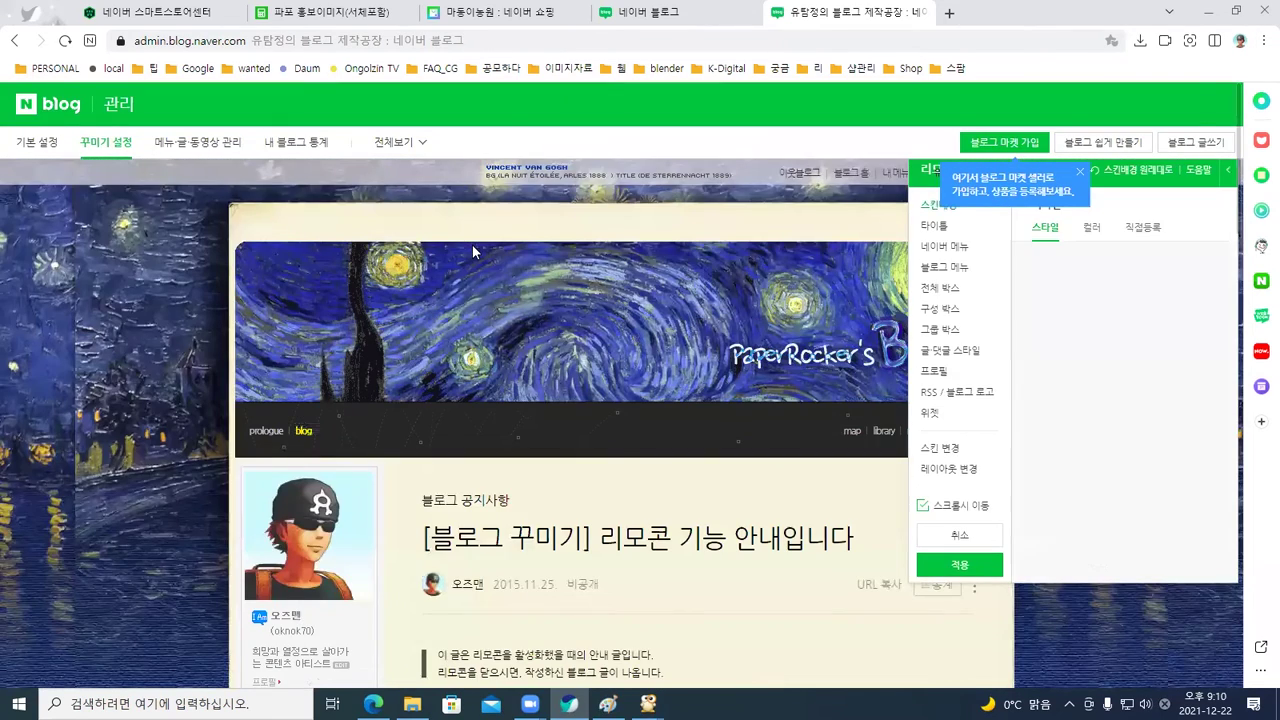
scroll(536, 266, "down", 3)
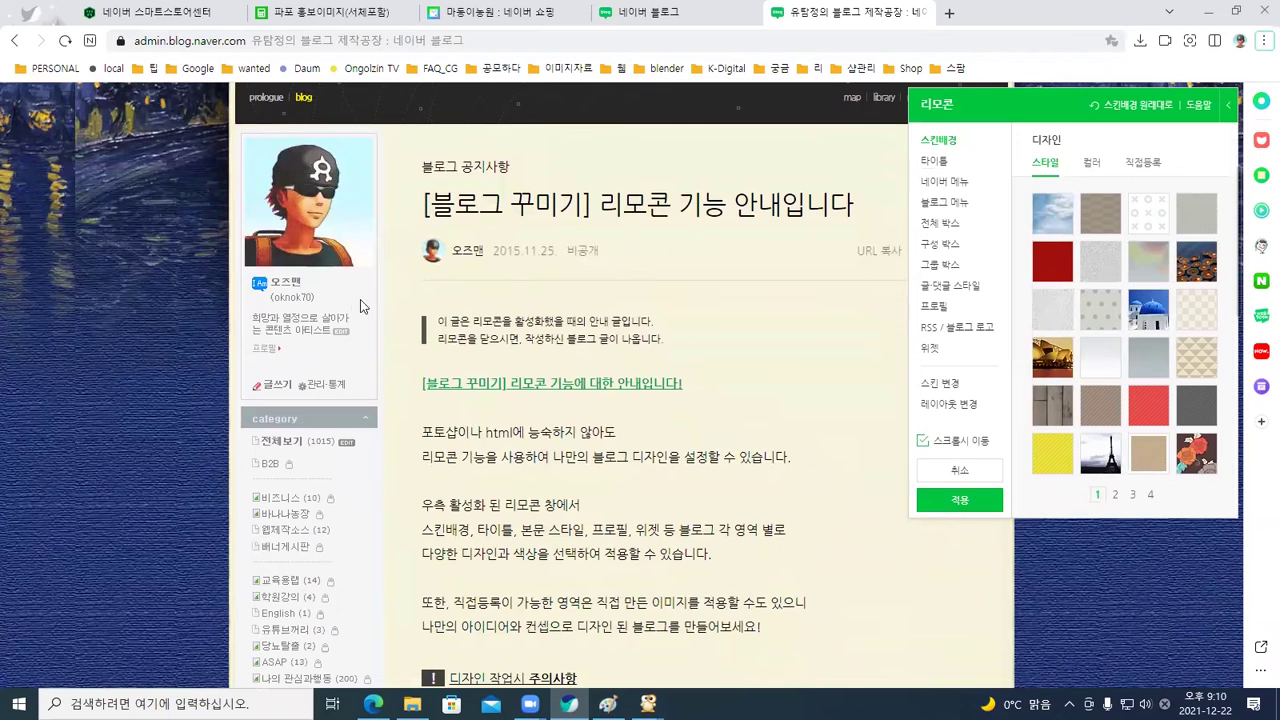
Try several 전체 박스 frame styles on the blog, including cream and black-edged ones, ending on the white box with a red border
left_click(944, 224)
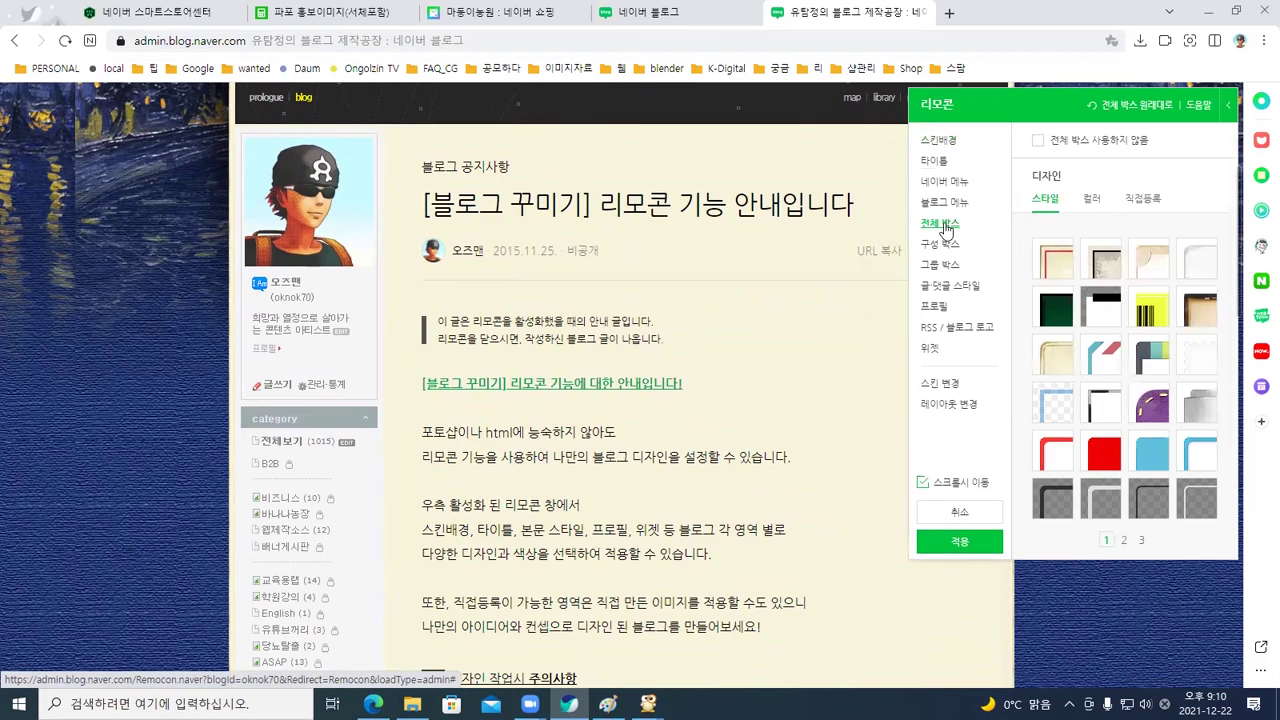
left_click(1153, 263)
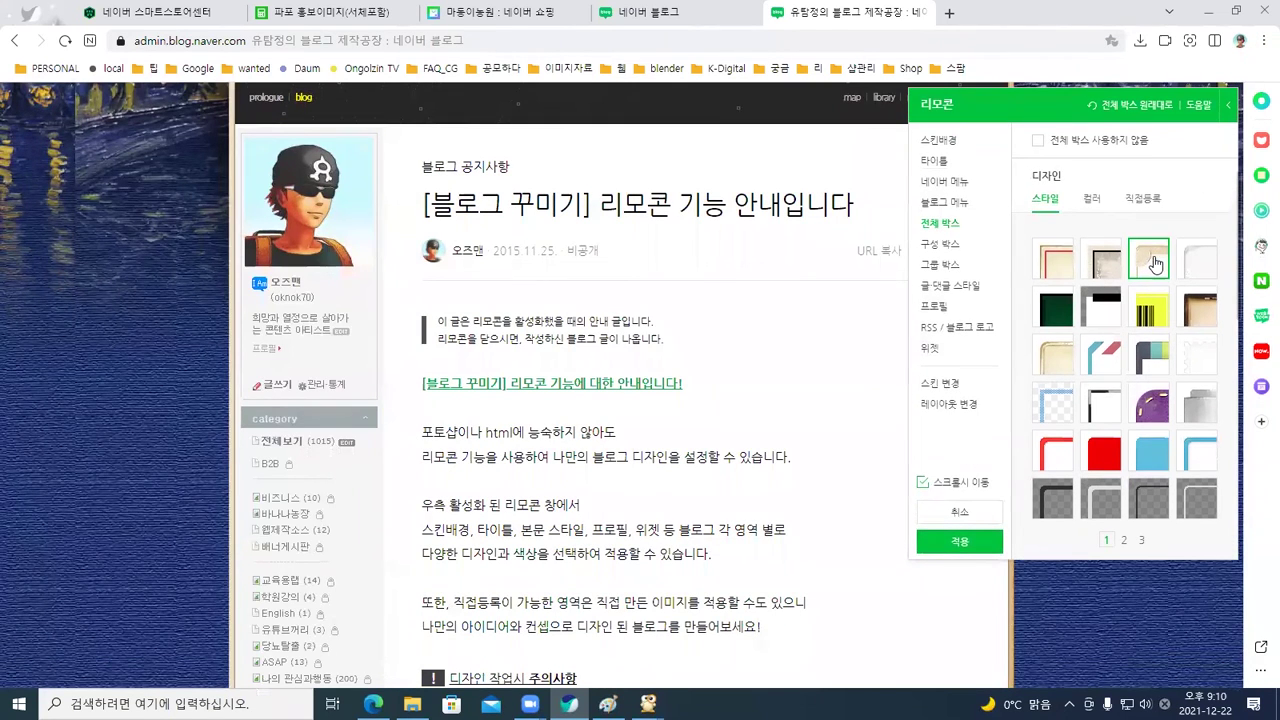
left_click(1064, 362)
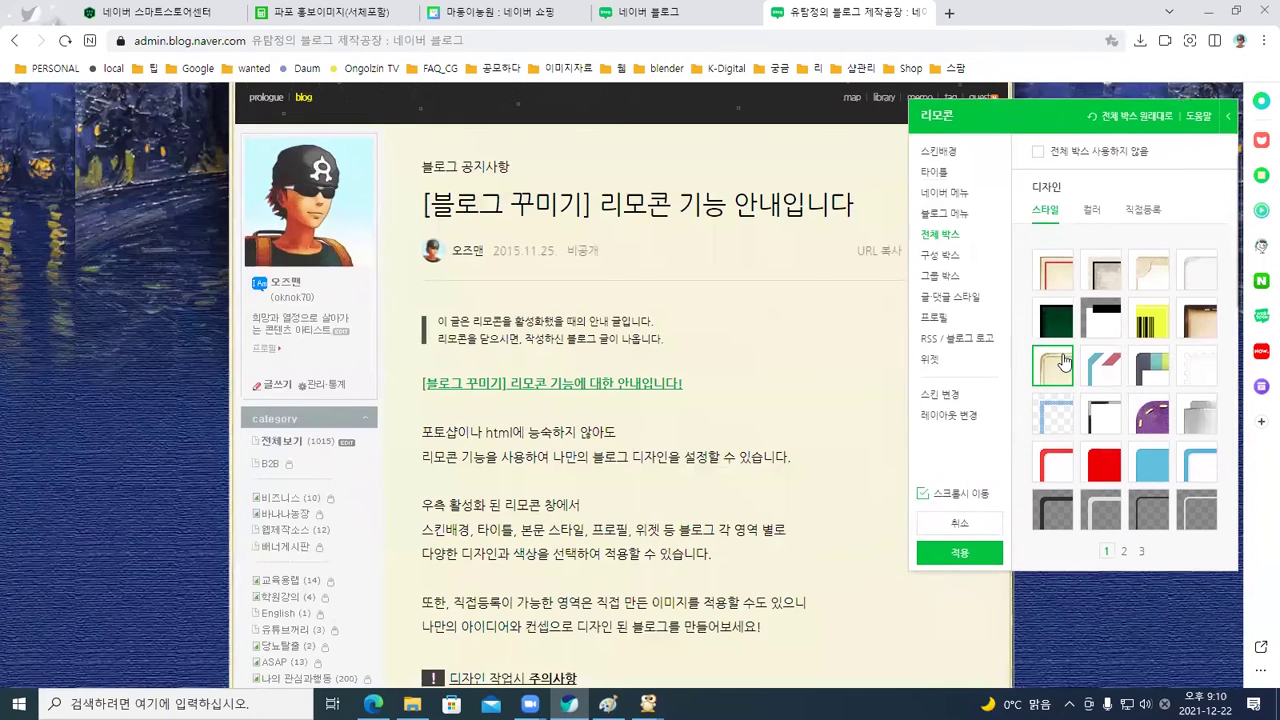
left_click(1098, 407)
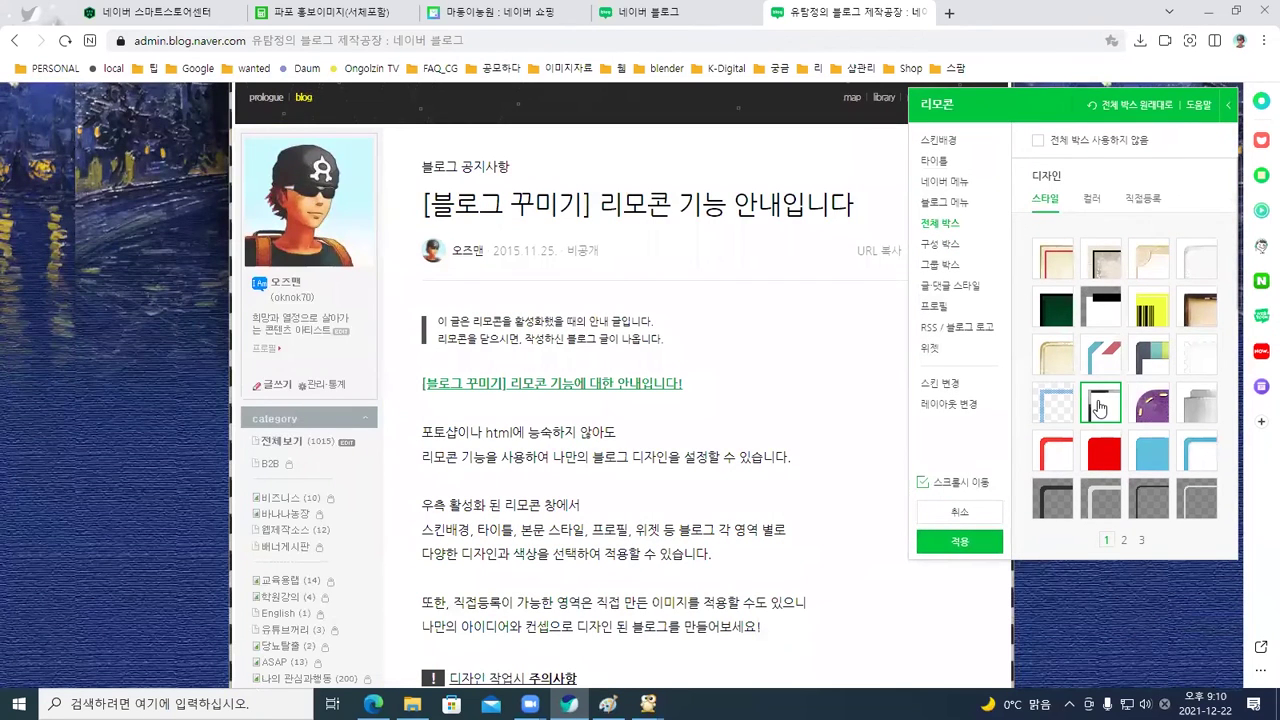
left_click(1055, 452)
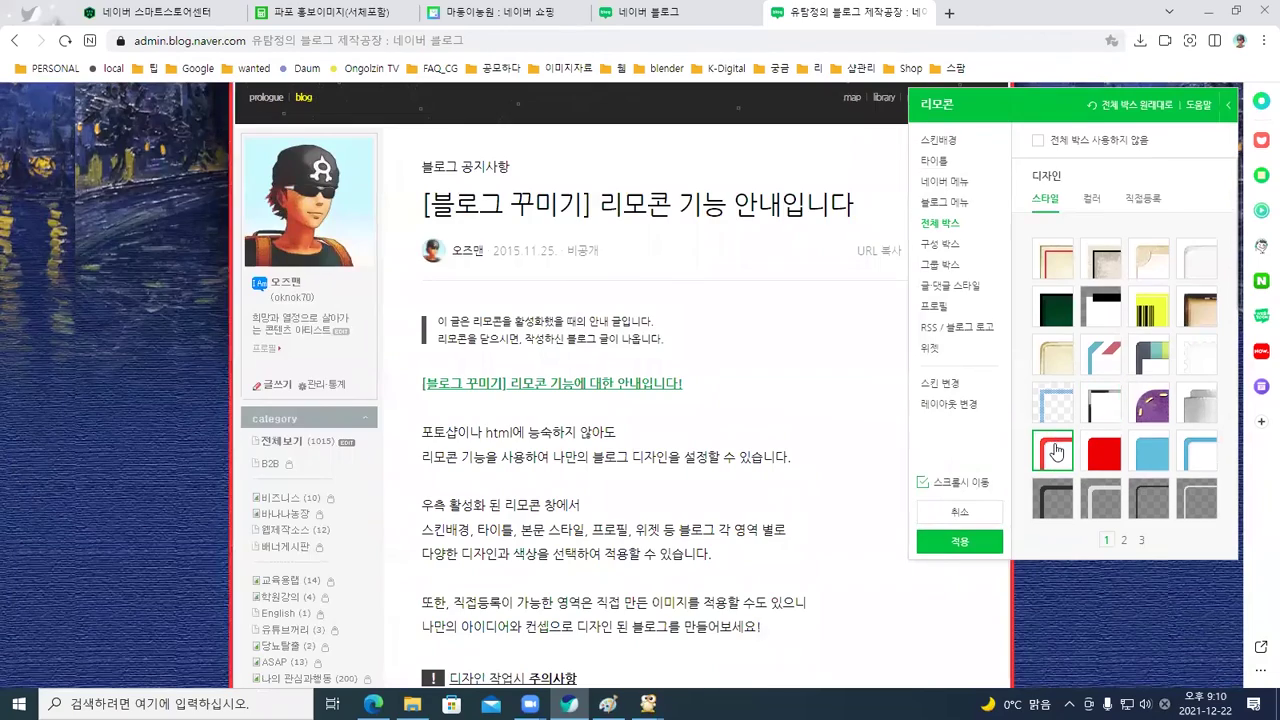
Set the blog's overall box (전체 박스) design to the white style with a light-blue rounded border
scroll(988, 343, "up", 5)
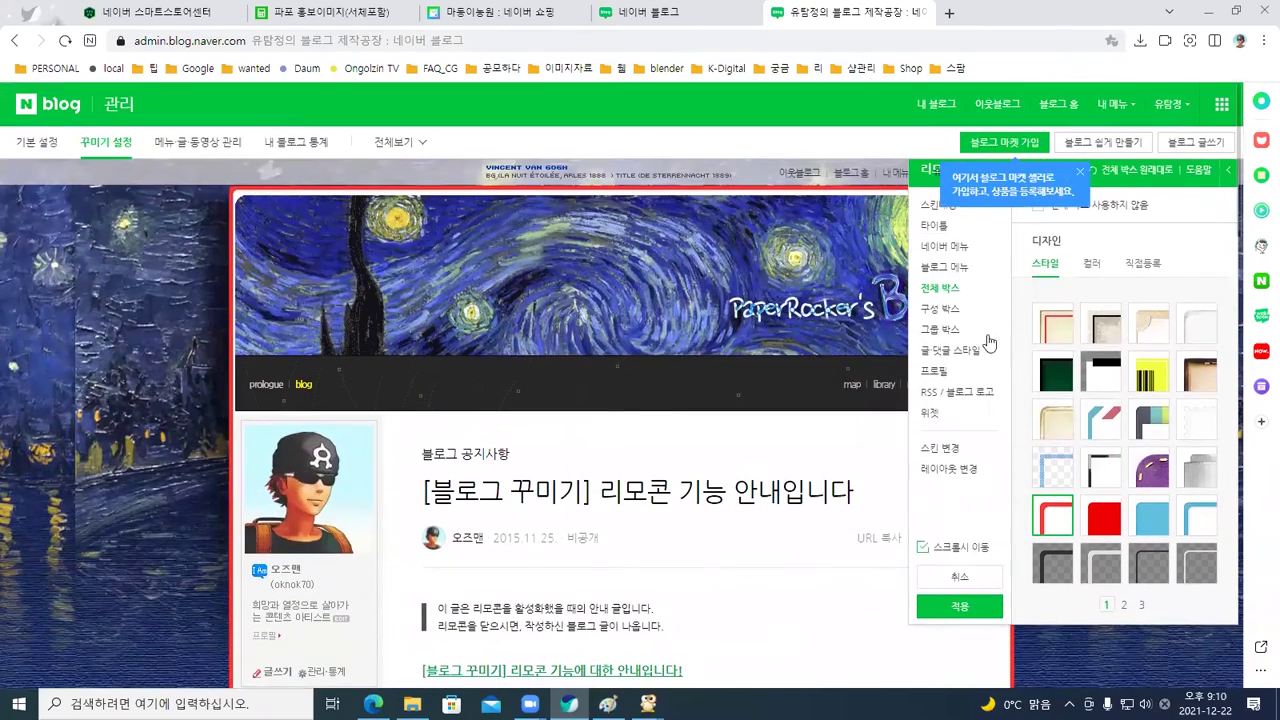
scroll(1192, 450, "down", 2)
left_click(1200, 457)
scroll(449, 355, "up", 2)
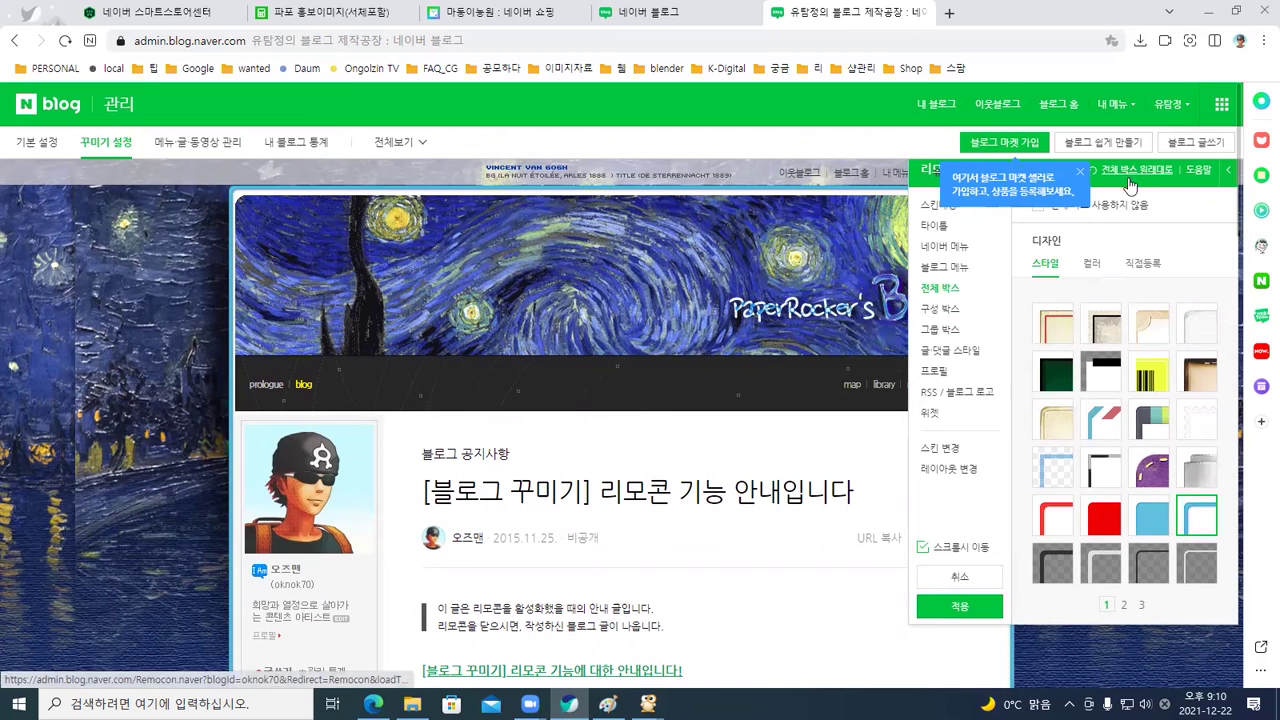
Move the design remote control off the title image and examine the new border down the whole page preview
left_click_drag(1105, 185, 902, 374)
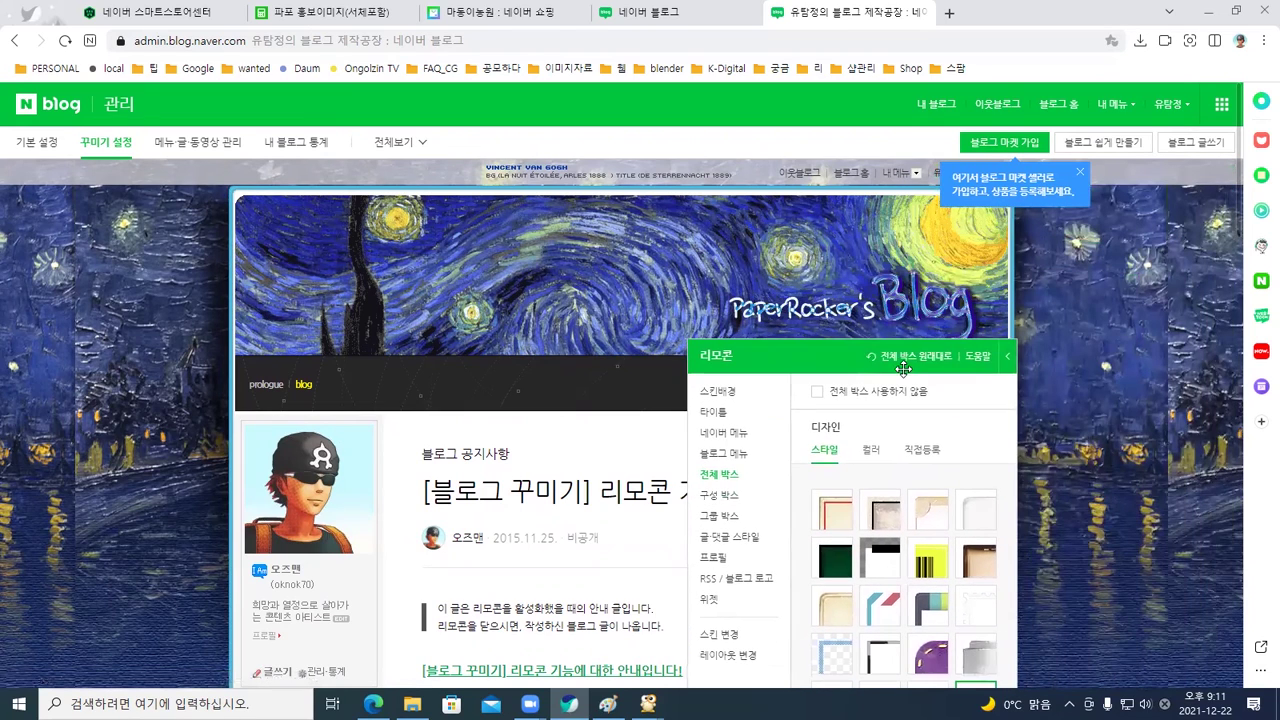
left_click_drag(786, 364, 928, 312)
scroll(670, 348, "down", 2)
scroll(661, 355, "down", 5)
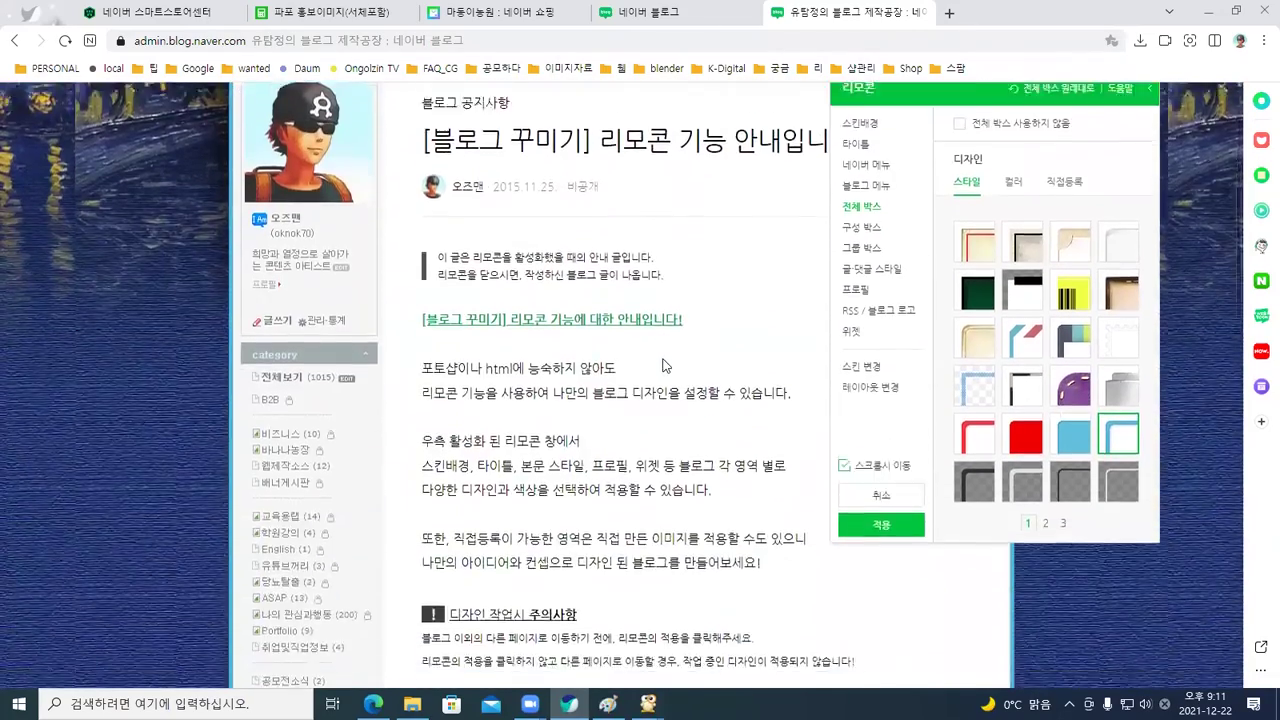
scroll(668, 358, "down", 6)
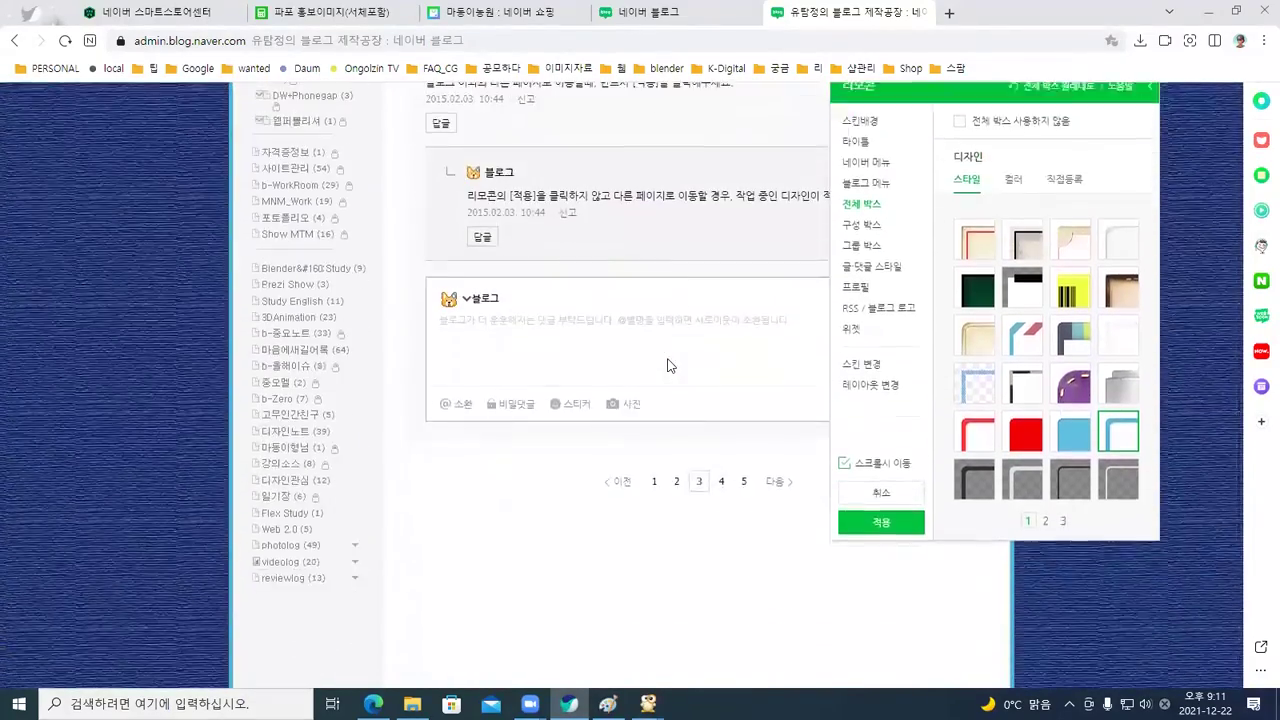
scroll(670, 362, "down", 1)
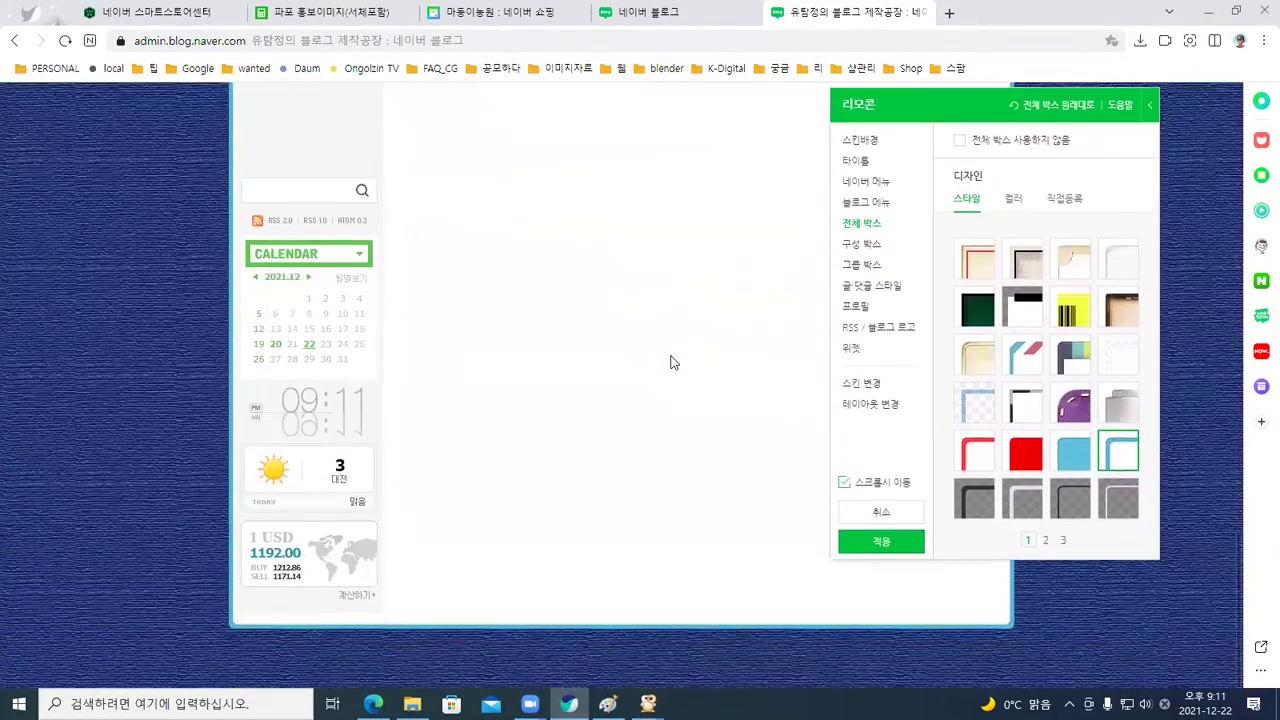
scroll(680, 355, "up", 8)
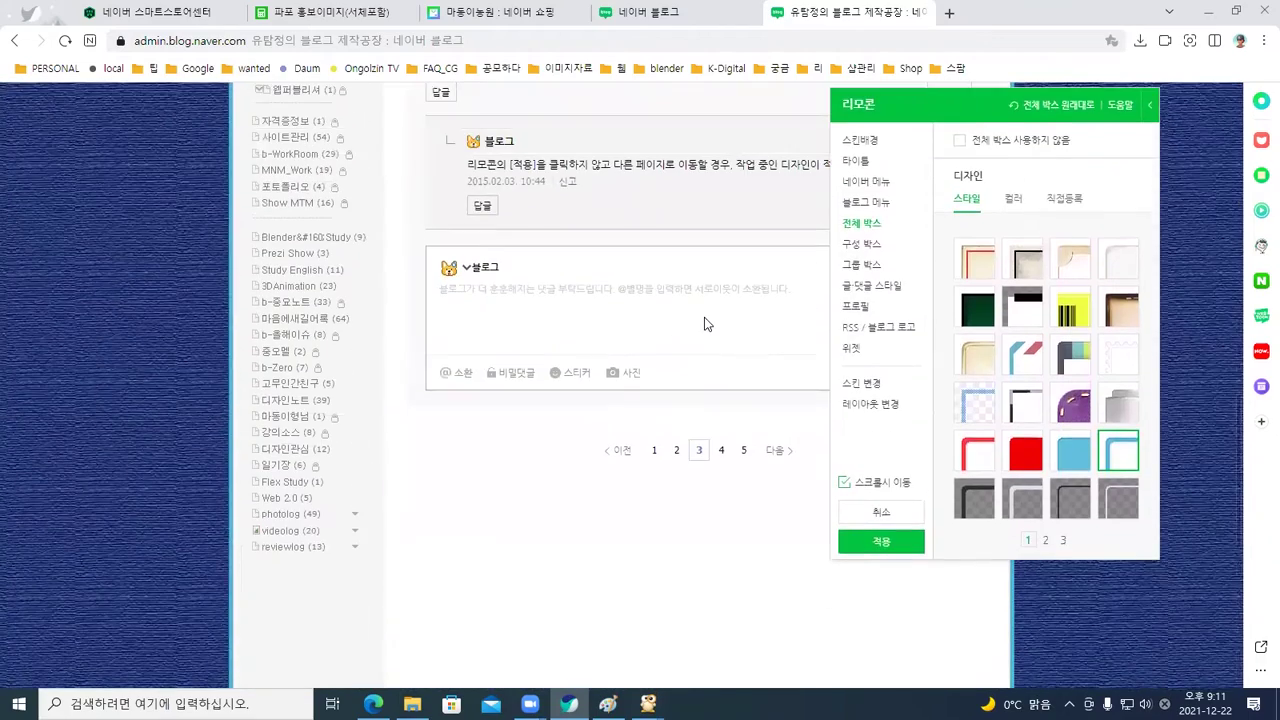
scroll(549, 324, "up", 3)
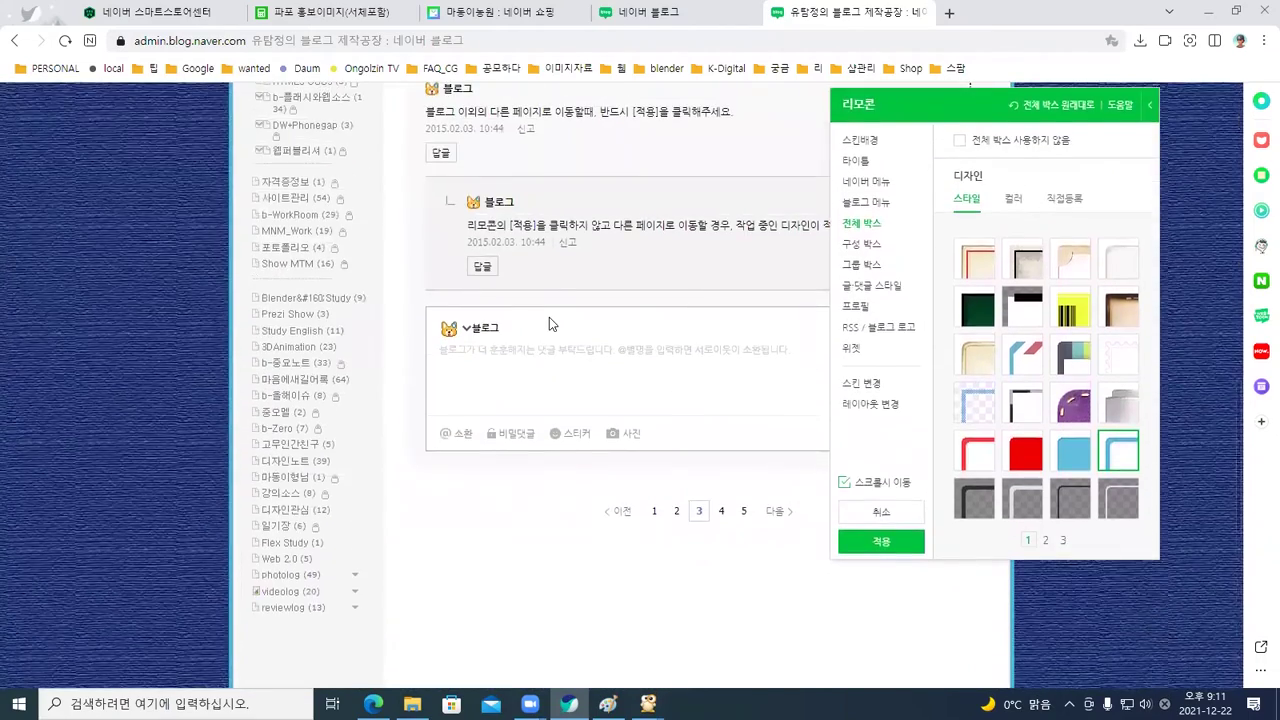
scroll(557, 323, "up", 4)
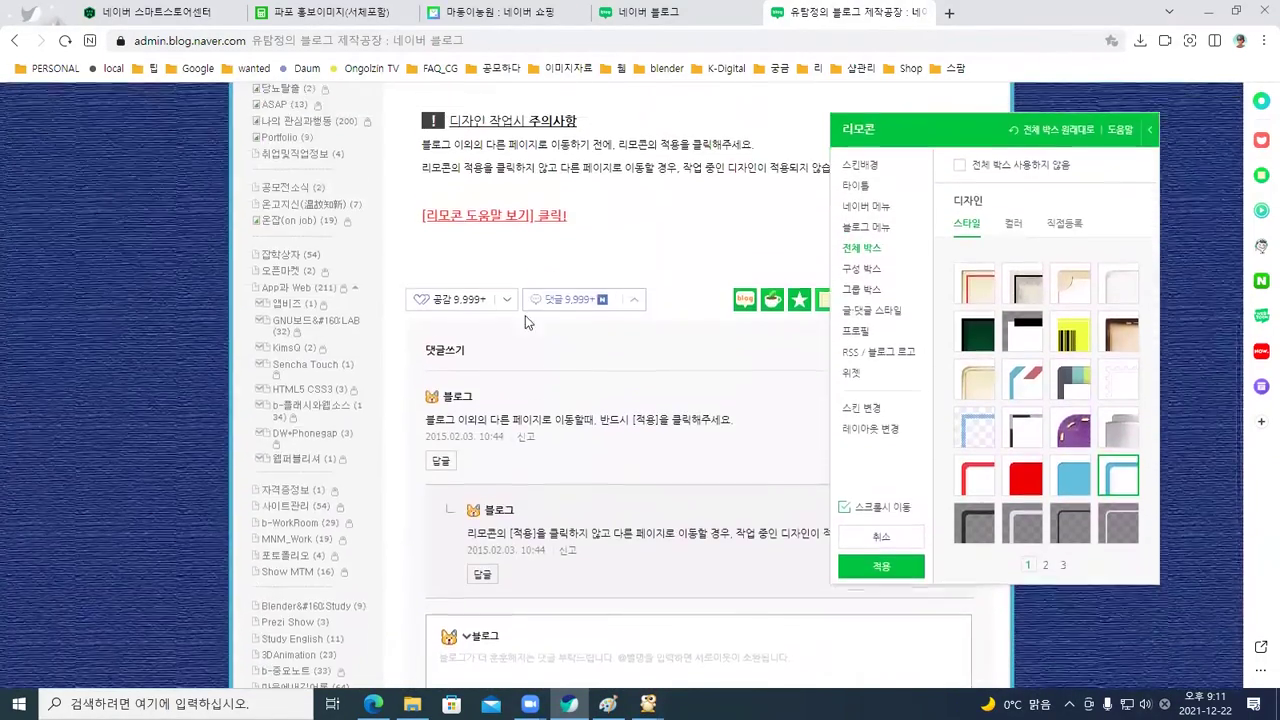
scroll(350, 317, "up", 1)
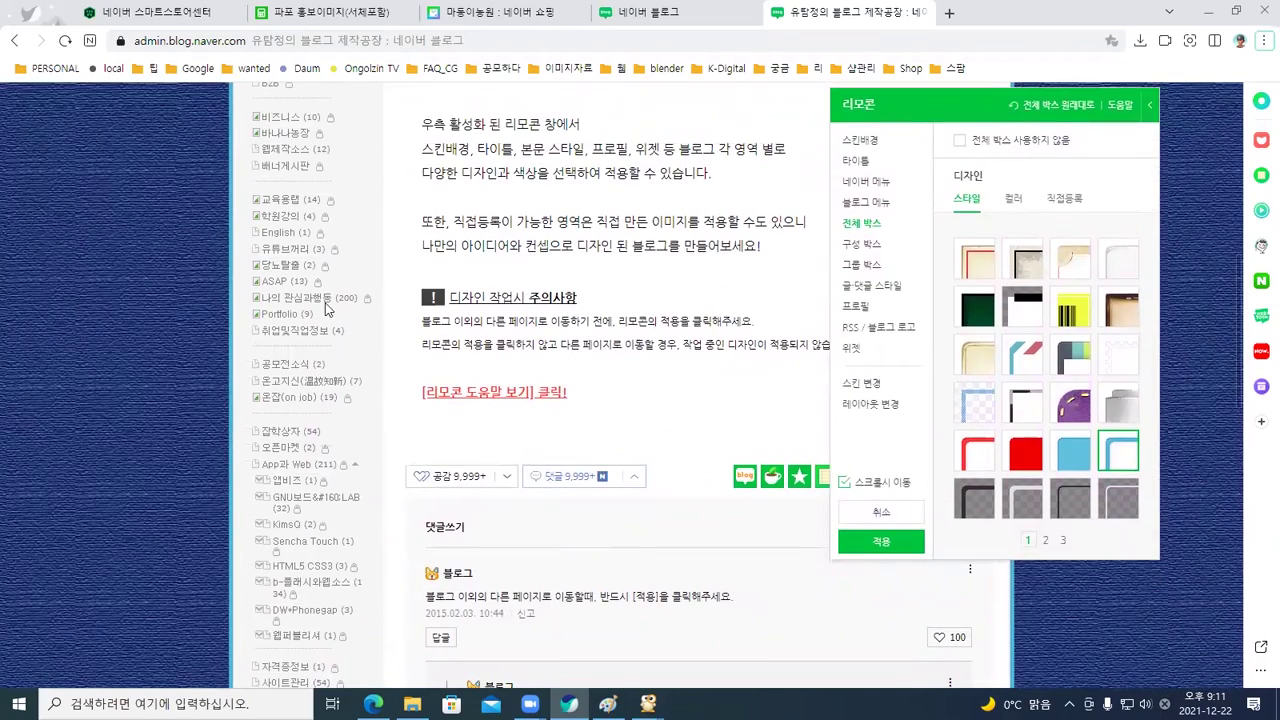
scroll(350, 298, "up", 8)
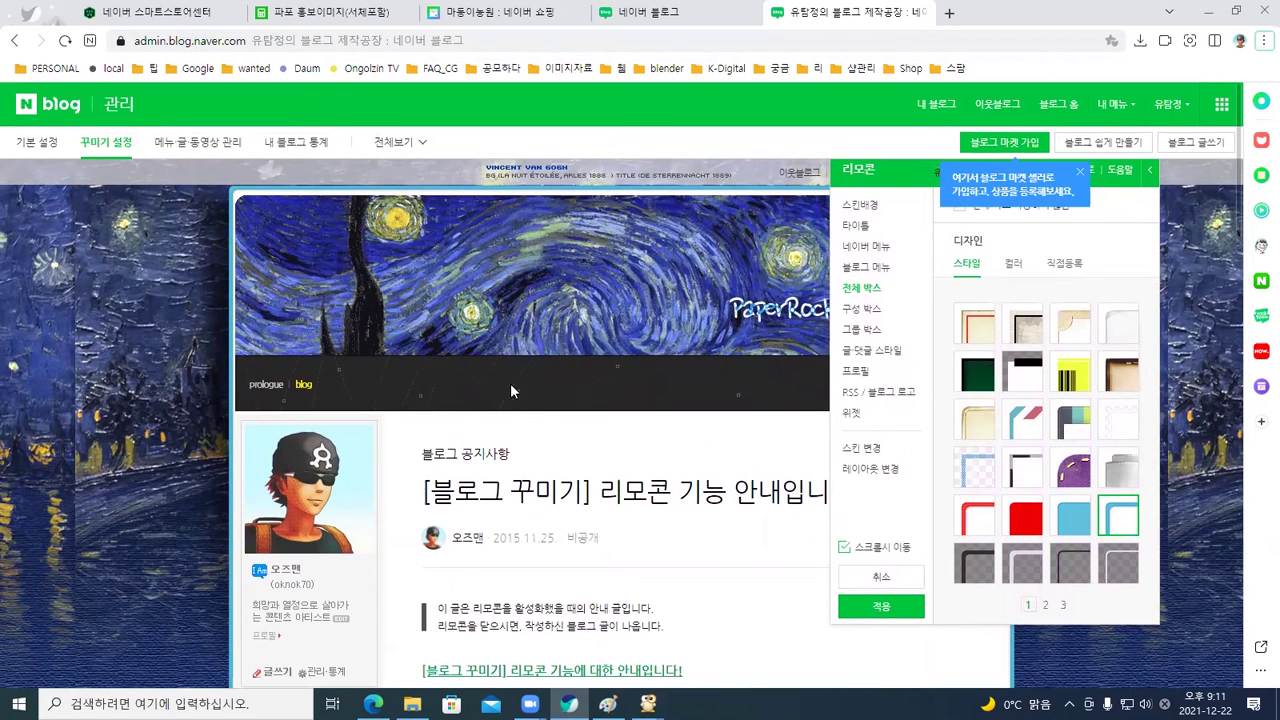
Apply the current design to the blog without saving it as a custom skin, and check the border on the prologue page
left_click(881, 607)
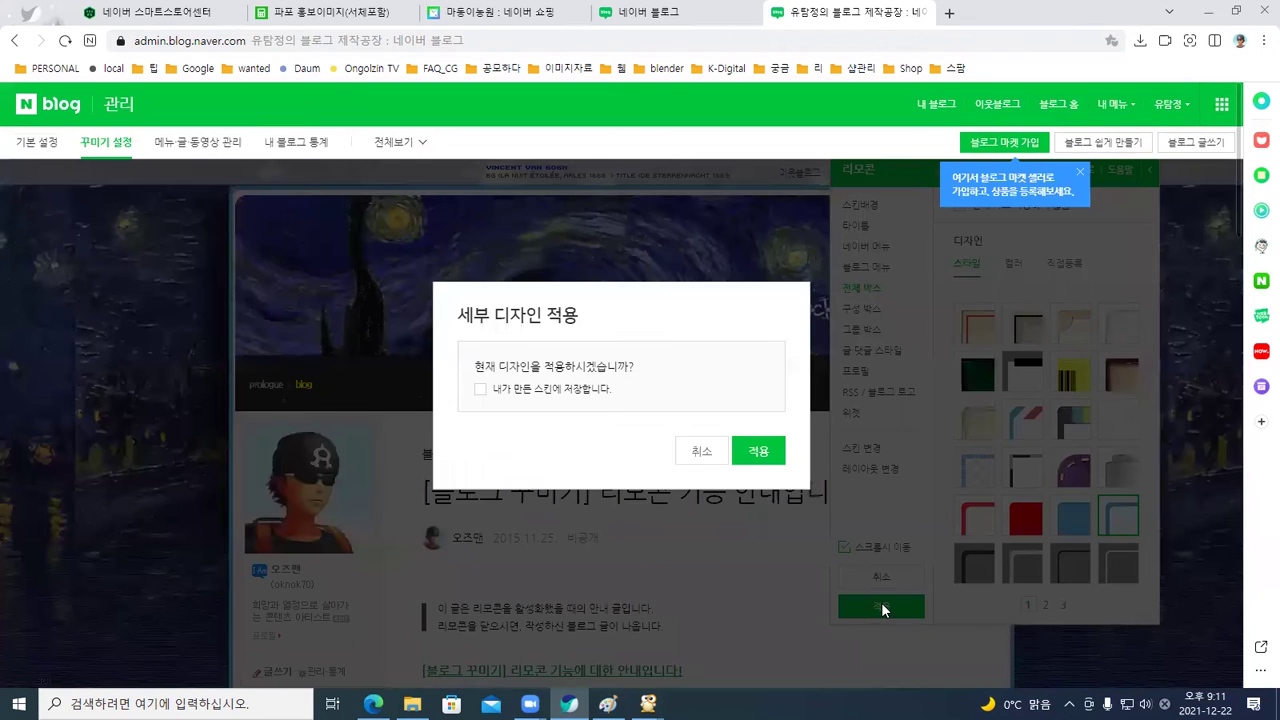
left_click(756, 453)
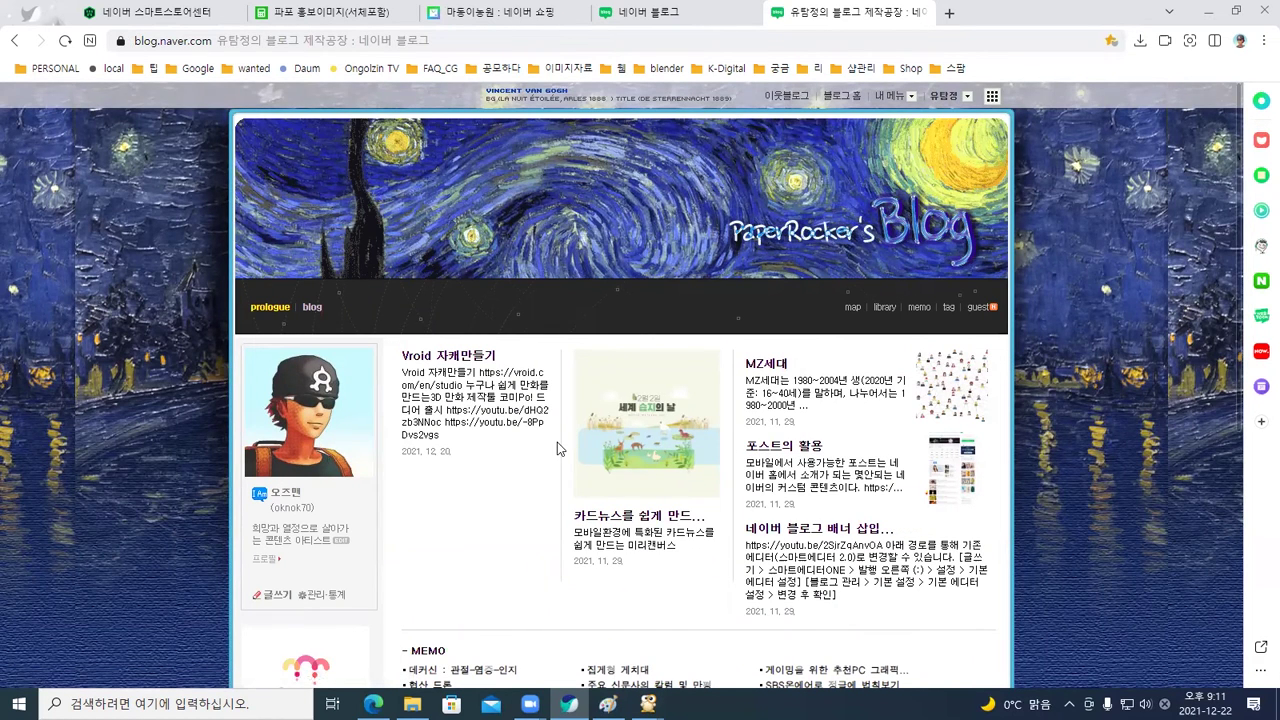
scroll(557, 442, "down", 1)
scroll(557, 442, "down", 1)
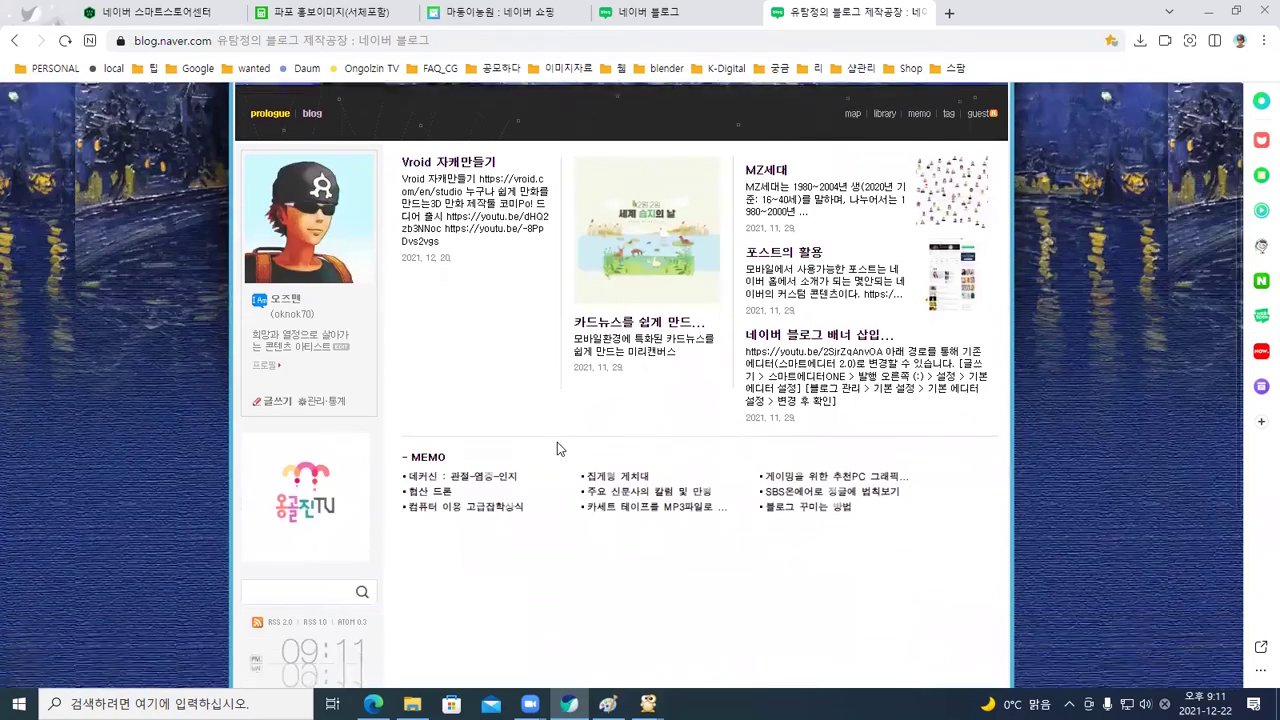
scroll(585, 413, "down", 2)
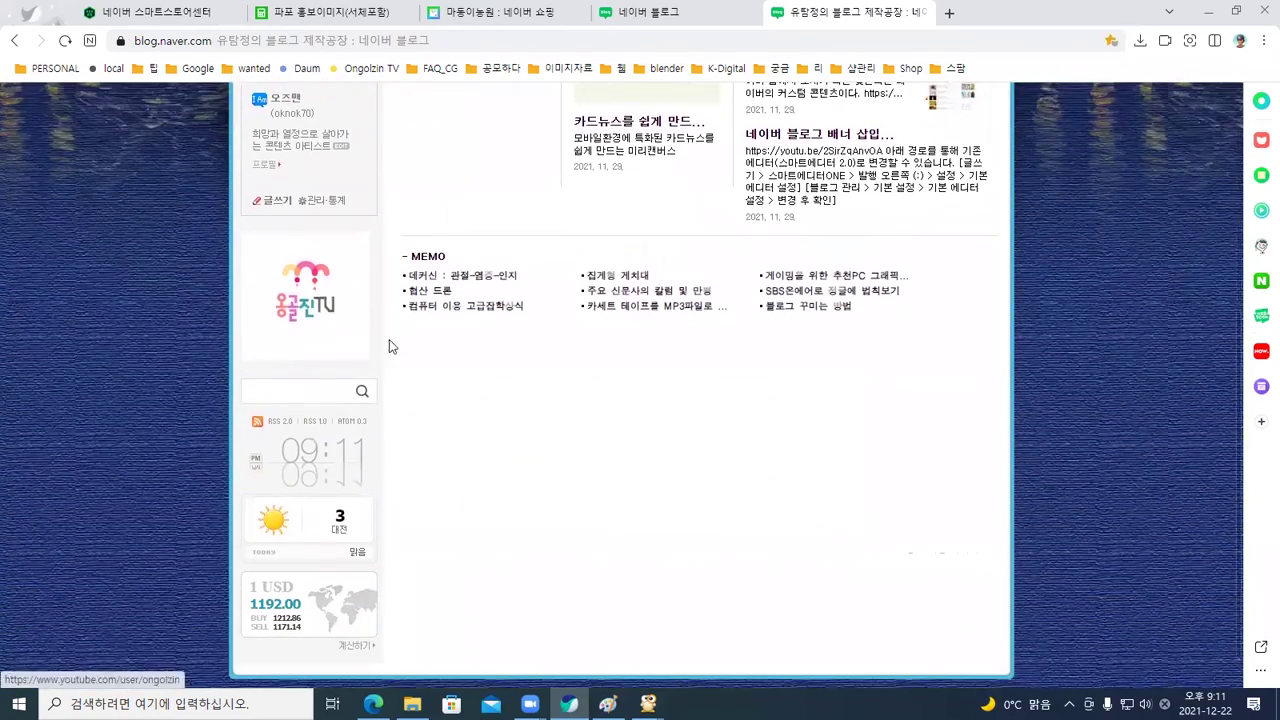
scroll(389, 343, "up", 4)
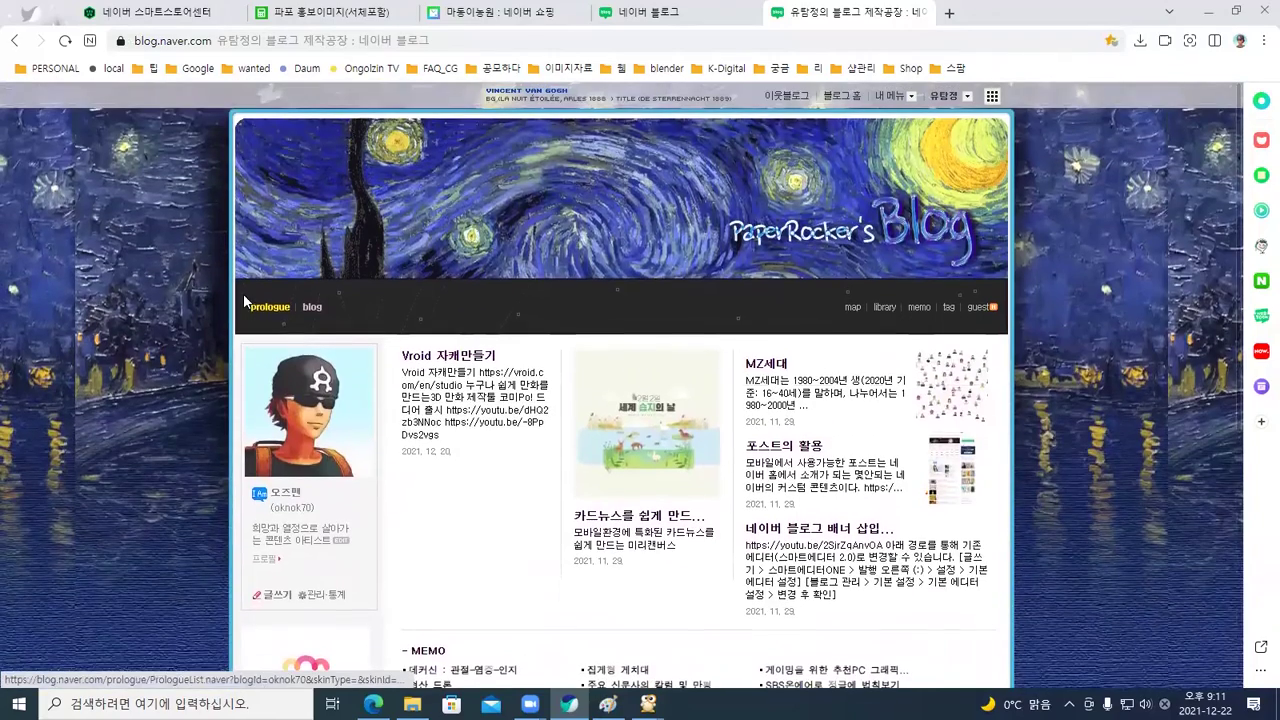
Open the blog section and look through the category list and the Portfolio posts in the new design
left_click(312, 307)
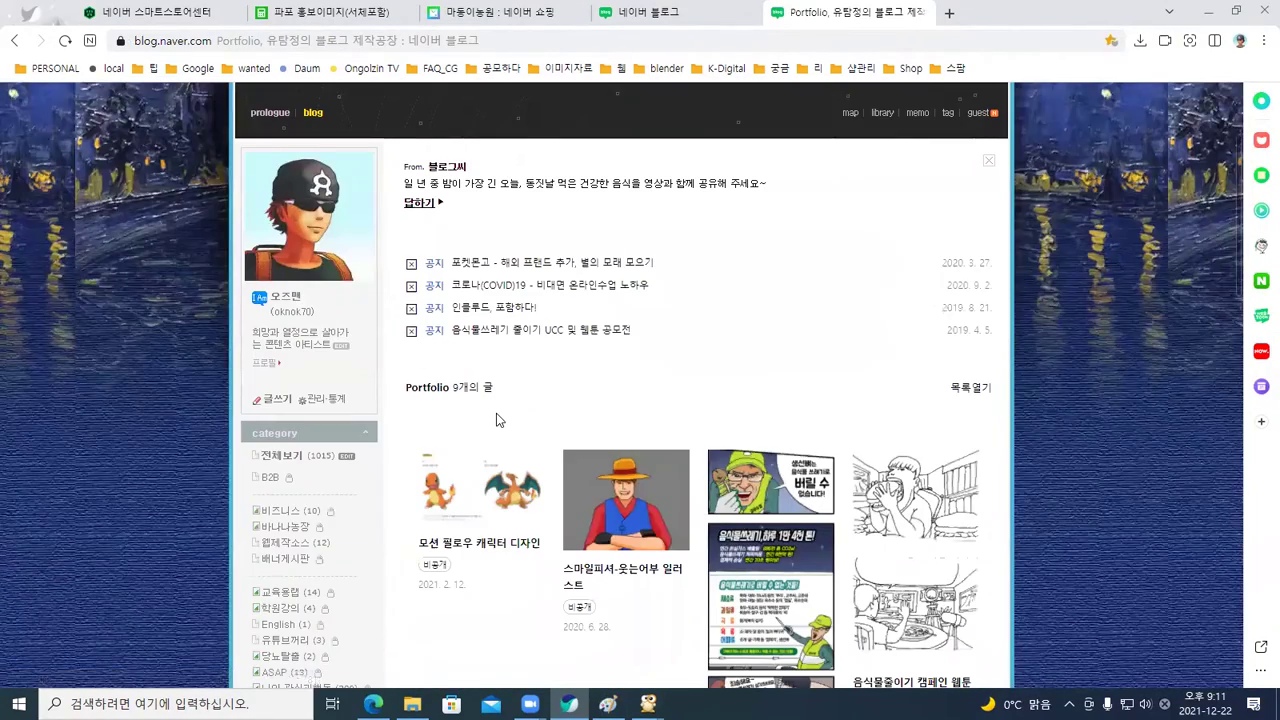
scroll(500, 420, "down", 2)
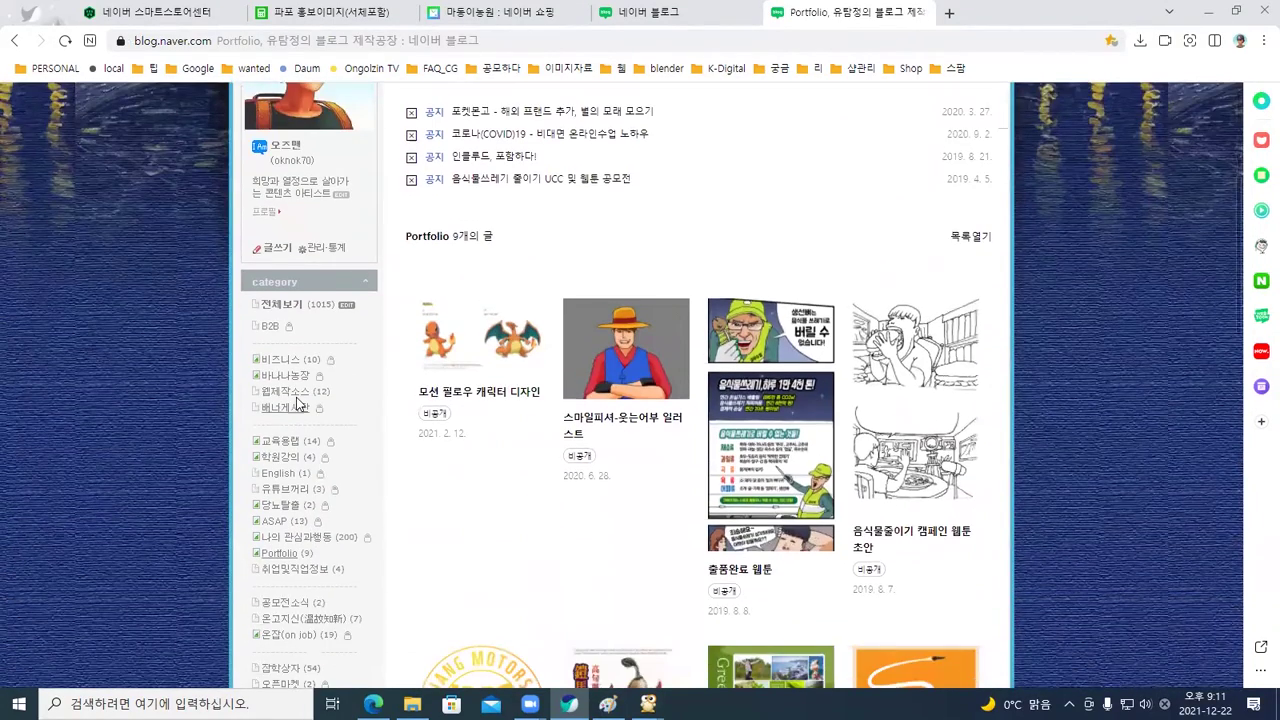
key("alt")
scroll(406, 367, "up", 1)
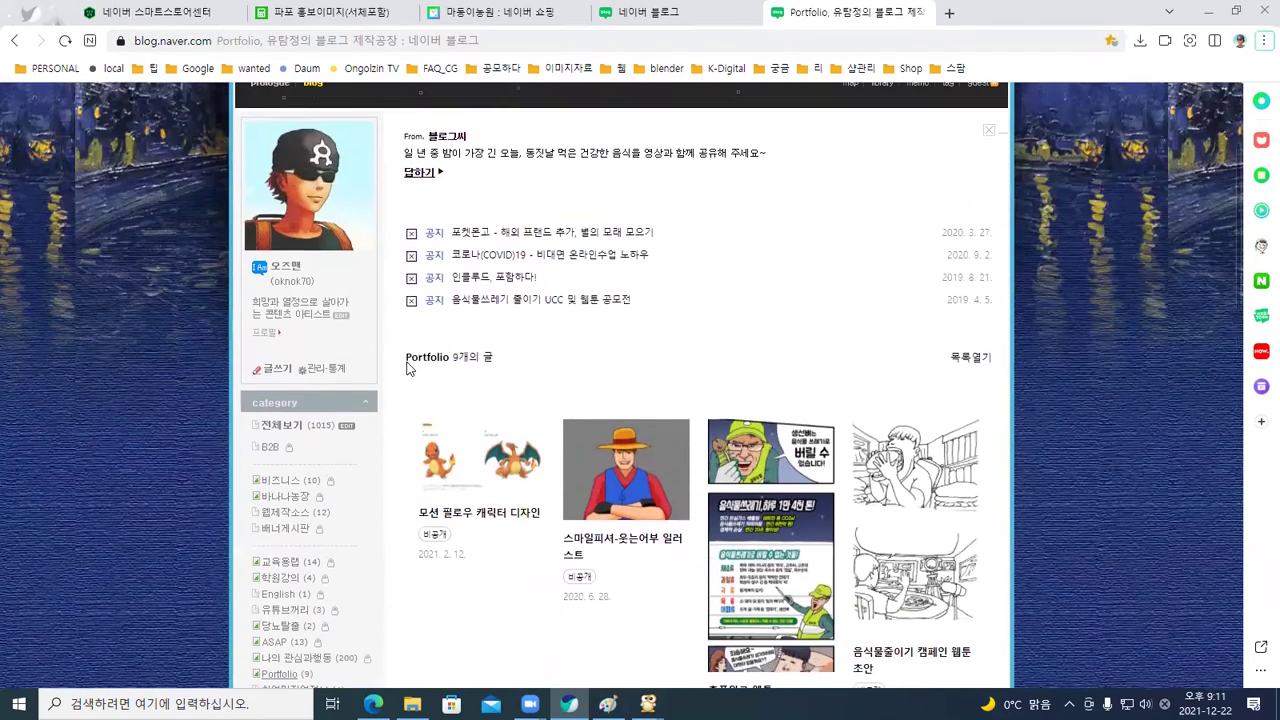
scroll(406, 368, "down", 3)
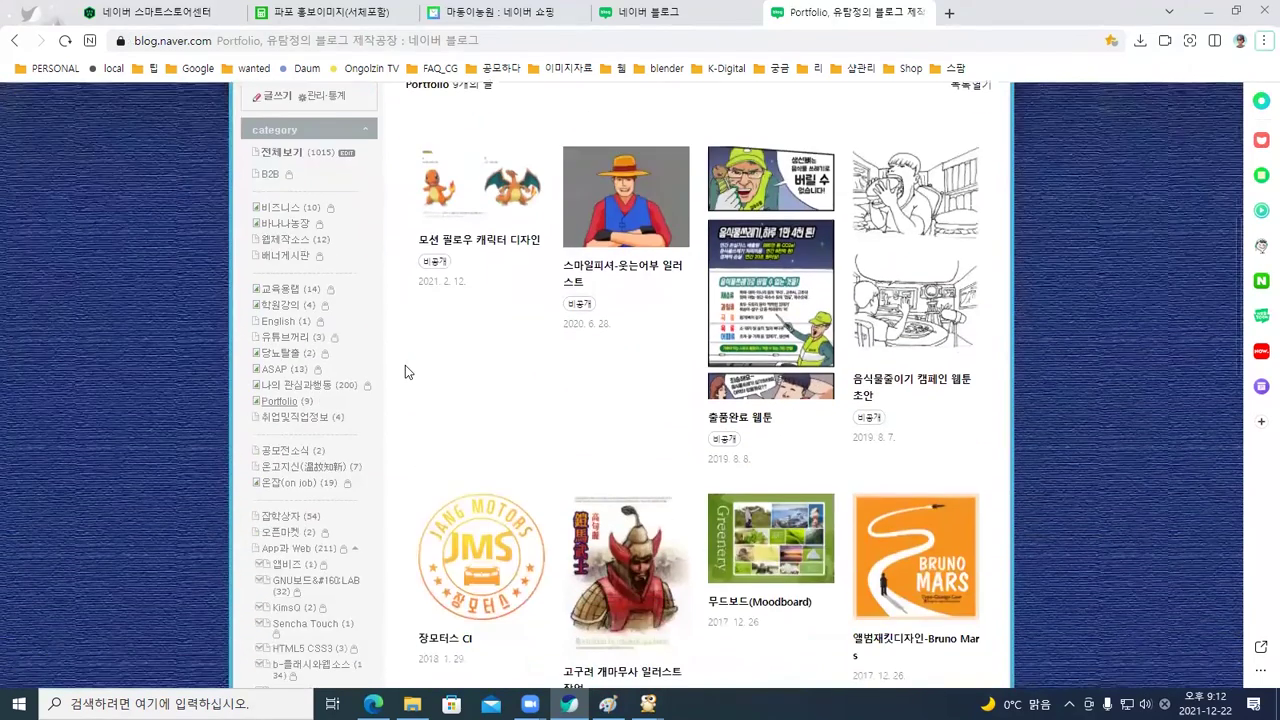
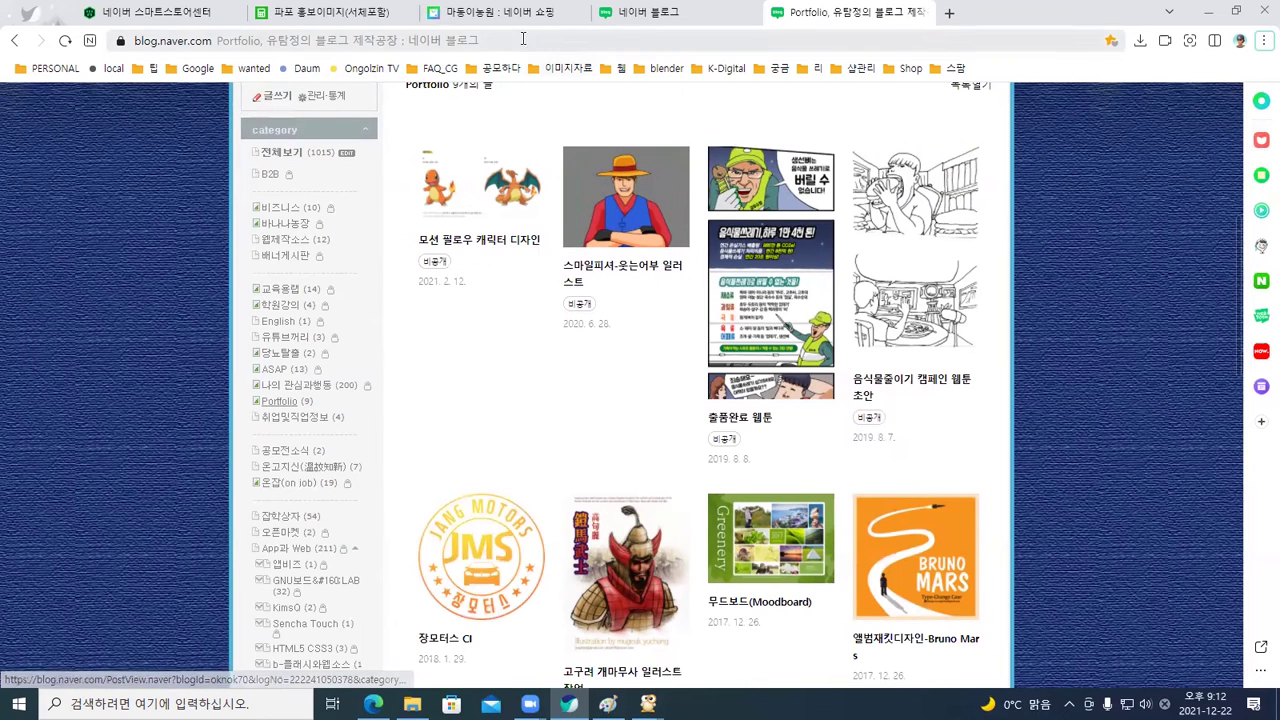
Switch to the 마동이농원 Naver Shopping results and open the product page for the 루파머스 수세미 샴푸 200ml
left_click(485, 12)
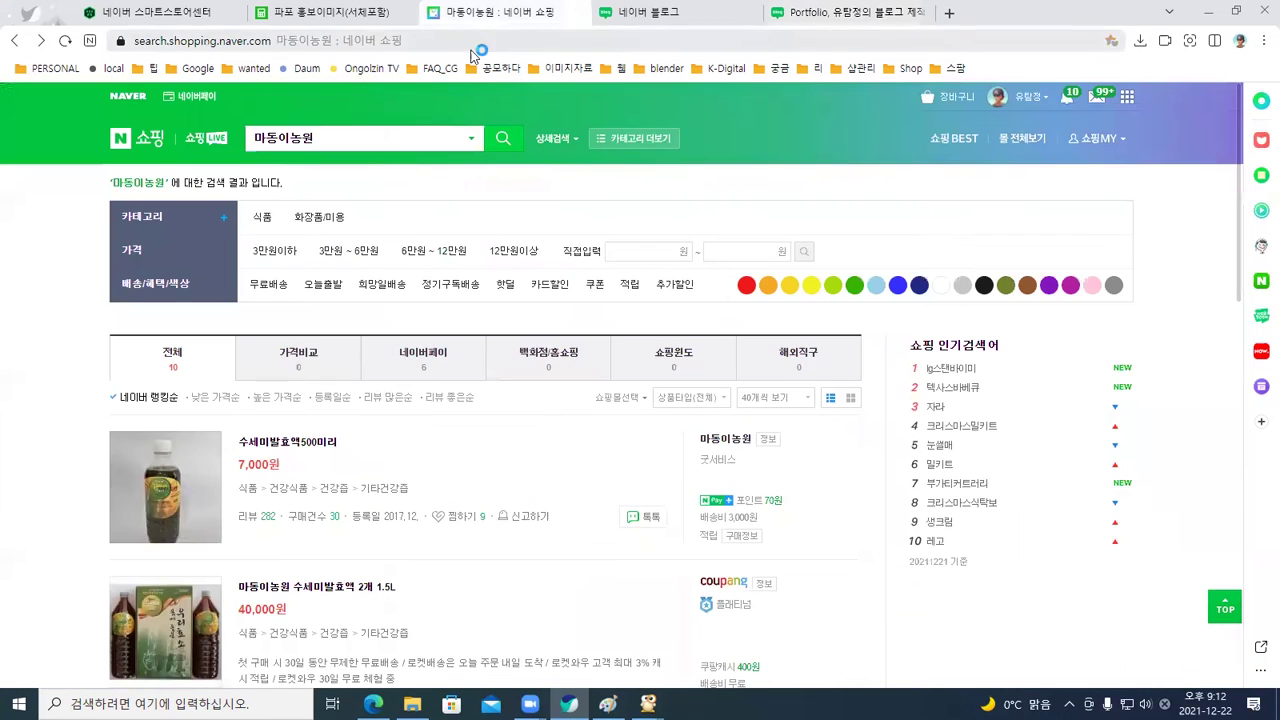
left_click(642, 14)
left_click(843, 14)
left_click(642, 14)
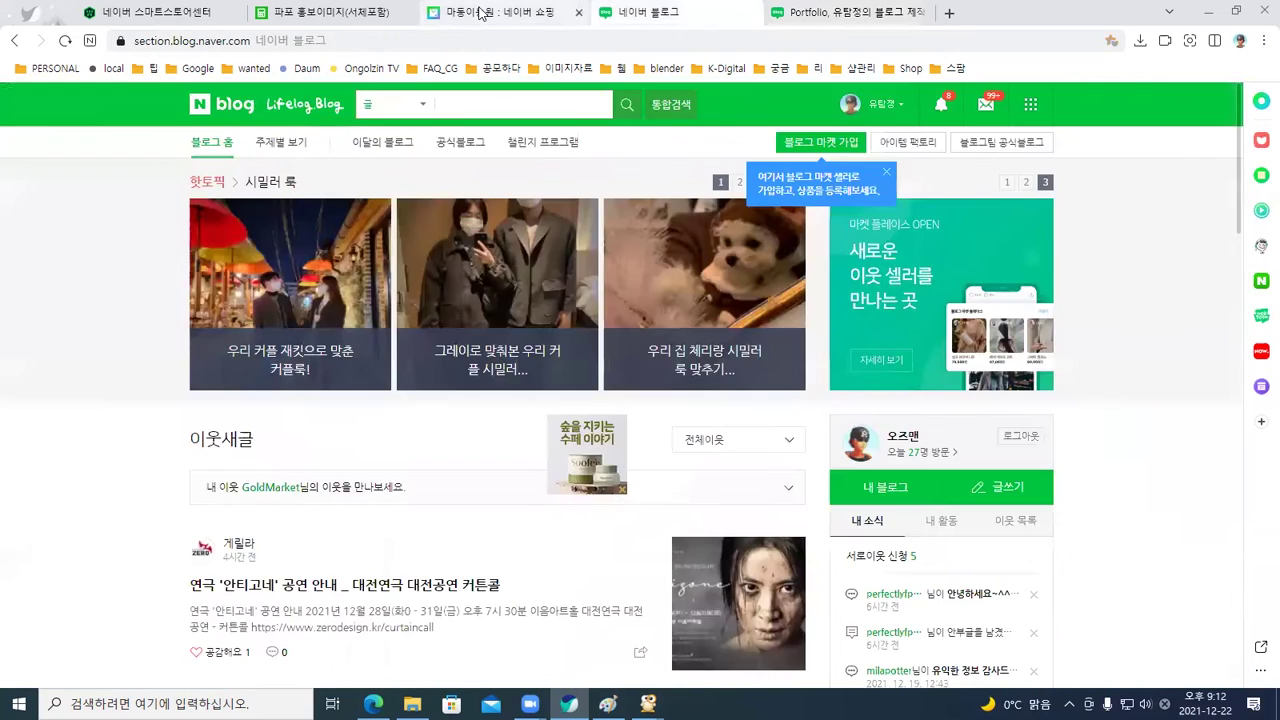
left_click(487, 12)
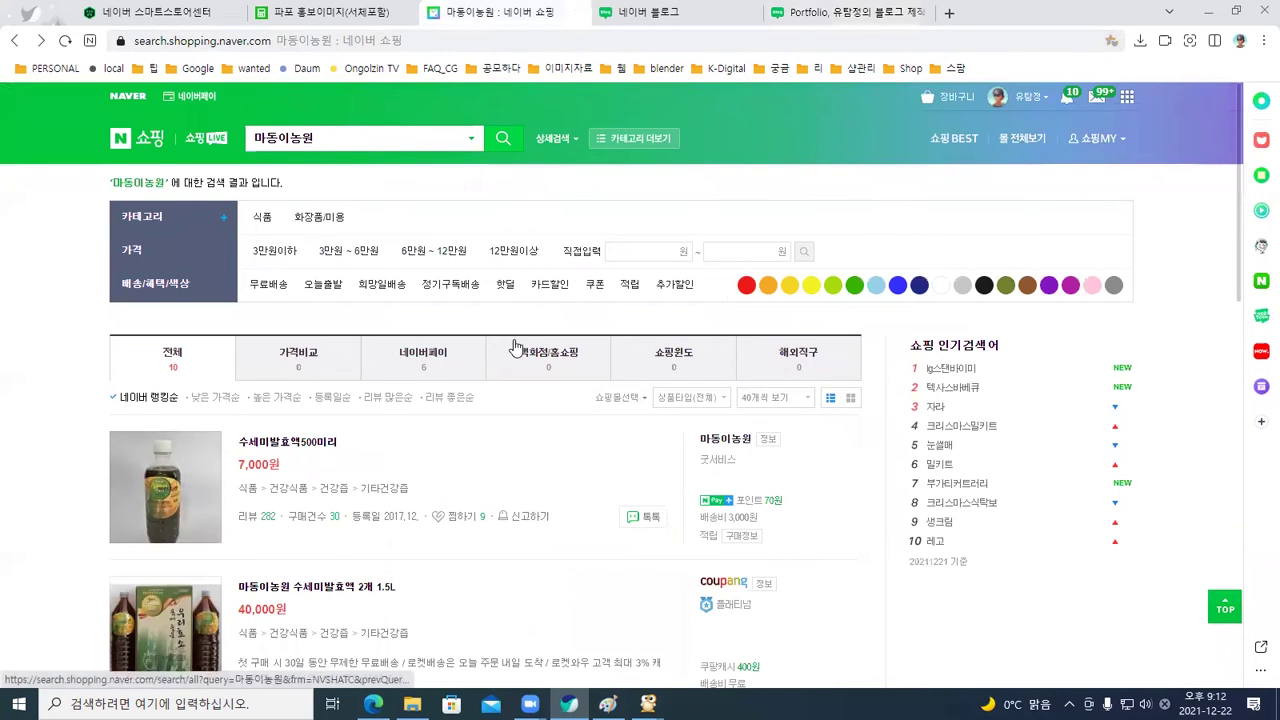
scroll(320, 464, "down", 2)
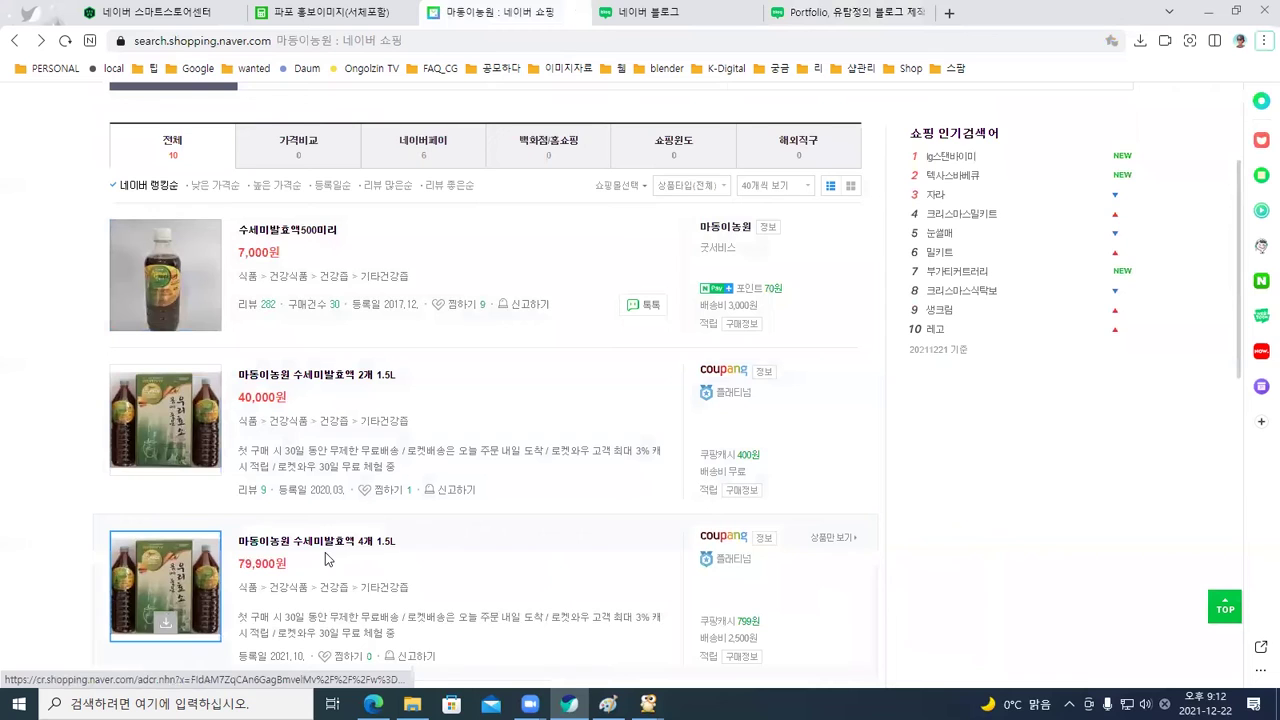
scroll(330, 552, "down", 5)
scroll(335, 552, "down", 6)
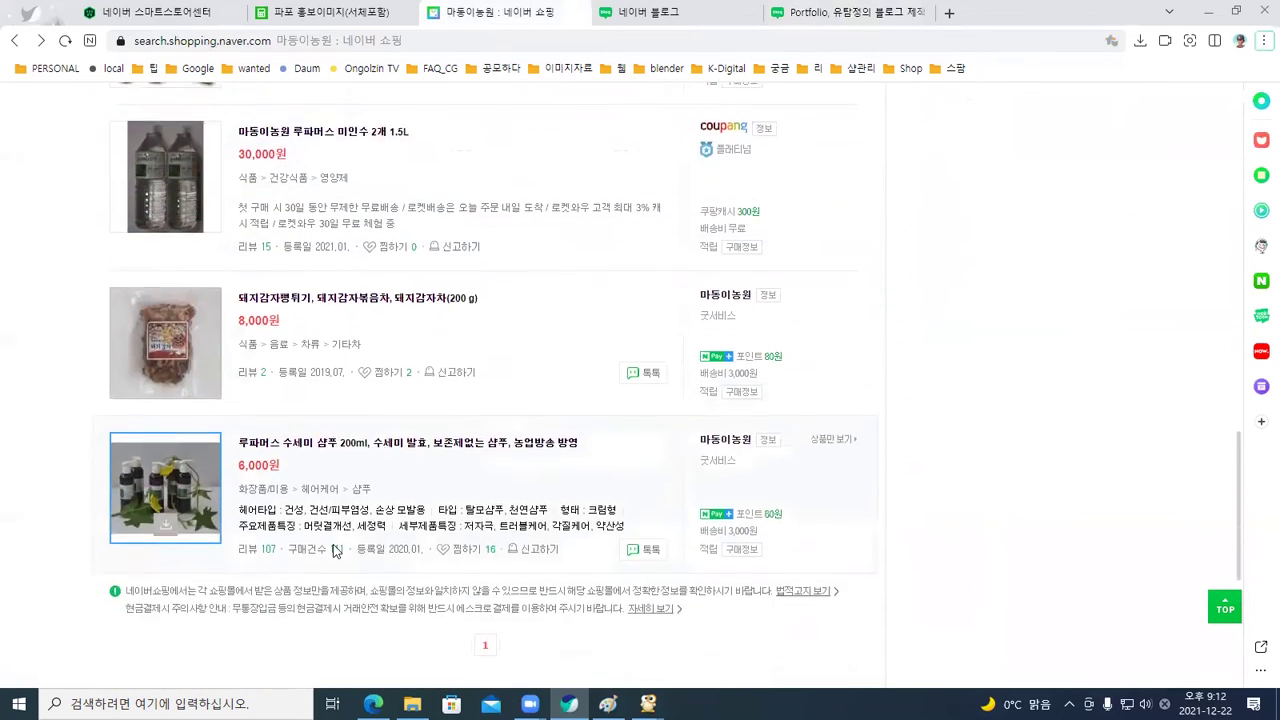
left_click(330, 356)
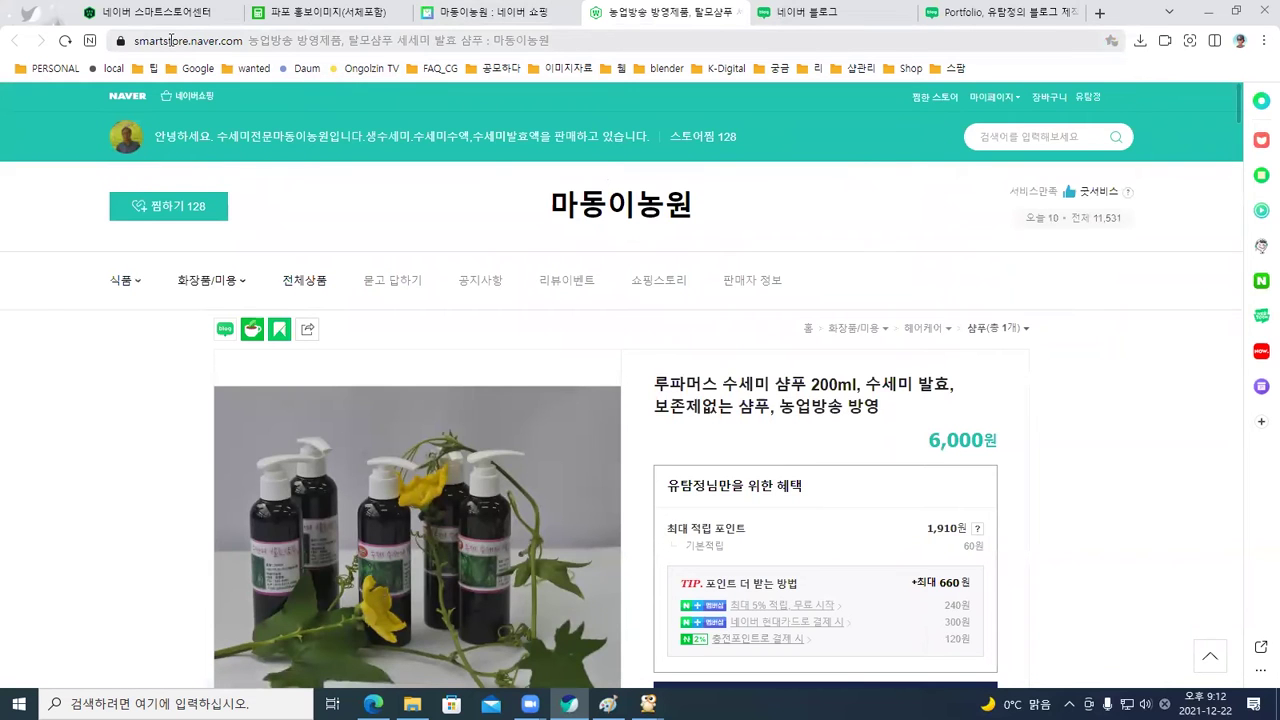
Copy the shampoo product page's URL from its sharing options
left_click(194, 42)
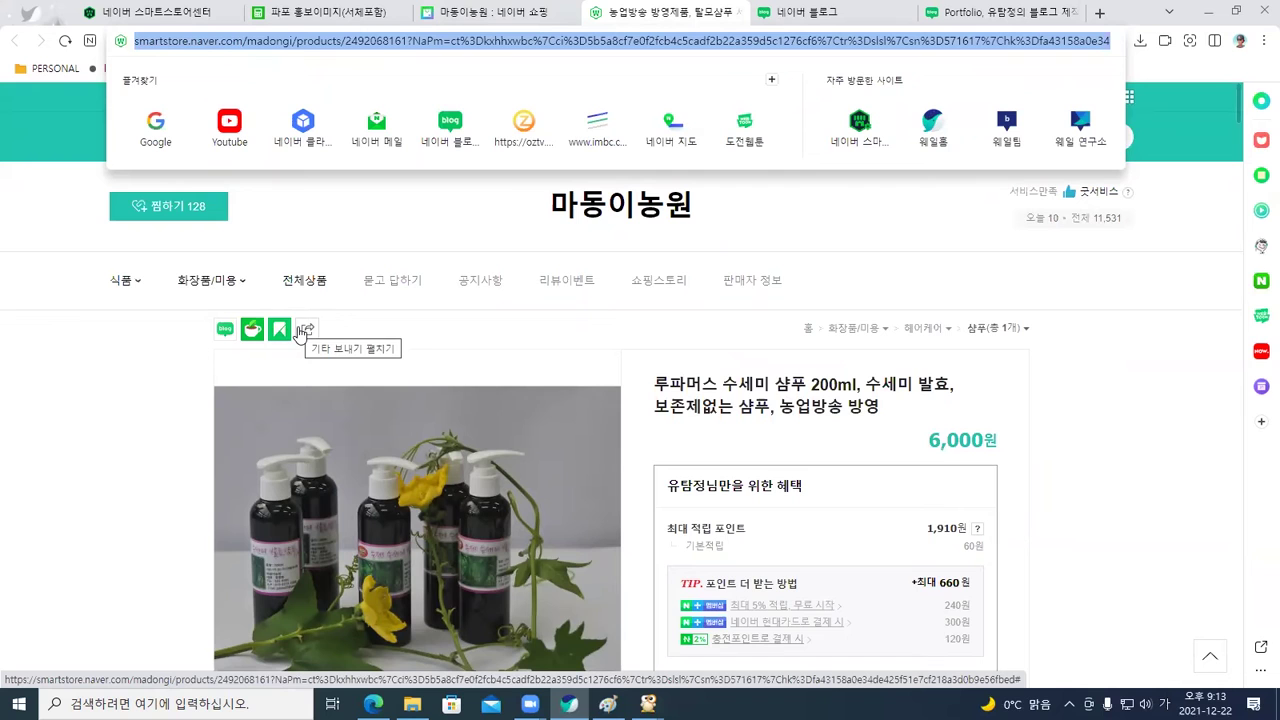
left_click(306, 331)
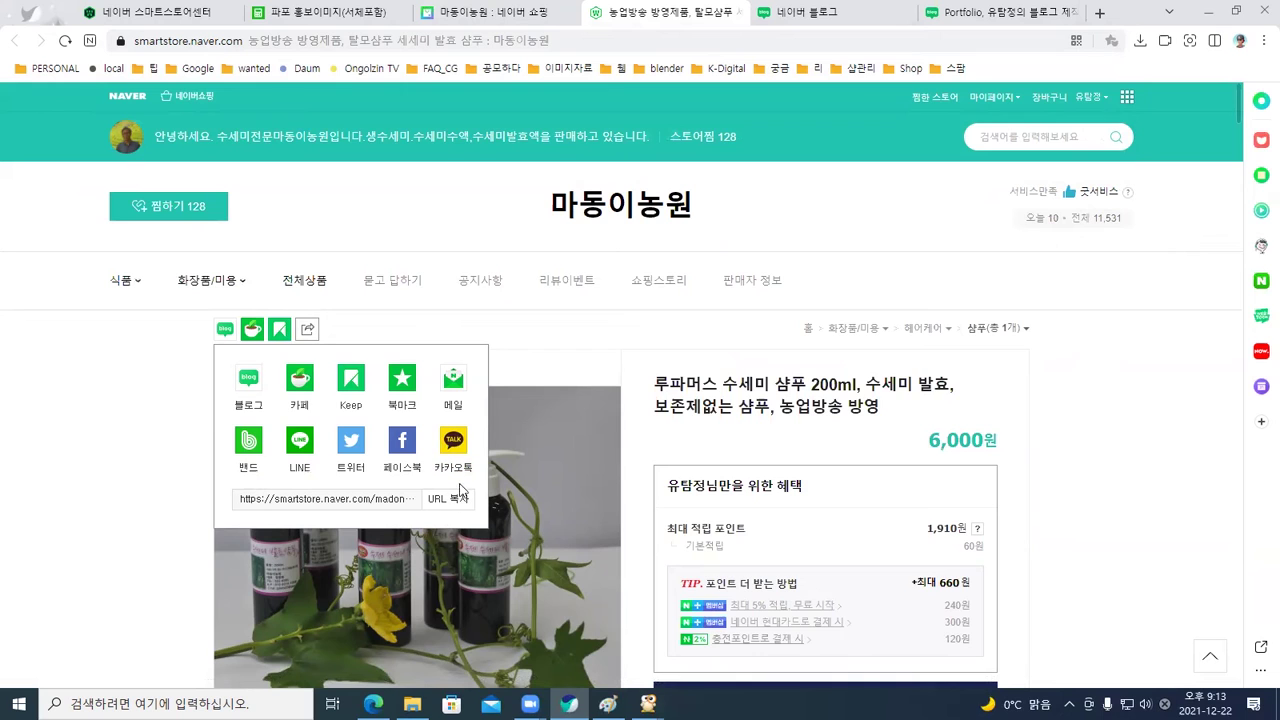
left_click(450, 500)
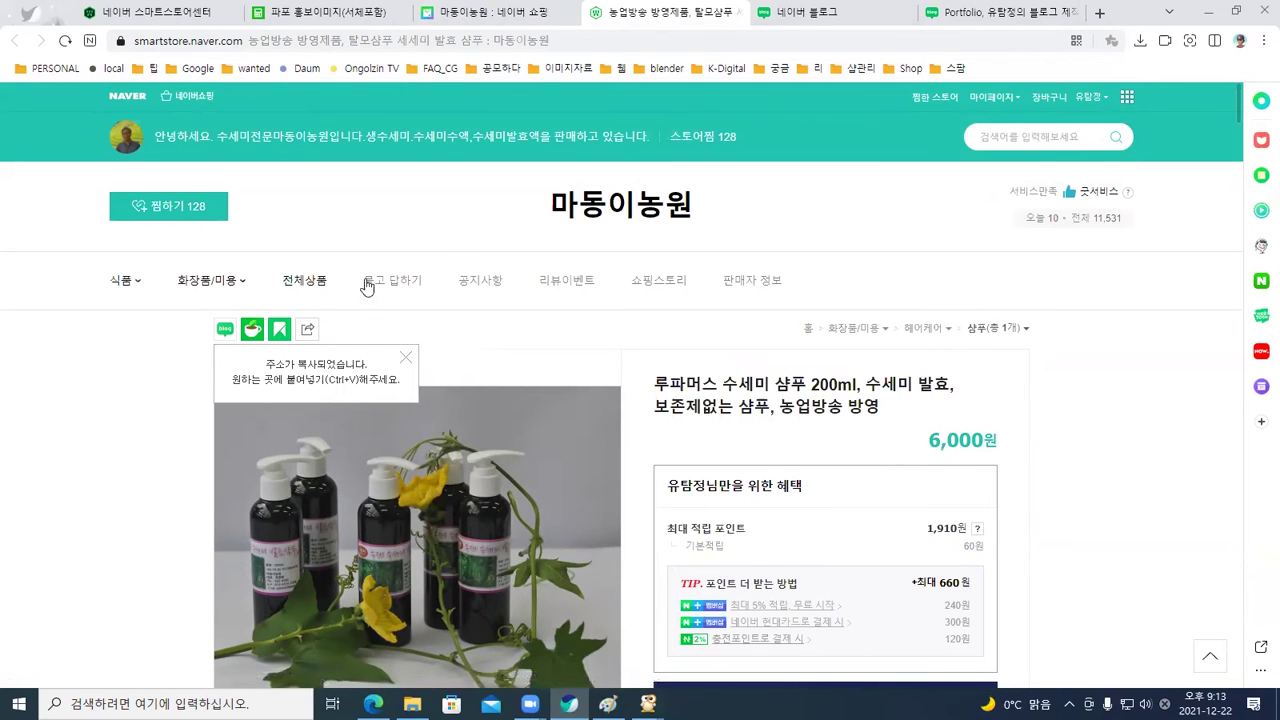
Return to the blog, open the 온고지신 category, and open the post 달고 맛있는 성환 배 for editing
mouse_move(817, 16)
left_click(990, 13)
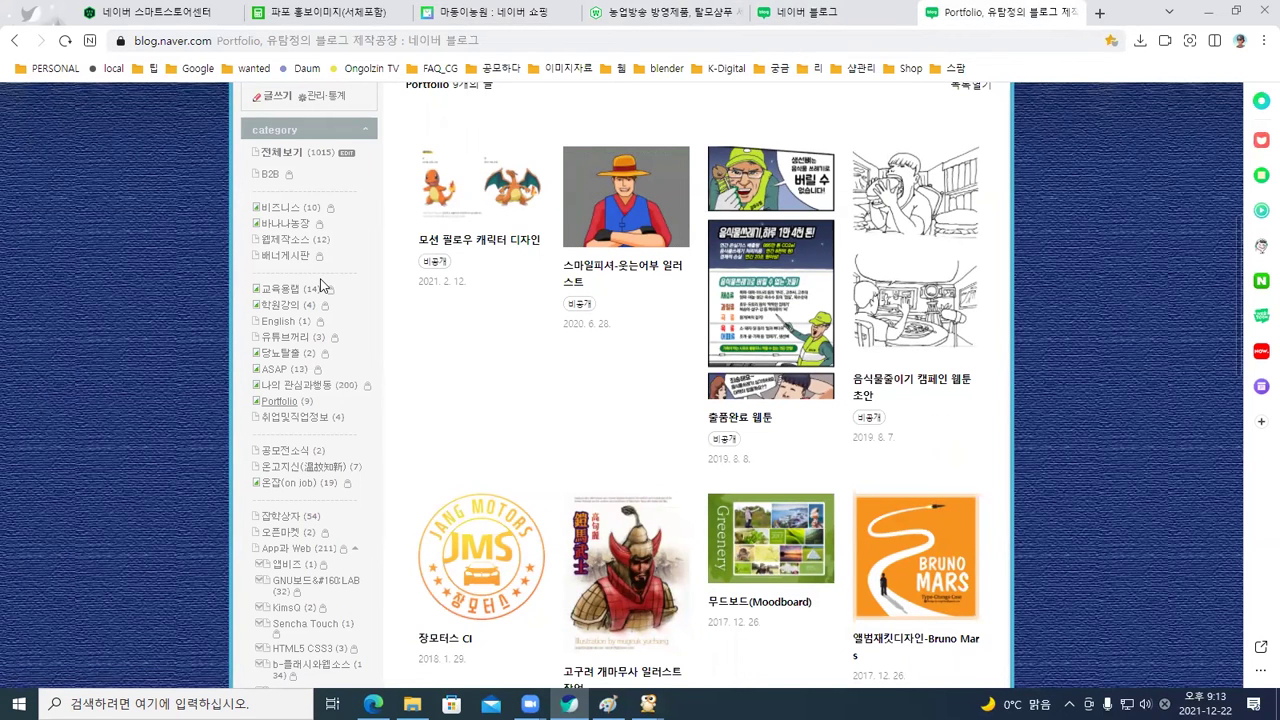
scroll(330, 287, "down", 1)
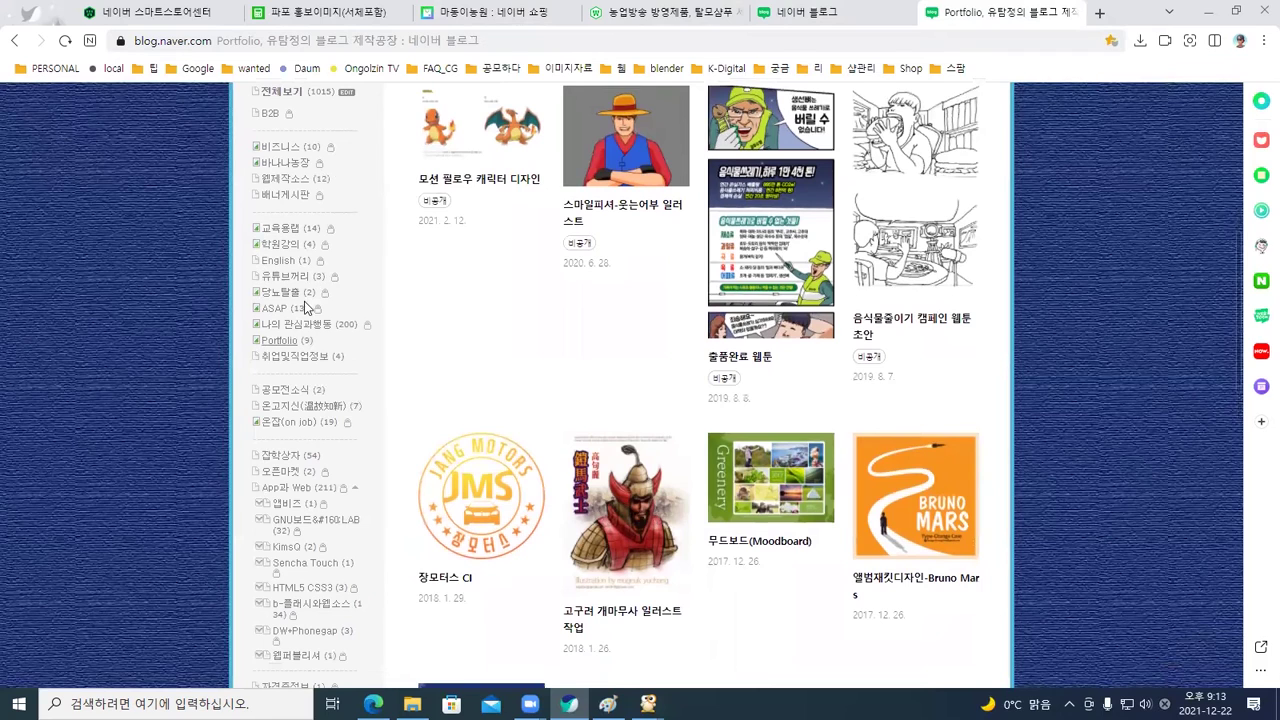
left_click(305, 406)
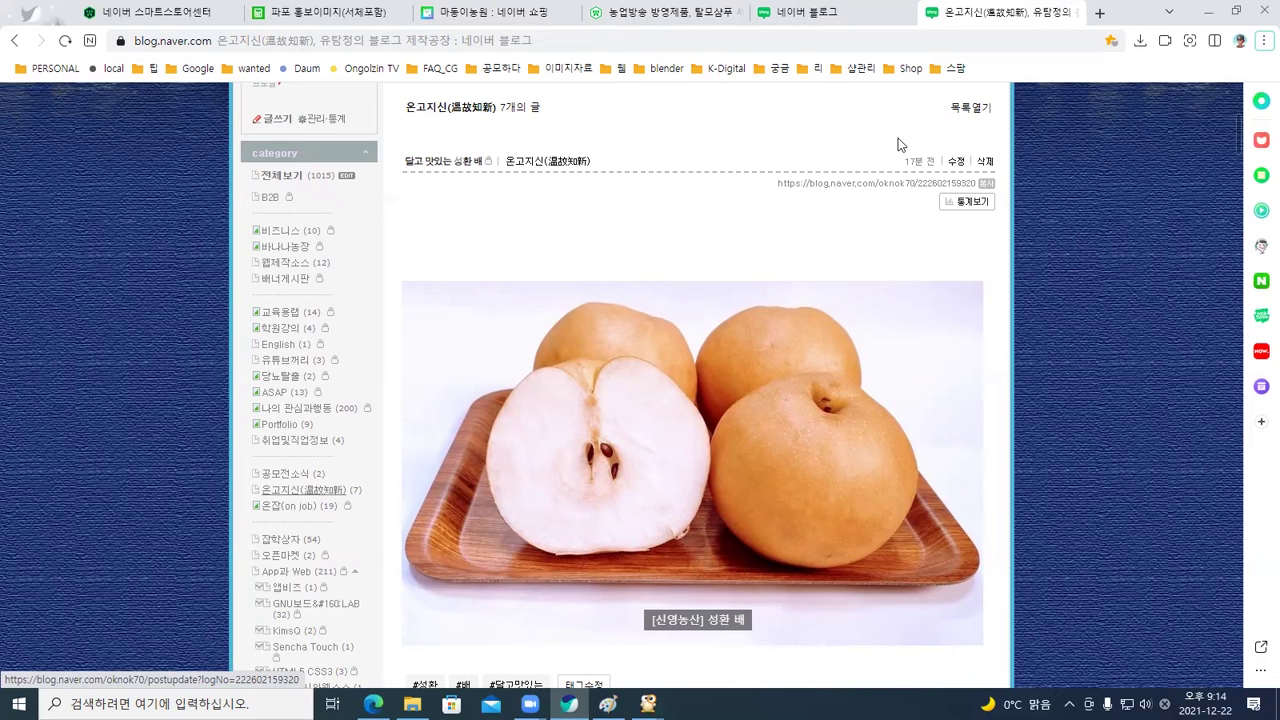
left_click(958, 163)
left_click(958, 164)
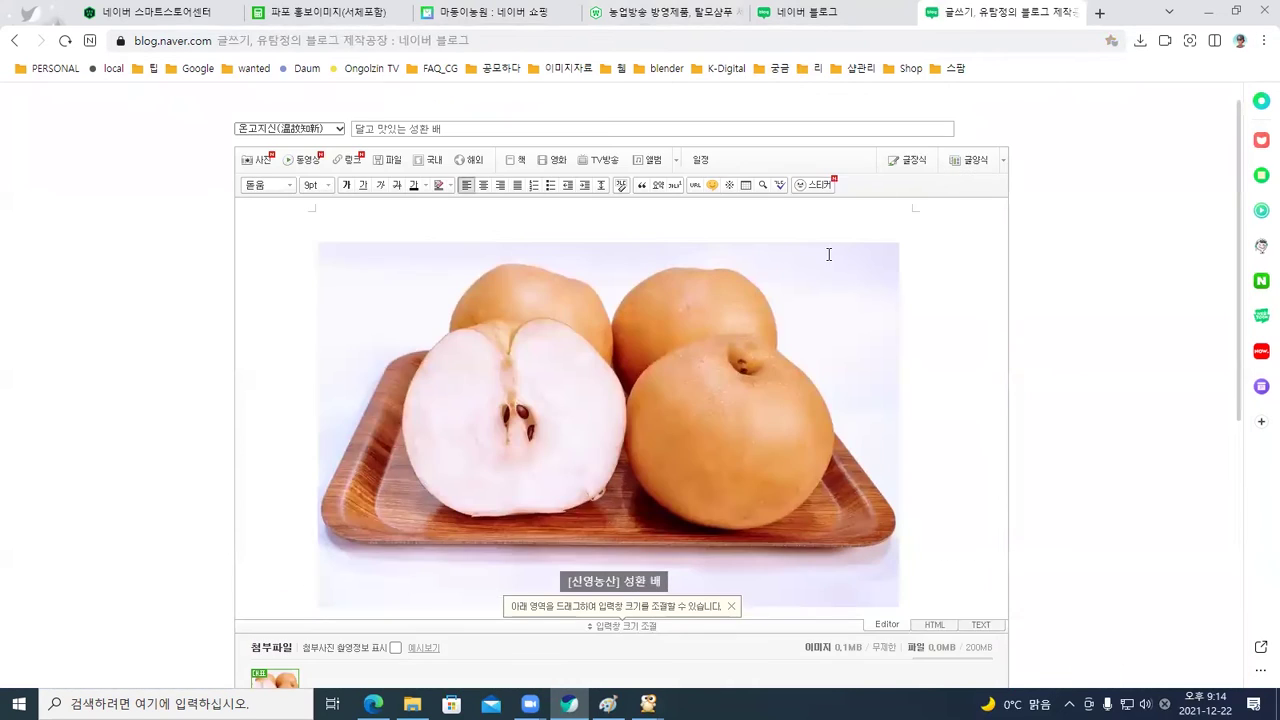
Enter a short line of placeholder text above the pear photo in the post and select it
scroll(629, 240, "down", 2)
scroll(560, 236, "up", 2)
left_click(456, 216)
type("ㅁㅇㅁㅇ레이")
key("BackSpace")
left_click_drag(392, 222, 314, 223)
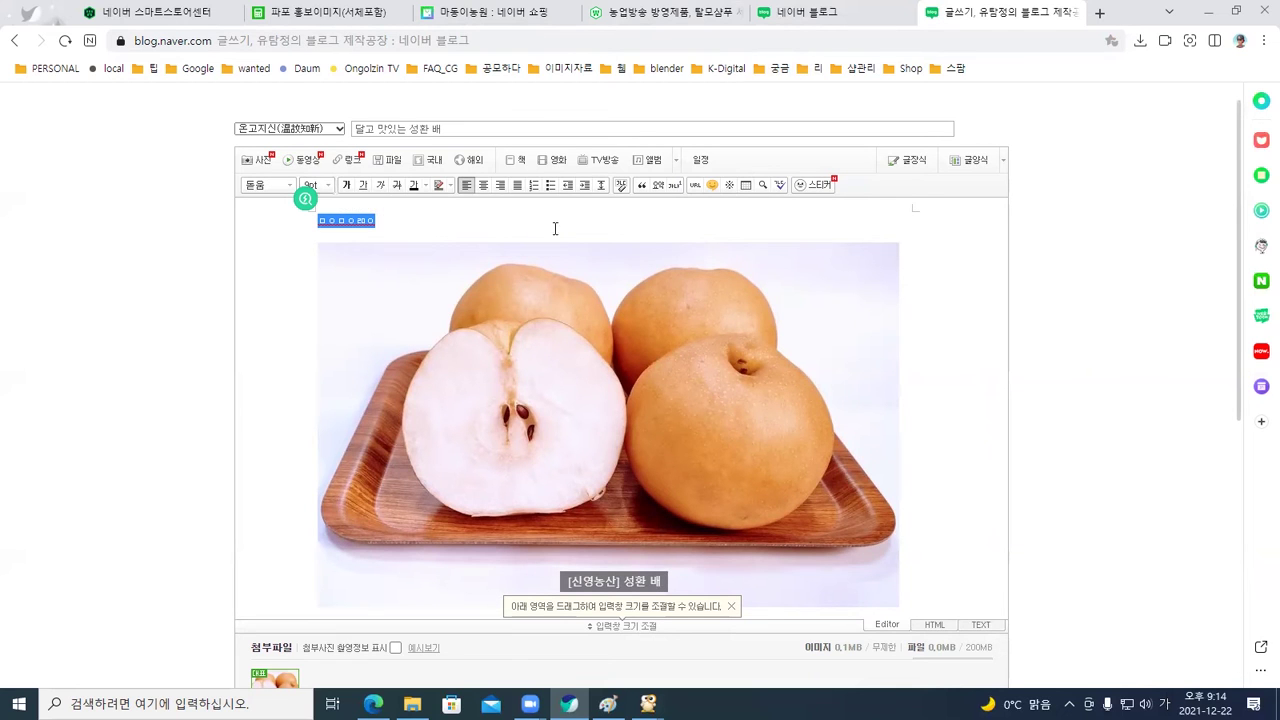
scroll(462, 243, "down", 2)
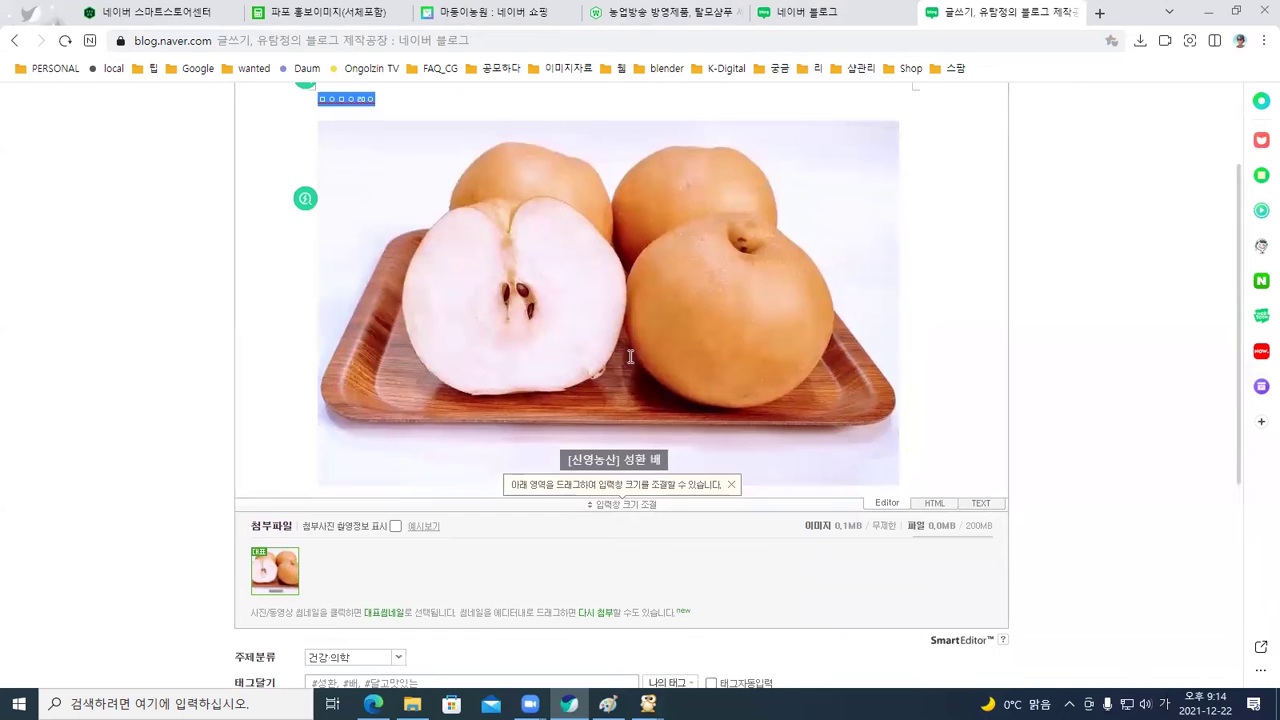
scroll(466, 463, "down", 1)
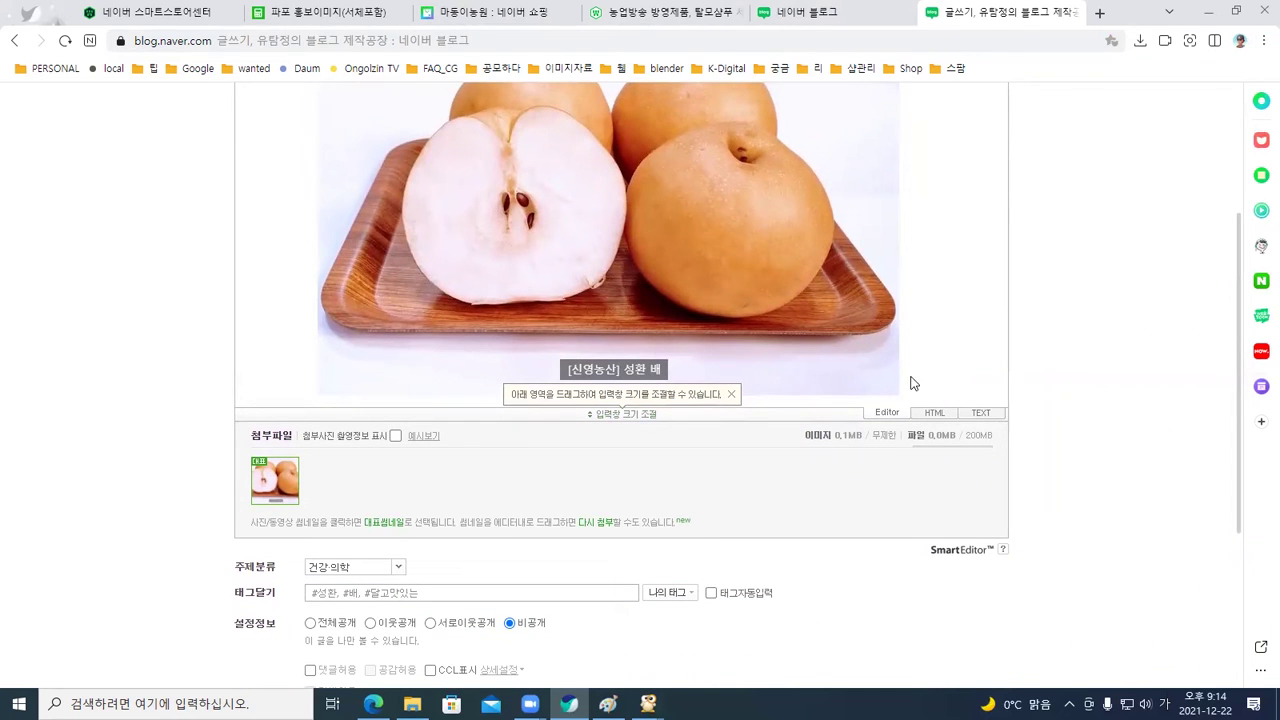
Add blank lines beneath the pear photo and enter a line of placeholder text there
left_click(863, 360)
left_click(926, 279)
key("Return")
key("Return")
key("Return")
key("Return")
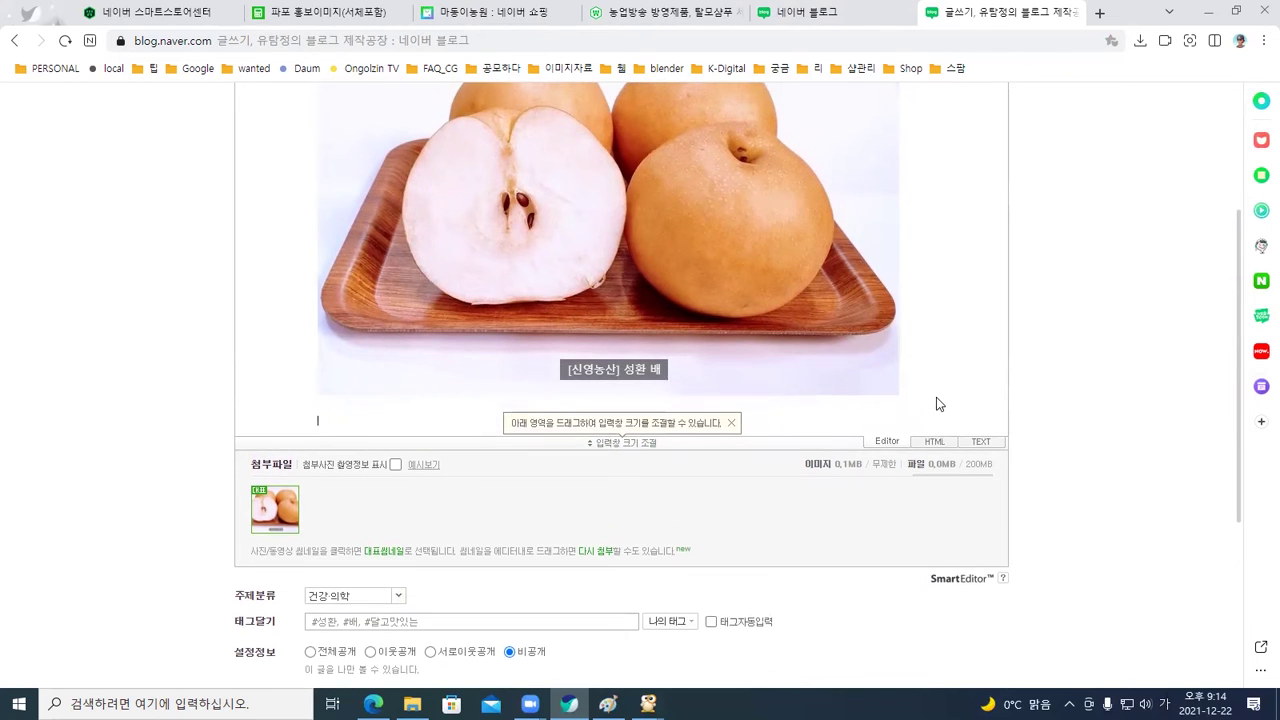
key("alt")
left_click(509, 417)
type("ㅇㄹㅇㄹㅇㄹㅇ리")
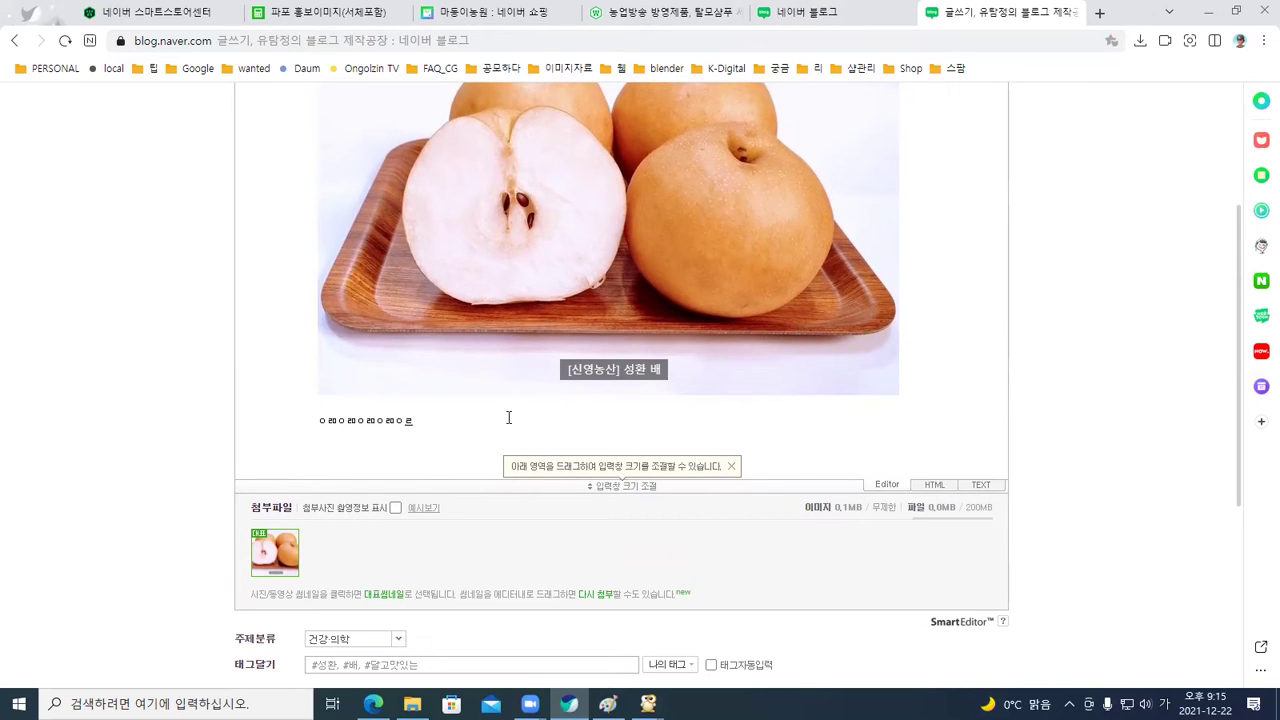
key("Return")
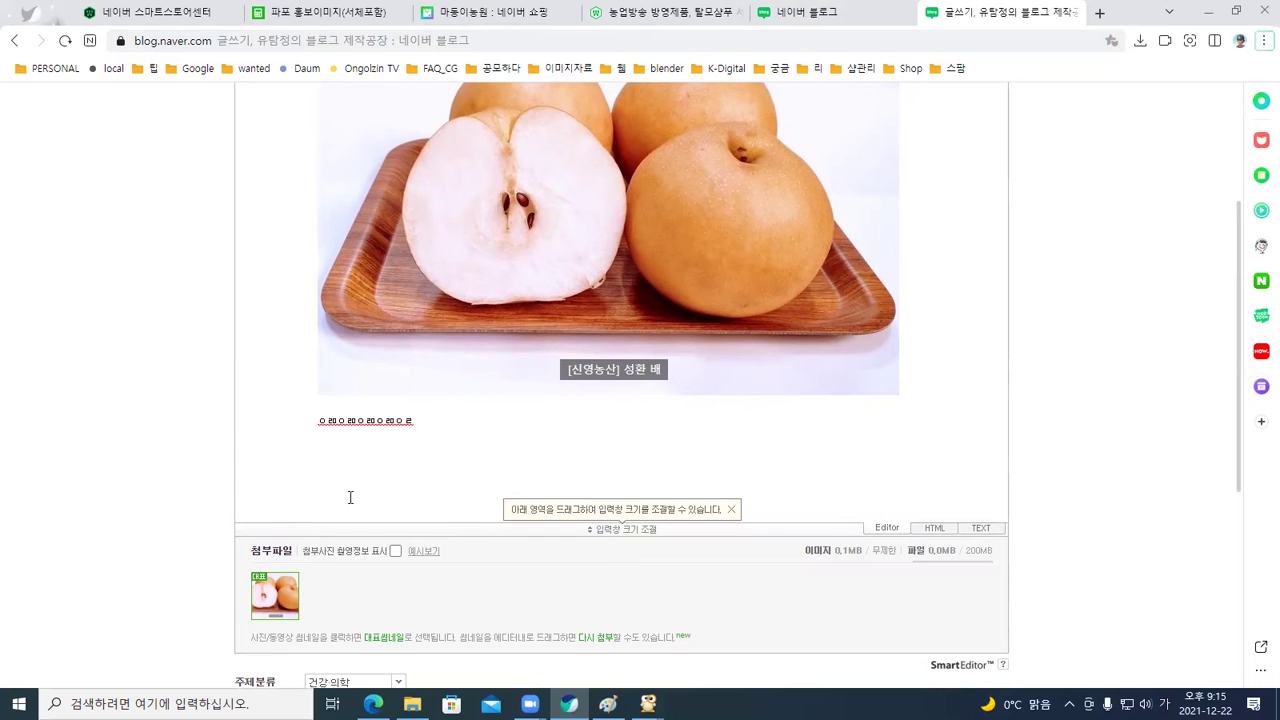
Paste the copied smart store product URL below the placeholder text to insert the shampoo's link preview
left_click(344, 471)
key("ctrl+v")
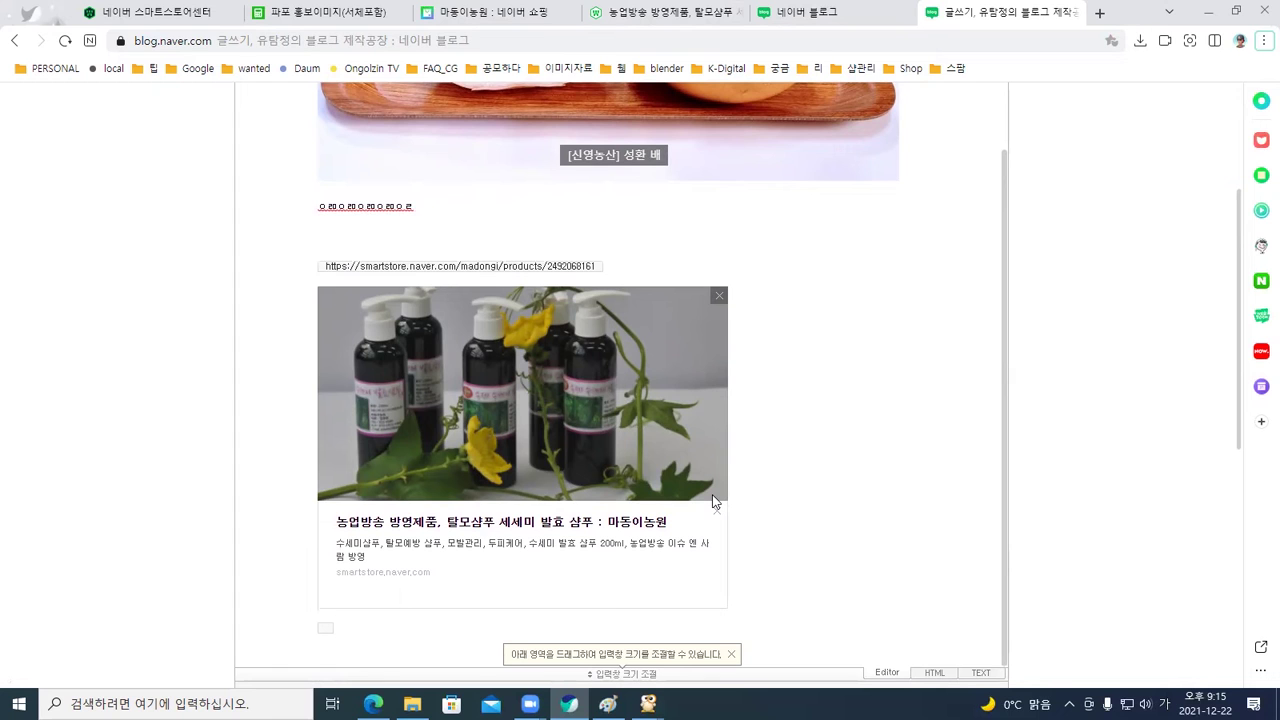
left_click(891, 353)
scroll(891, 353, "up", 2)
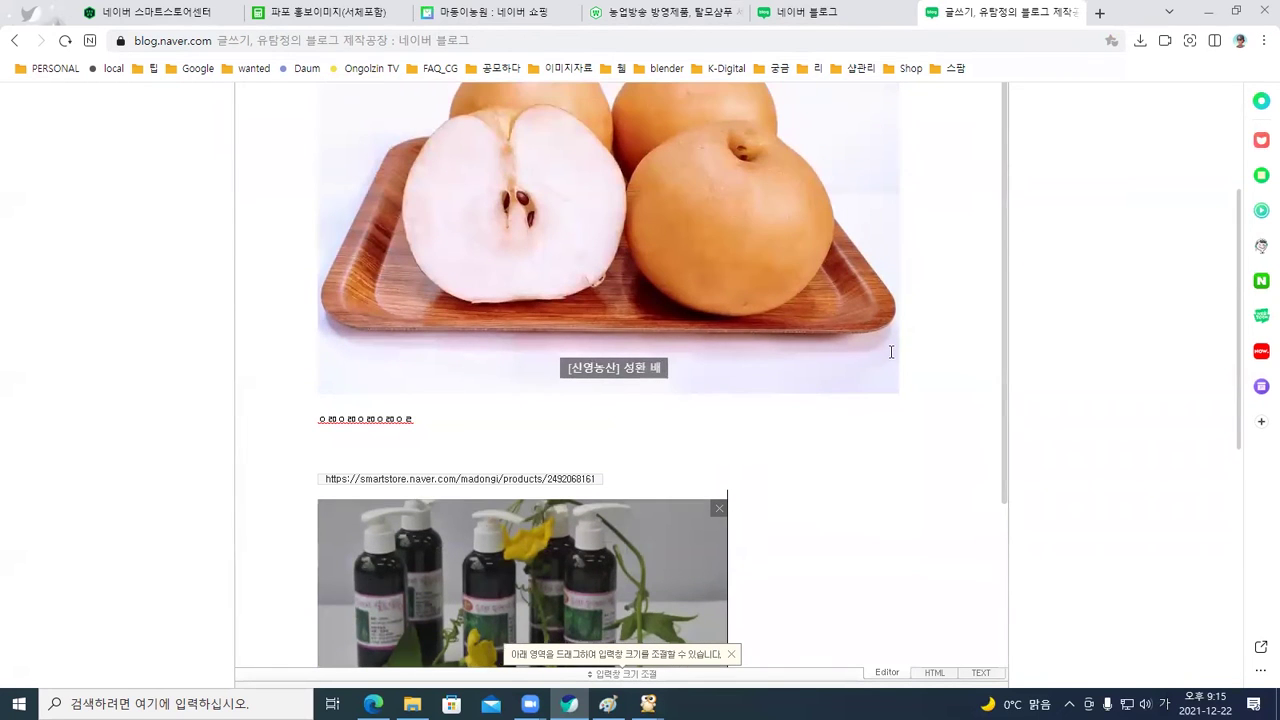
scroll(891, 353, "down", 2)
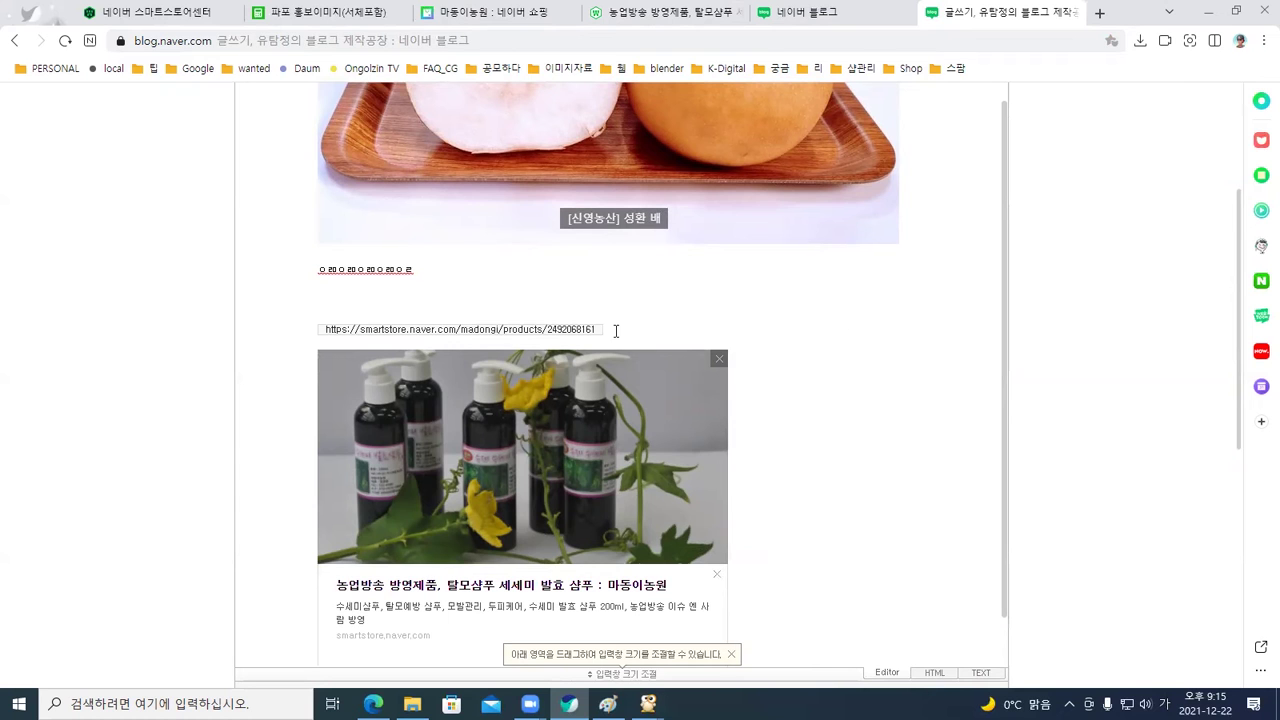
left_click(421, 277)
scroll(421, 277, "up", 3)
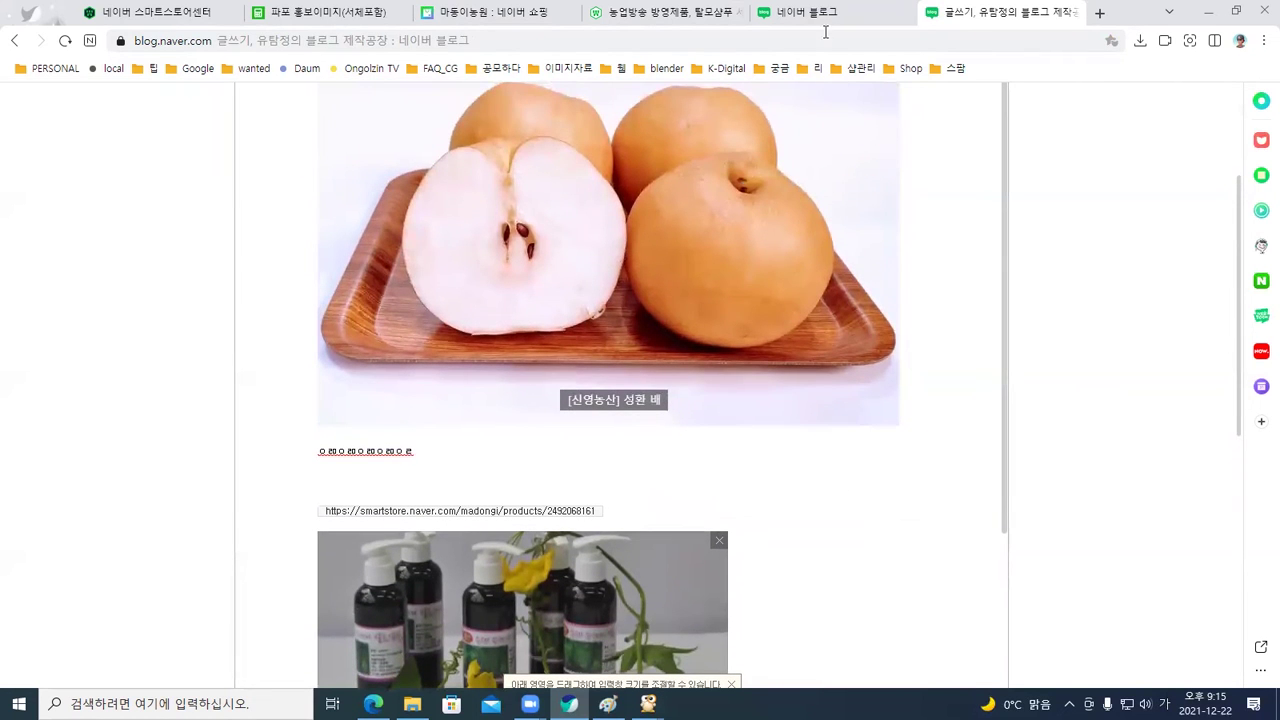
Switch to the blog home tab, go to the Naver main page, and search for 배의 효능
left_click(818, 12)
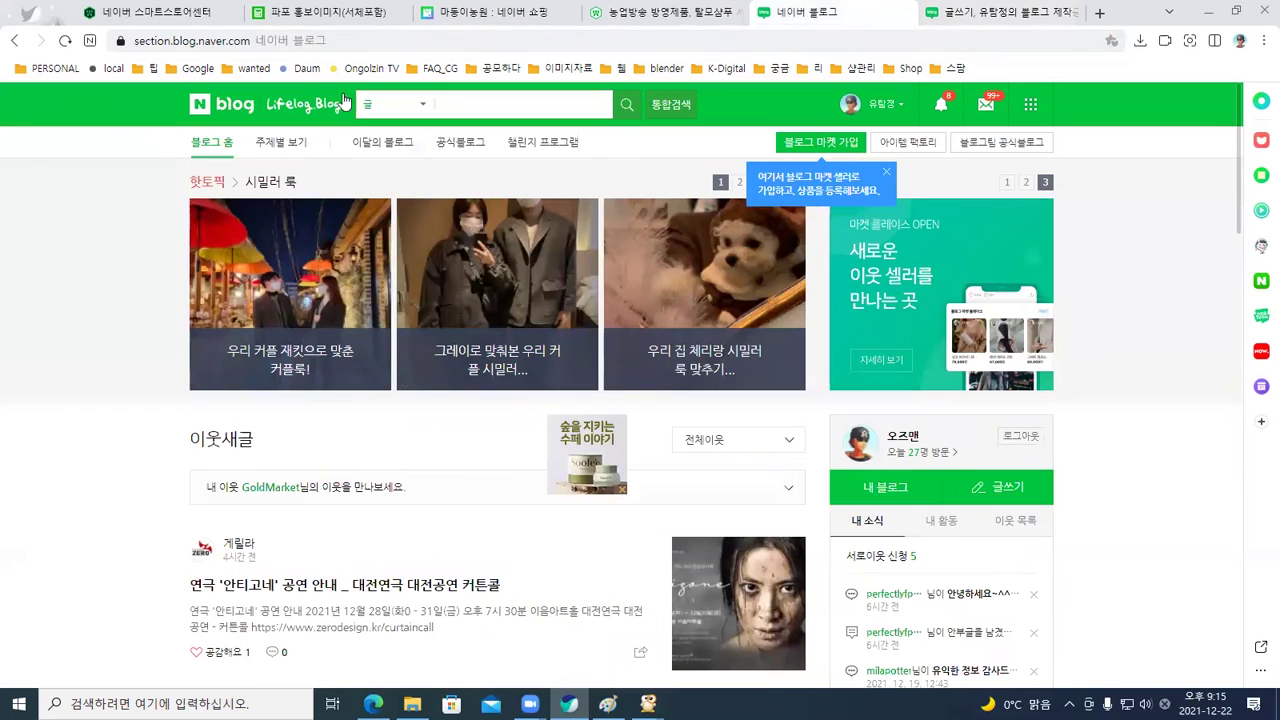
left_click(199, 108)
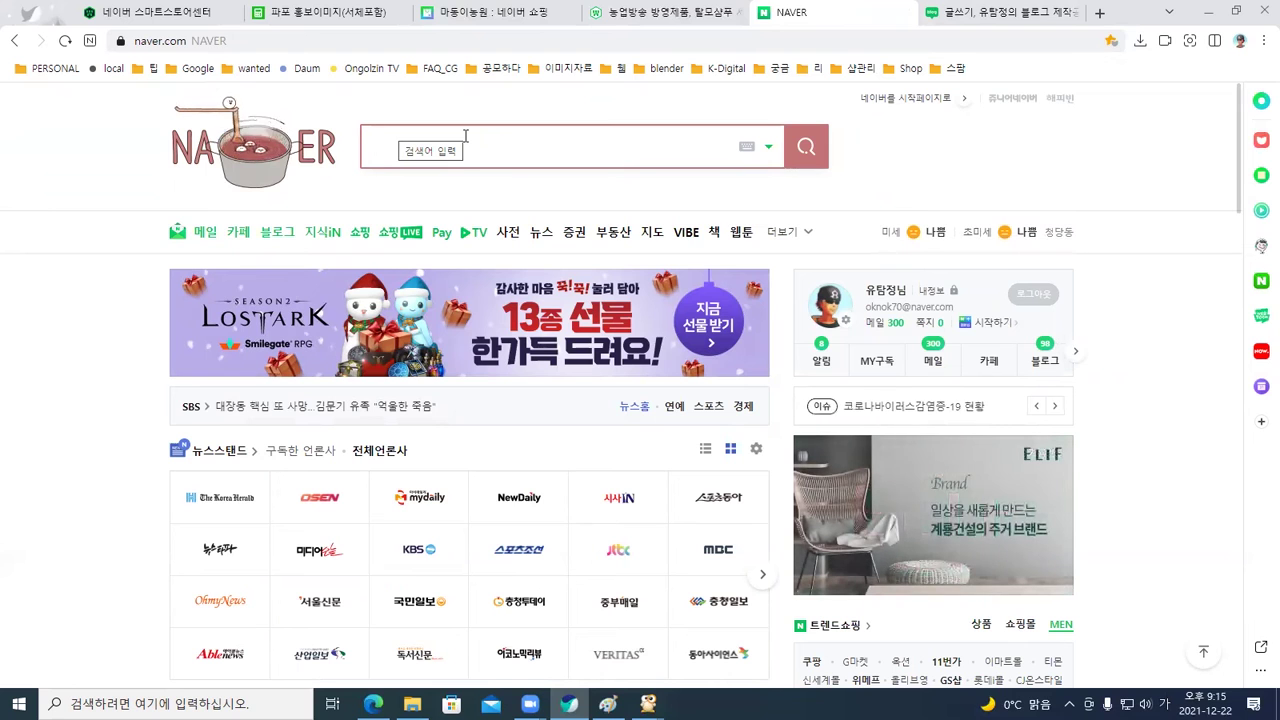
left_click(448, 150)
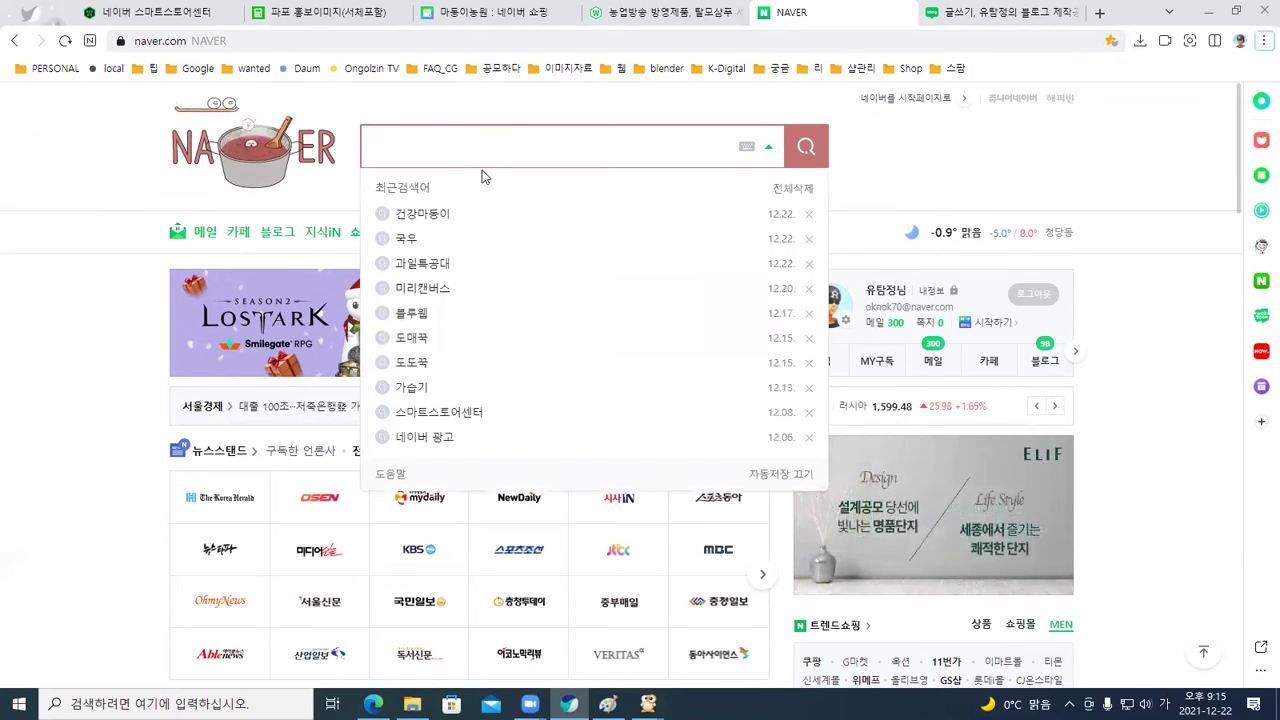
left_click(430, 147)
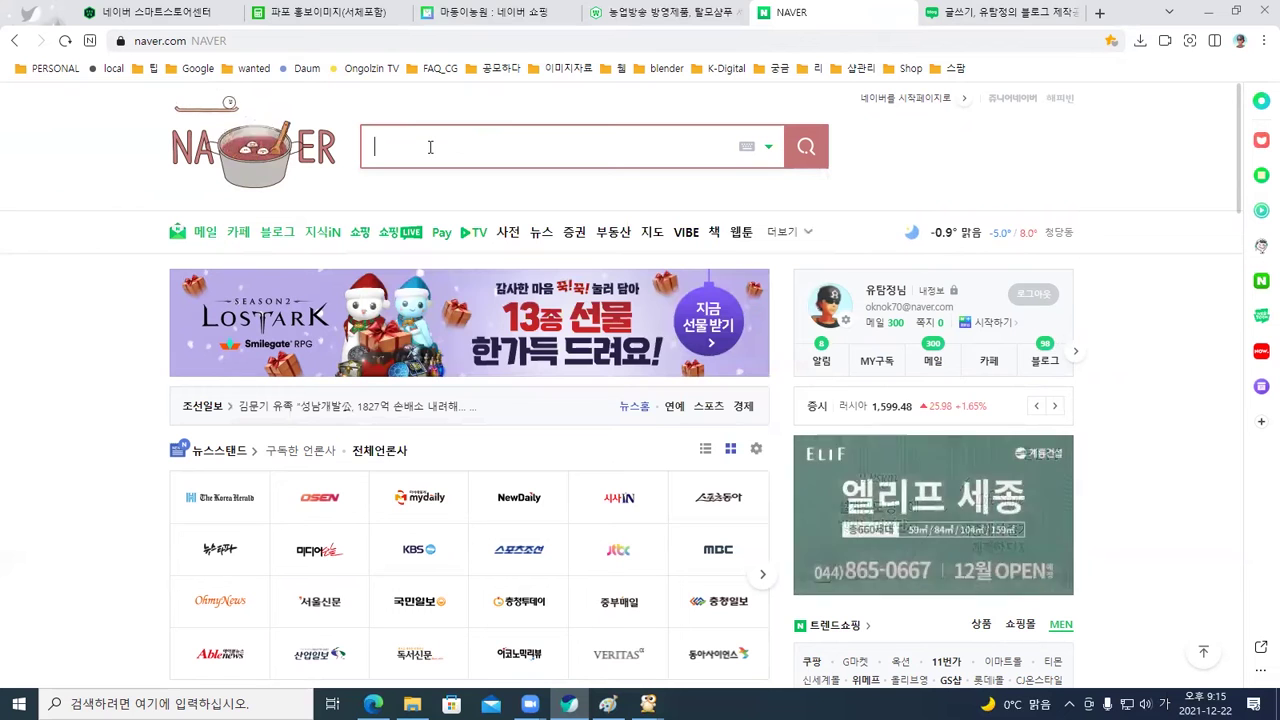
type("ㅂㅐ의 효능")
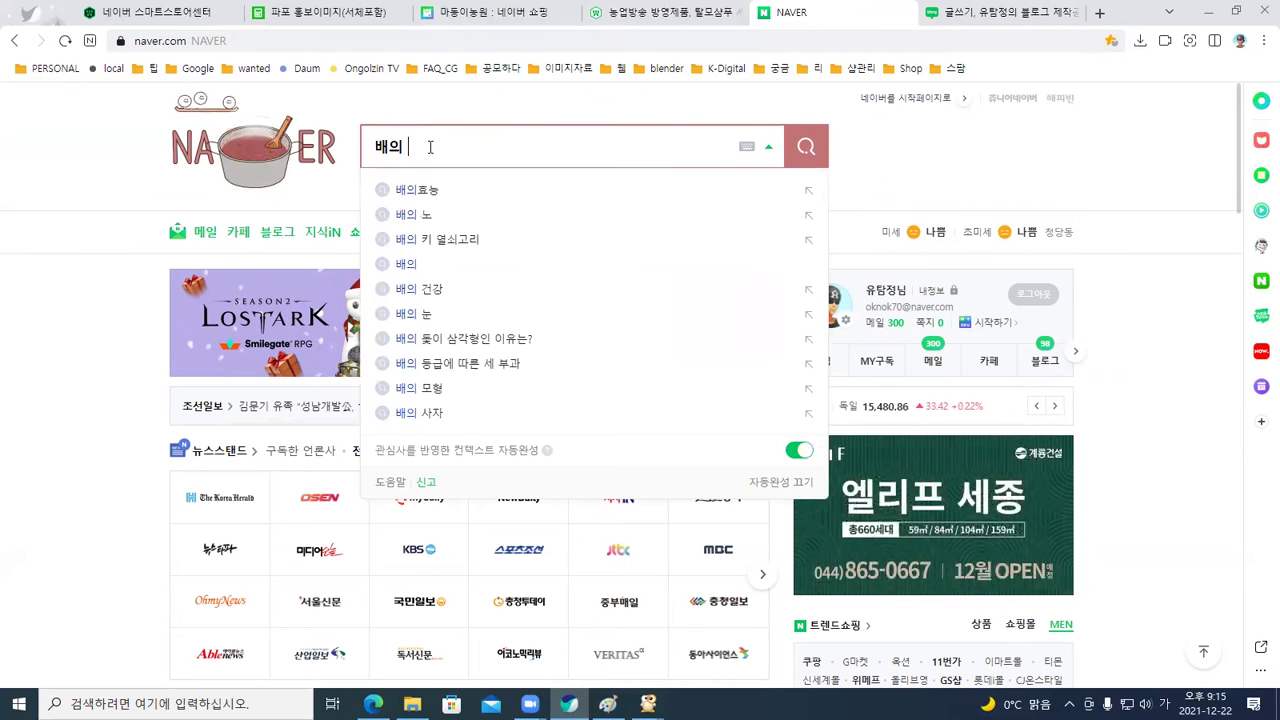
key("Return")
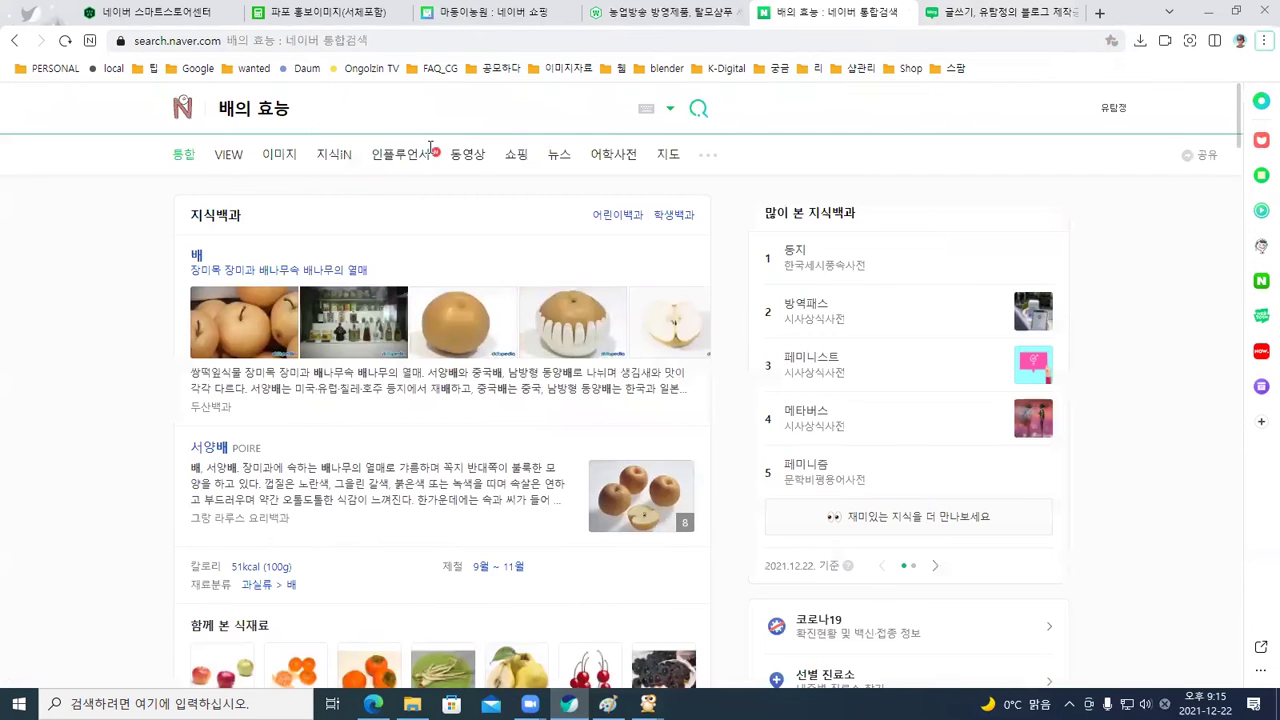
Open the 두산백과 entry for 배 from the search results and read through its article text
scroll(336, 380, "down", 1)
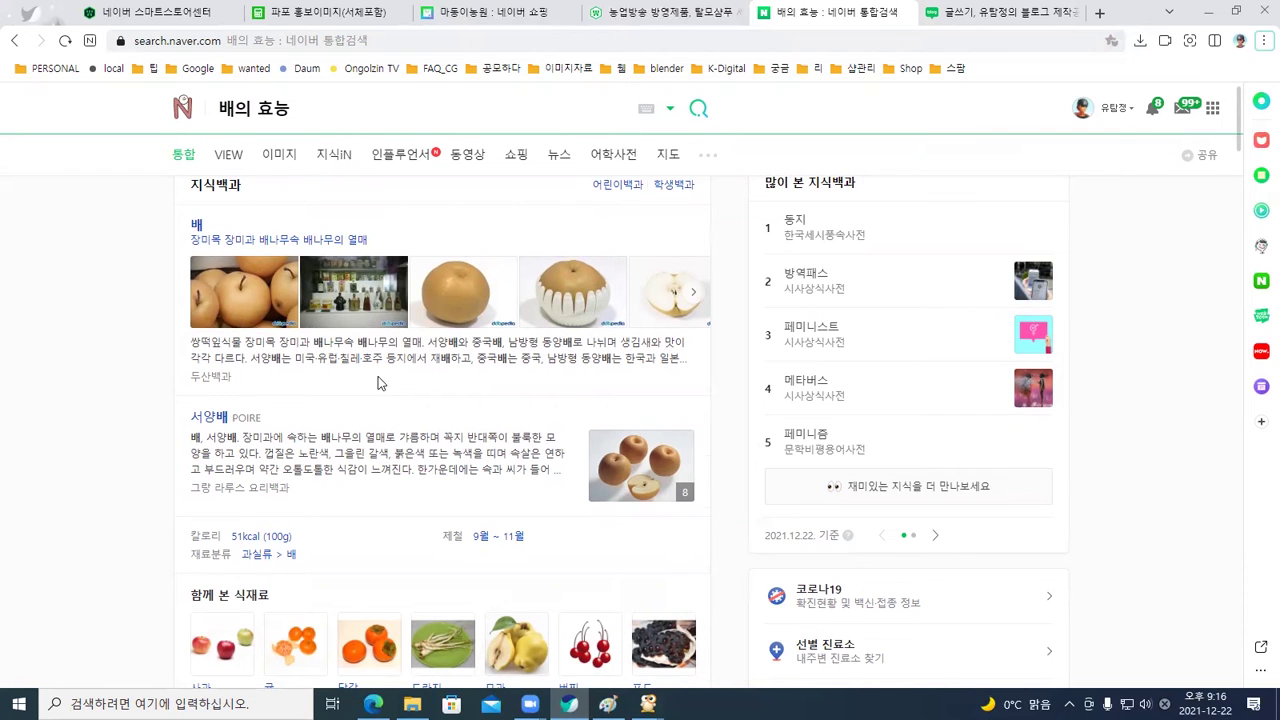
scroll(378, 383, "down", 1)
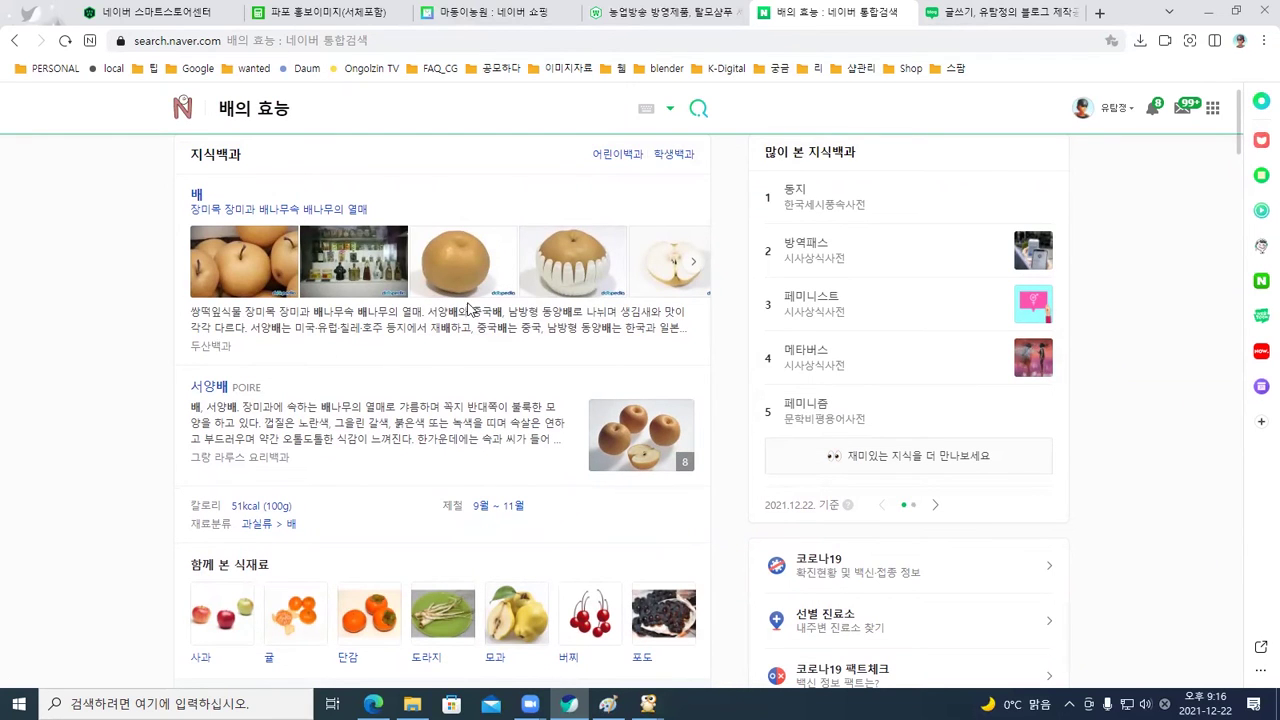
left_click(221, 213)
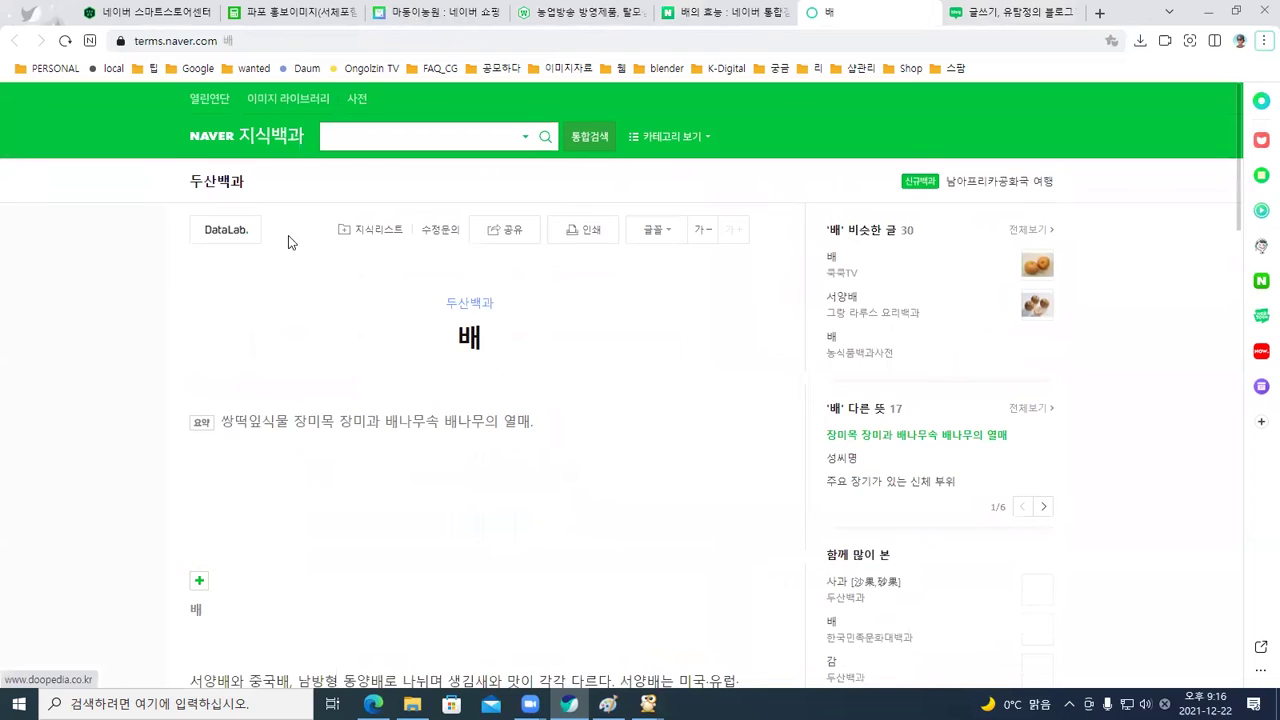
scroll(553, 418, "down", 5)
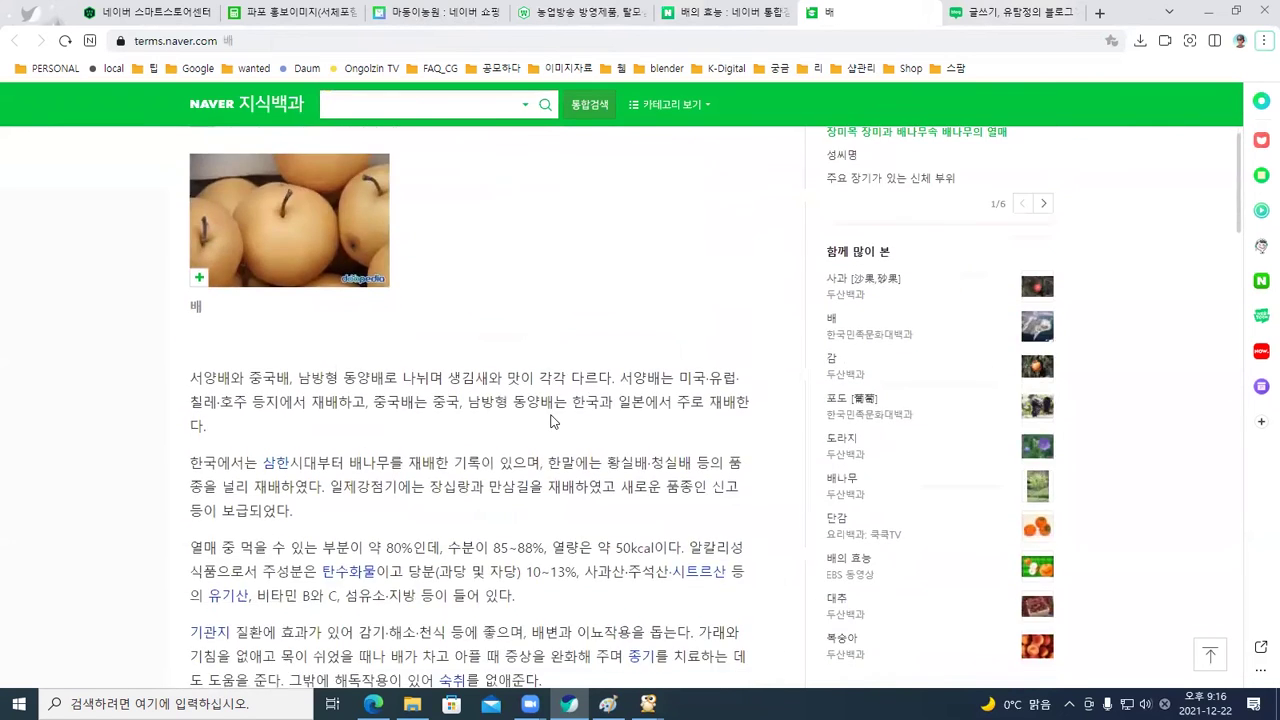
scroll(553, 418, "down", 1)
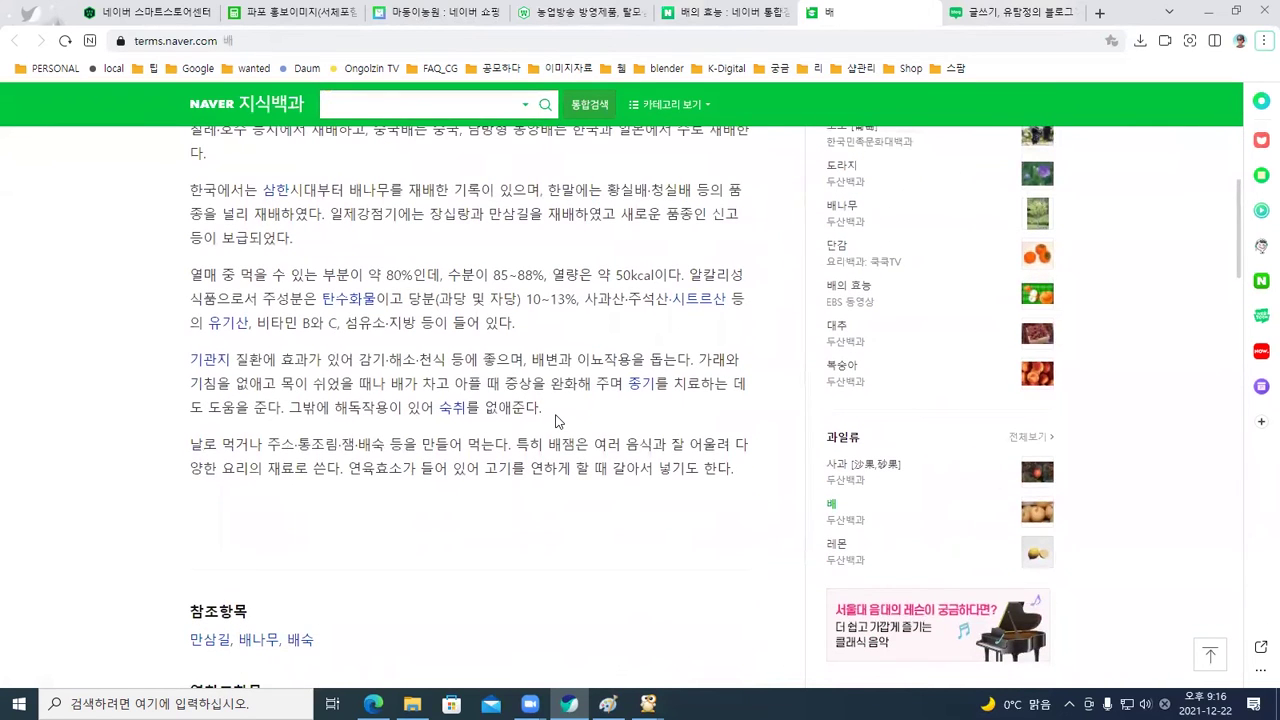
scroll(558, 421, "up", 1)
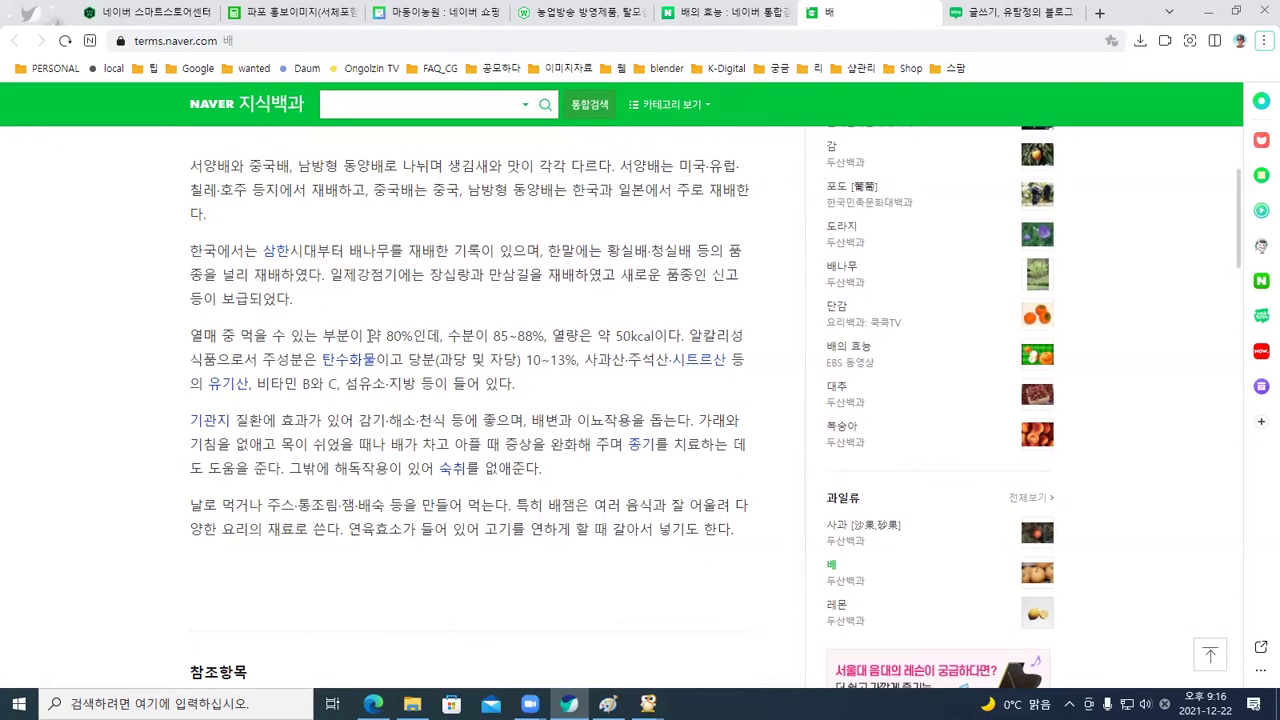
Copy the article's three paragraphs from "열매 중 먹을 수 있는 부분이" through "갈아서 넣기도 한다."
left_click_drag(366, 335, 530, 358)
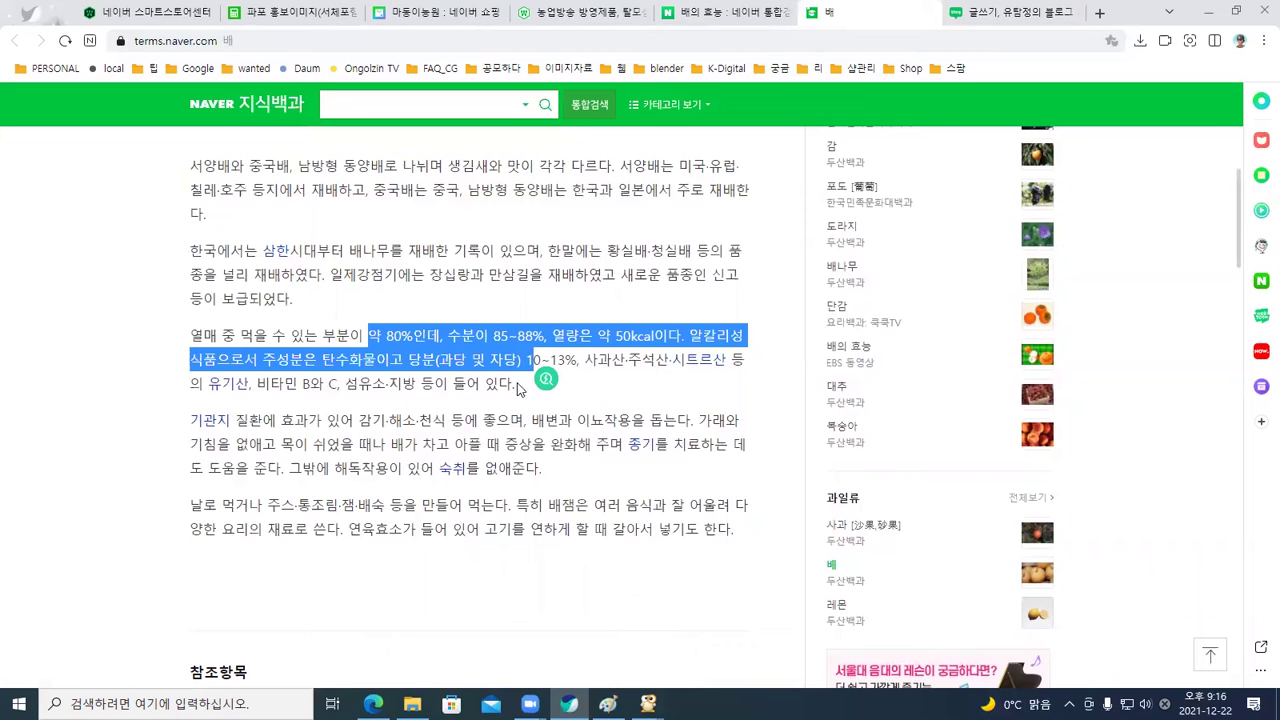
left_click(470, 407)
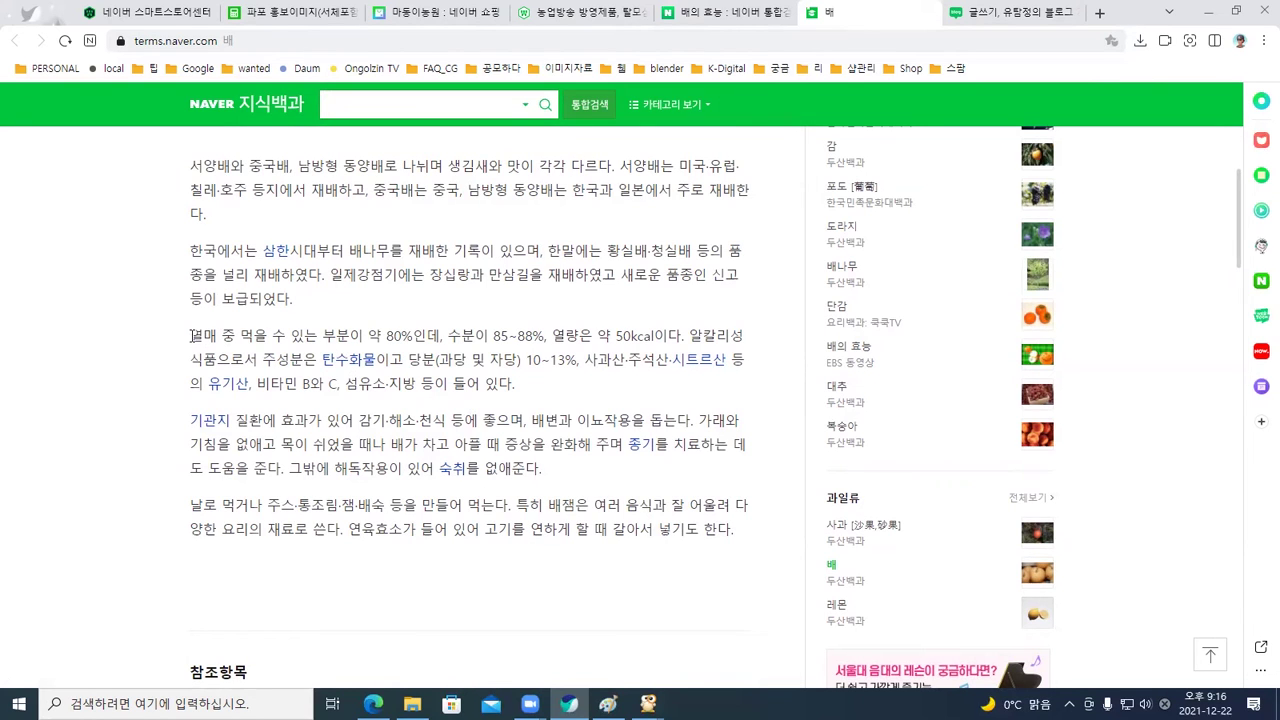
left_click_drag(193, 336, 736, 530)
key("ctrl+c")
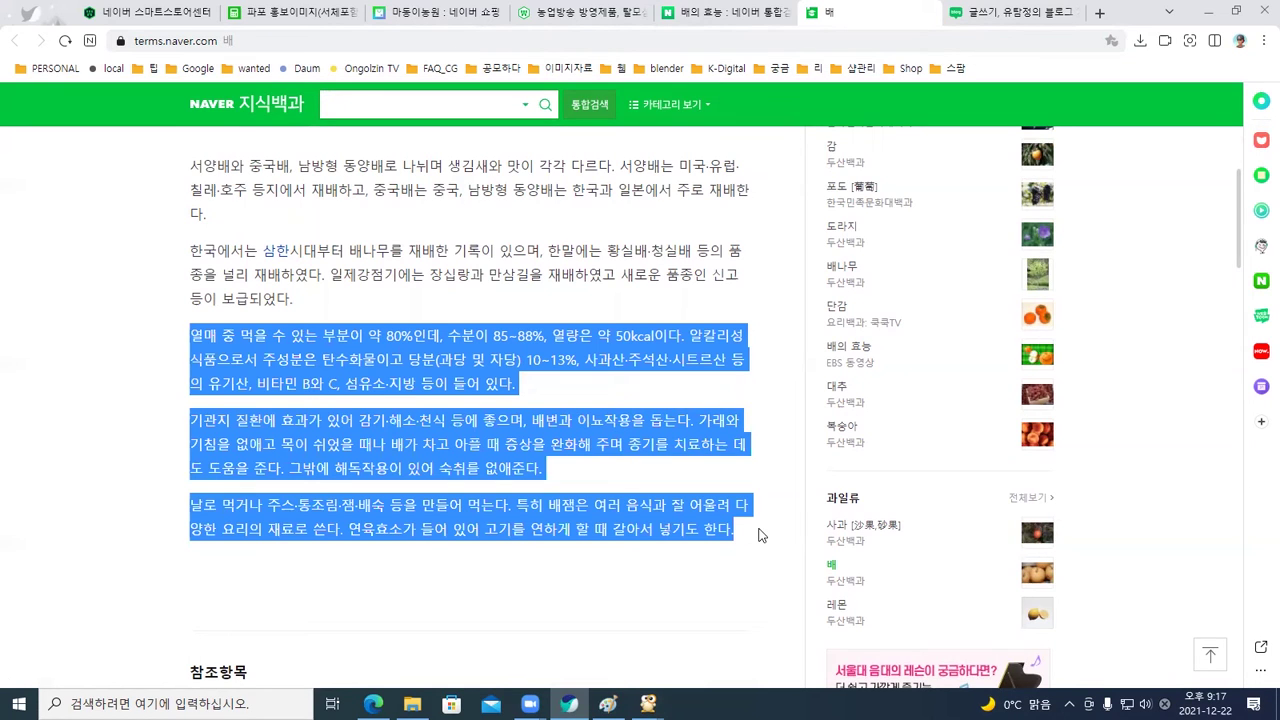
left_click_drag(758, 536, 758, 536)
Return to the blog post and replace the placeholder line beneath the pear photo with the copied encyclopedia text
left_click(992, 14)
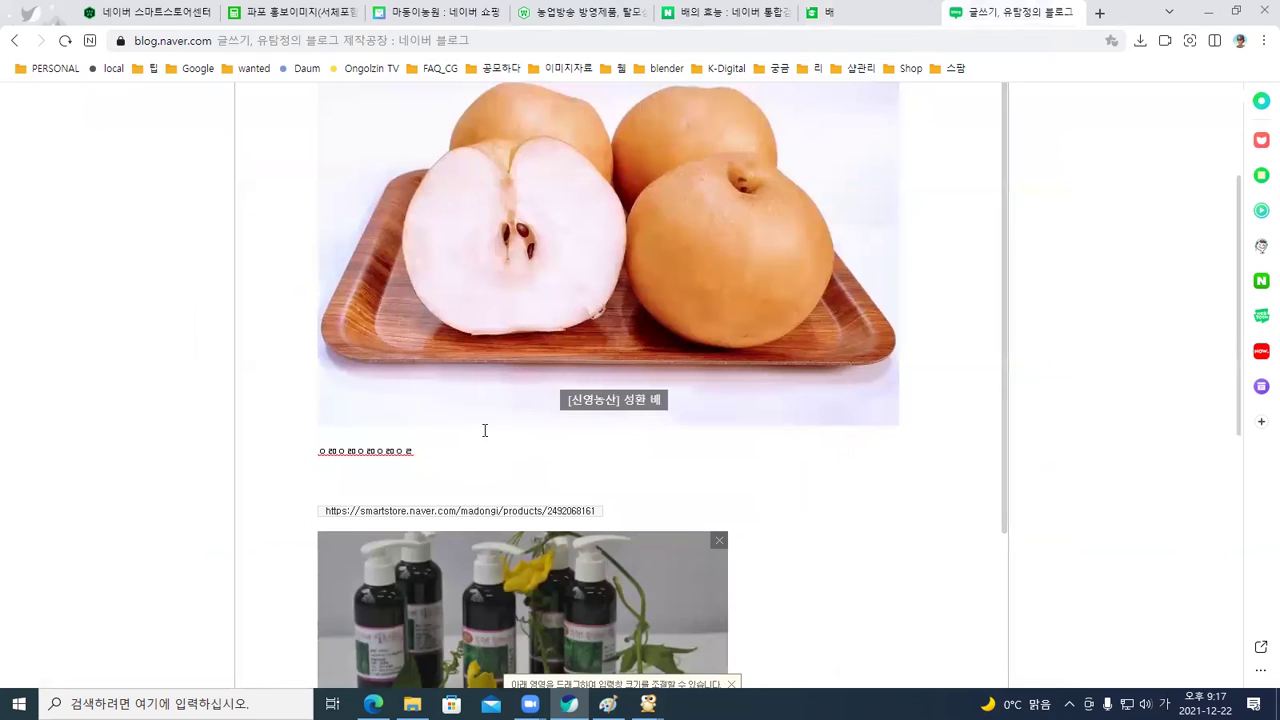
left_click_drag(434, 452, 266, 455)
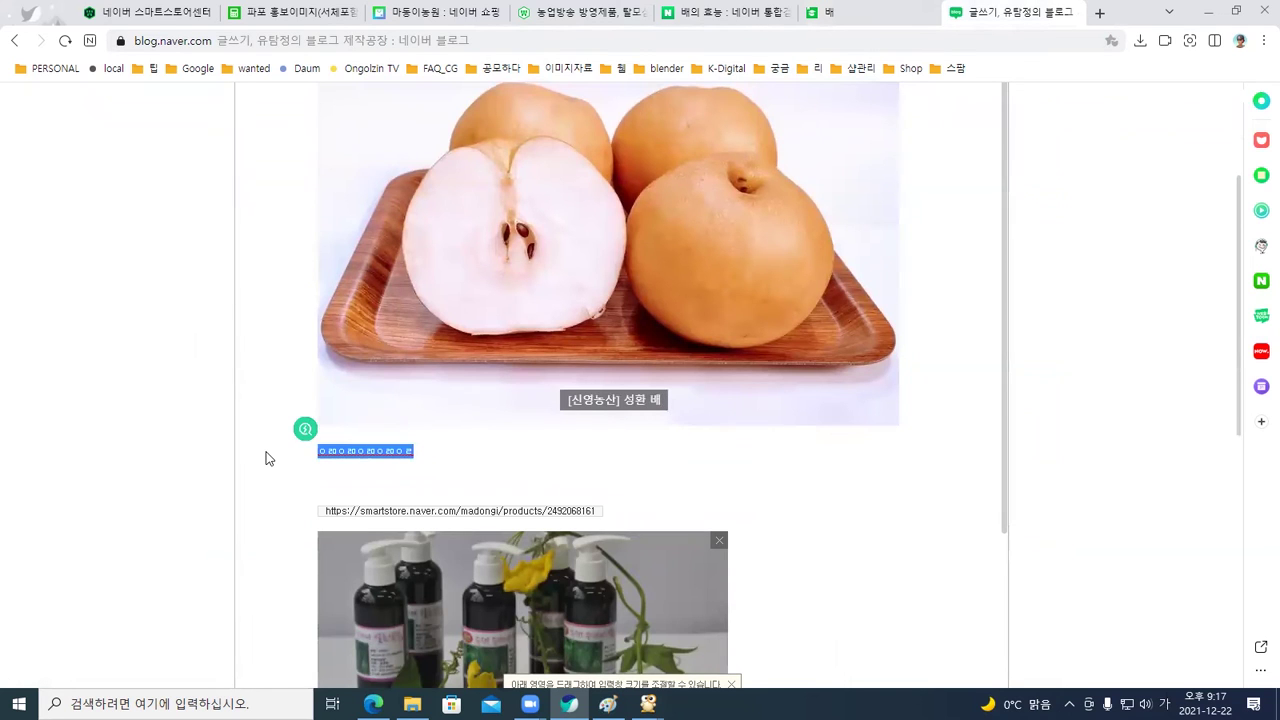
key("Return")
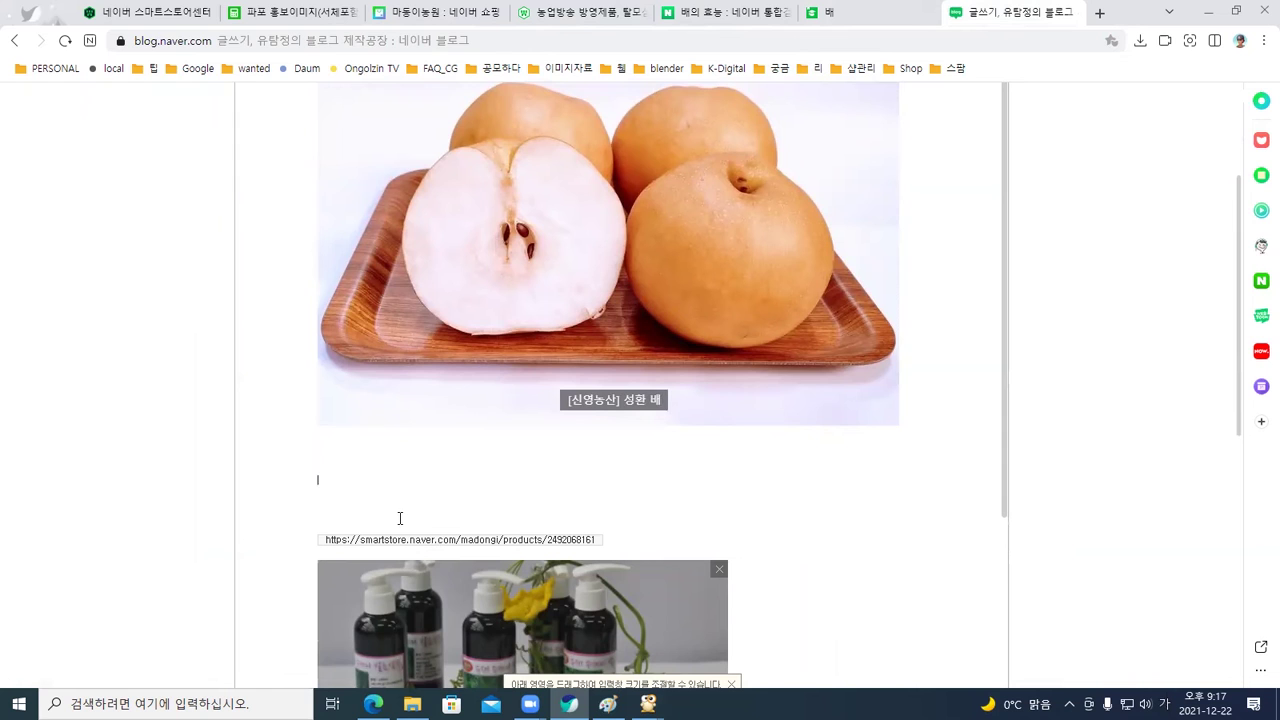
key("ctrl+v")
scroll(405, 518, "down", 1)
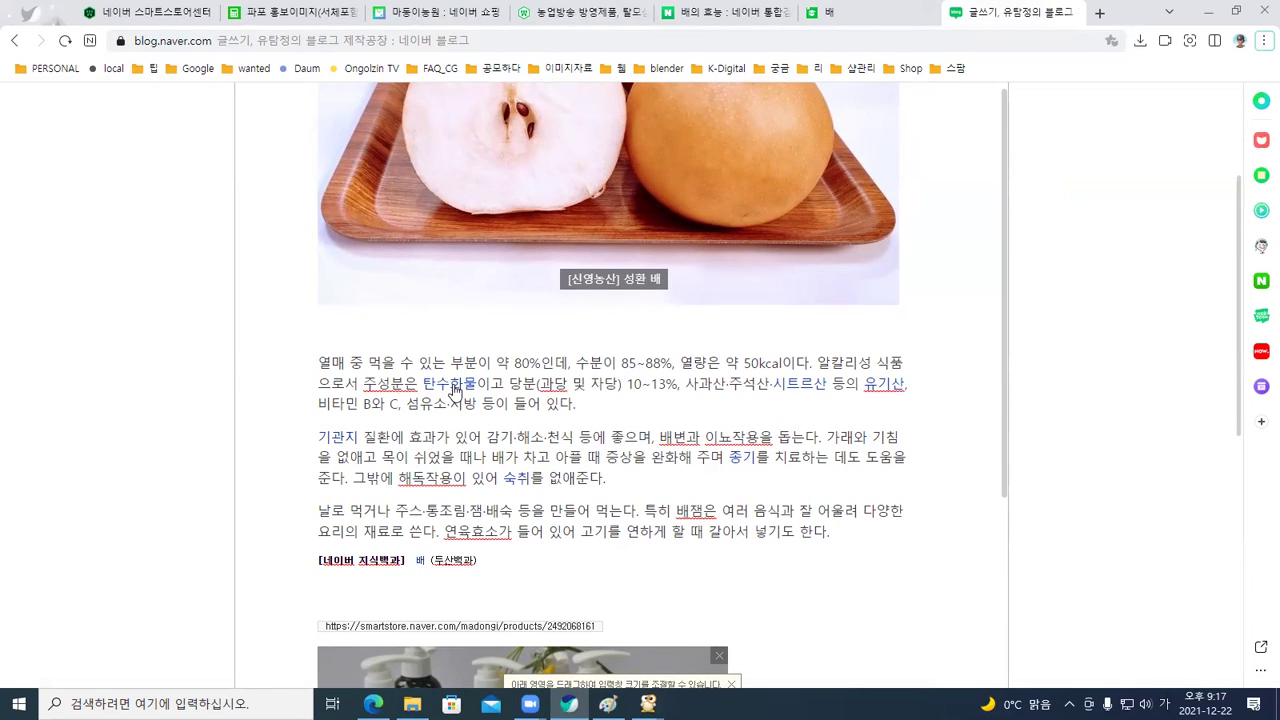
left_click(645, 428)
scroll(645, 428, "down", 1)
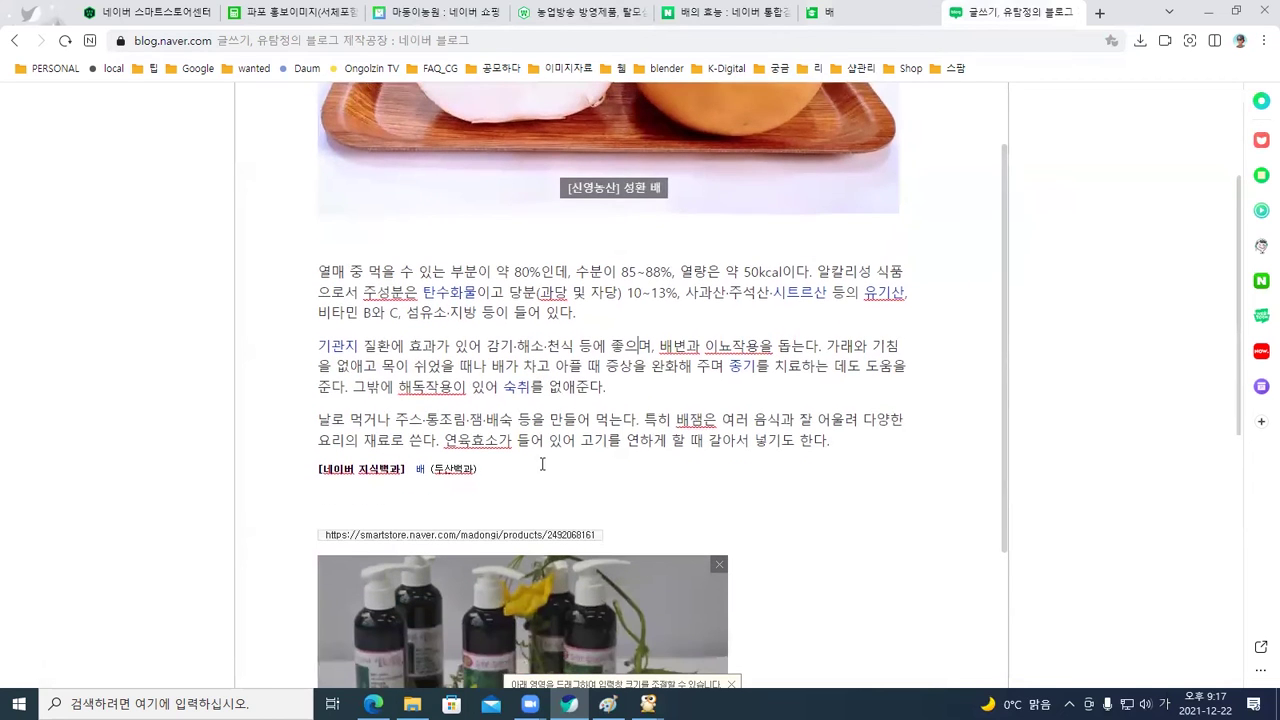
Copy the first pasted paragraph, beginning "열매 중 먹을 수 있는 부분이", and delete it from beneath the photo
key("alt")
scroll(543, 448, "up", 2)
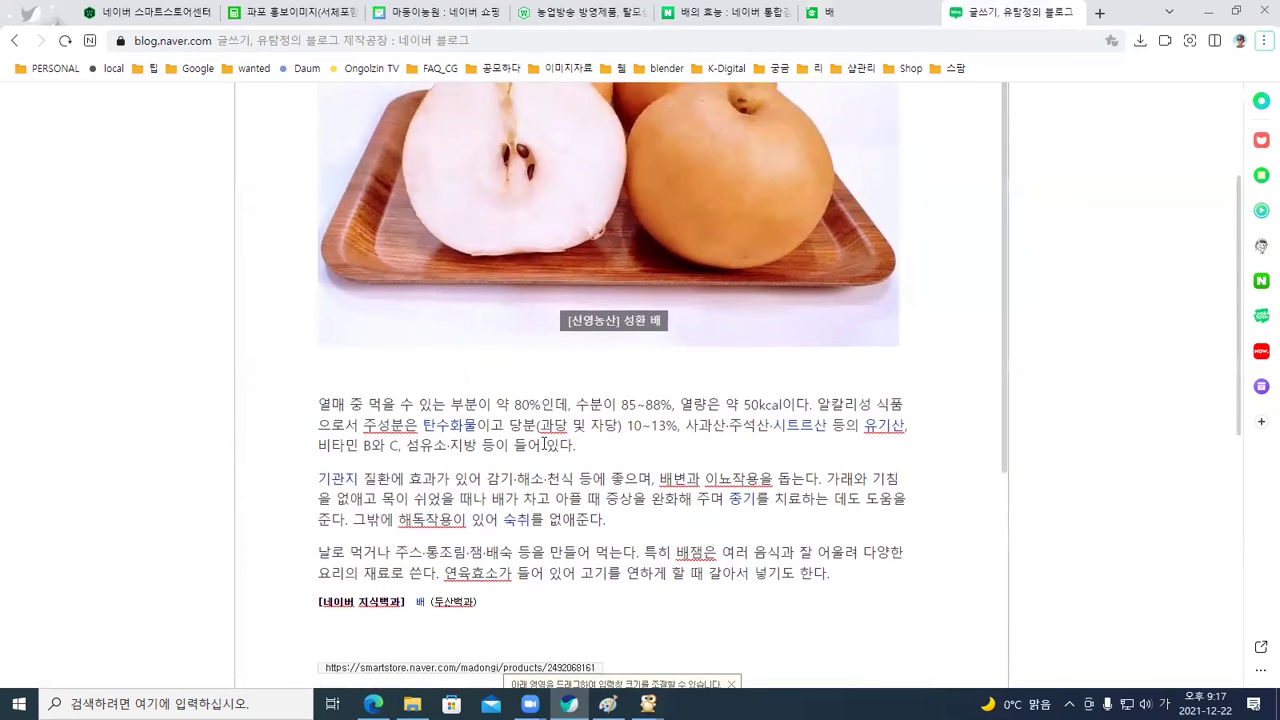
scroll(505, 505, "down", 1)
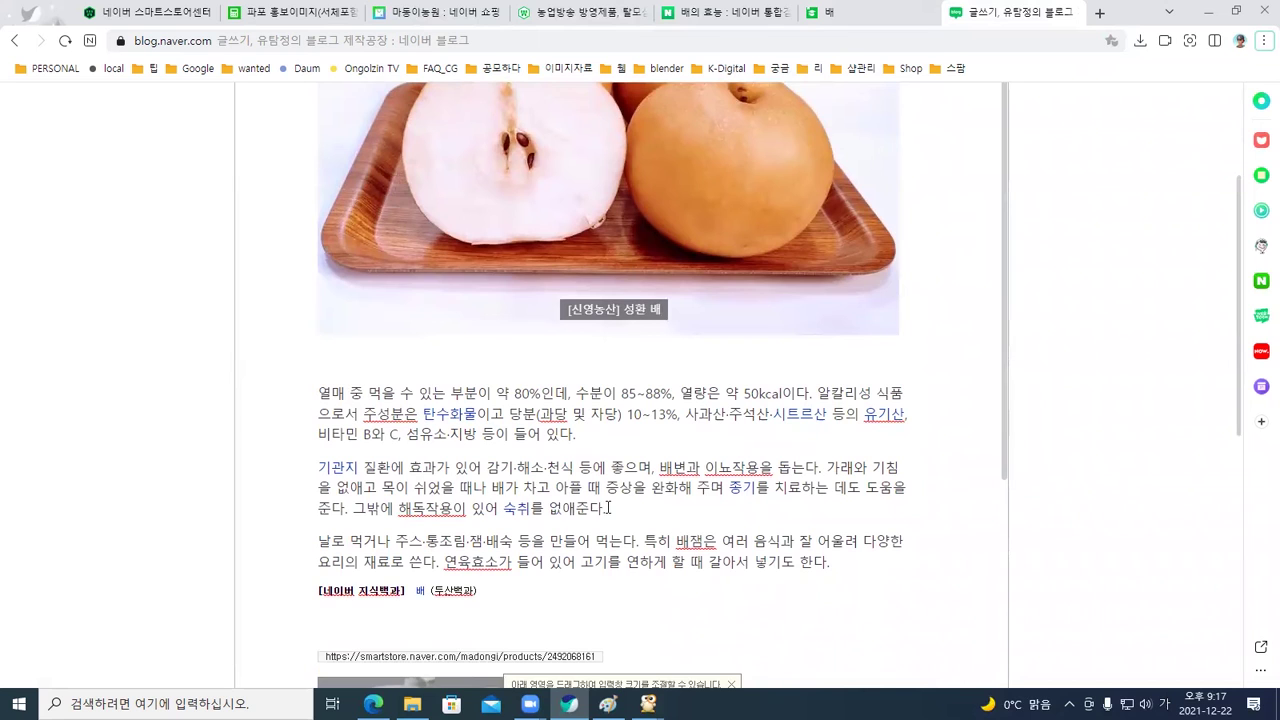
left_click_drag(606, 508, 335, 500)
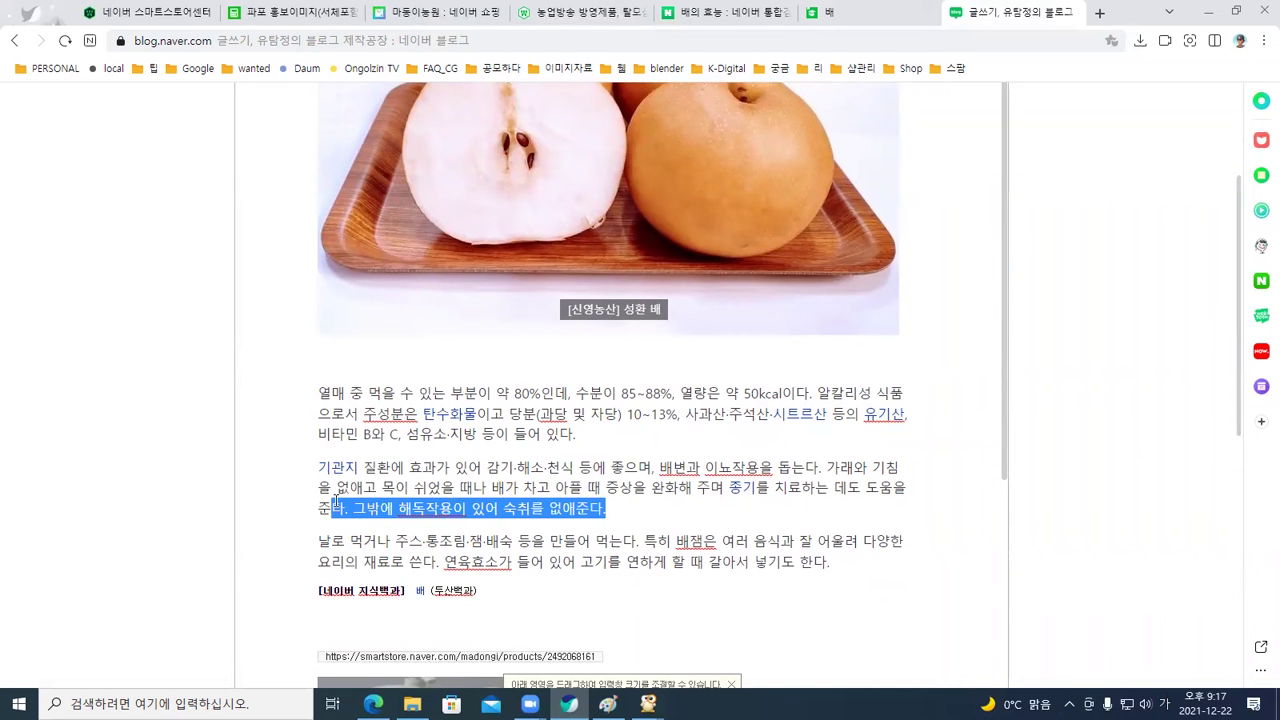
left_click_drag(588, 440, 306, 402)
key("ctrl+c")
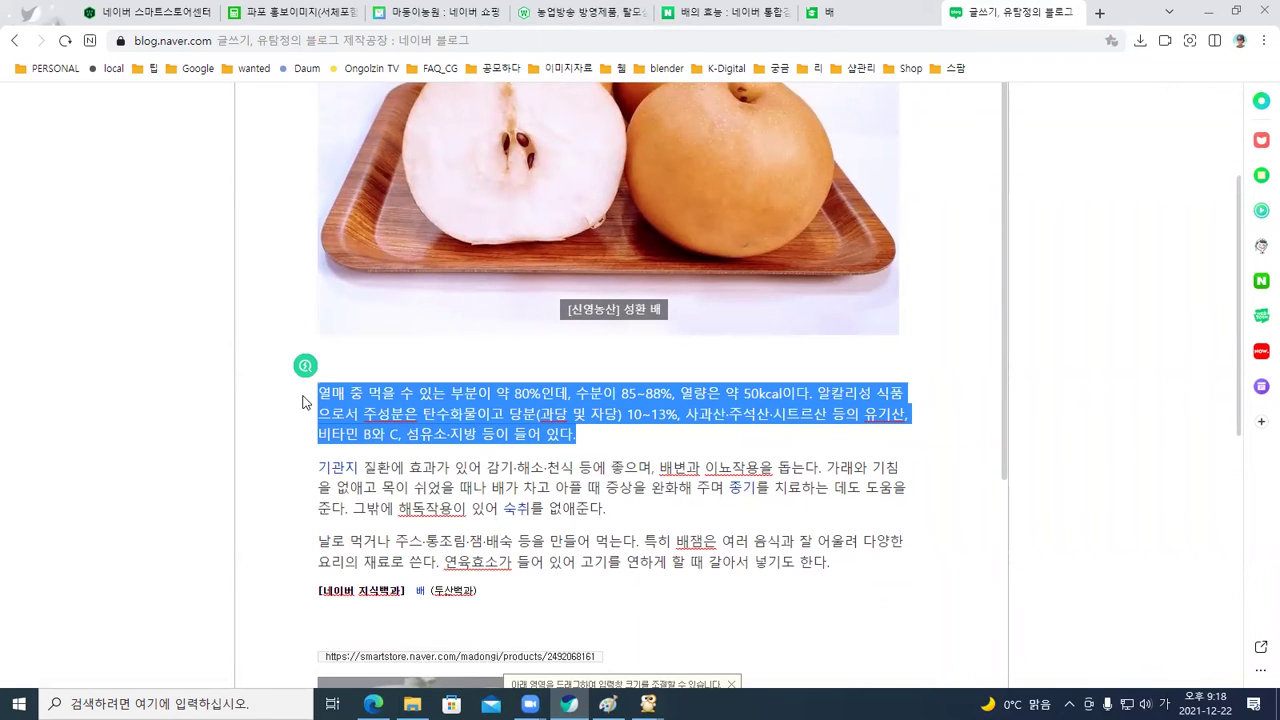
key("BackSpace")
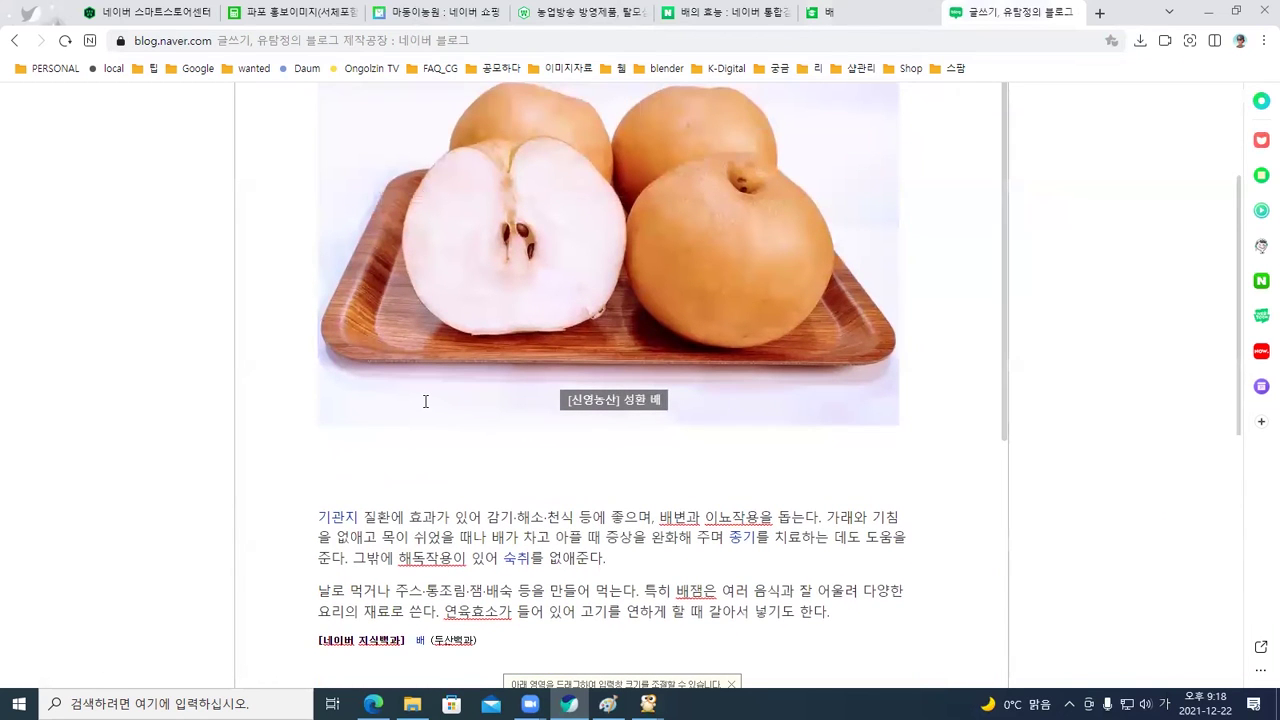
Replace the placeholder line above the pear photo with the copied encyclopedia paragraph and add a blank line beneath it
scroll(425, 401, "up", 3)
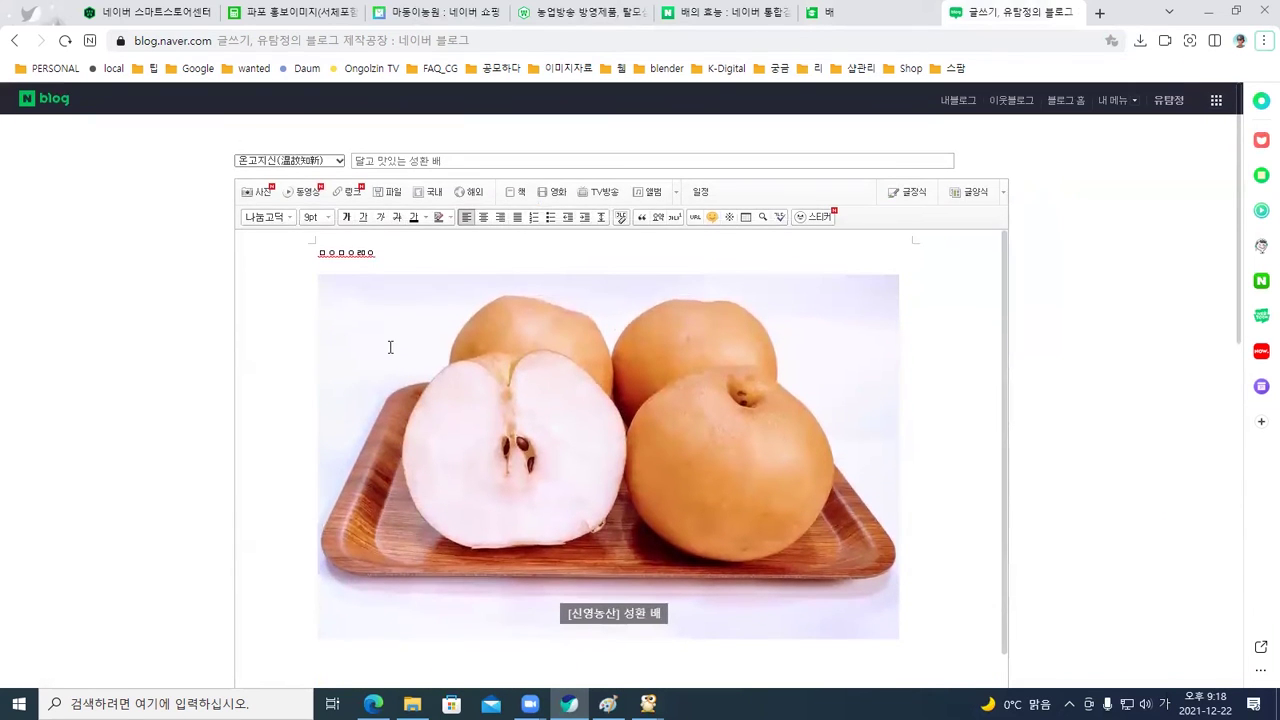
left_click_drag(389, 256, 280, 250)
key("ctrl+v")
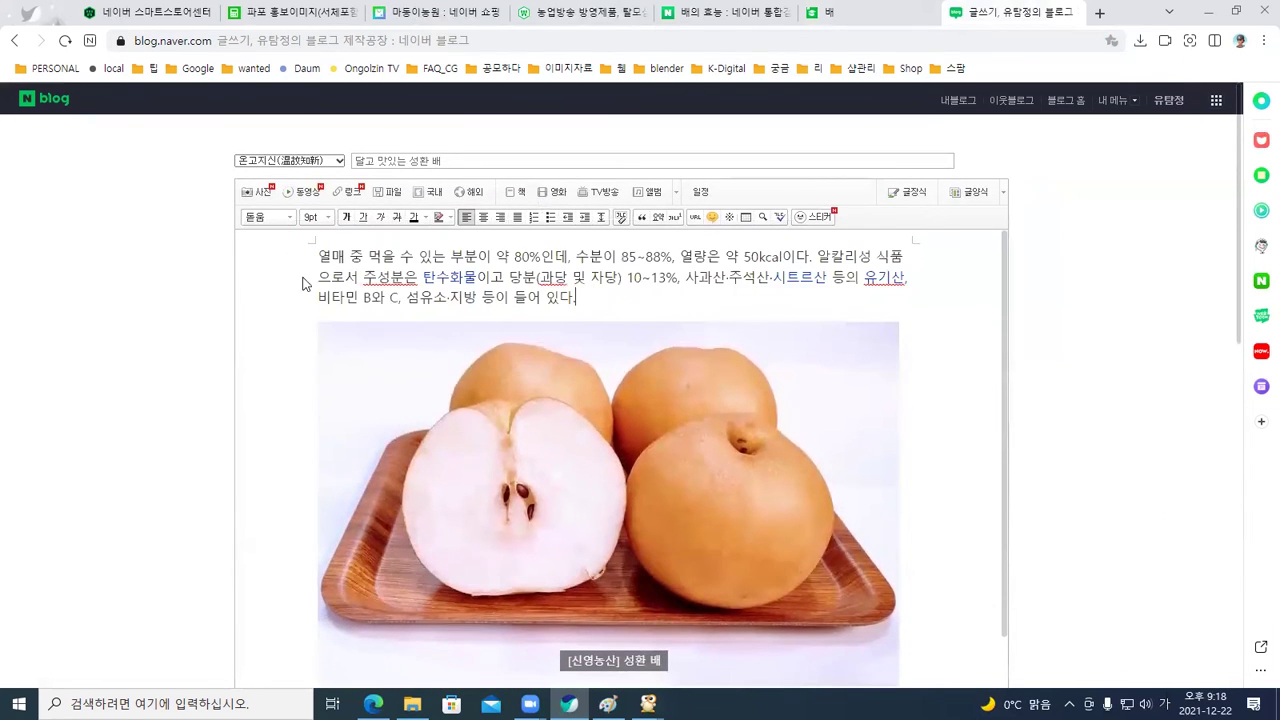
left_click(586, 297)
key("Return")
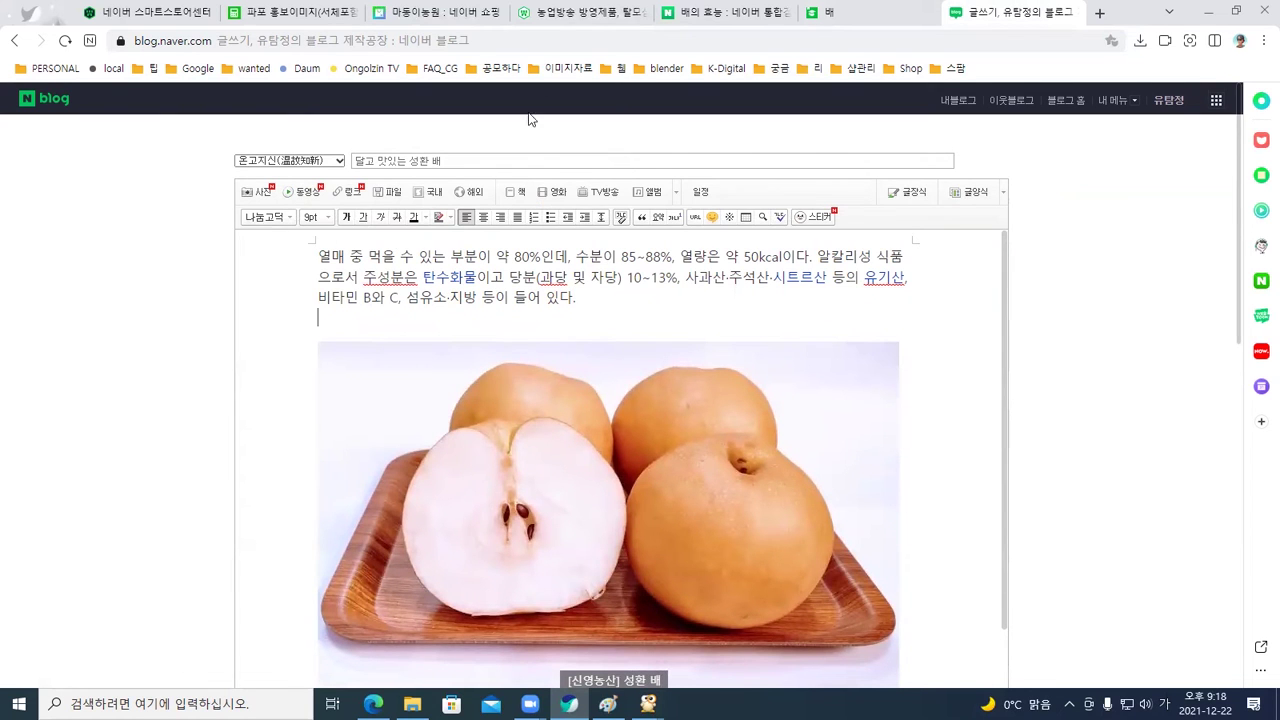
Reopen the 두산백과 entry for 배 and examine its summary line and article text
left_click(838, 13)
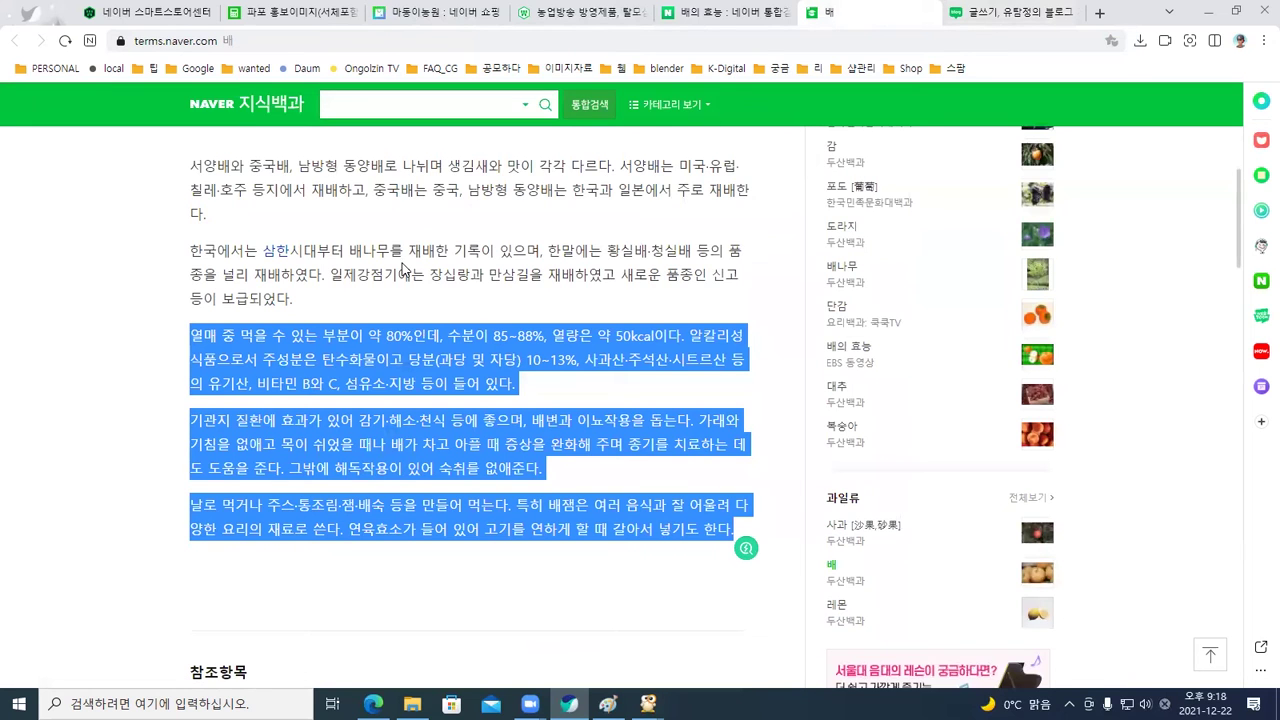
scroll(403, 268, "up", 1)
key("alt")
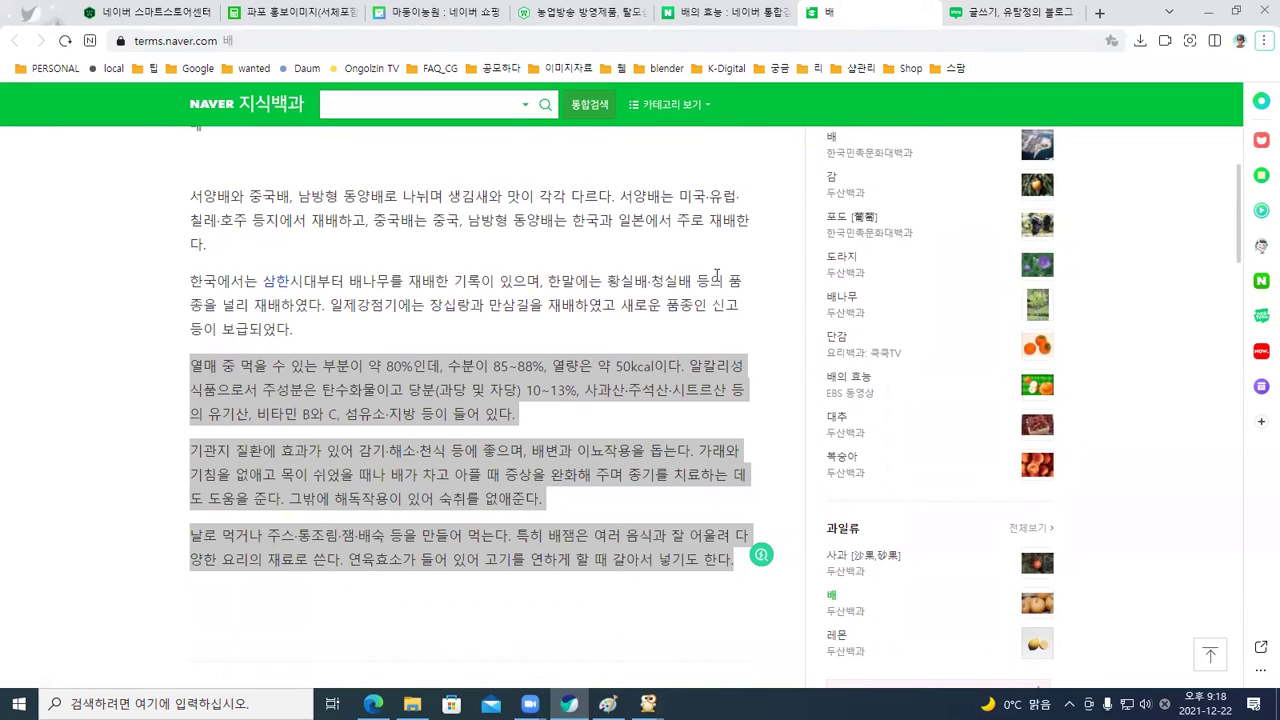
scroll(645, 318, "down", 3)
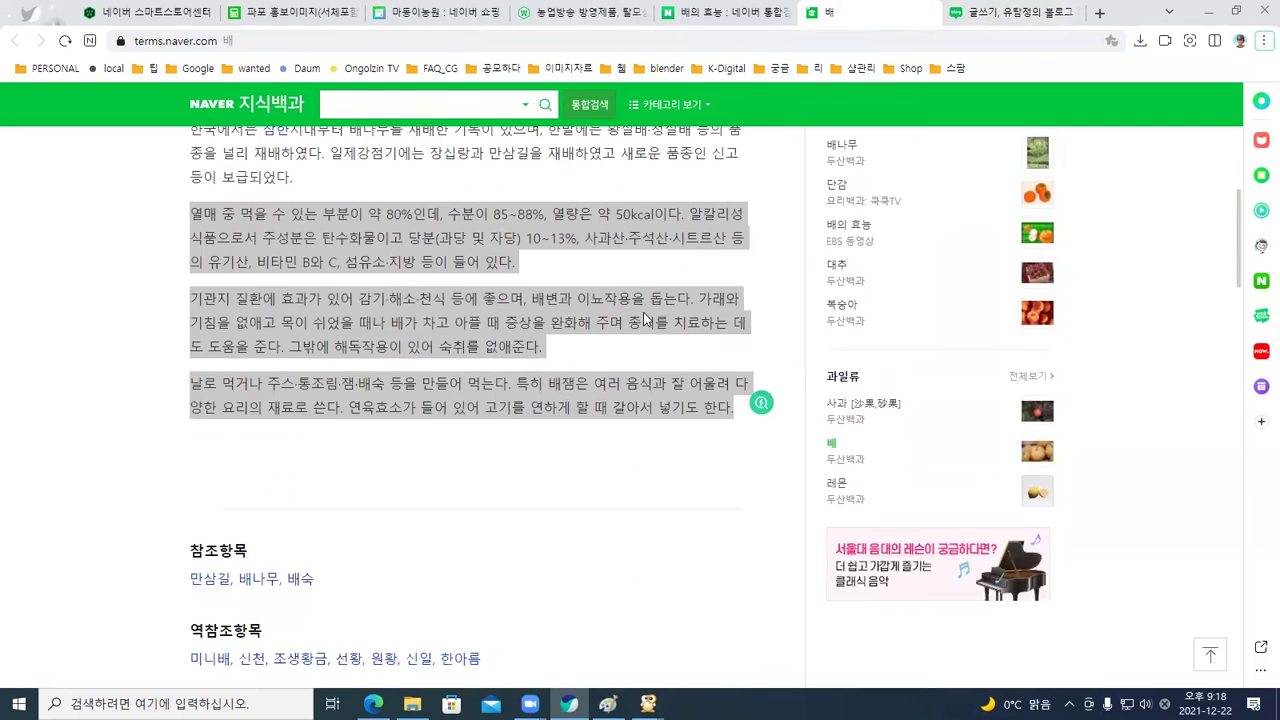
scroll(645, 318, "up", 6)
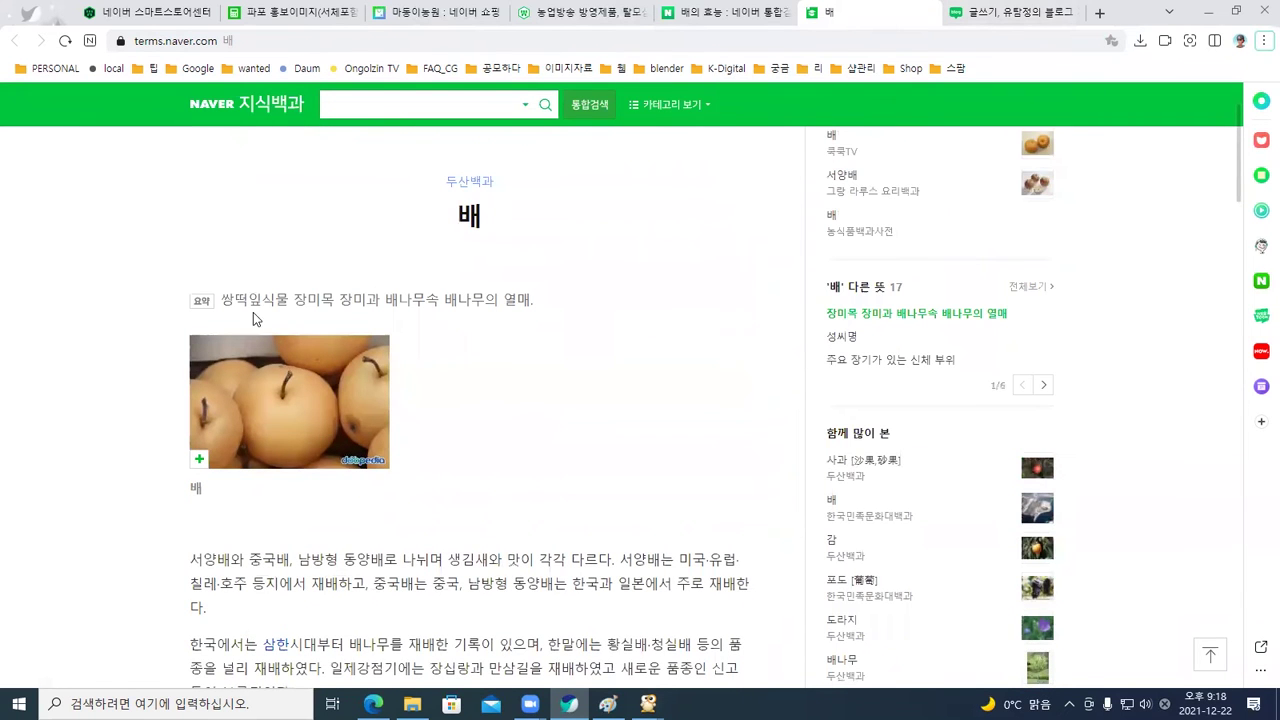
left_click_drag(227, 300, 325, 298)
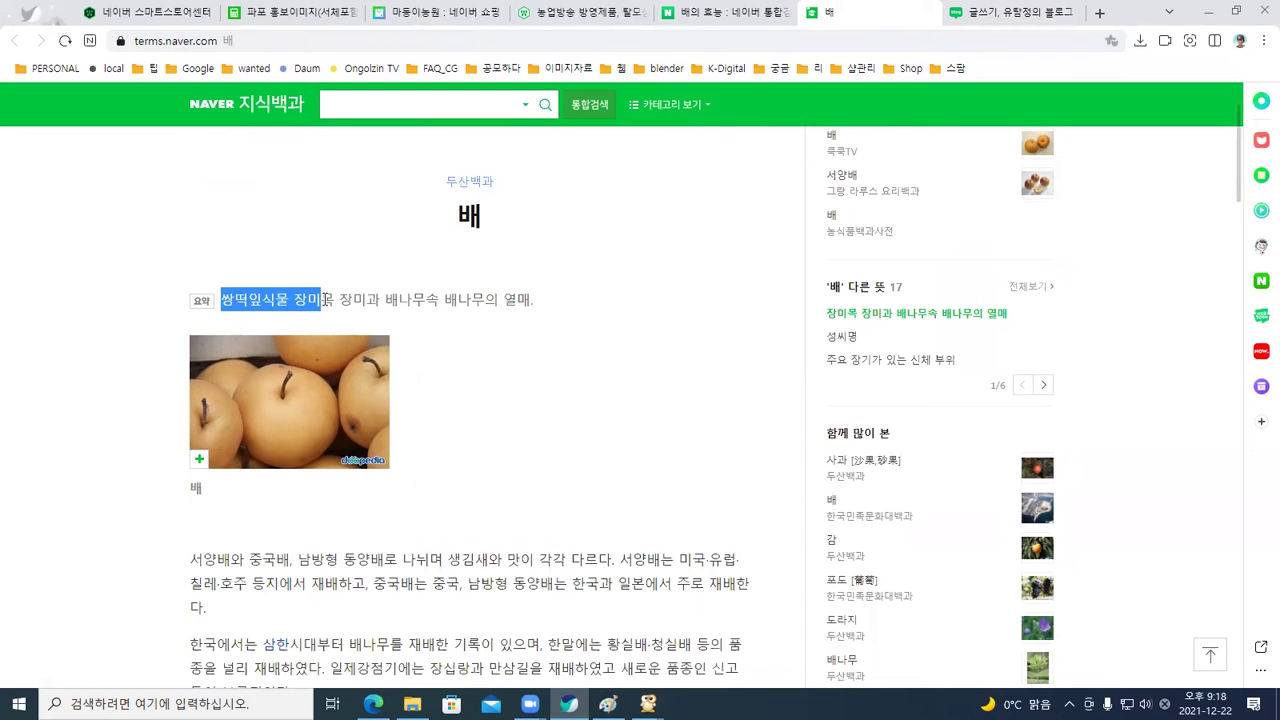
left_click_drag(325, 298, 440, 300)
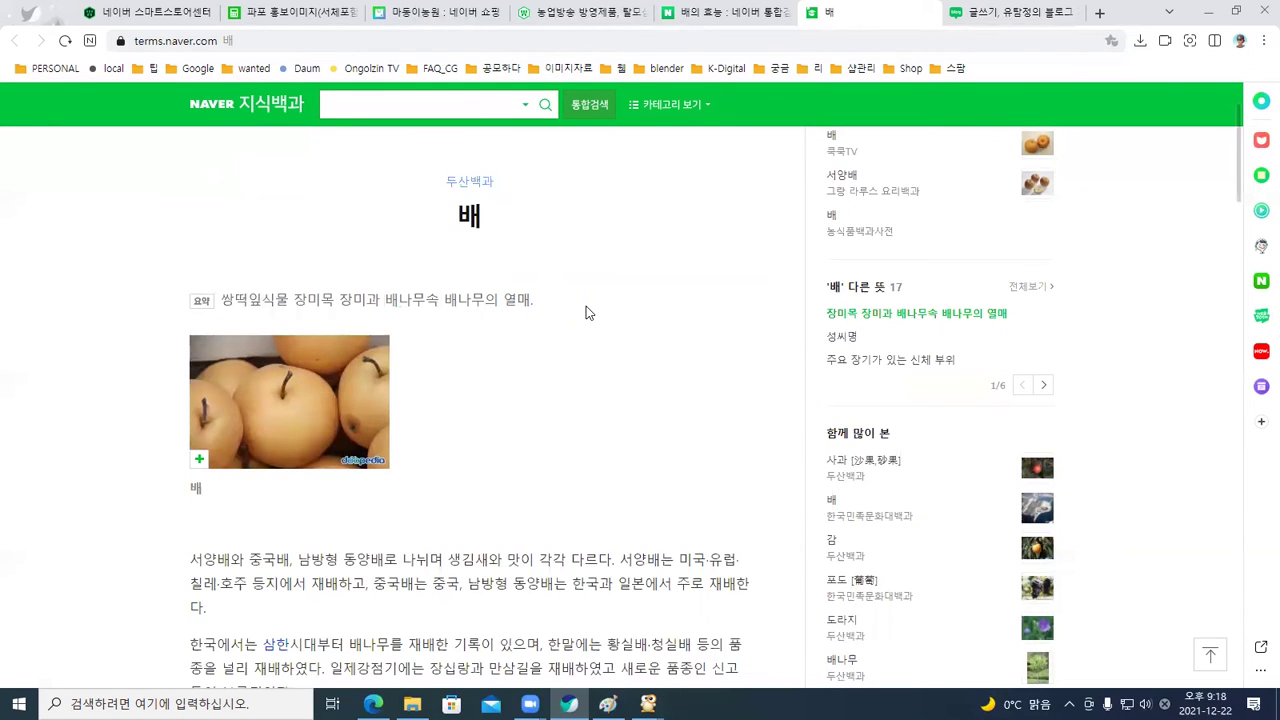
scroll(587, 311, "down", 2)
scroll(587, 313, "down", 1)
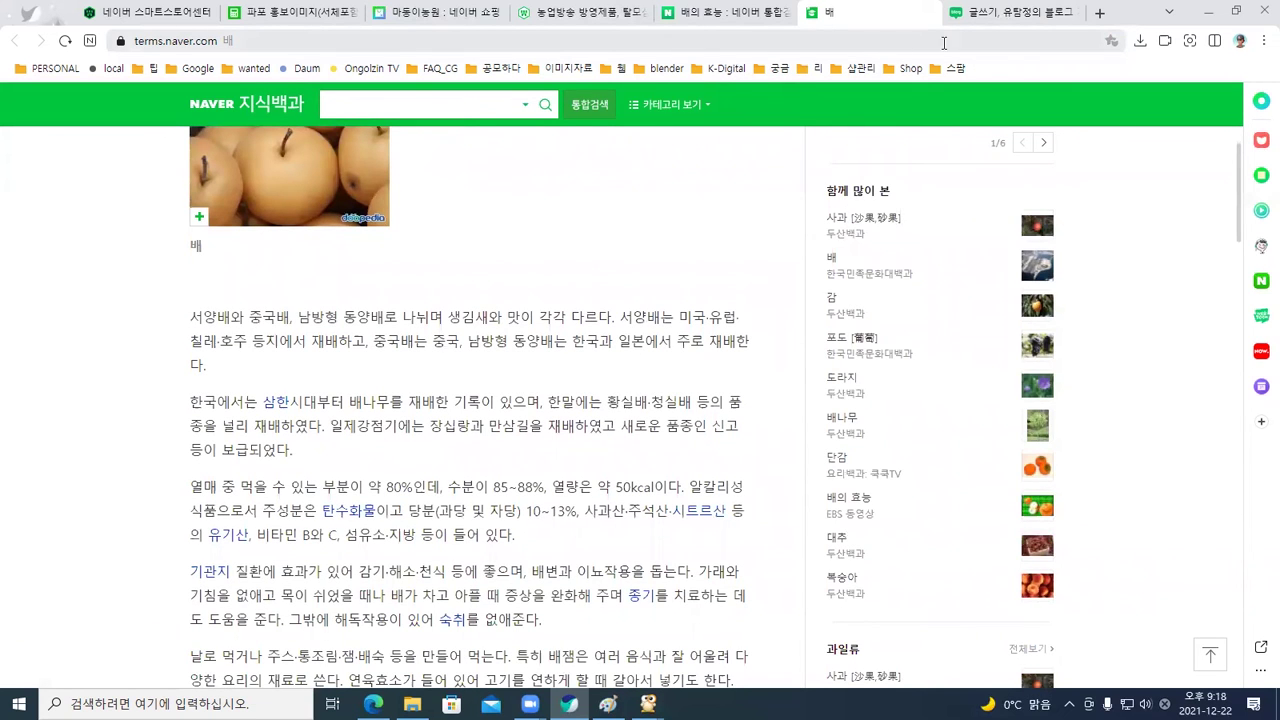
Return to the blog post and copy its title "달고 맛있는 성환 배" to the start of the first paragraph, adding "는" after it
left_click(988, 13)
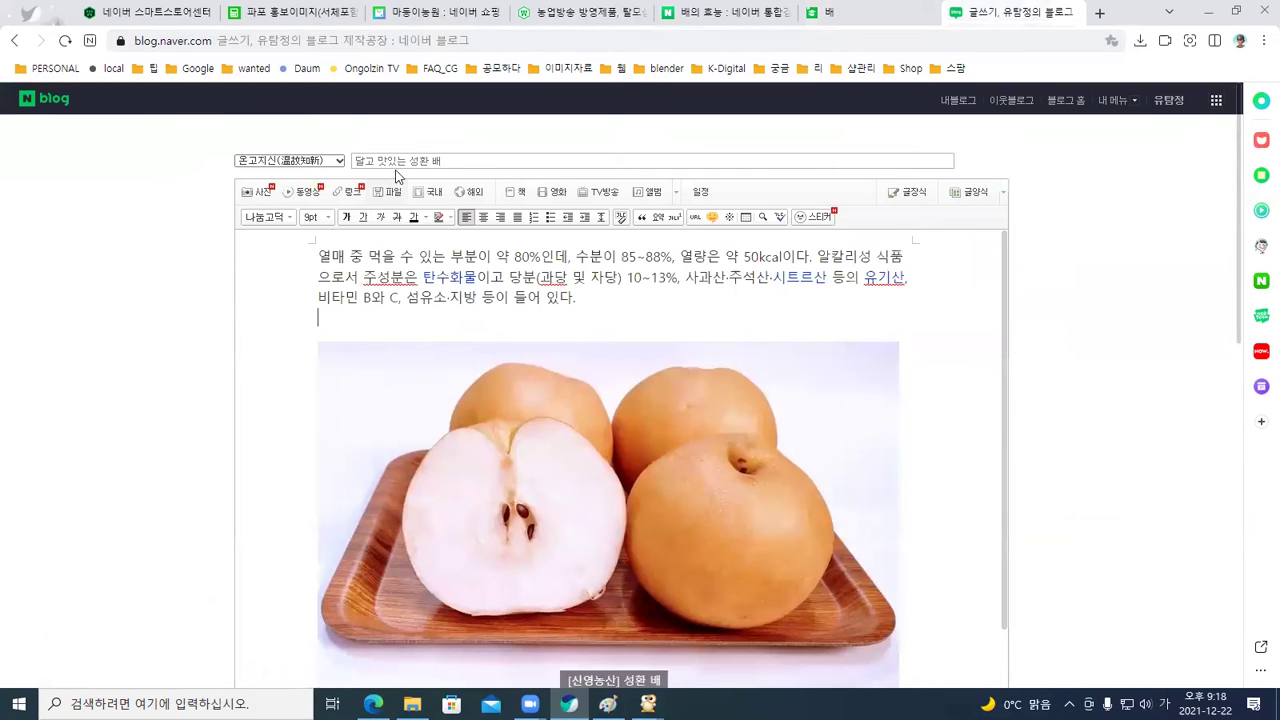
left_click_drag(456, 160, 346, 162)
key("ctrl+c")
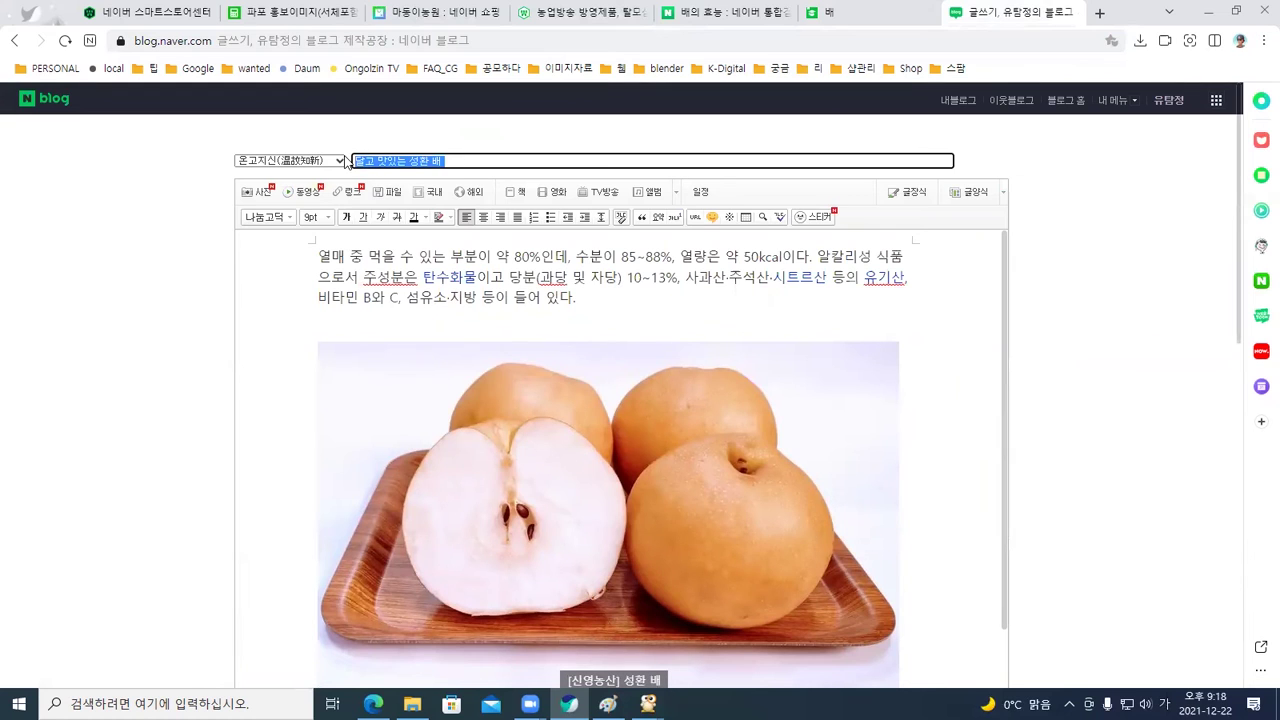
left_click(321, 255)
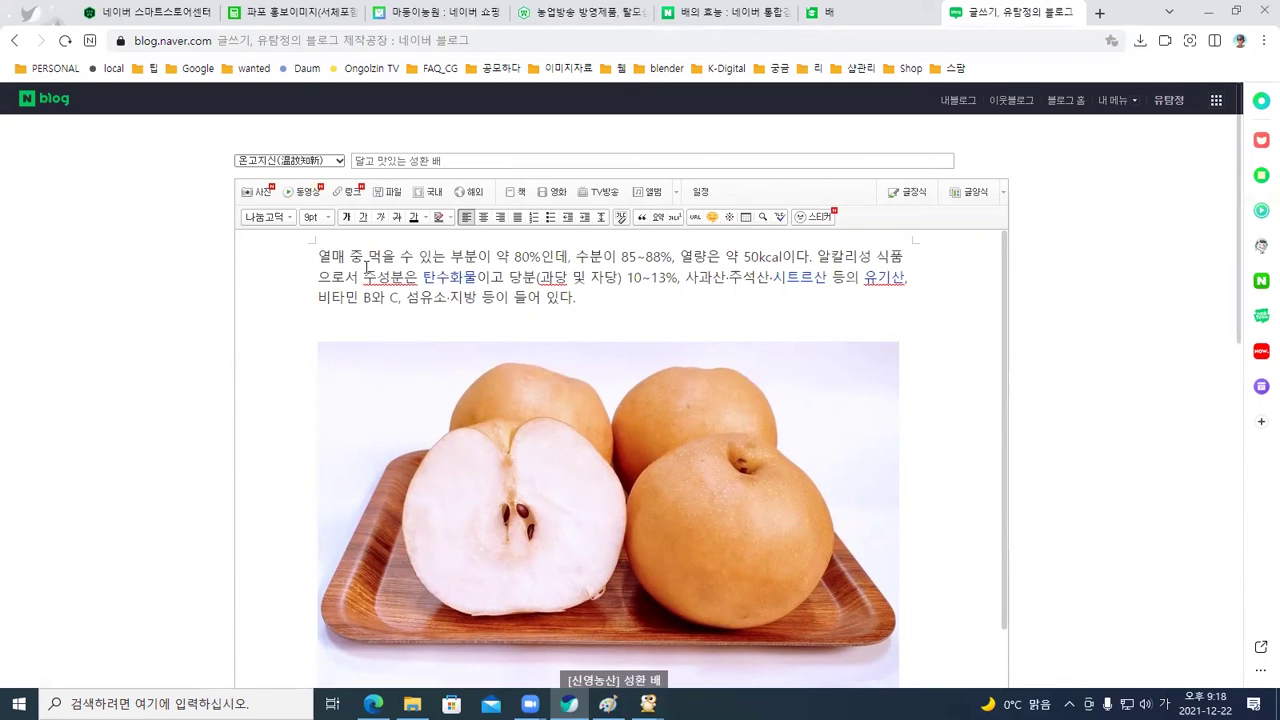
key("ctrl+v")
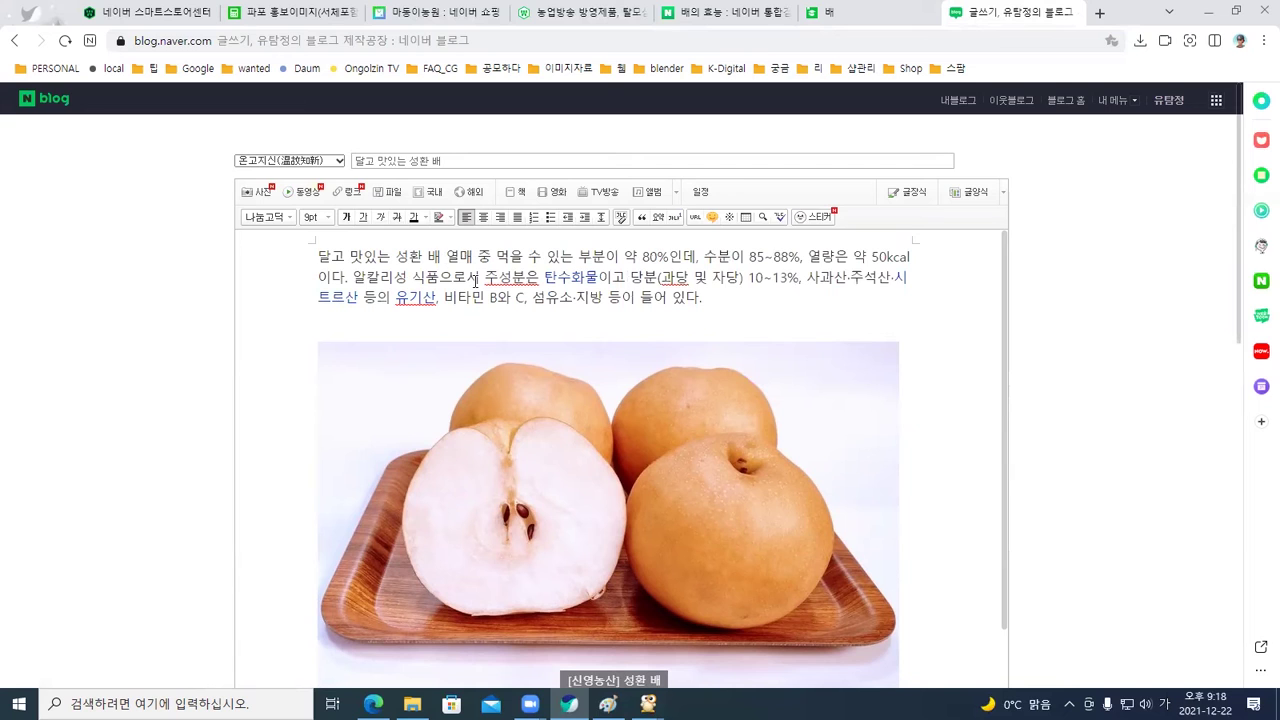
key("BackSpace")
type("는")
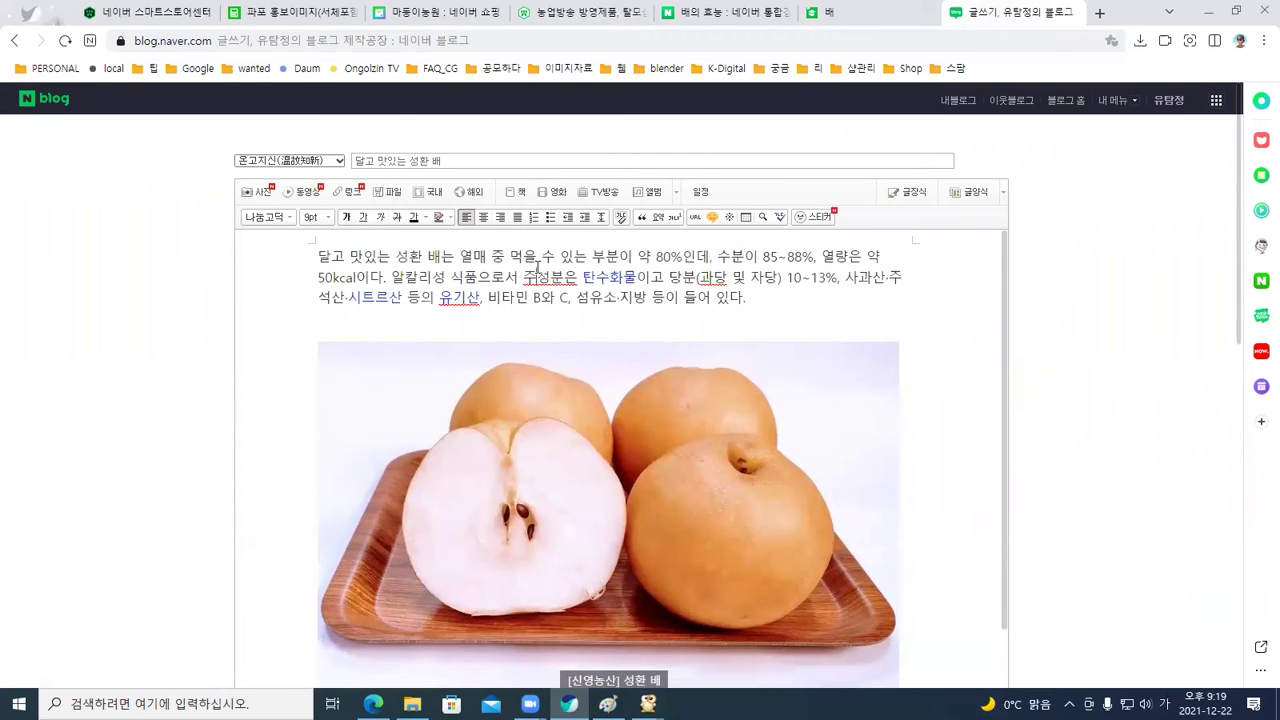
key("ctrl+a")
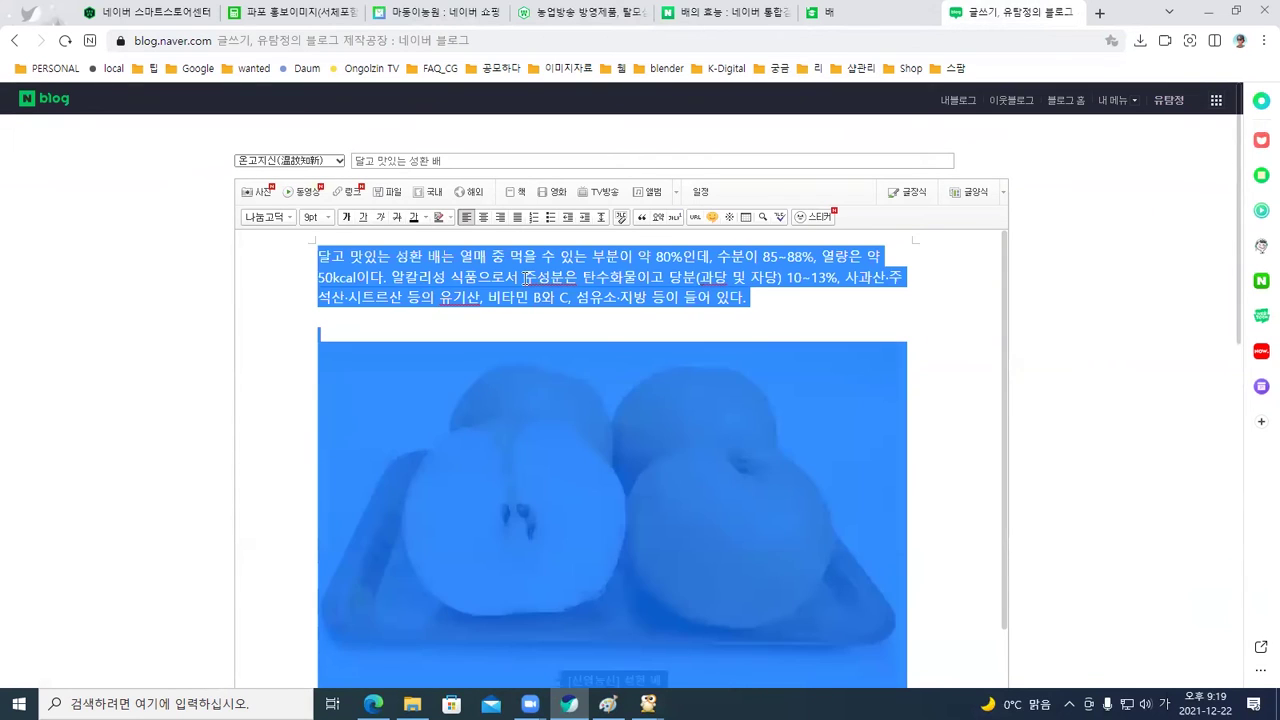
key("alt")
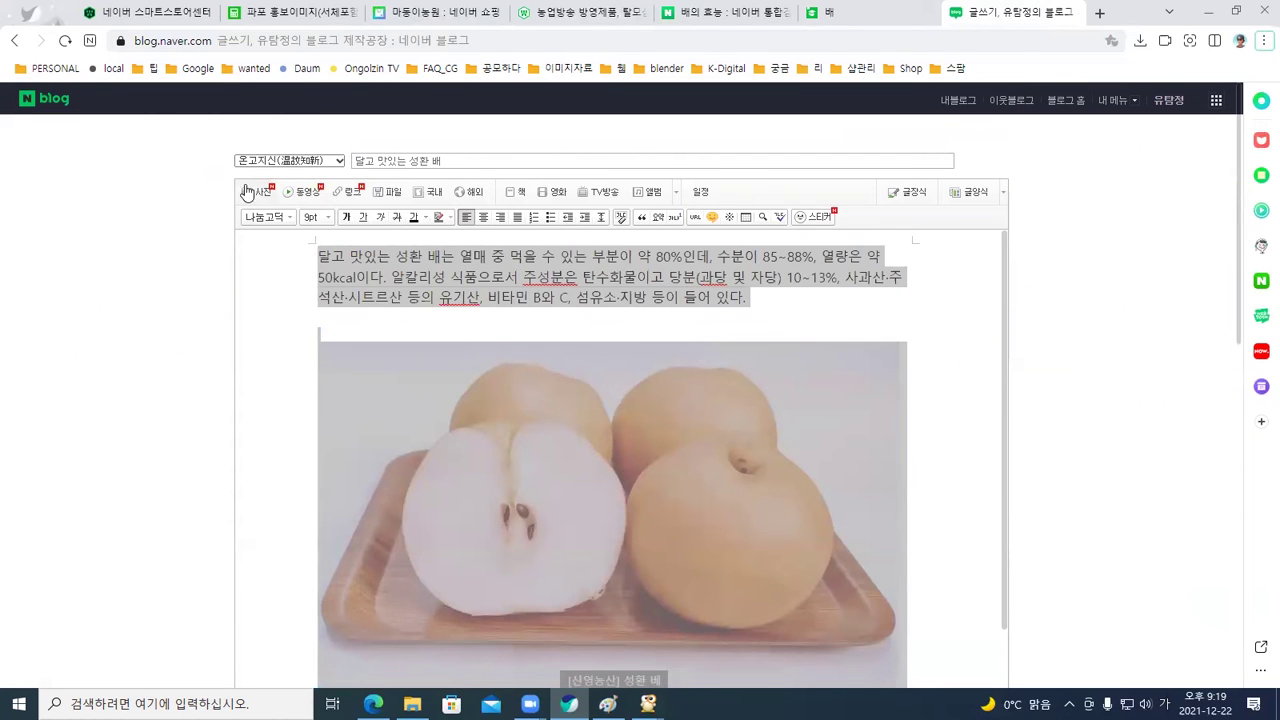
left_click(265, 216)
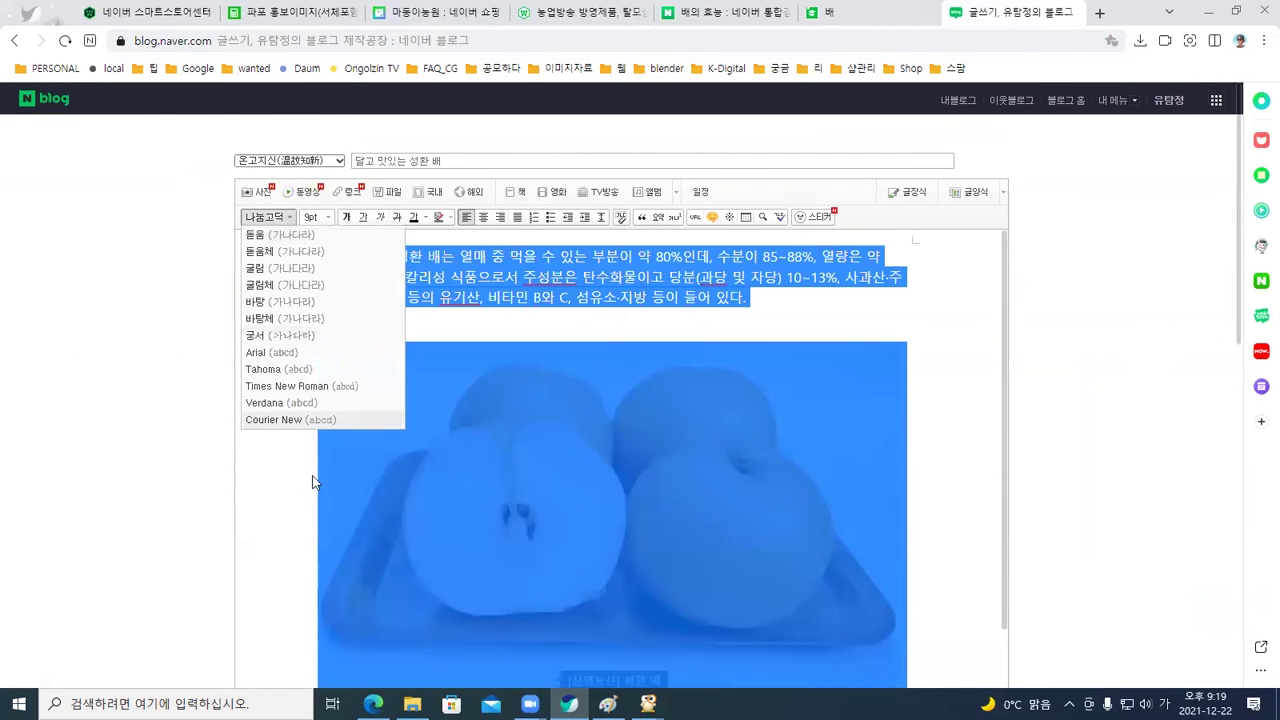
scroll(283, 305, "down", 1)
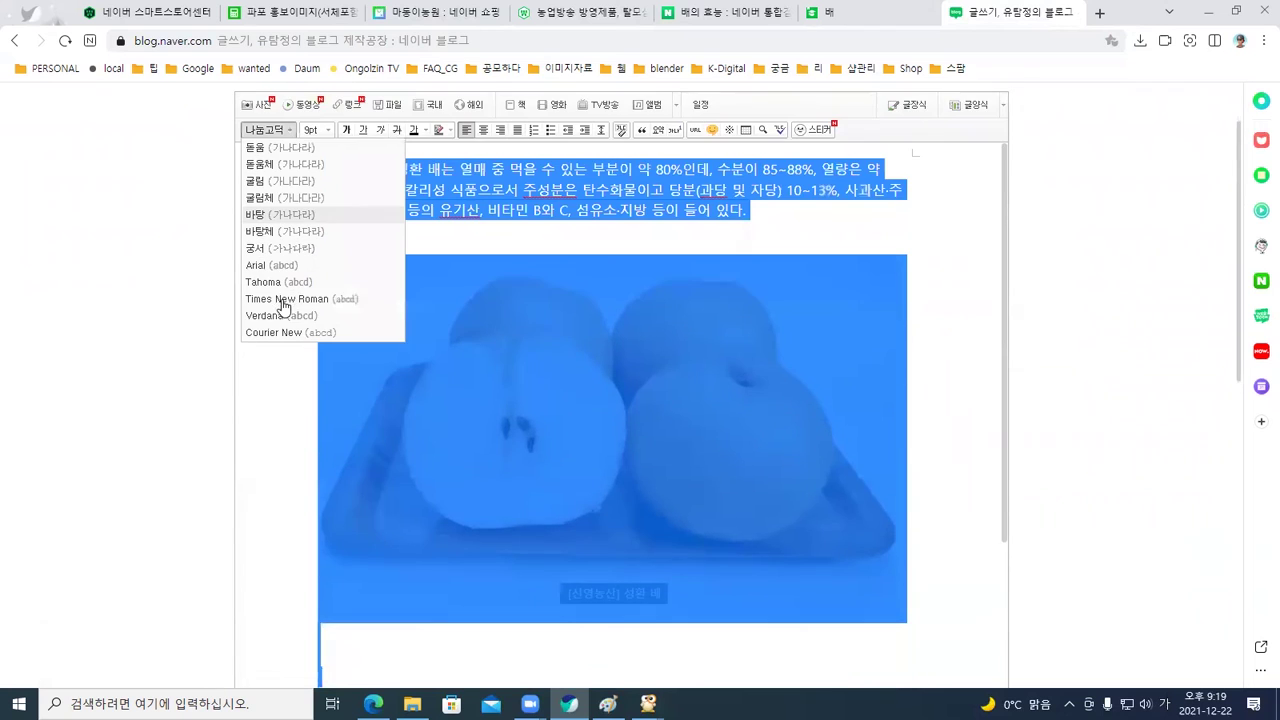
scroll(270, 300, "up", 1)
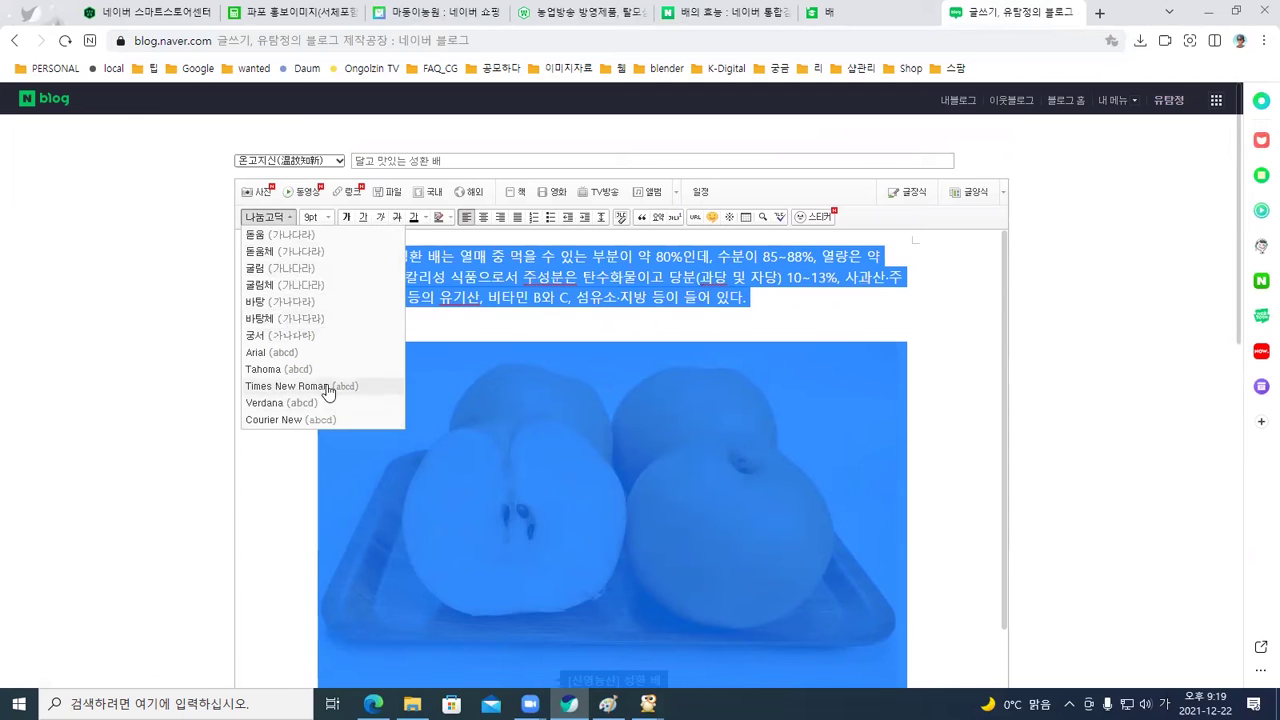
left_click(449, 258)
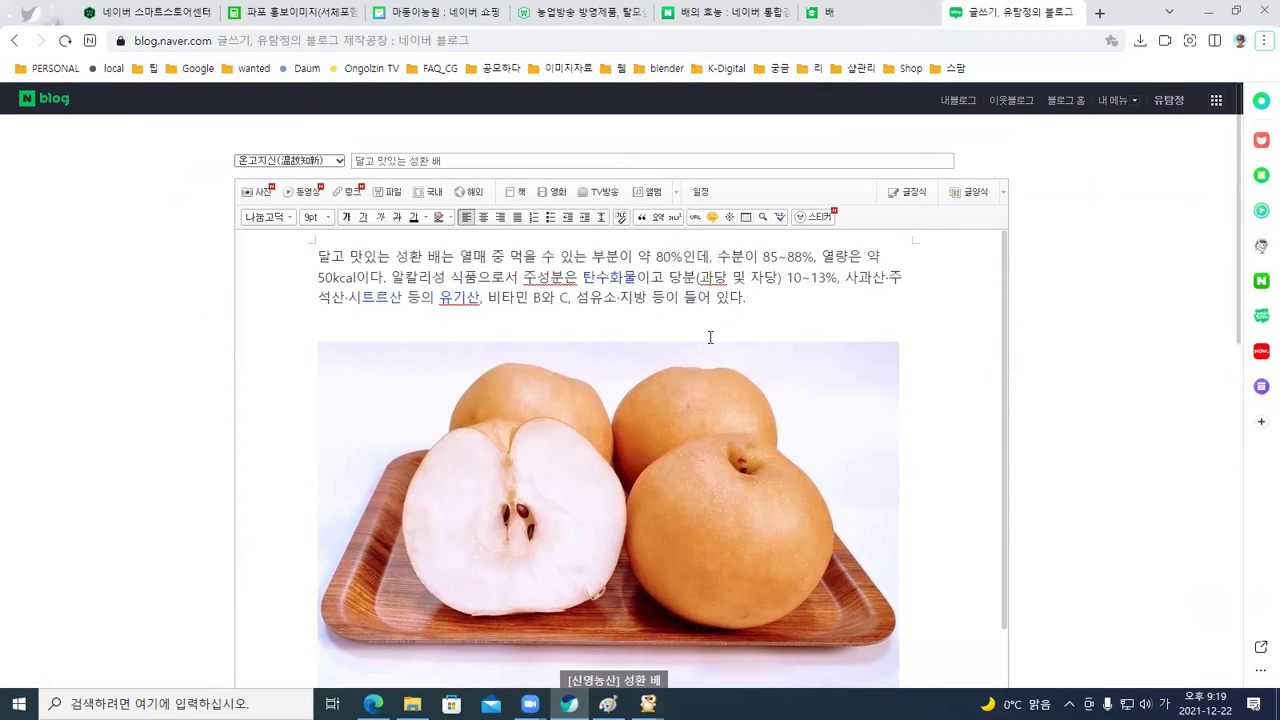
Add a blank line between the 네이버 지식백과 source line and the smart store link
scroll(817, 383, "down", 1)
scroll(815, 383, "up", 1)
scroll(883, 446, "down", 3)
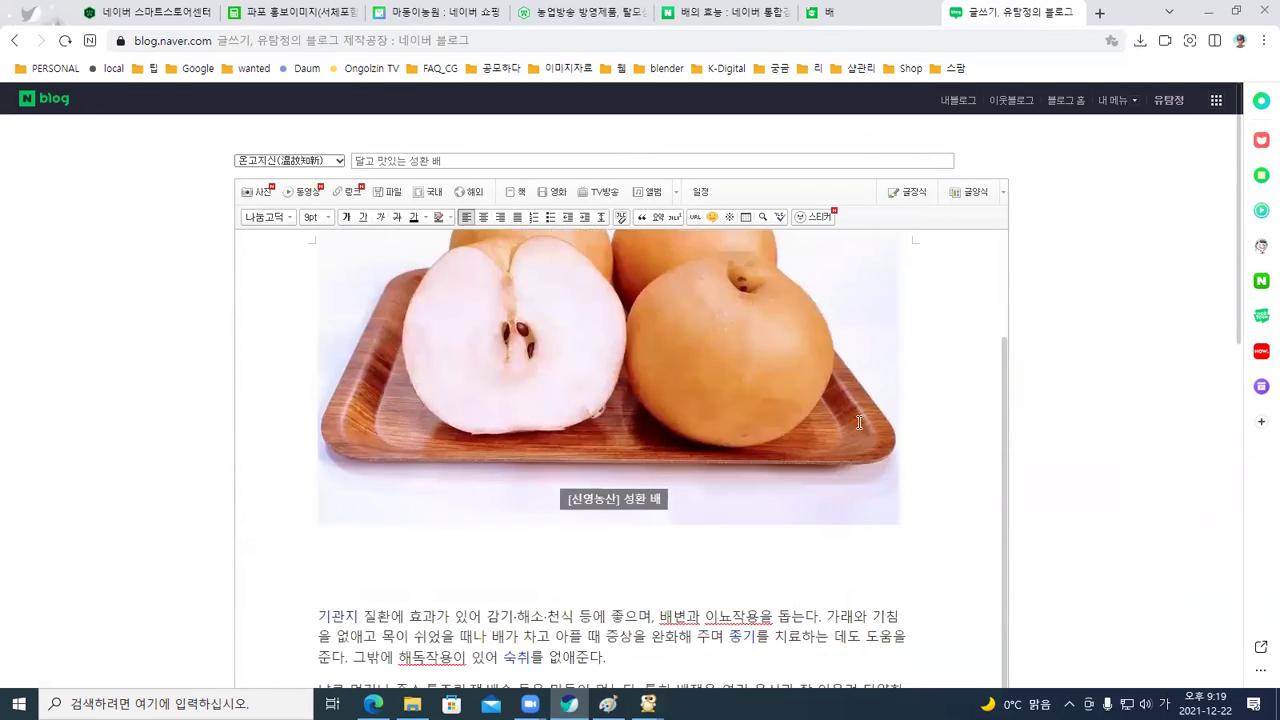
scroll(883, 446, "down", 3)
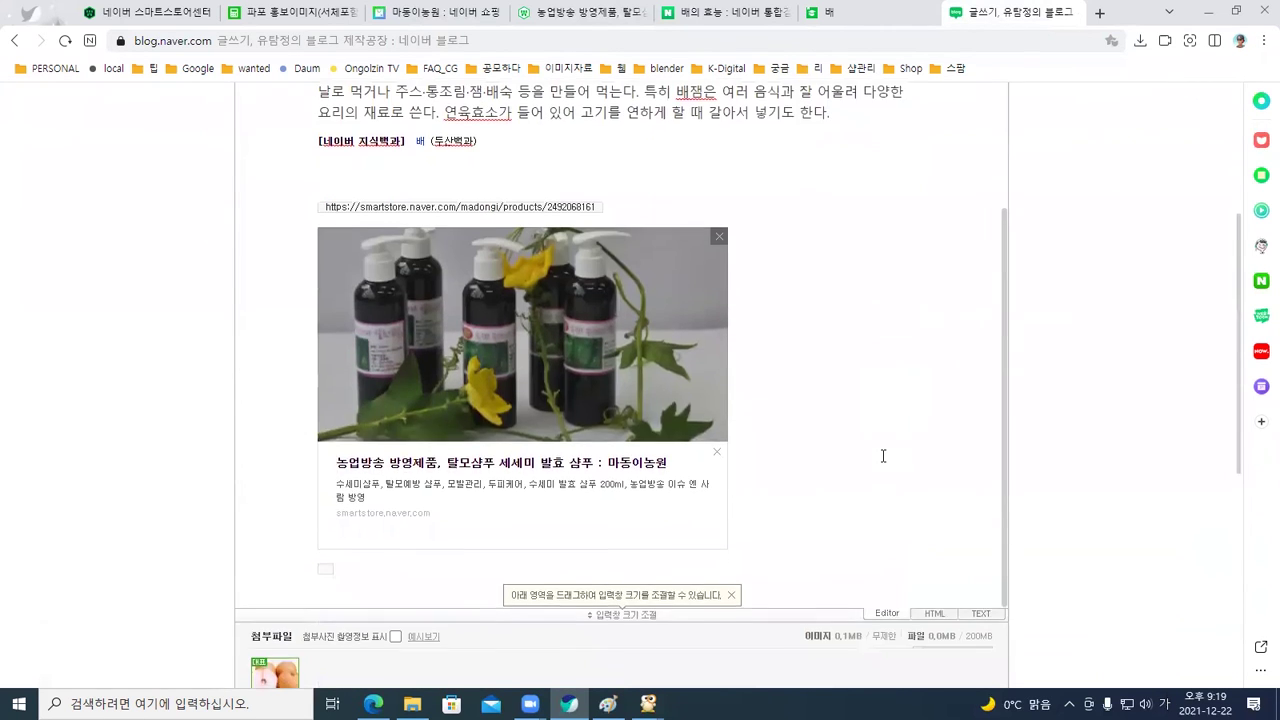
left_click(500, 277)
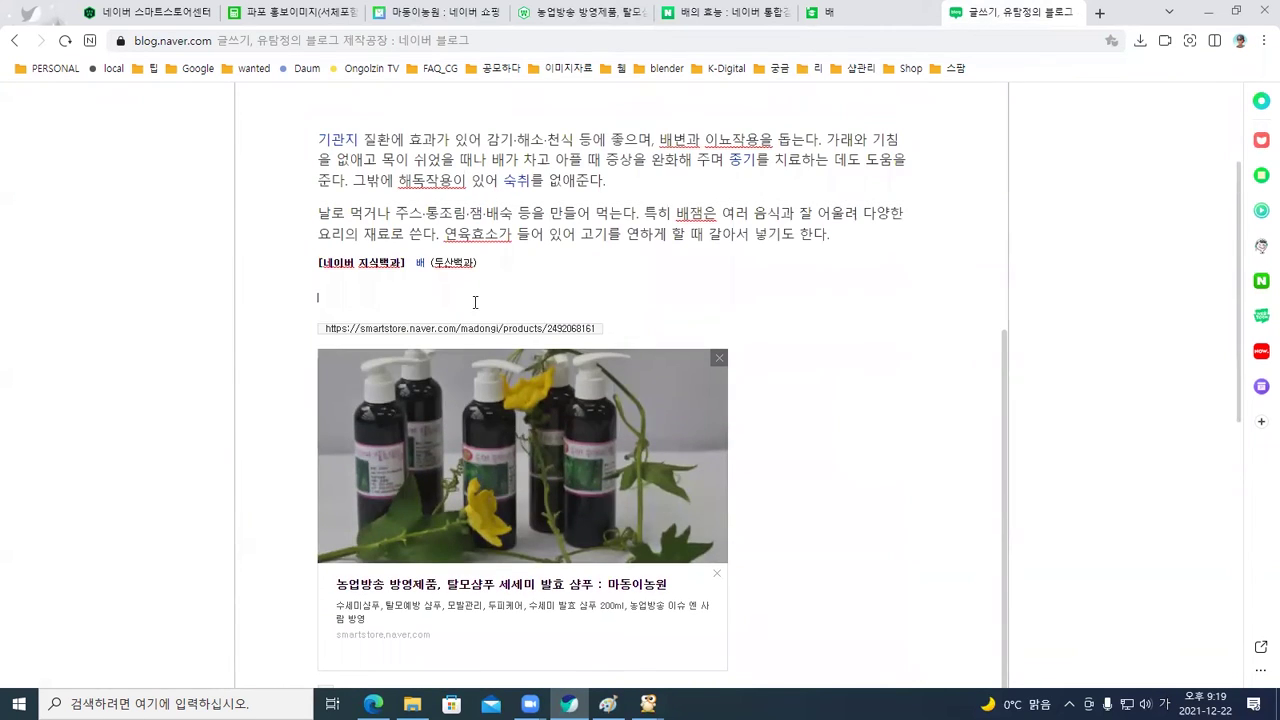
key("Return")
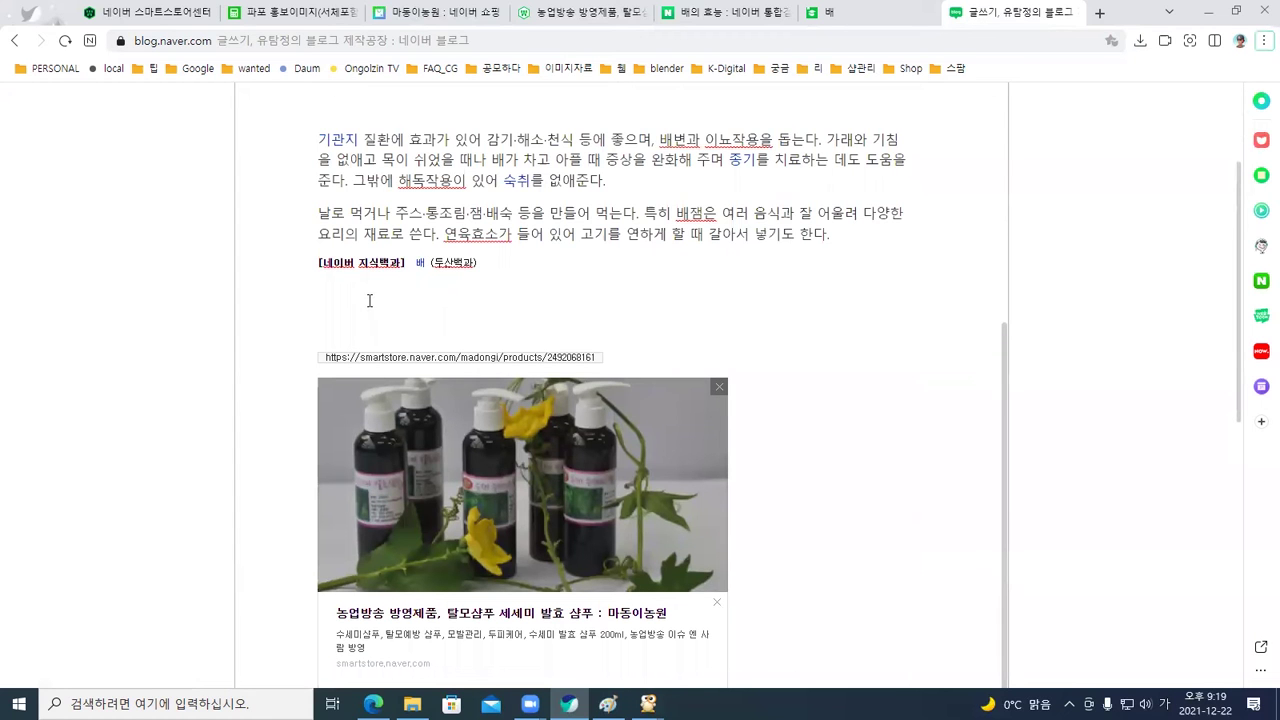
Insert the "GOOD" character sticker between the encyclopedia source line and the smart store link
scroll(380, 144, "up", 1)
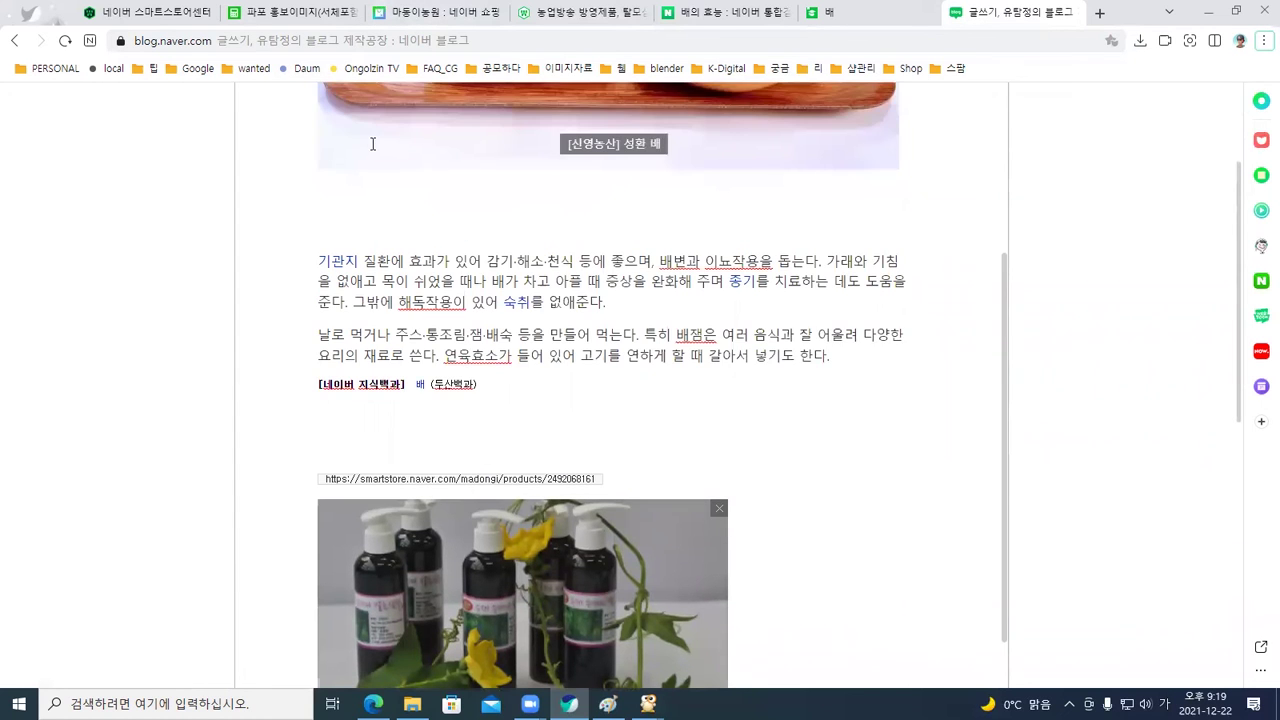
scroll(365, 144, "up", 5)
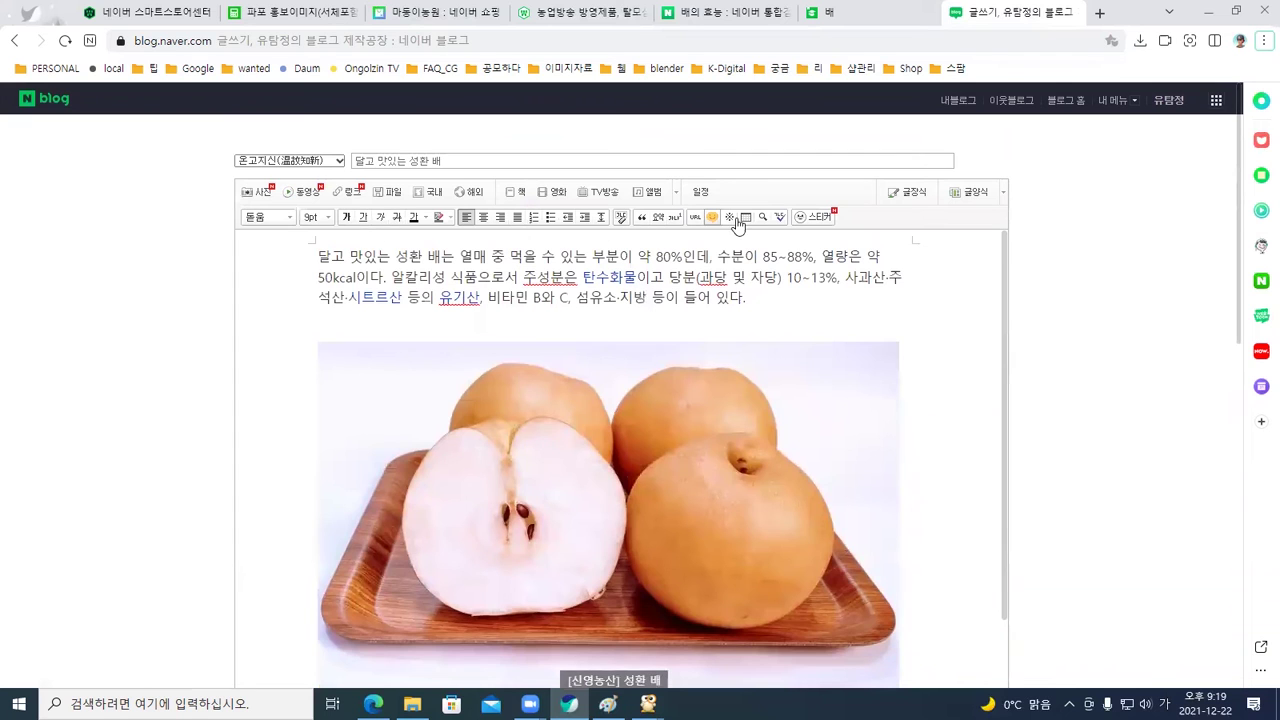
left_click(813, 221)
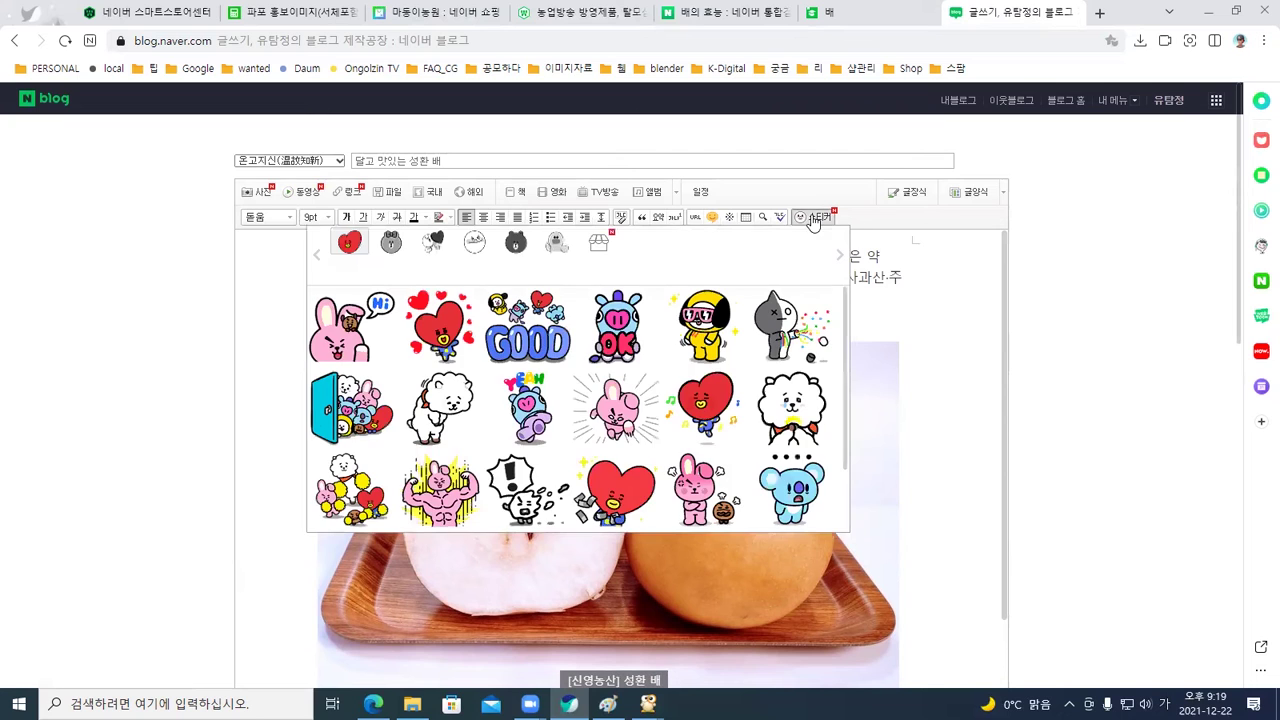
left_click(518, 340)
scroll(518, 334, "down", 3)
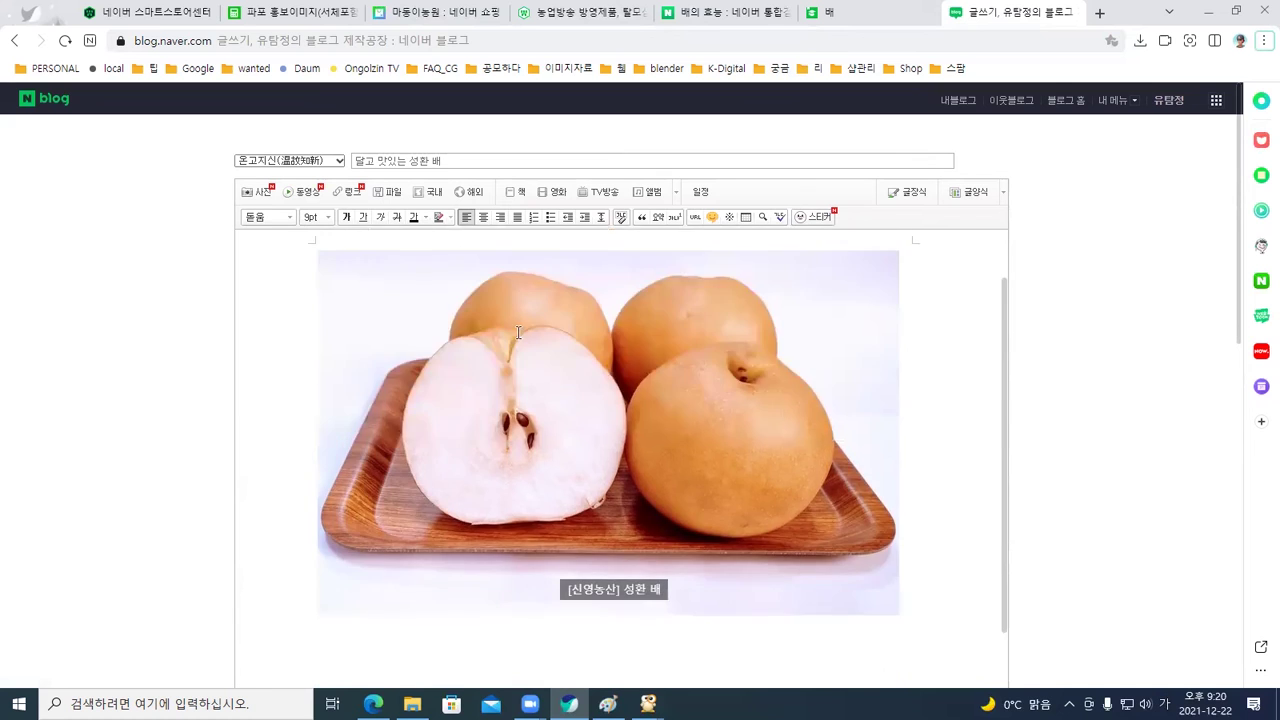
scroll(518, 334, "down", 3)
scroll(518, 335, "down", 1)
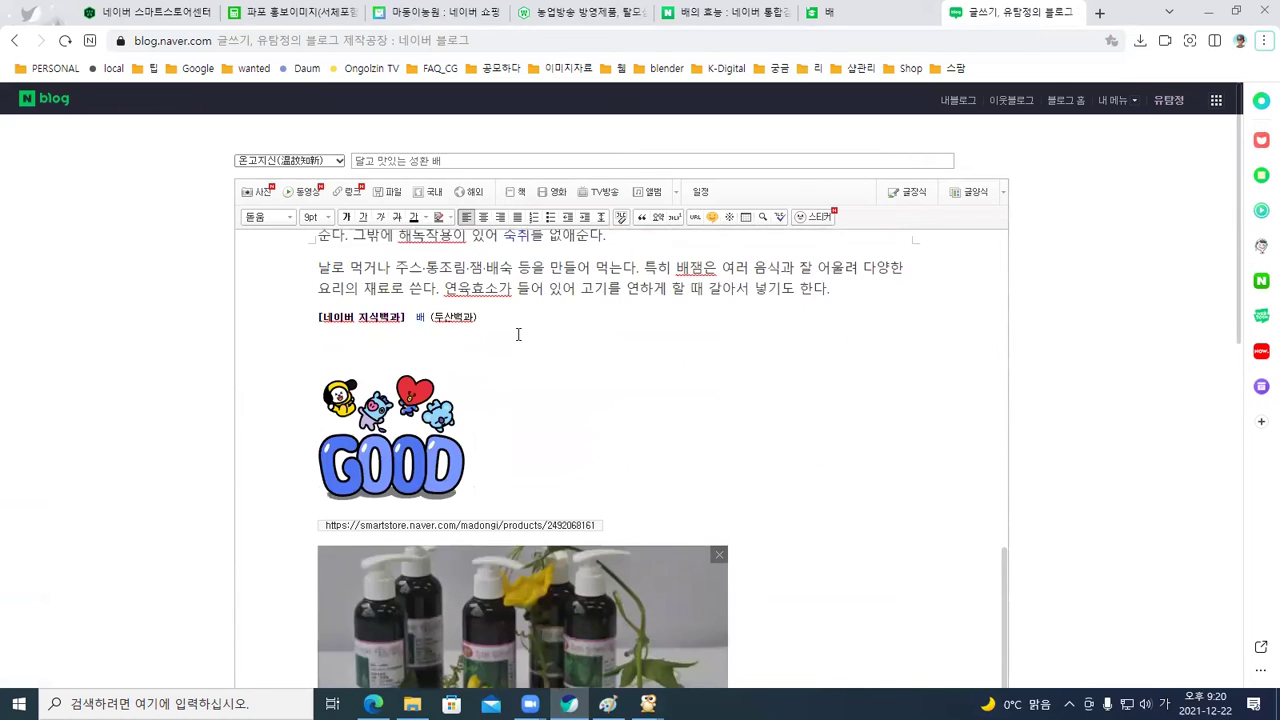
left_click(494, 408)
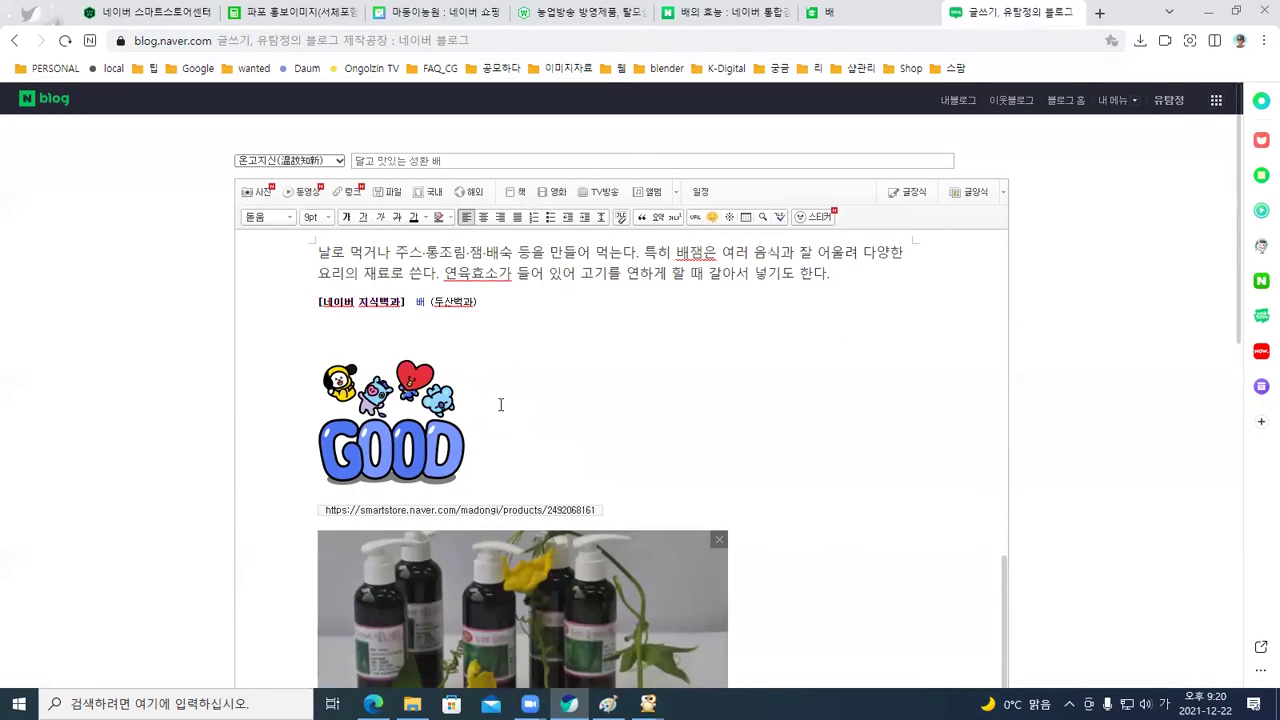
scroll(551, 432, "down", 2)
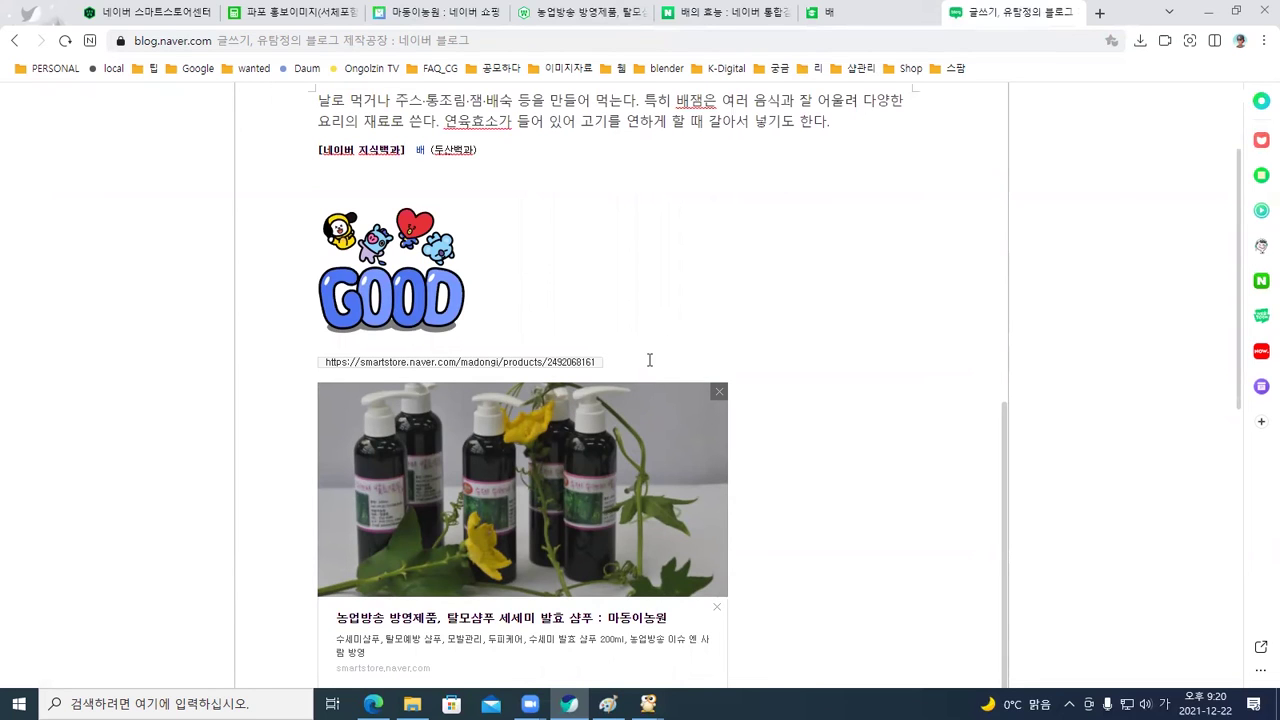
scroll(446, 464, "down", 1)
scroll(447, 470, "down", 2)
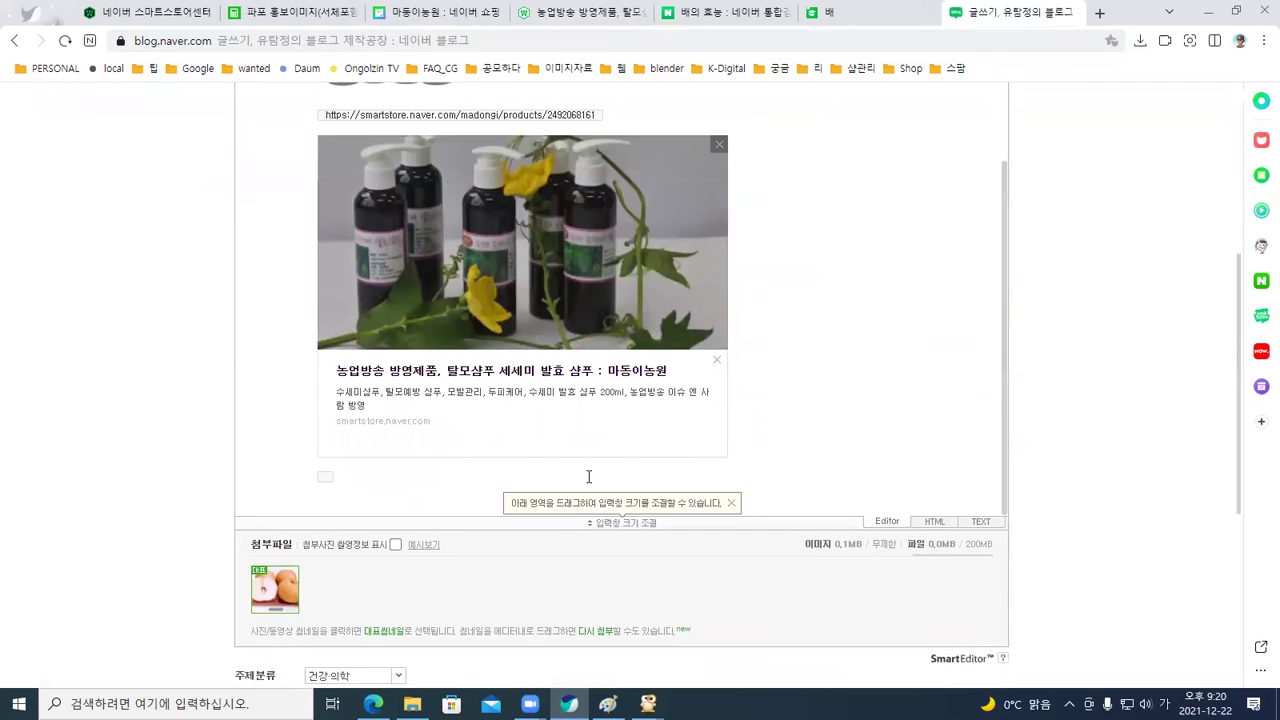
scroll(589, 480, "down", 1)
scroll(549, 486, "up", 4)
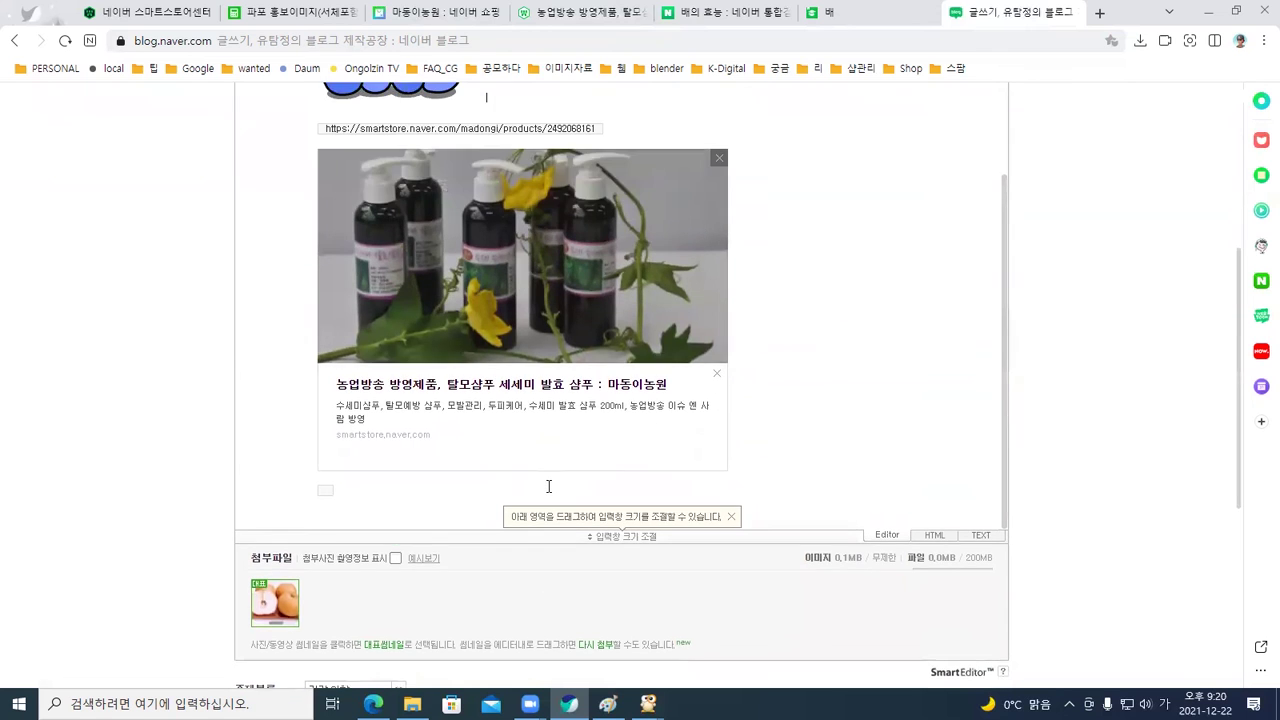
scroll(547, 484, "up", 4)
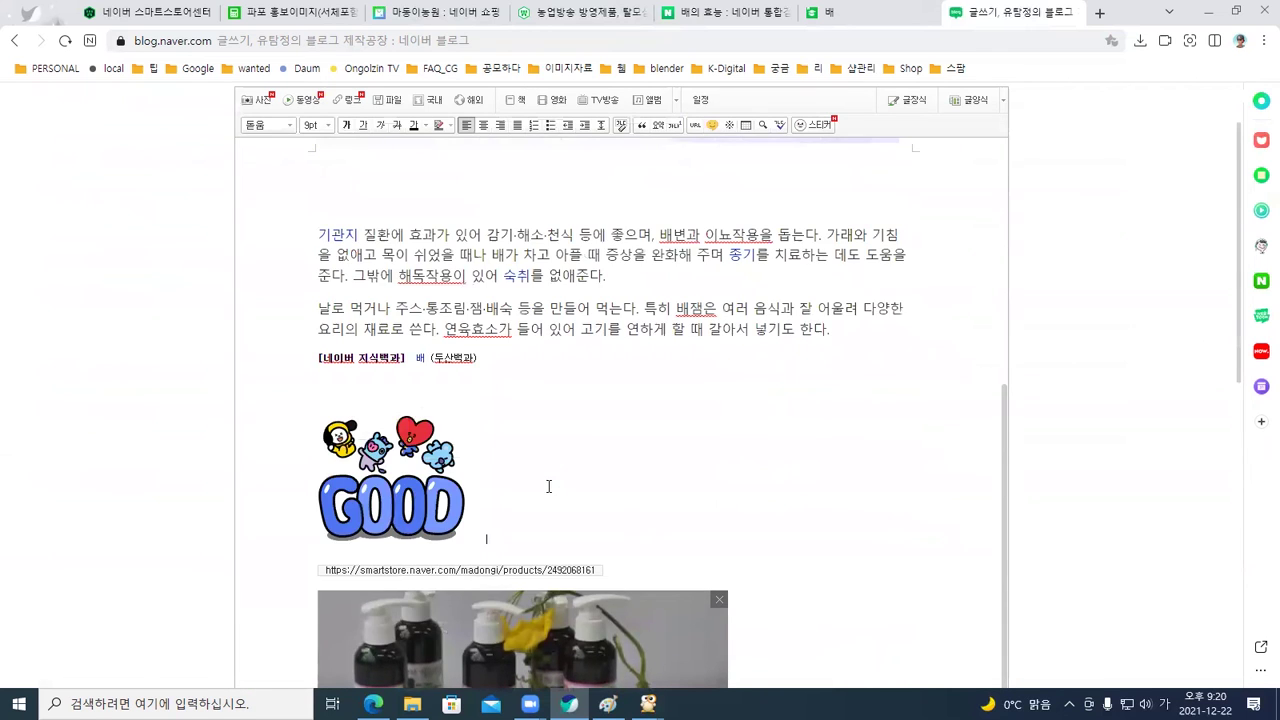
Try 이웃공개 for the post's visibility, set it back to 비공개, and submit the edited post
scroll(548, 486, "down", 8)
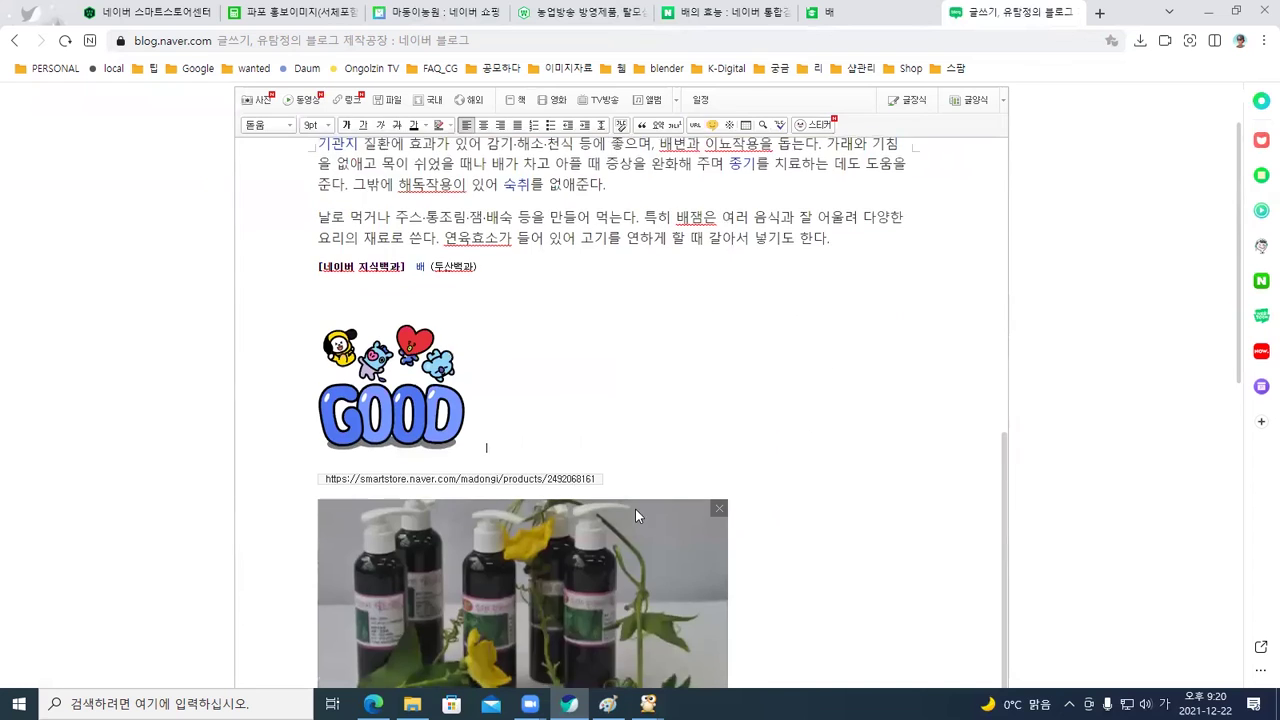
scroll(658, 592, "down", 3)
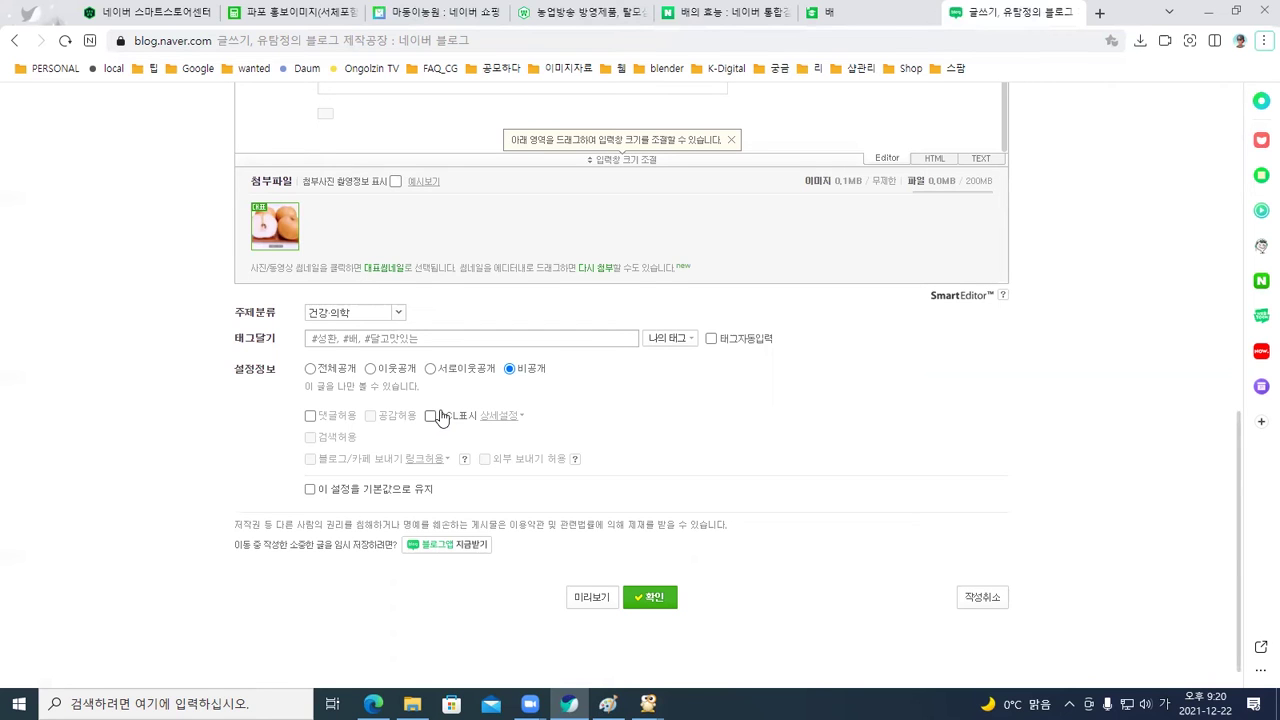
scroll(457, 375, "down", 1)
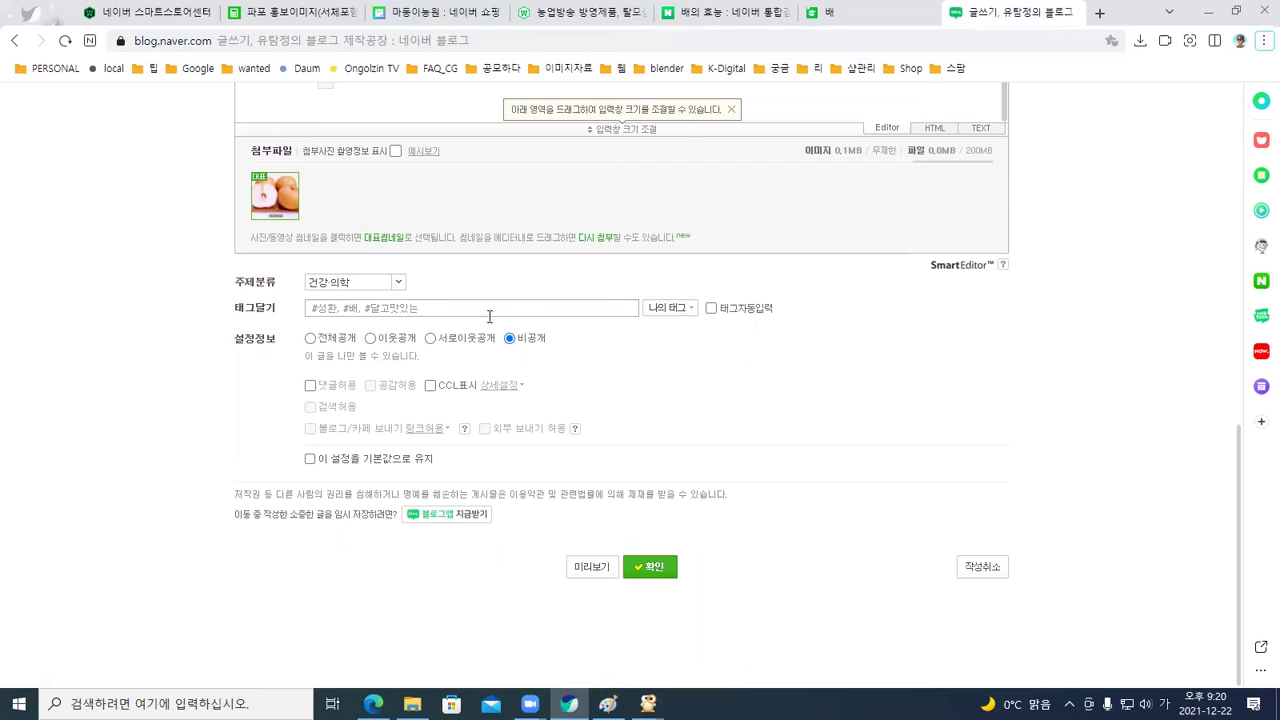
left_click(371, 339)
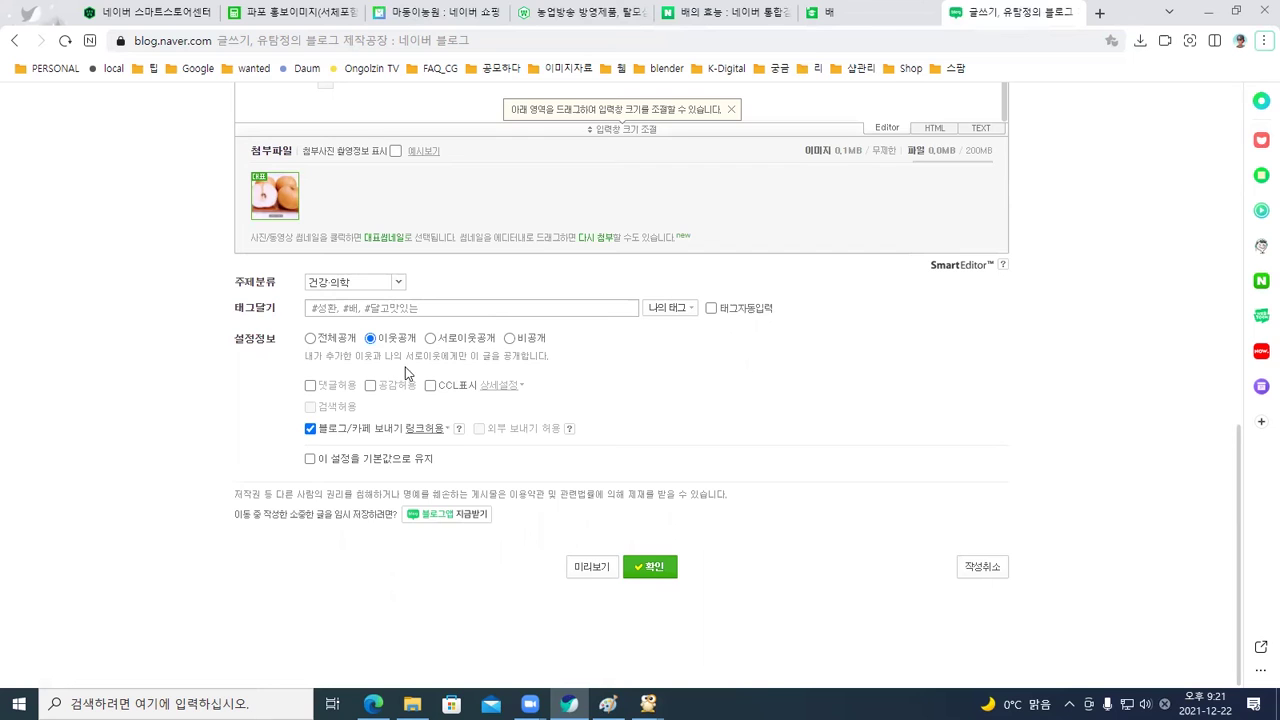
scroll(410, 375, "up", 1)
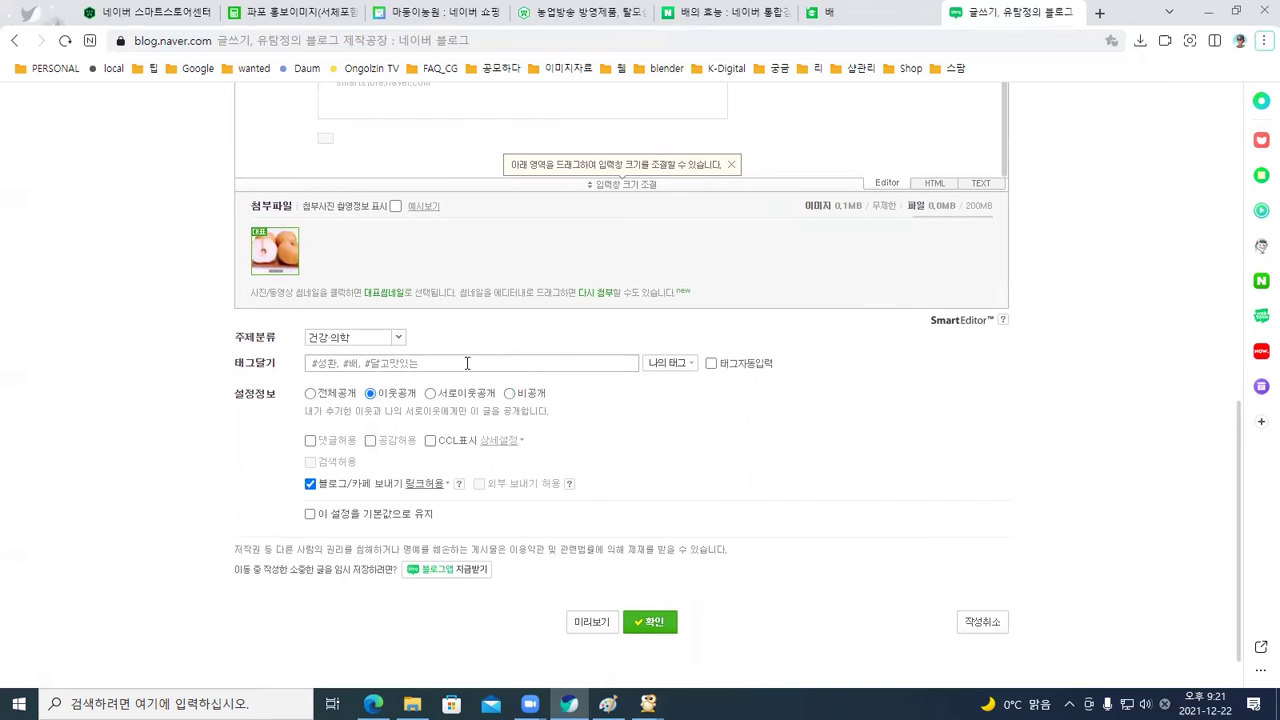
left_click(508, 395)
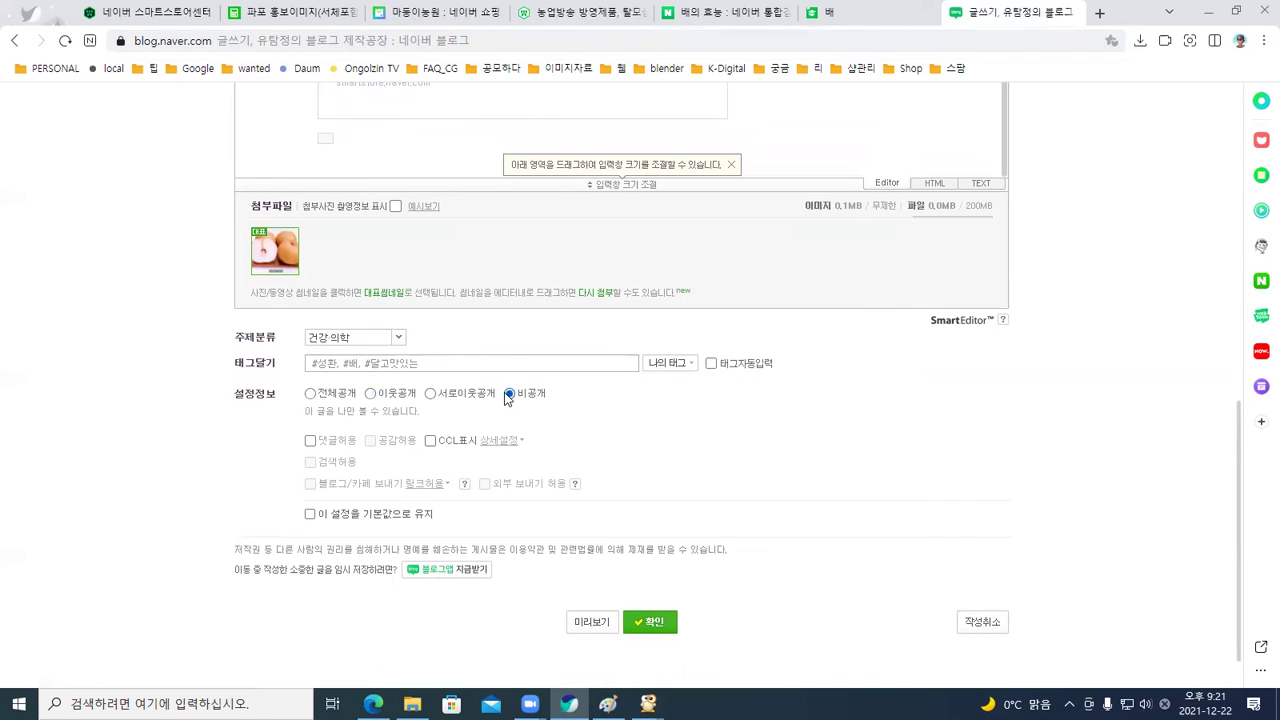
scroll(508, 397, "down", 1)
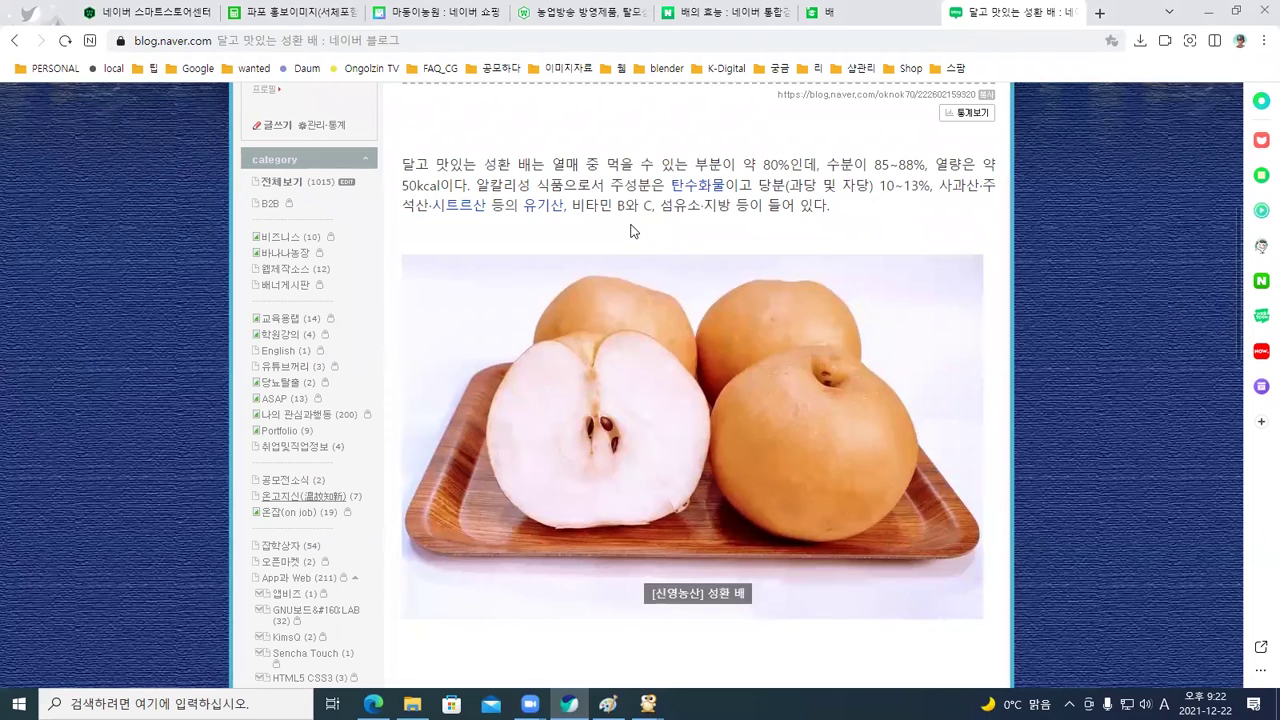
Open the linked 시트르산 encyclopedia entry from the published post and copy its text from "많은 식물의" through "구연산(枸櫞酸)이라고도 한다."
scroll(637, 304, "up", 2)
key("alt")
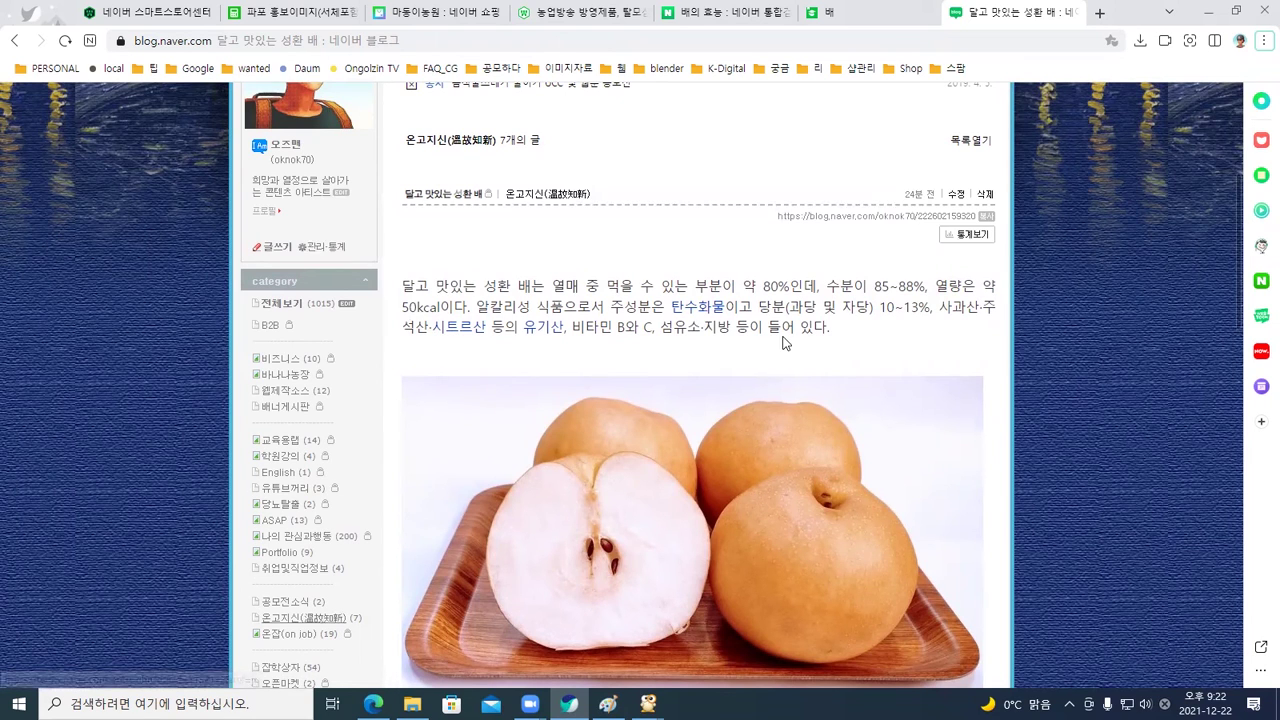
left_click(466, 333)
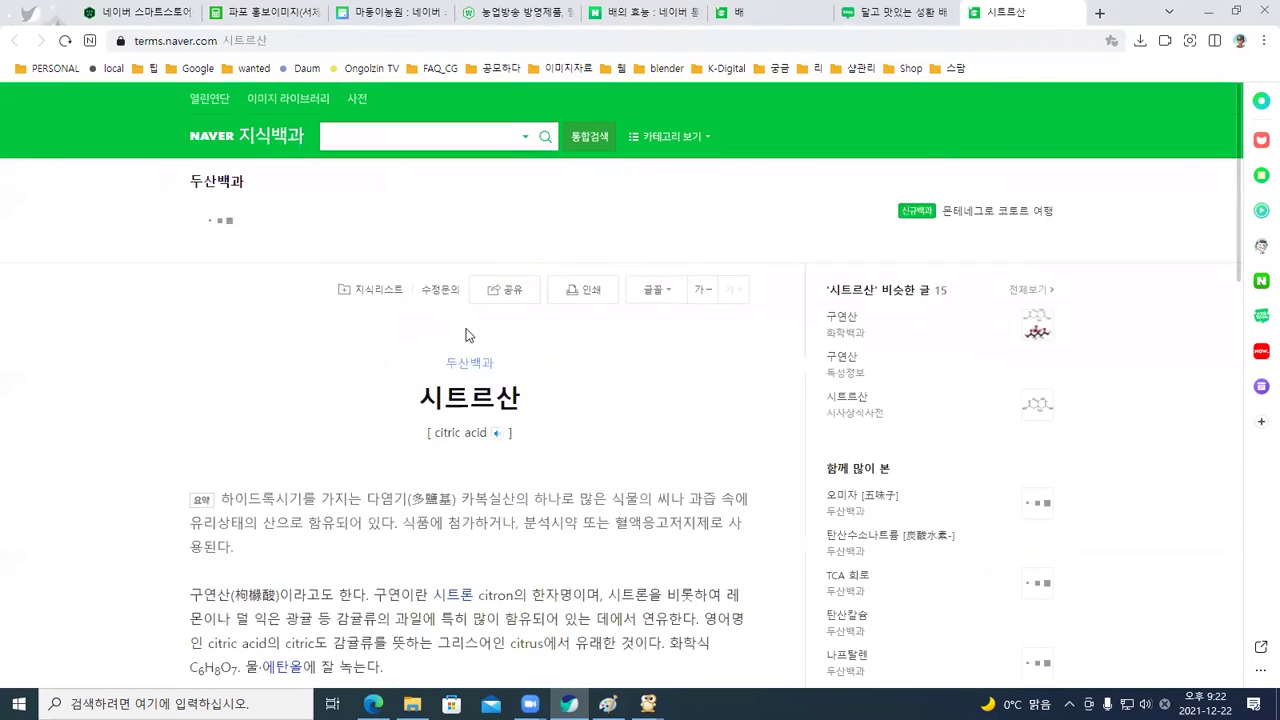
scroll(470, 330, "down", 1)
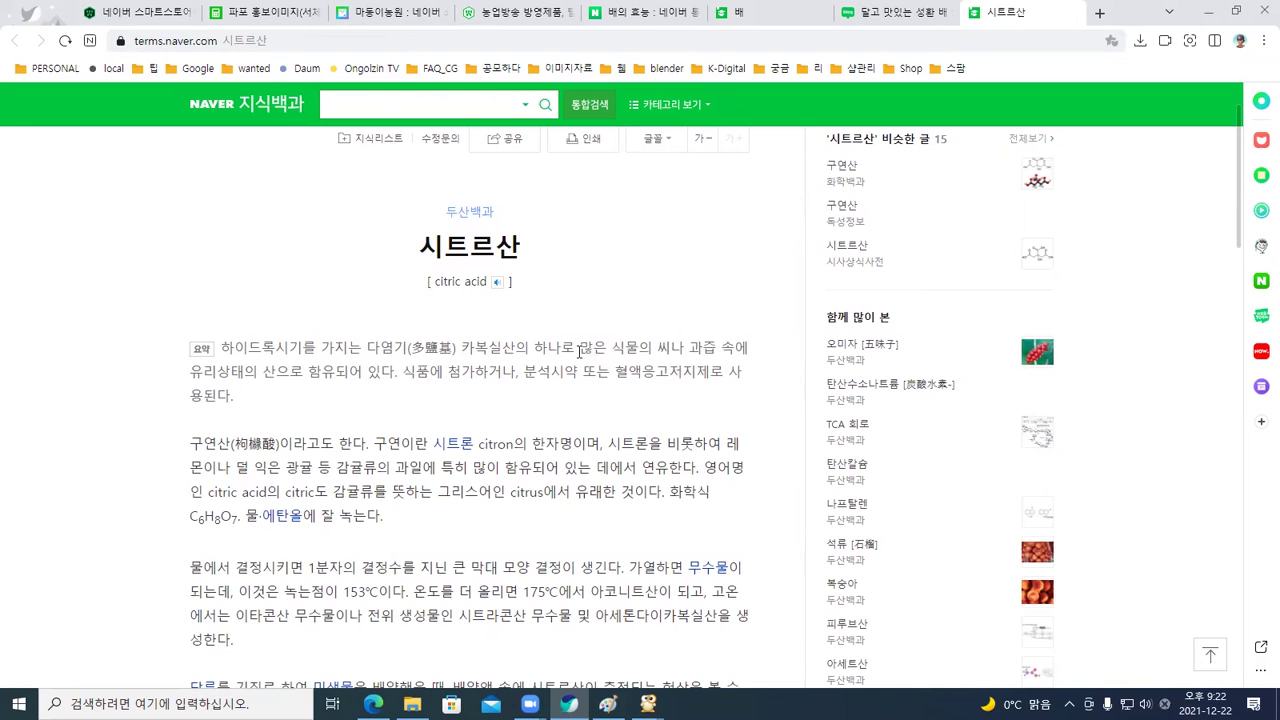
left_click_drag(579, 351, 378, 434)
key("ctrl+c")
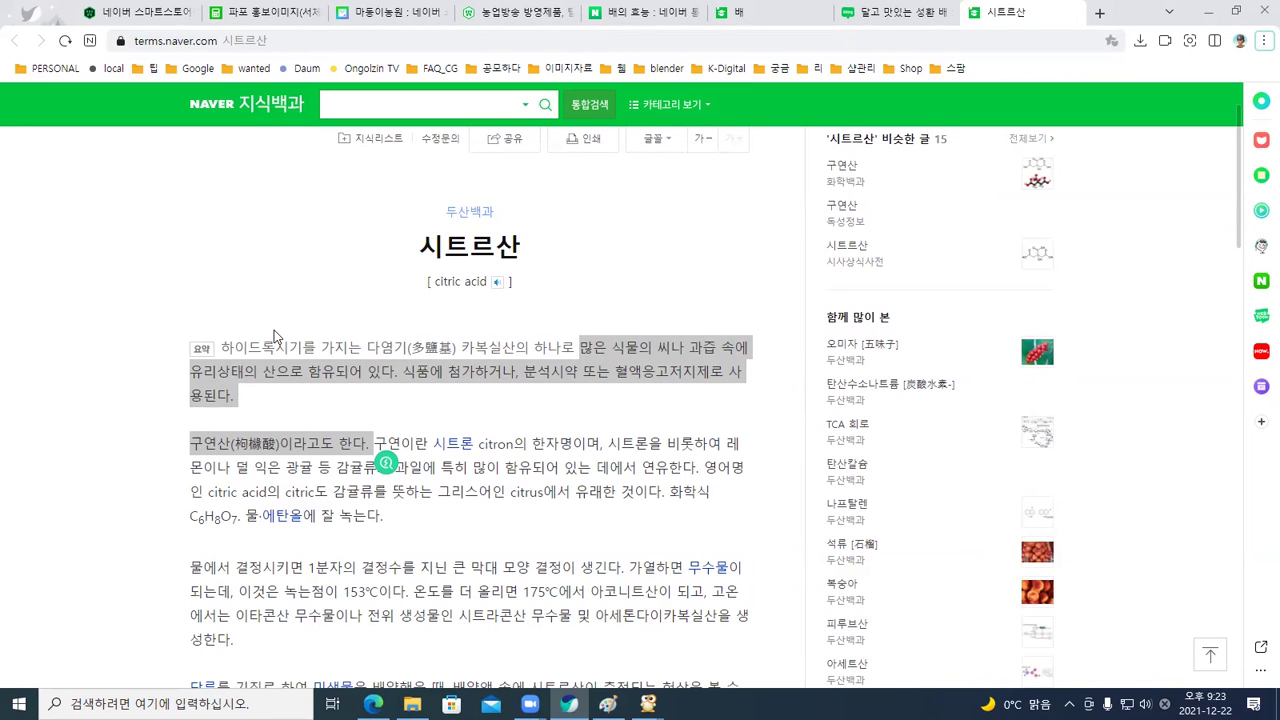
Return to the published pear post and open it for editing
left_click(650, 12)
left_click(757, 18)
left_click(900, 14)
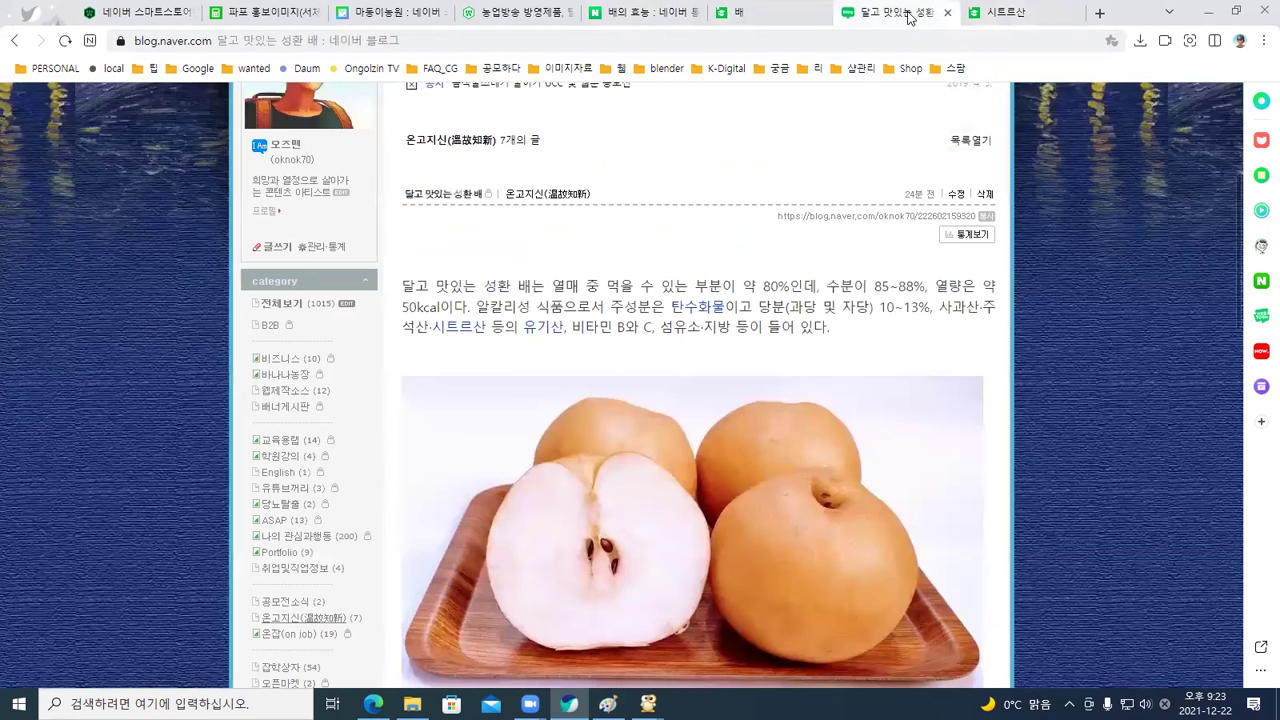
left_click(956, 194)
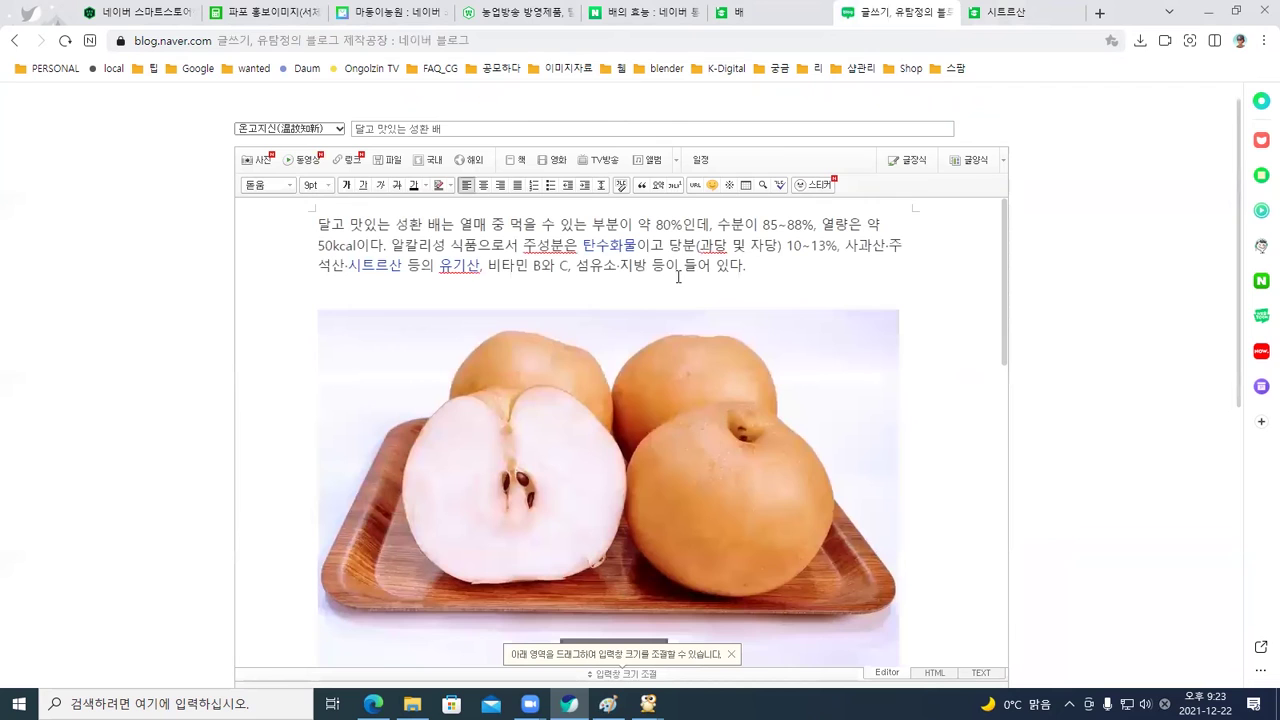
Replace the middle dot between 주석산 and 시트르산 in the first paragraph with "과" and a space
left_click(347, 265)
key("BackSpace")
type("rn")
key("BackSpace")
key("BackSpace")
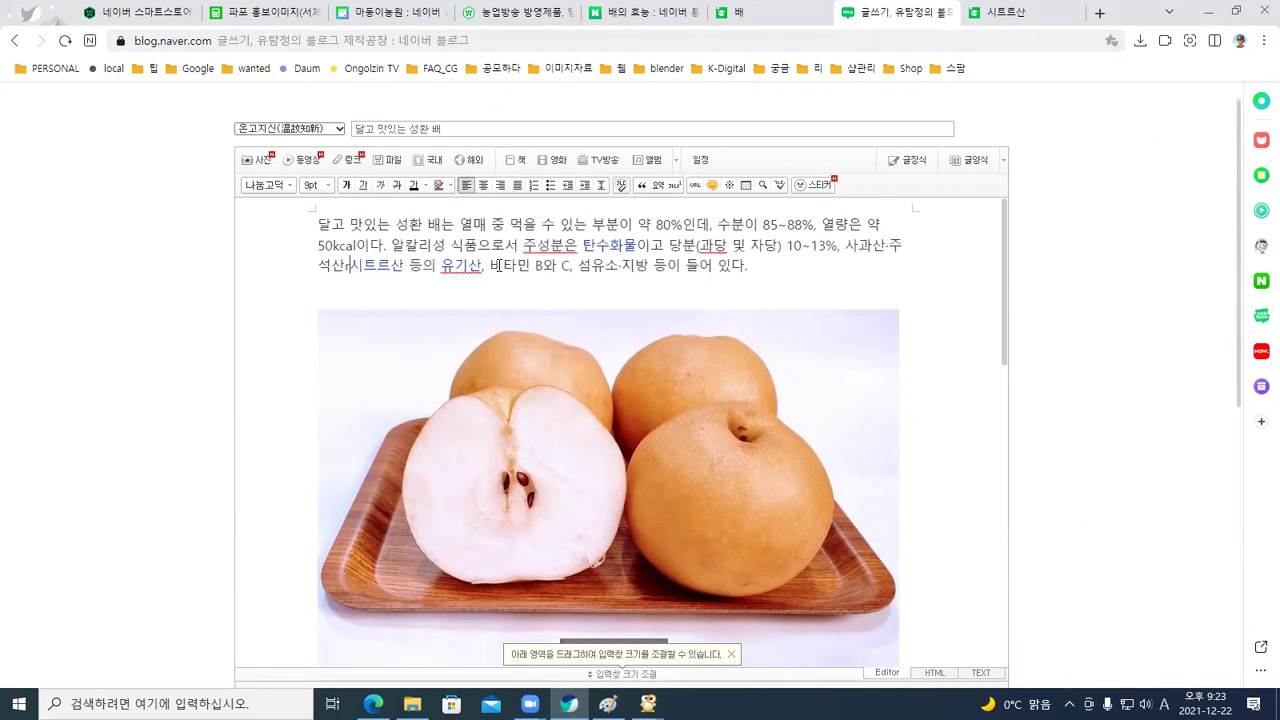
key("Hangul")
type("ㄱㅜㅇ")
key("BackSpace")
key("BackSpace")
type("ㄱㅗㅏ")
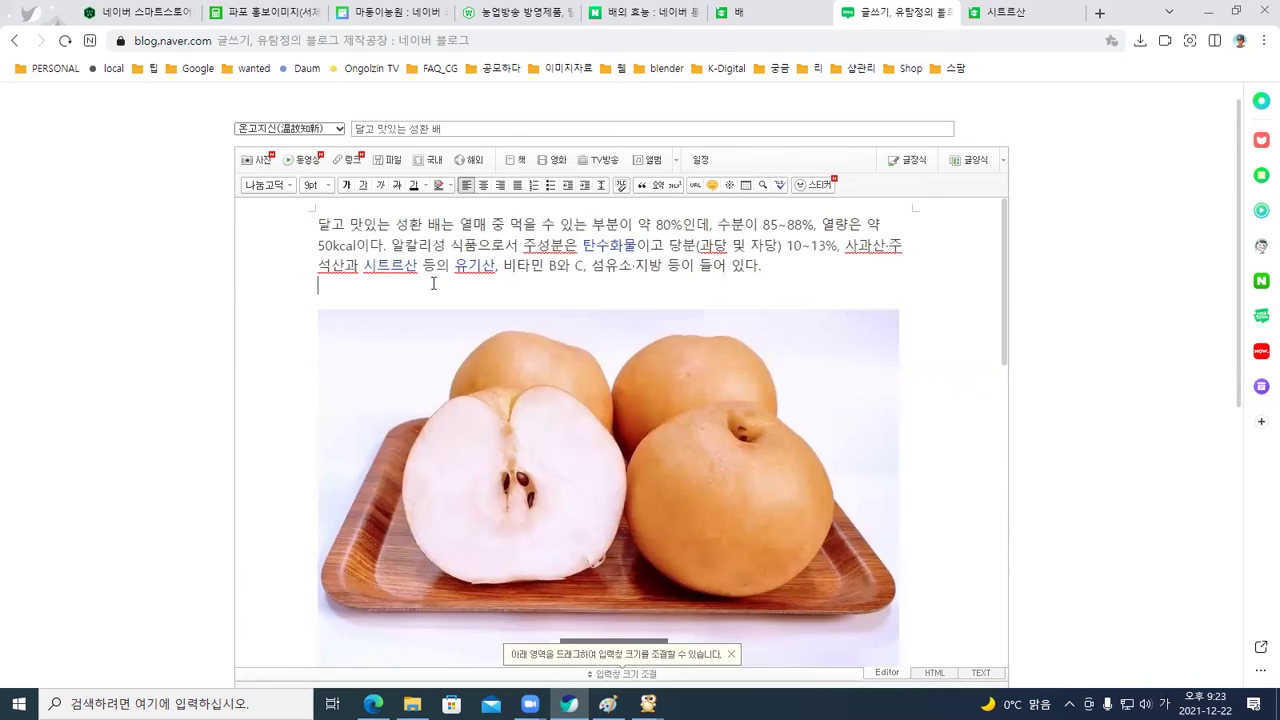
Add the line "시트르산 : 달고 맛있는 성환 배" between the first paragraph and the pear photo
key("Return")
type("시트르산 ")
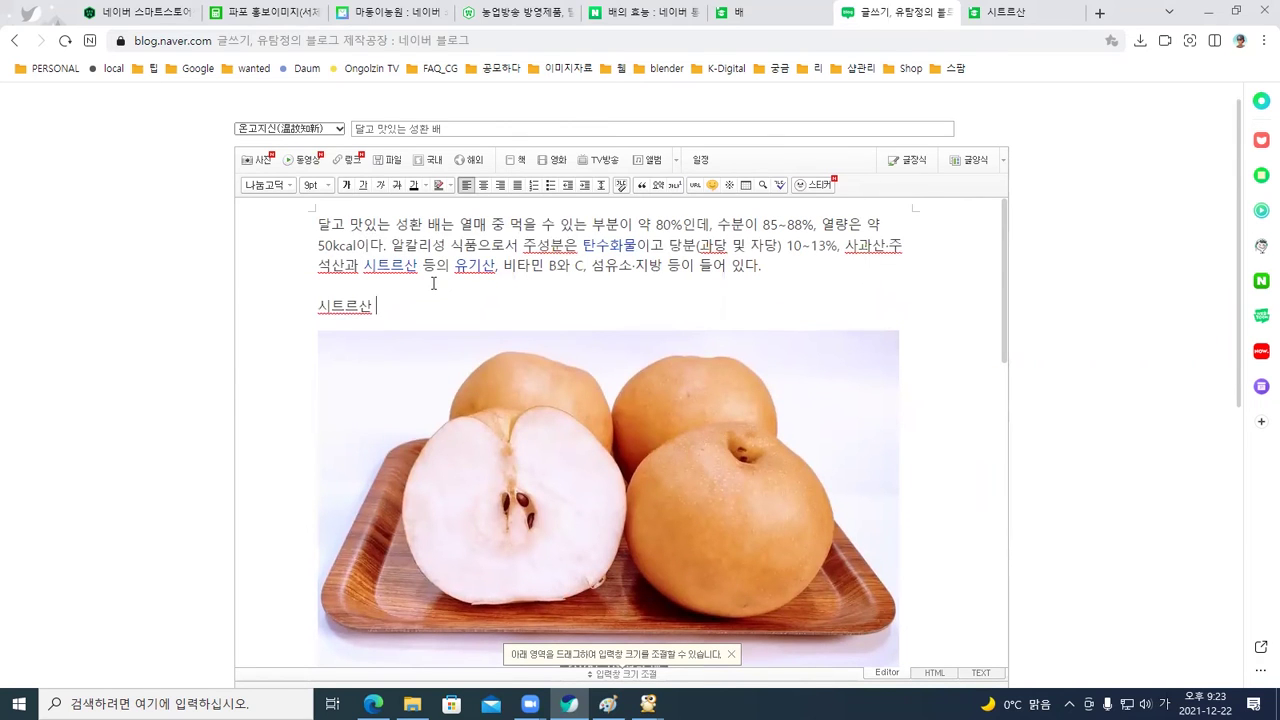
type(":")
type("달고 맛있는 성환 배")
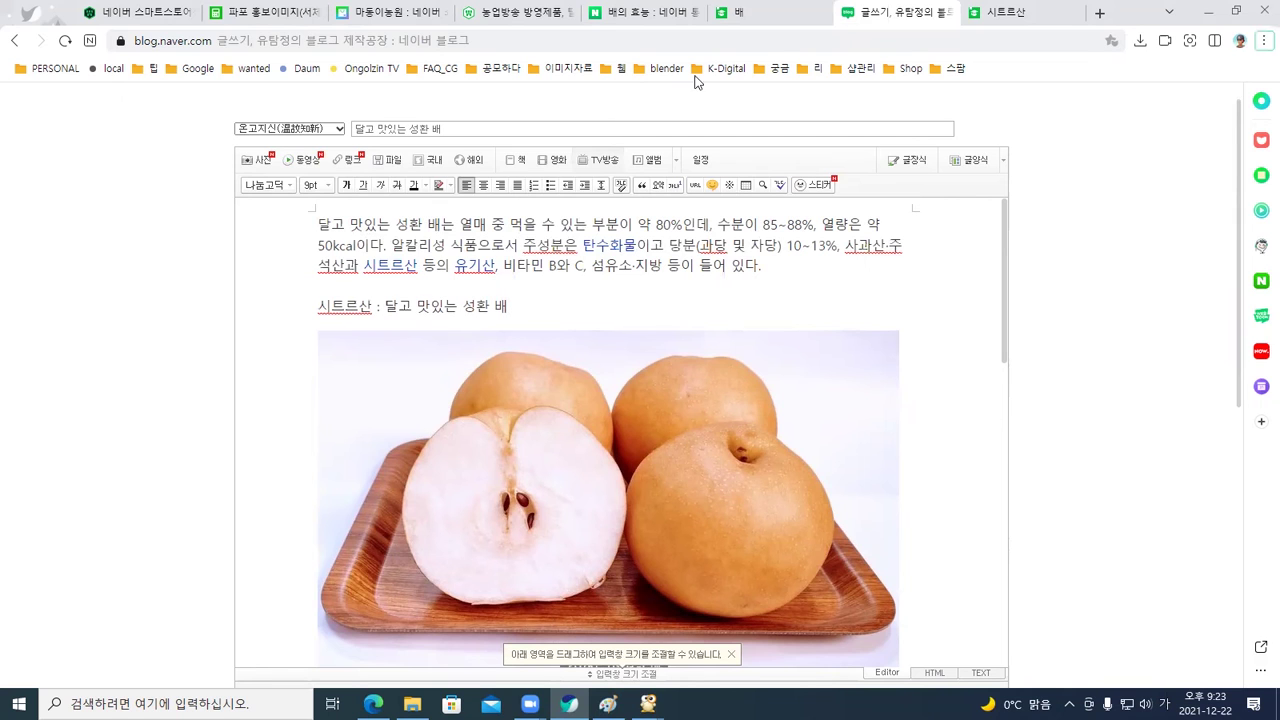
Replace the text after "시트르산 :" with the selected passage from the 시트르산 entry and join it into one paragraph
left_click(1000, 25)
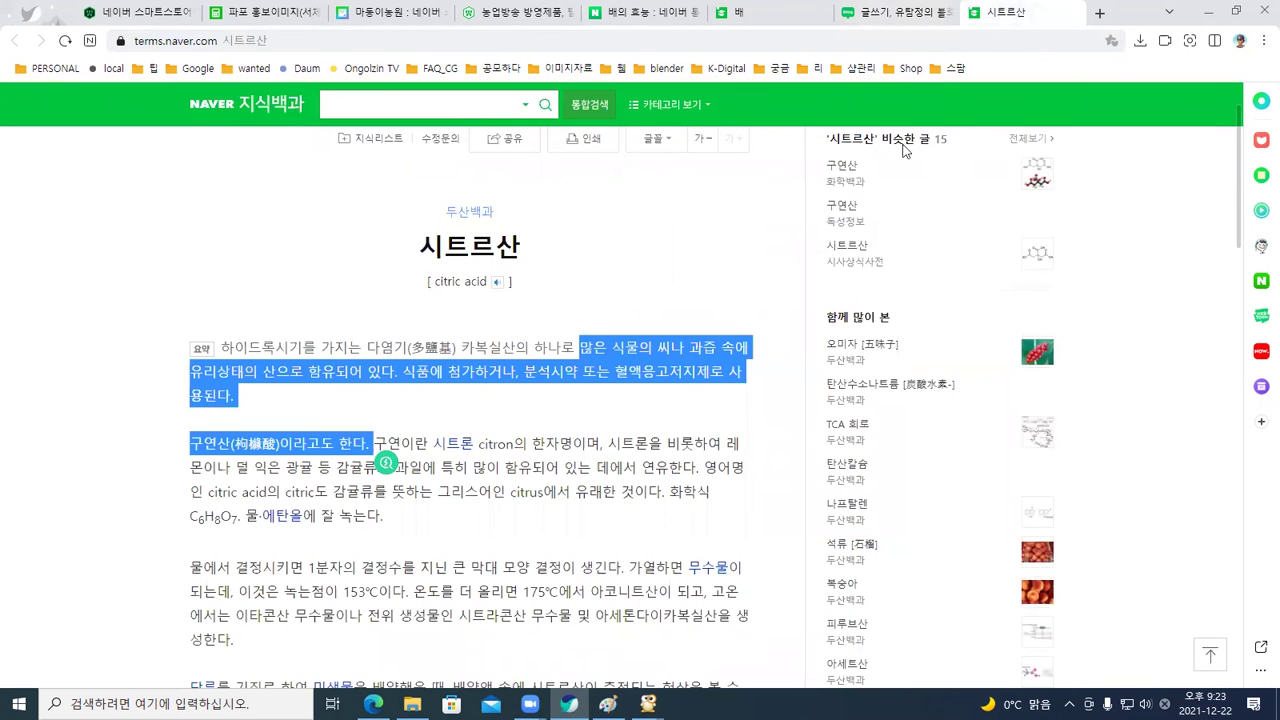
left_click(866, 25)
left_click_drag(516, 306, 385, 305)
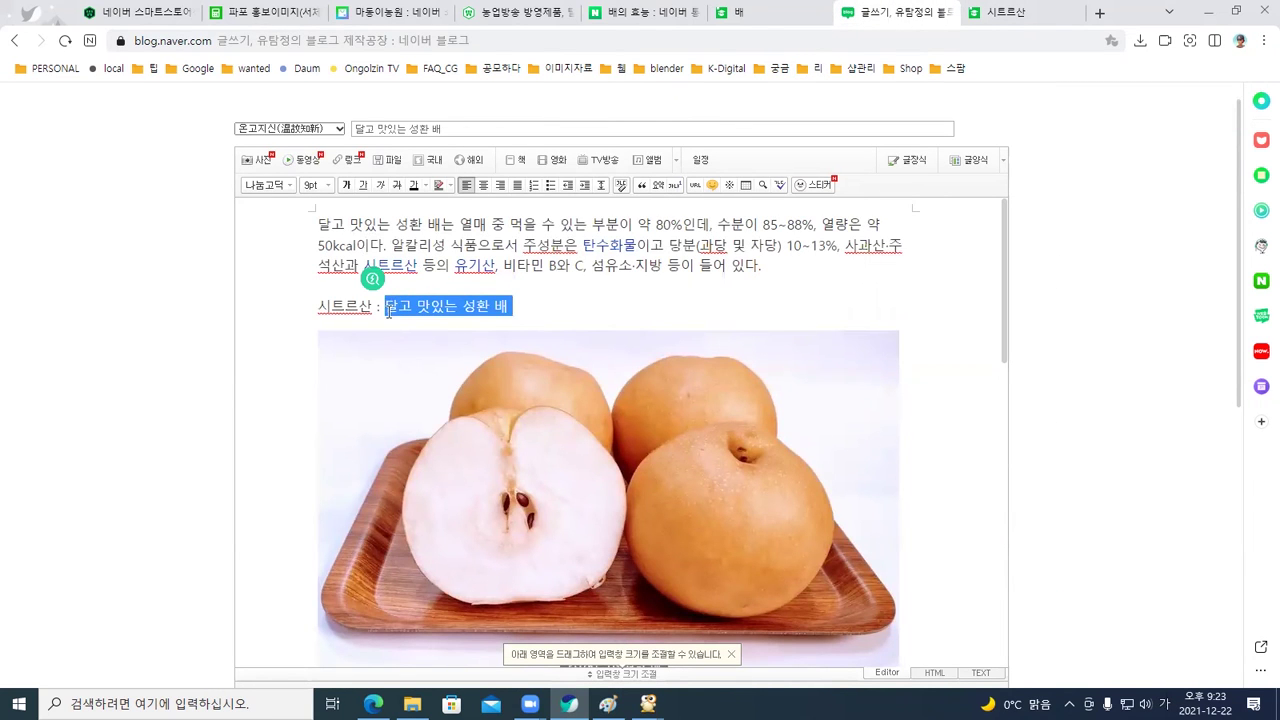
key("ctrl+v")
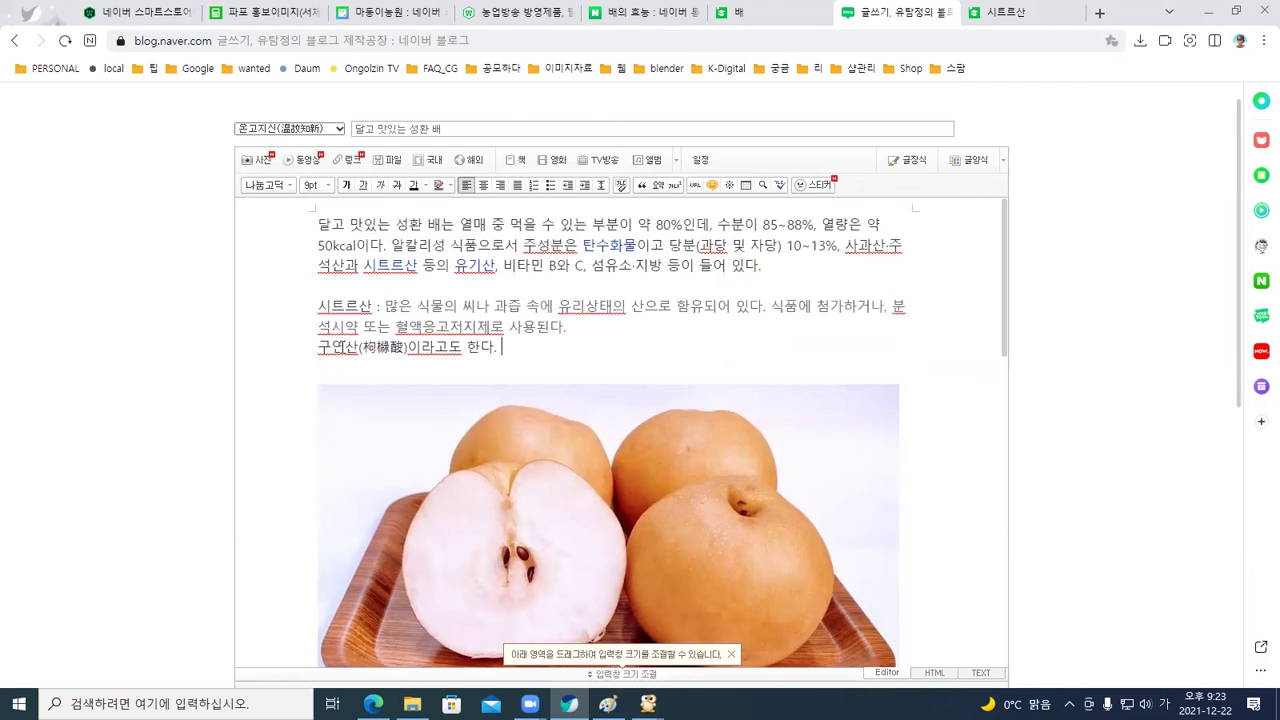
key("Home")
key("BackSpace")
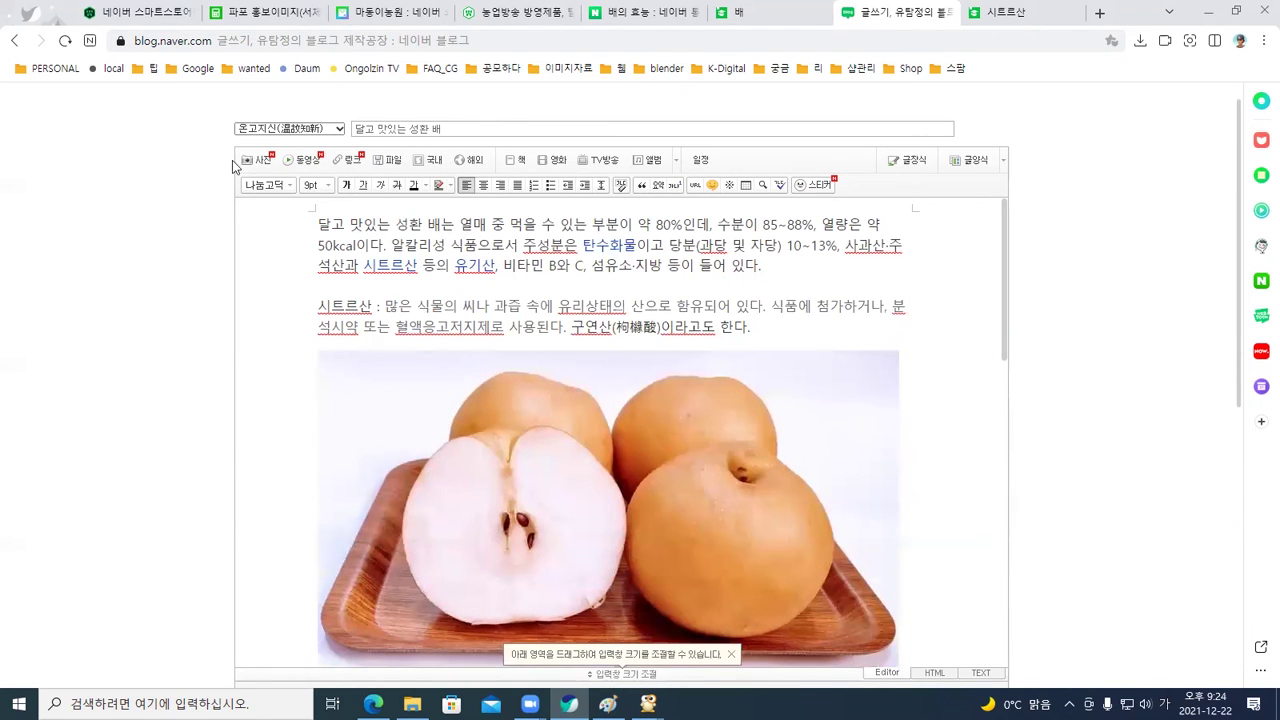
Insert the special symbol ※ in front of 시트르산 at the start of the definition paragraph
left_click(730, 186)
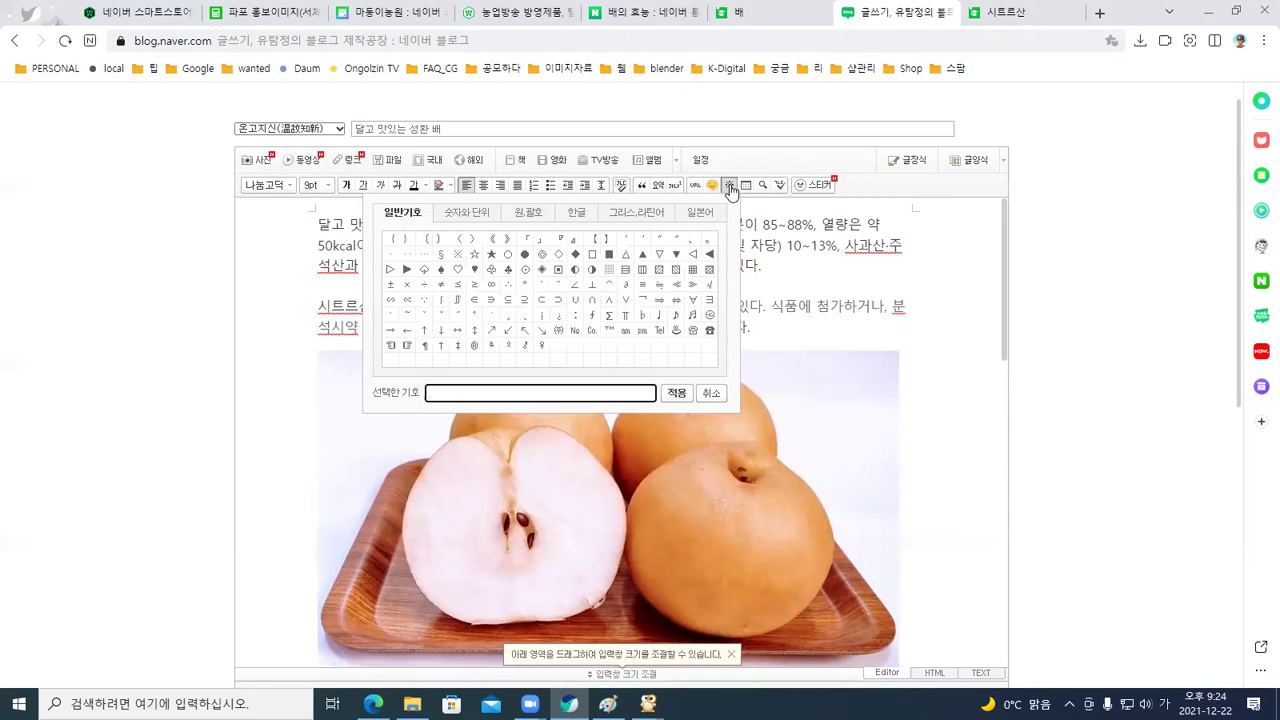
left_click(698, 212)
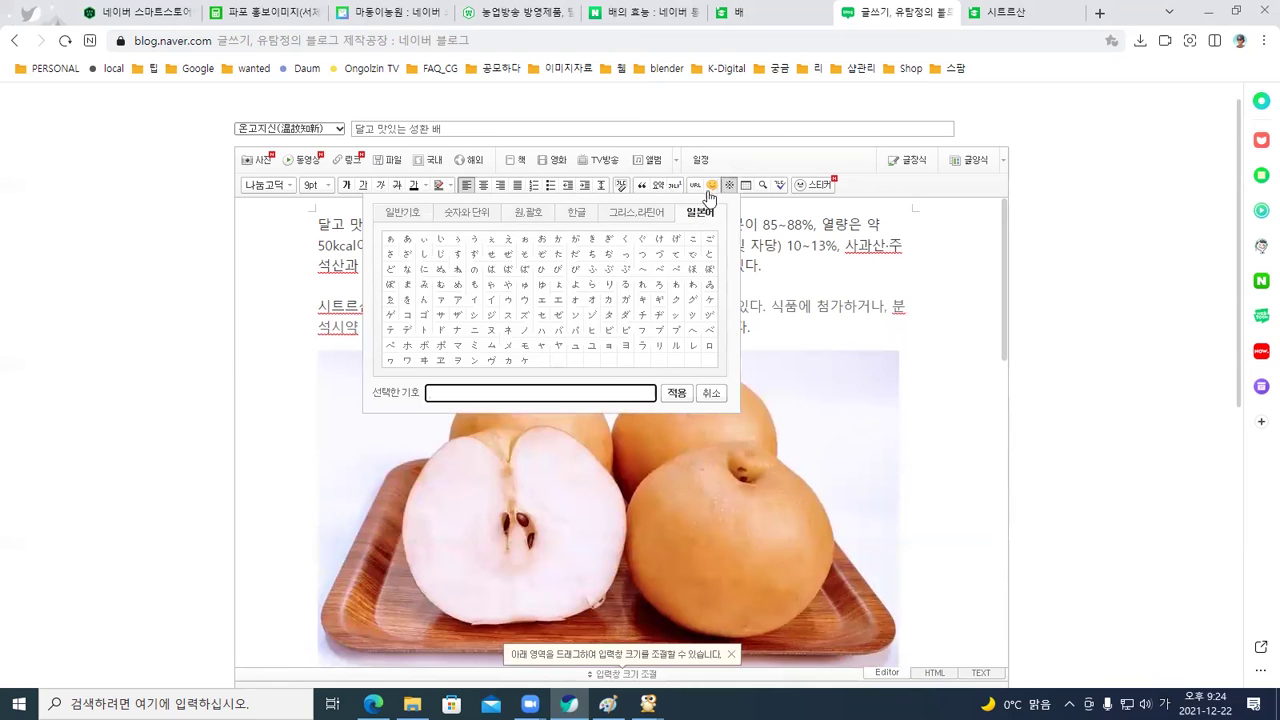
left_click(712, 187)
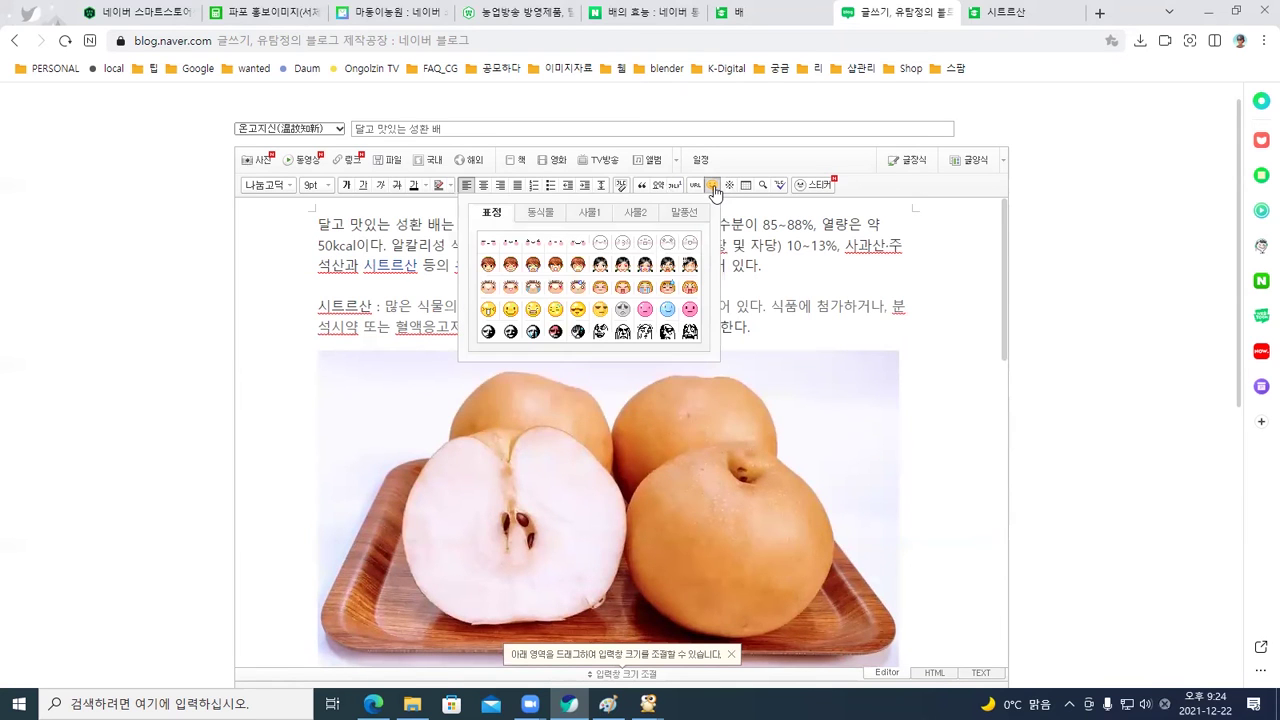
left_click(716, 188)
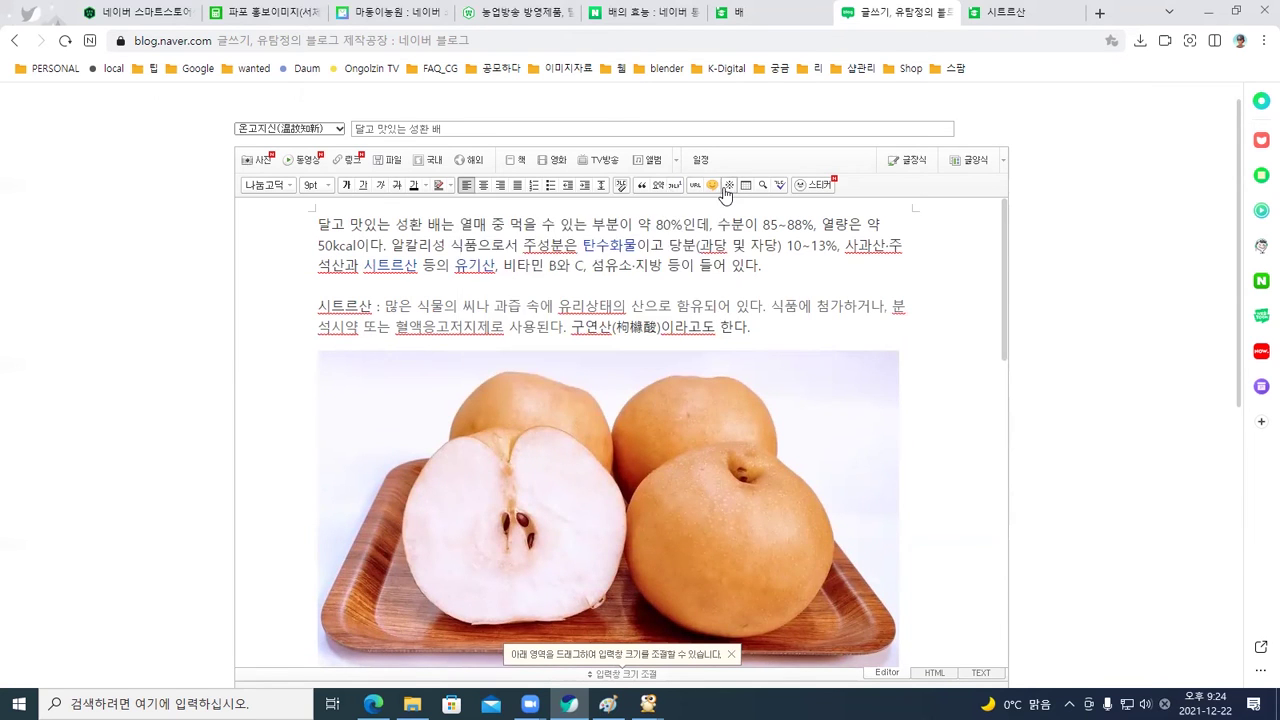
left_click(727, 189)
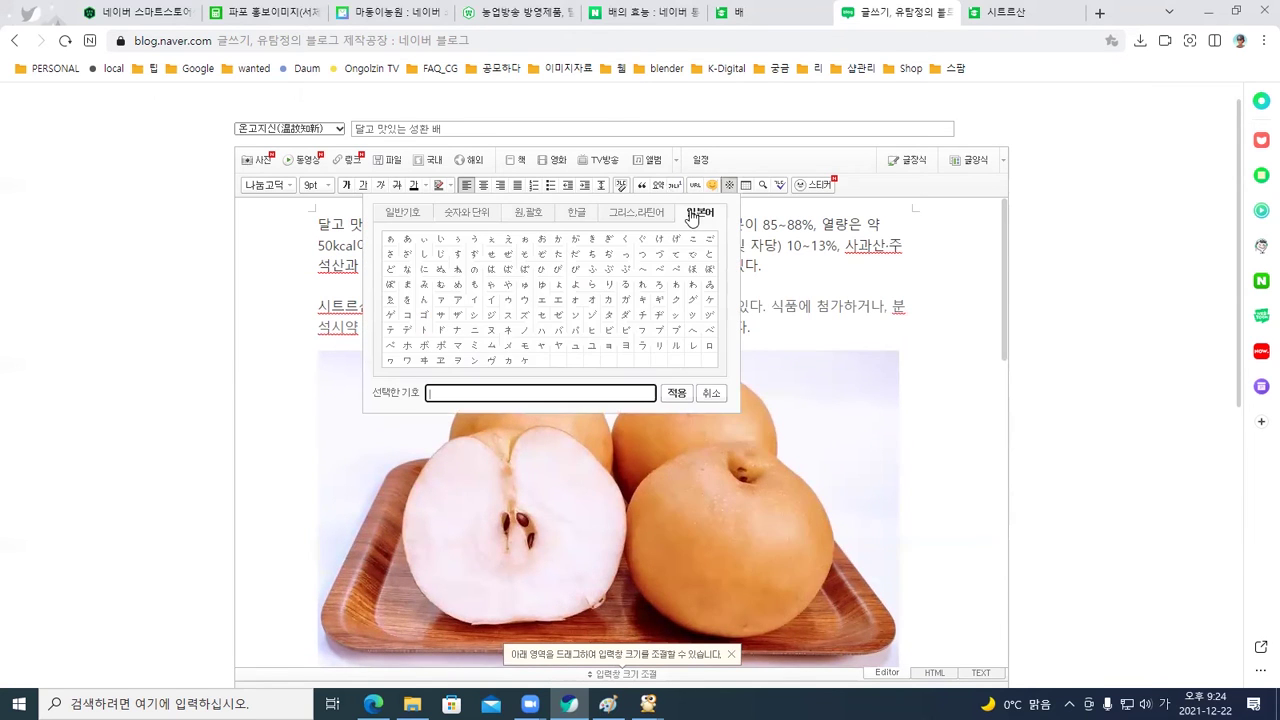
left_click(404, 213)
left_click(457, 254)
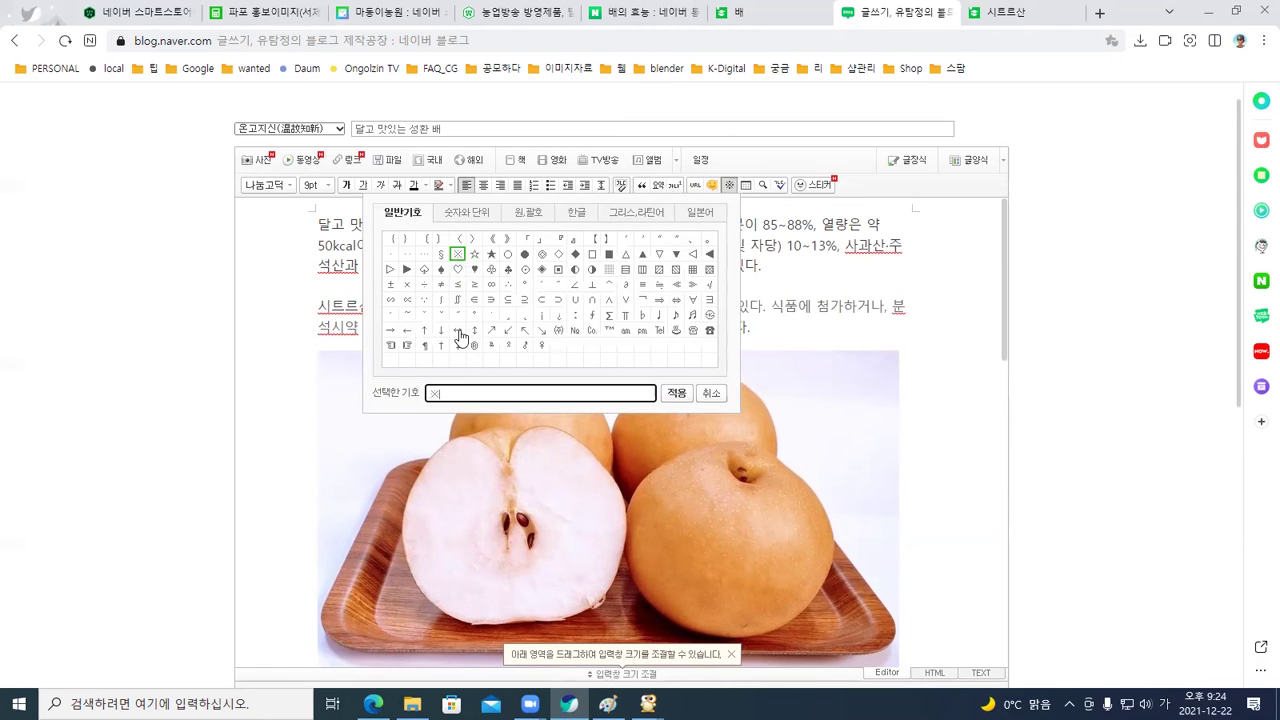
left_click(676, 393)
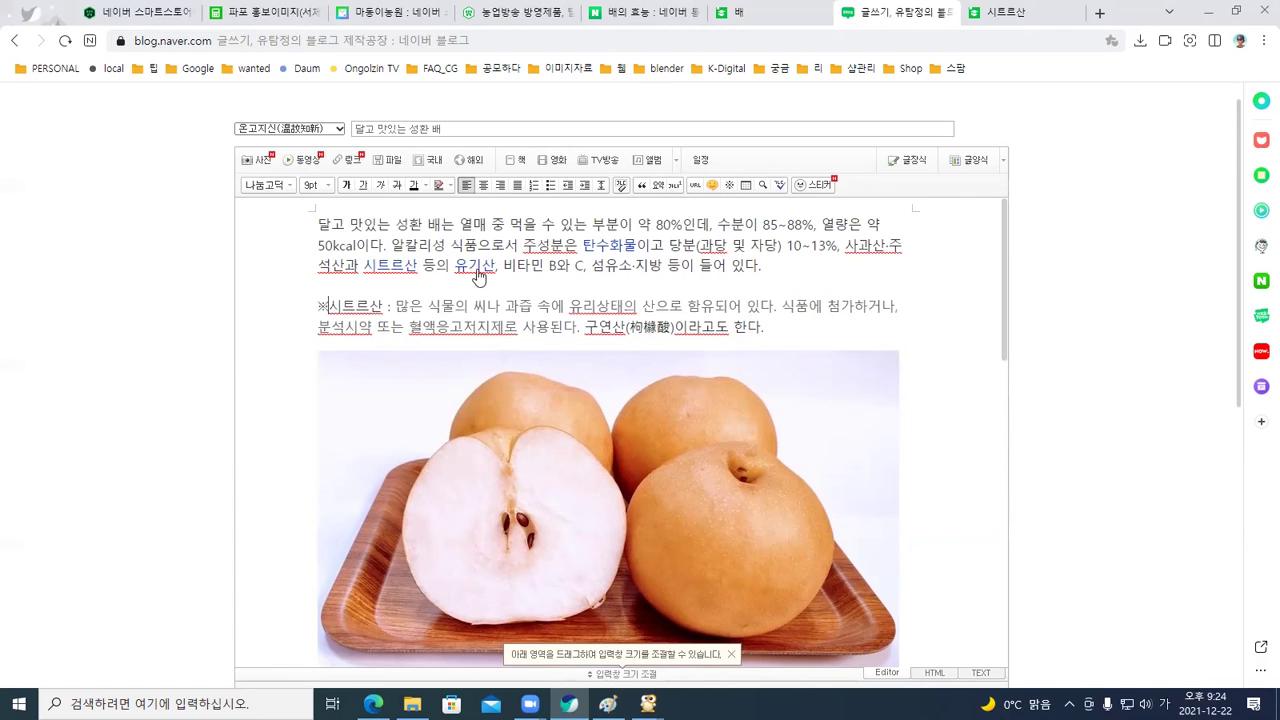
Try to remove the hyperlink from the word 유기산 in the first paragraph
right_click(402, 271)
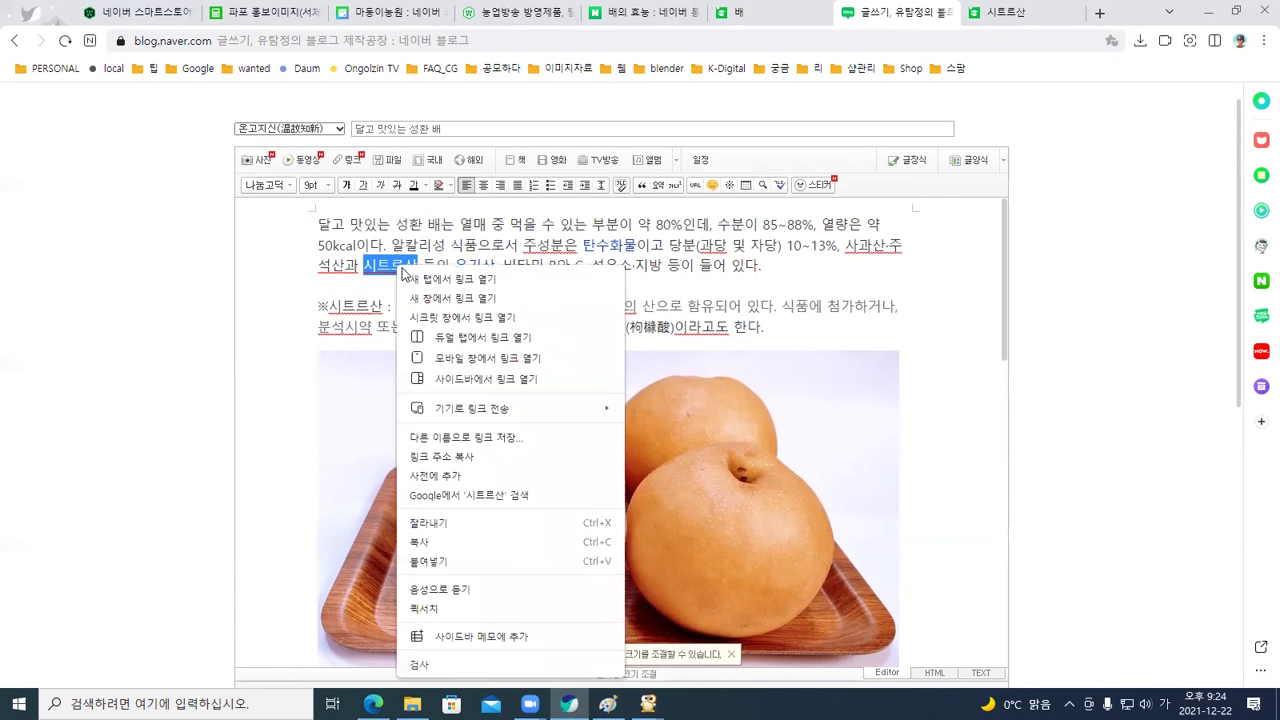
left_click(386, 286)
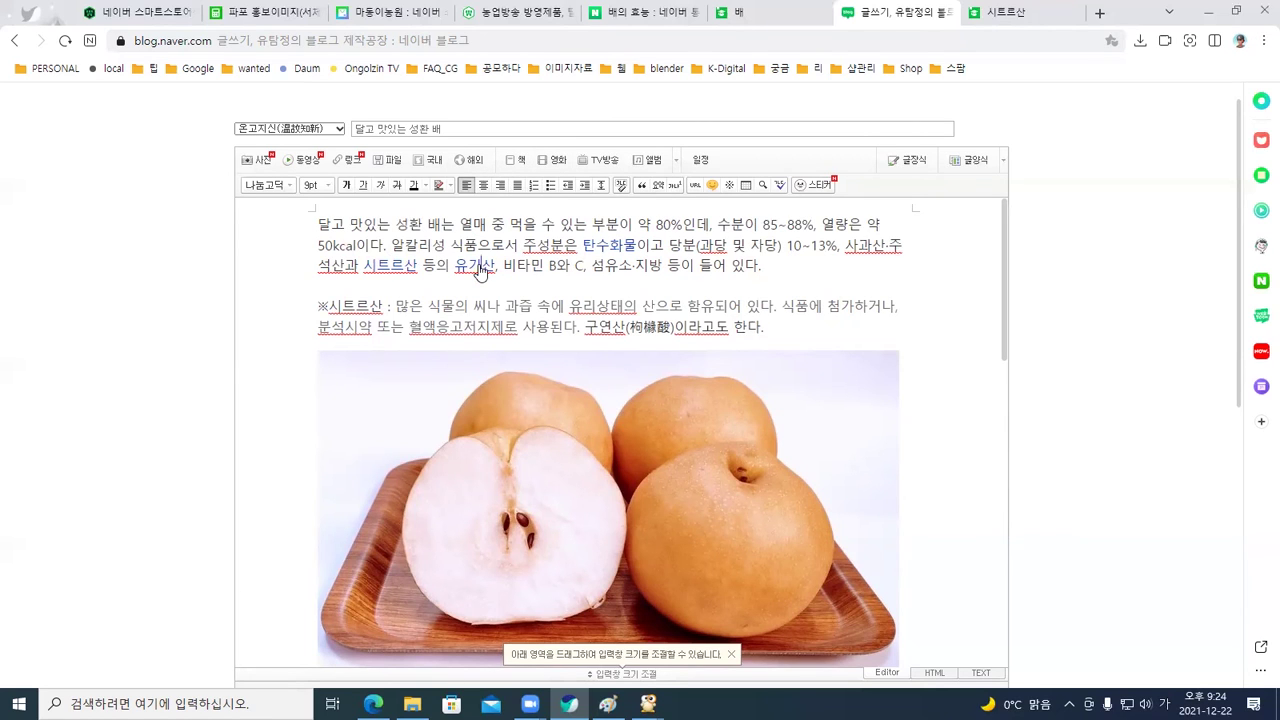
left_click(696, 186)
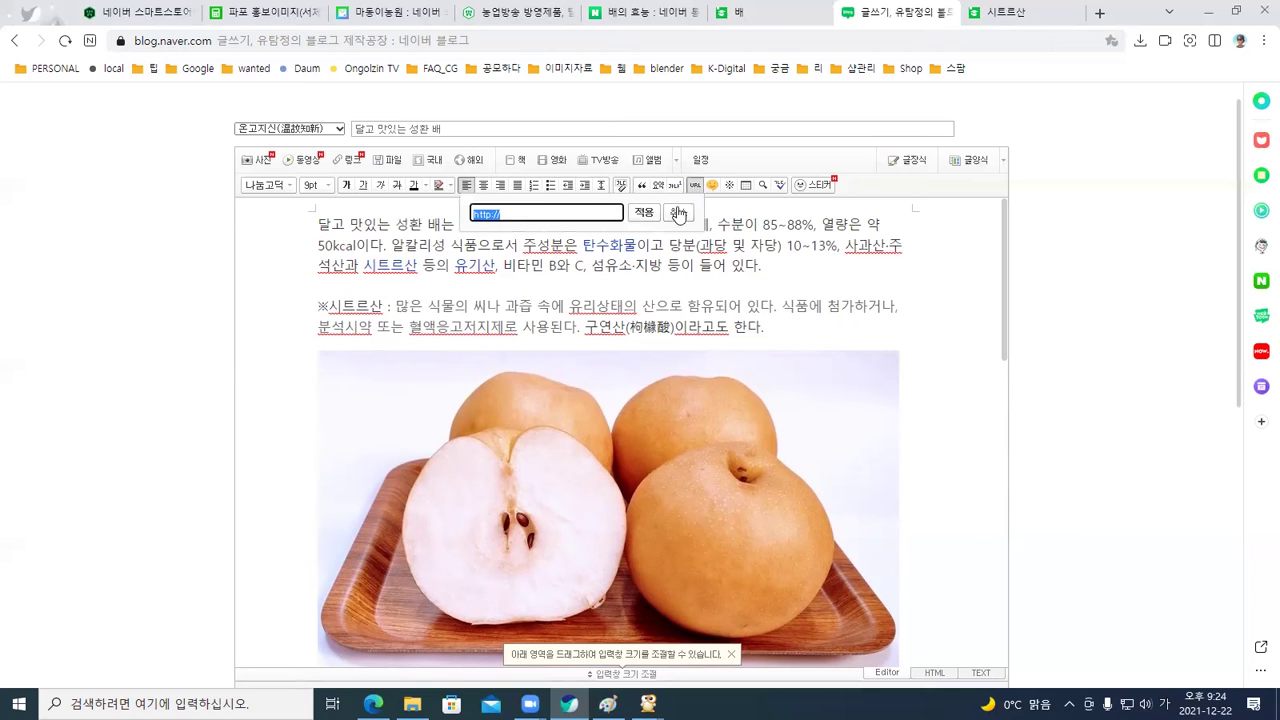
left_click(679, 216)
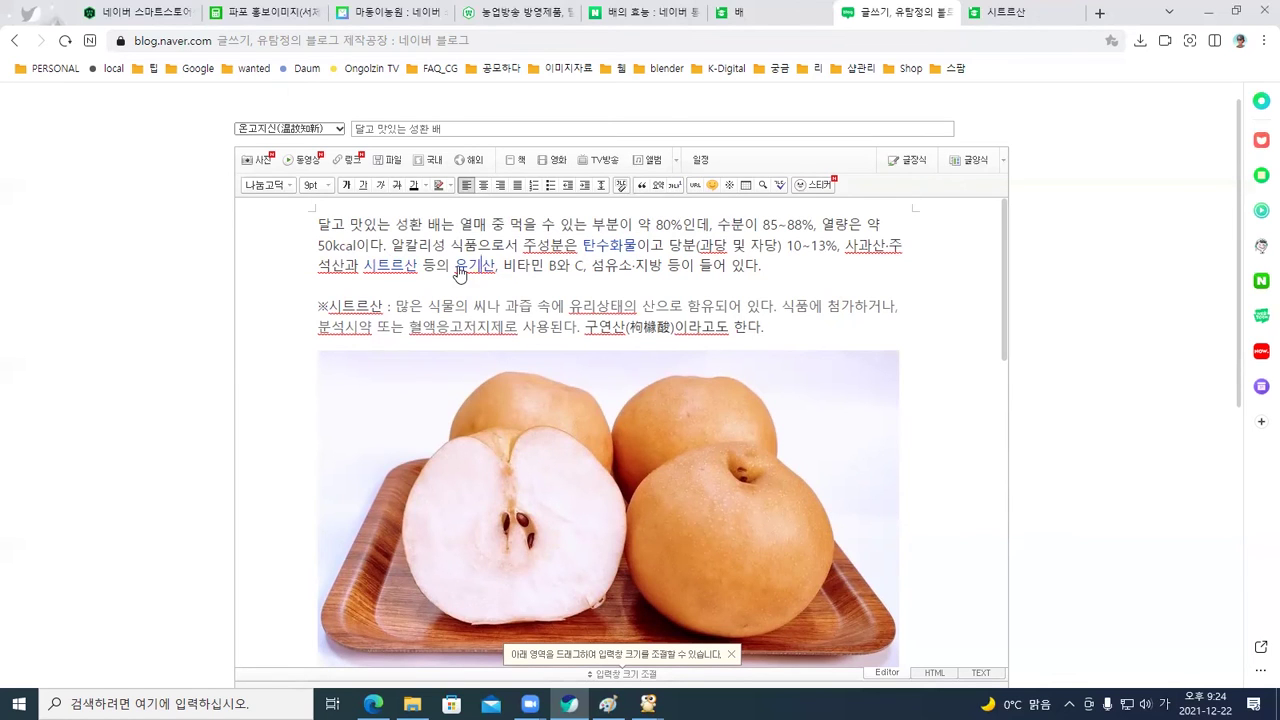
left_click_drag(456, 266, 498, 266)
left_click(694, 187)
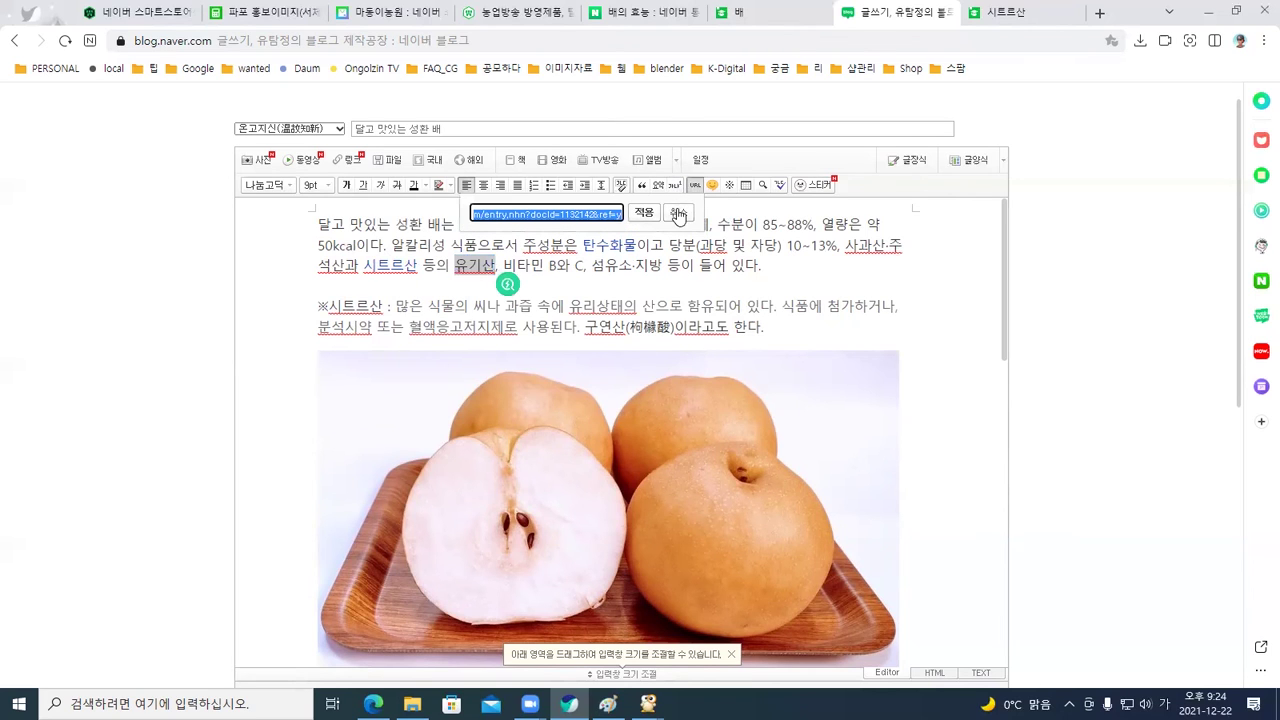
left_click(678, 215)
left_click(576, 278)
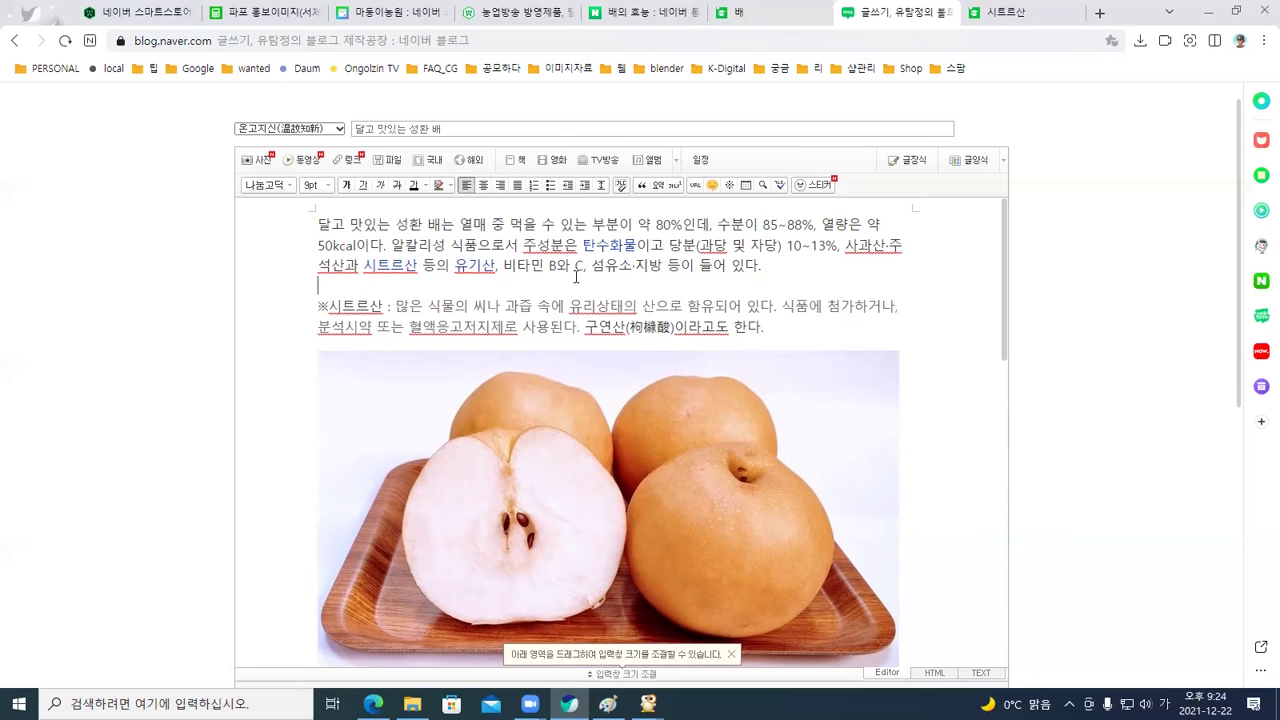
Replace the hyperlinked word 유기산 in the first paragraph with the same word in plain text
left_click(449, 265)
type("의 ")
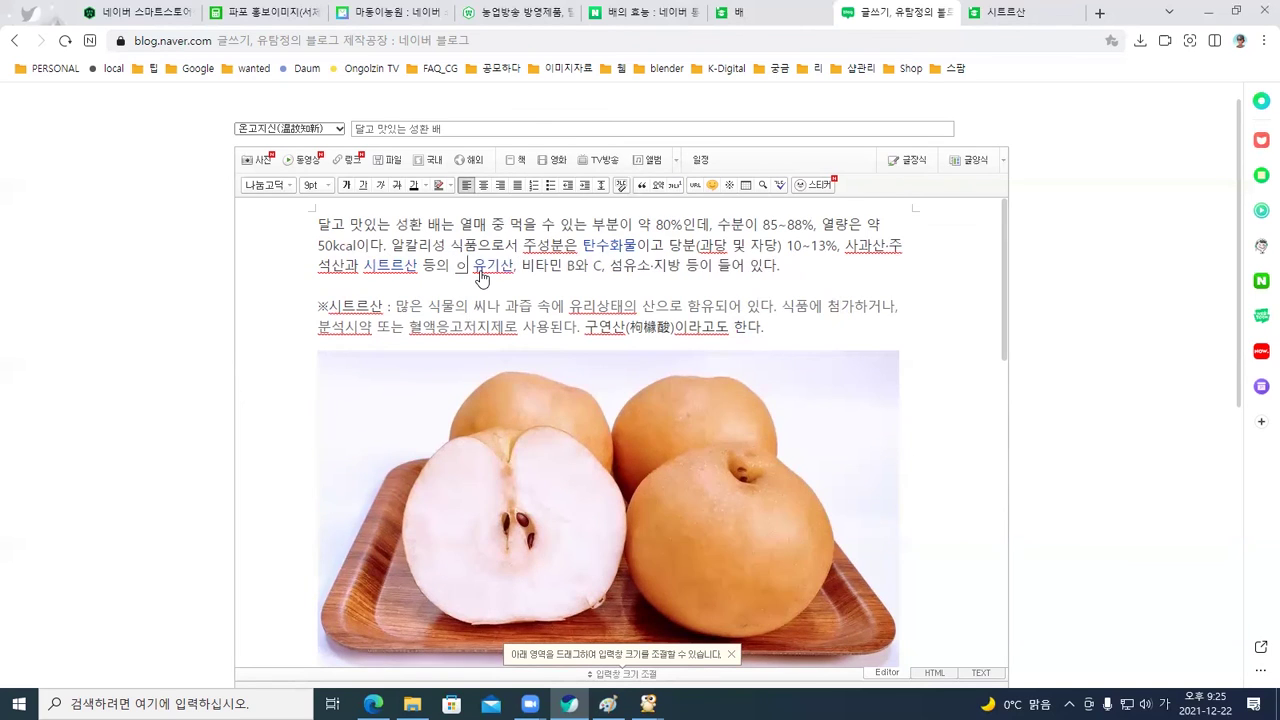
type("ㄱ;새")
key("BackSpace")
key("BackSpace")
key("BackSpace")
key("BackSpace")
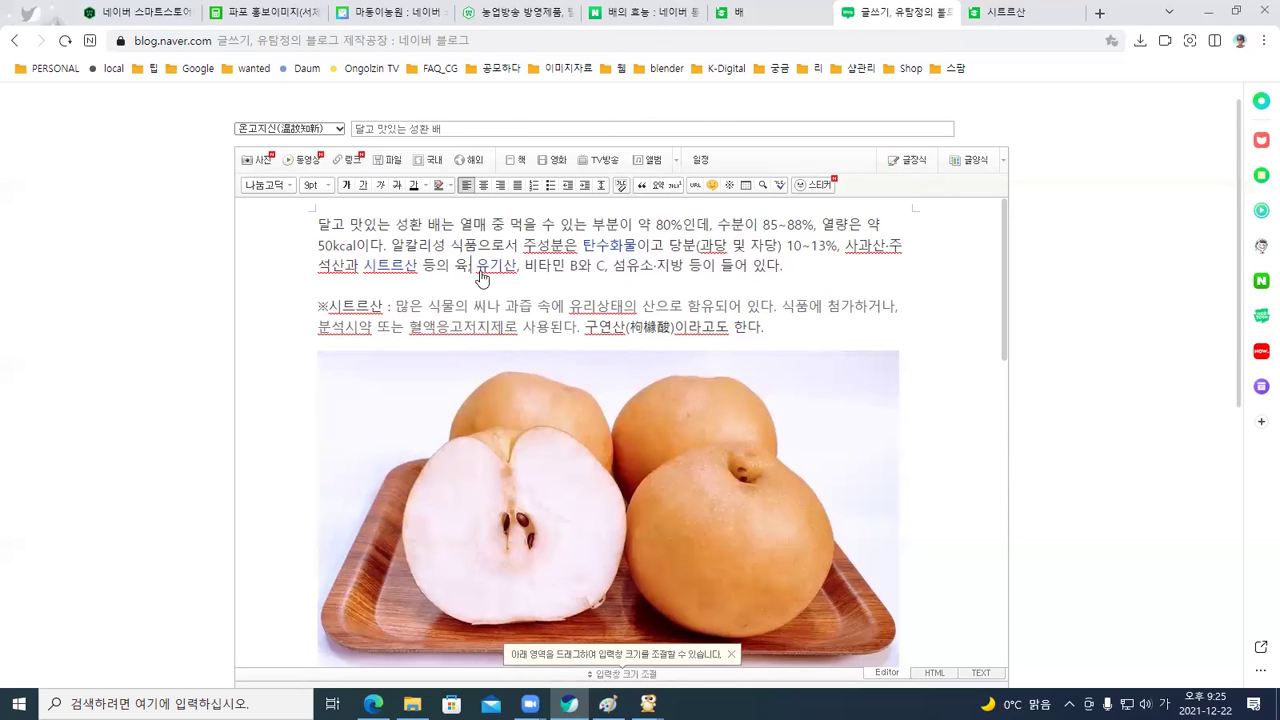
type("유기산")
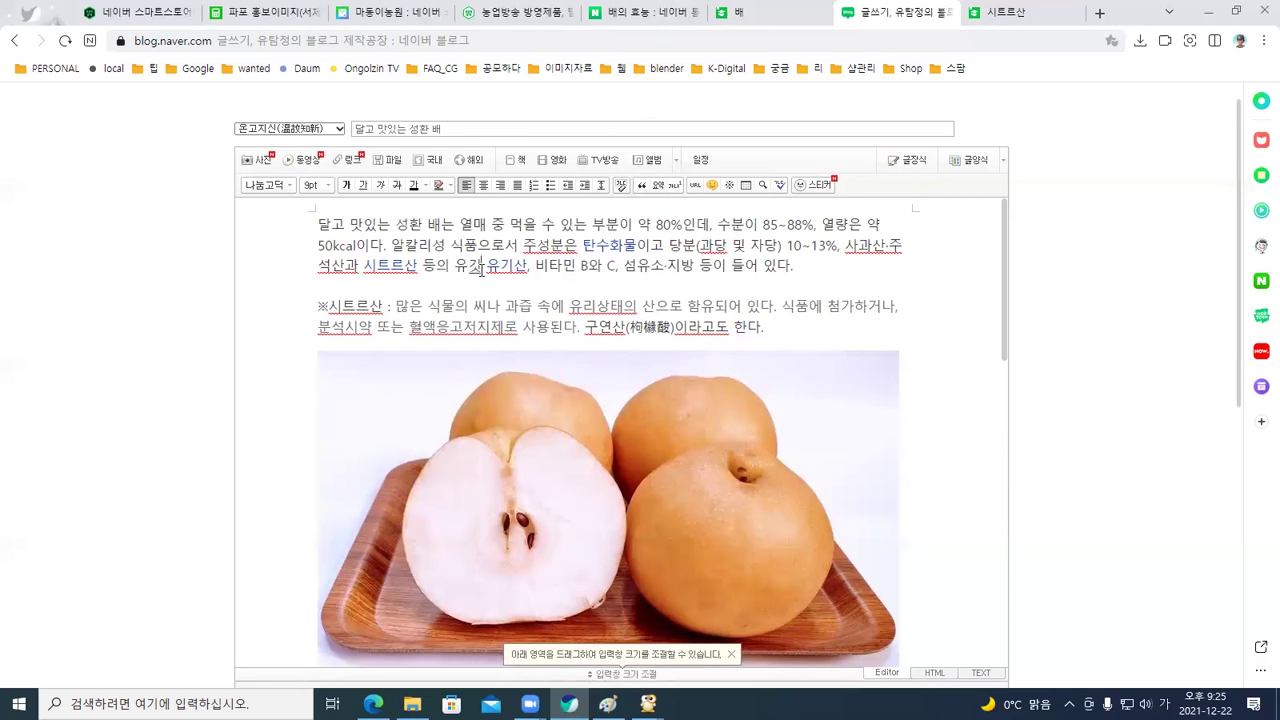
key("shift+Right")
key("shift+Right")
key("shift+Right")
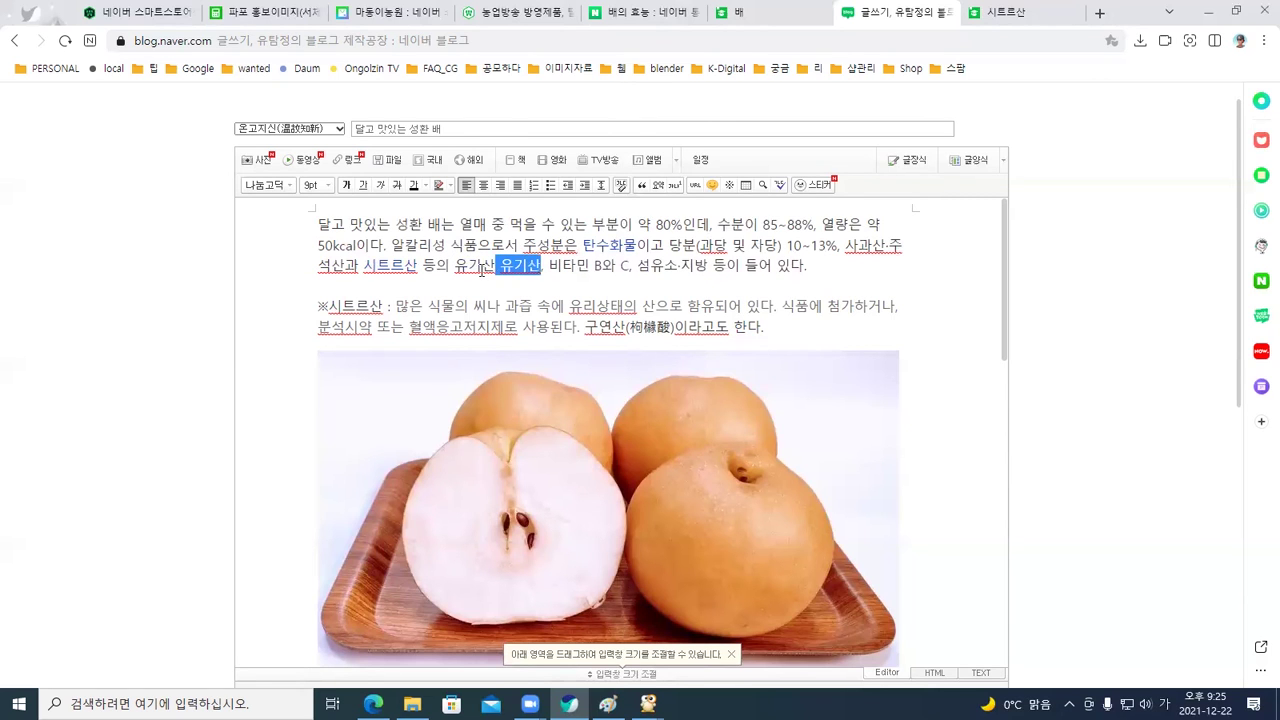
key("Delete")
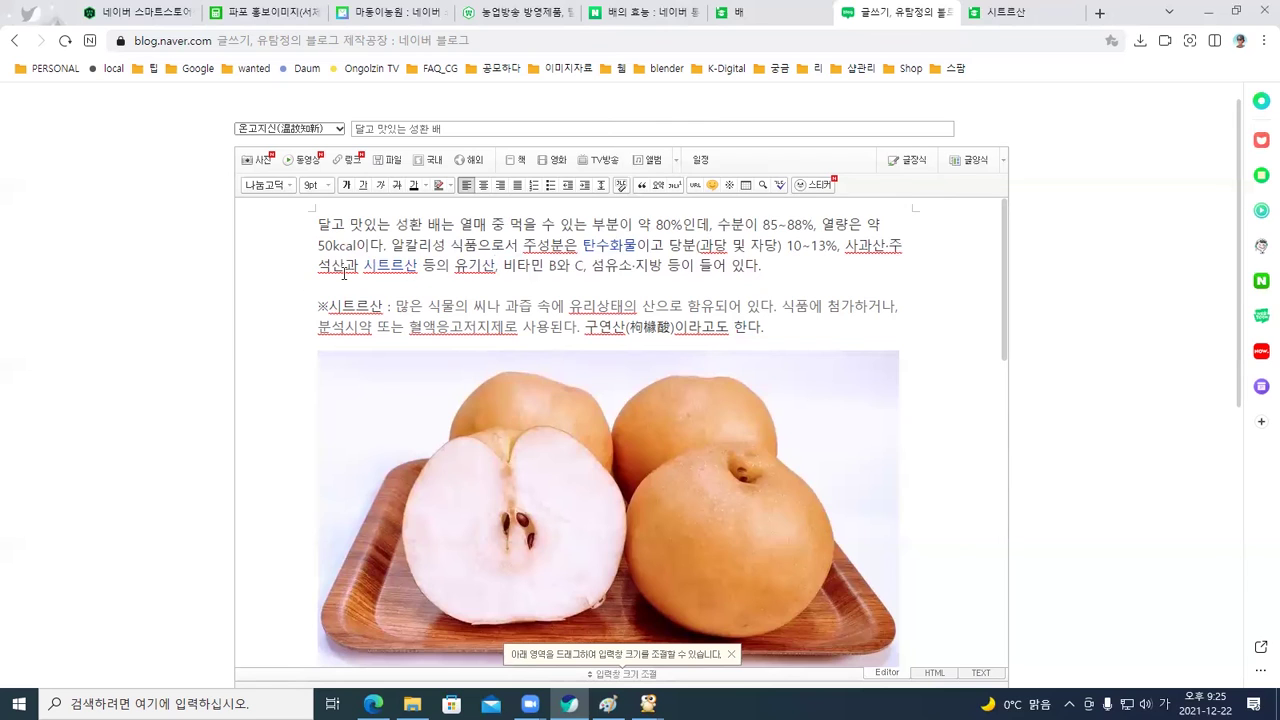
Replace the hyperlinked 시트르산 in the first paragraph with the unlinked word copied from the definition paragraph
left_click(359, 266)
left_click_drag(329, 306, 381, 306)
key("ctrl+c")
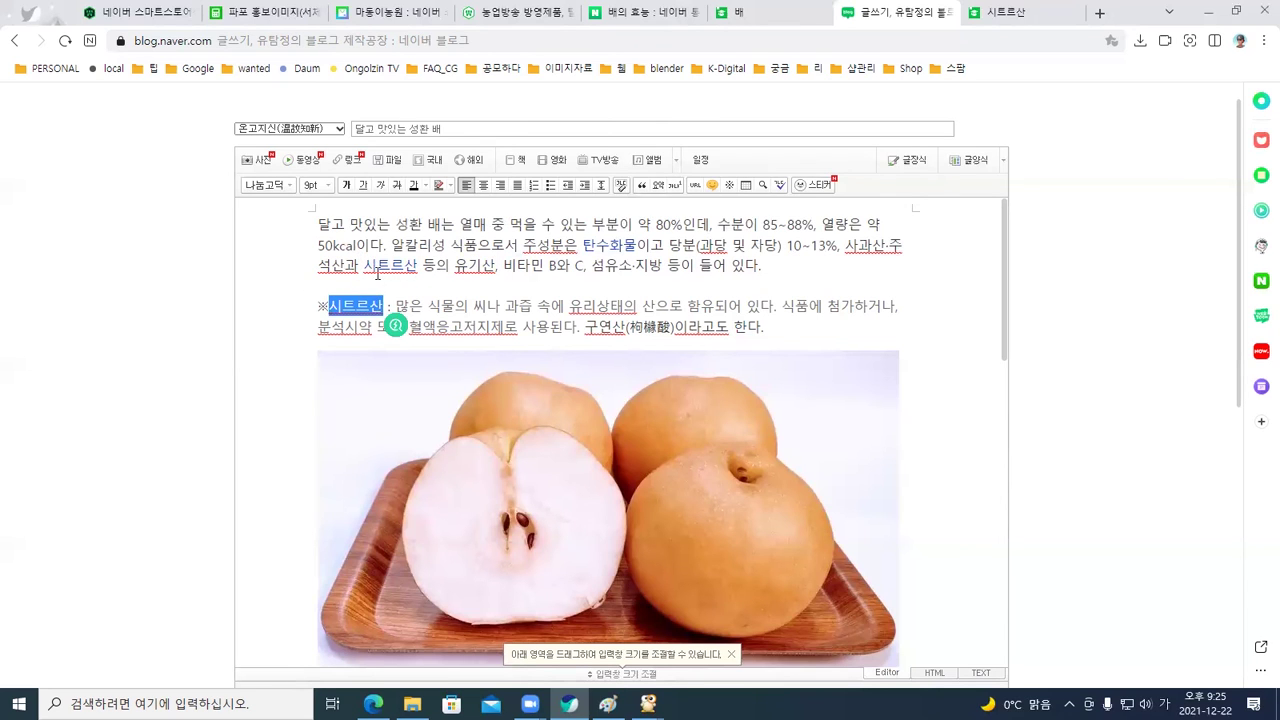
left_click(417, 267)
key("ctrl+v")
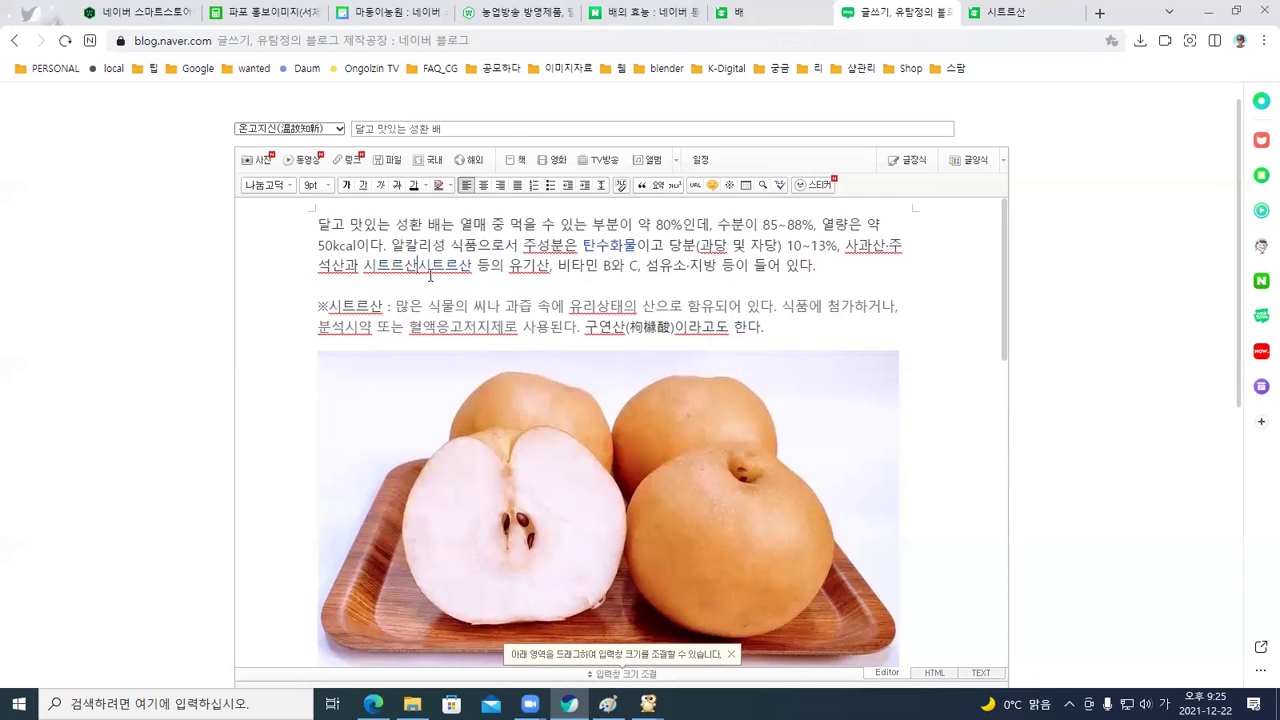
key("shift+Right")
key("shift+Right")
key("shift+Right")
key("shift+Right")
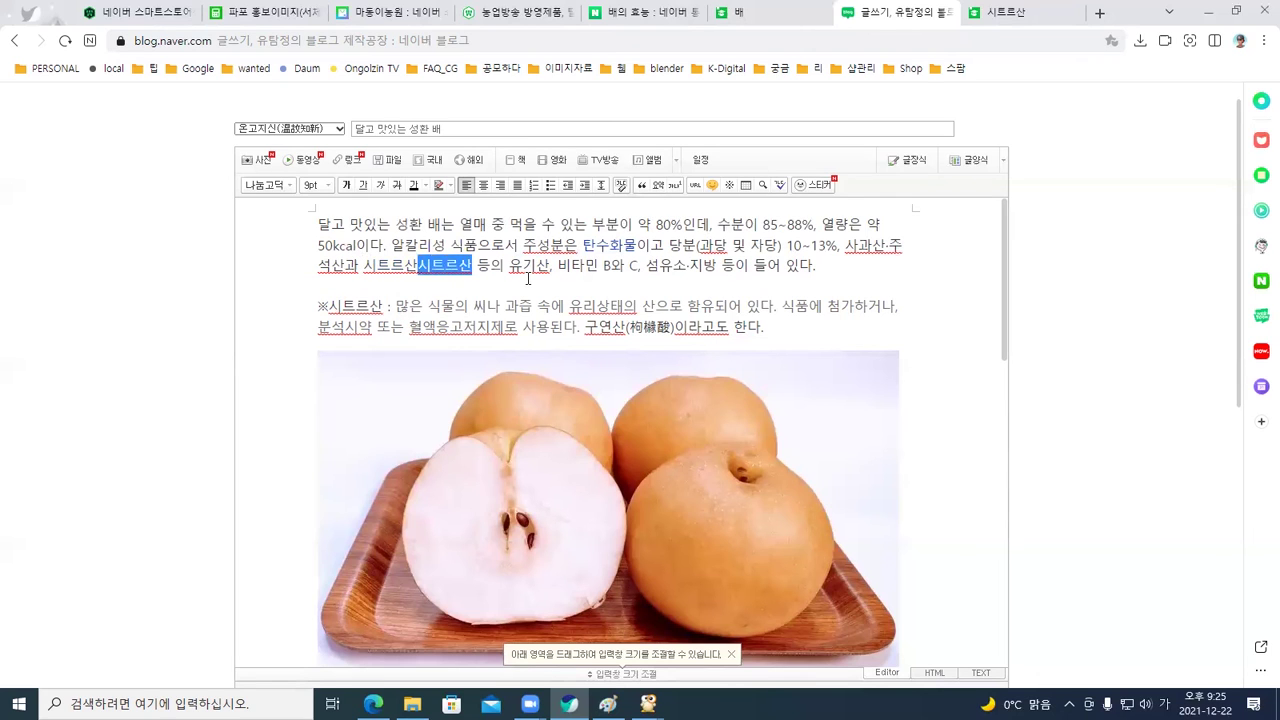
key("Delete")
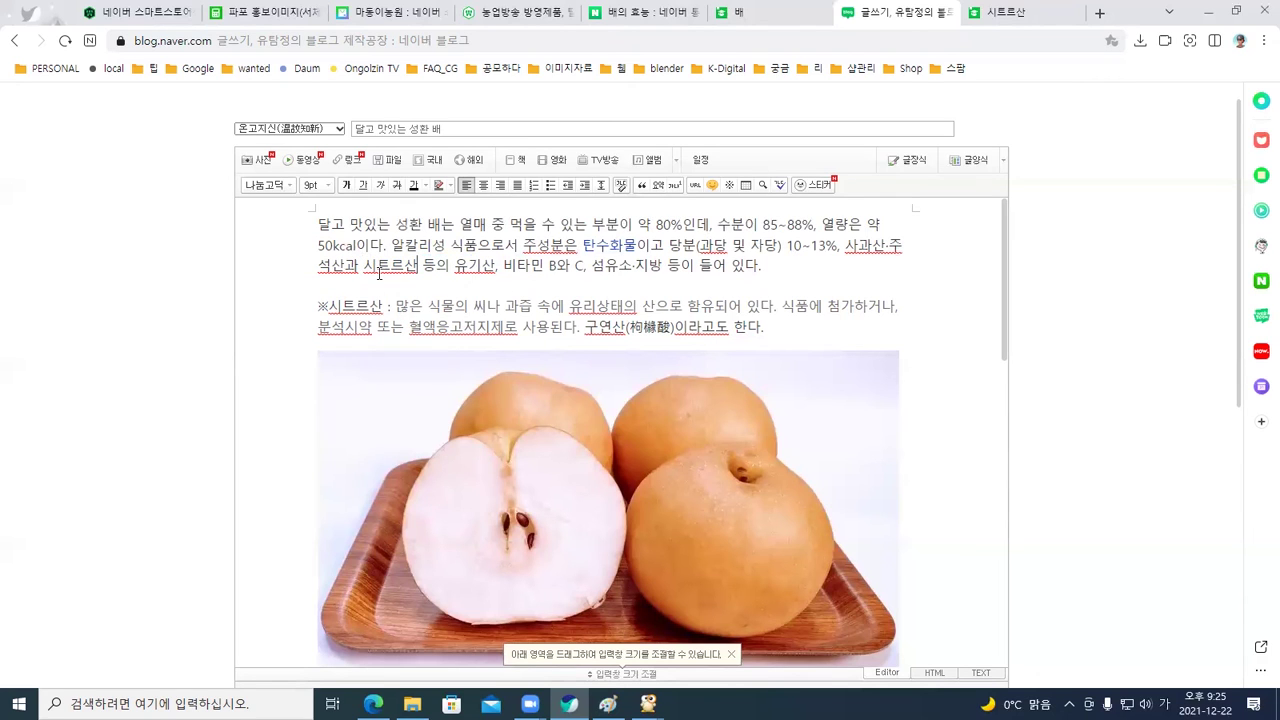
Make the word 시트르산 in the first paragraph bold
left_click_drag(368, 270, 418, 268)
left_click(346, 185)
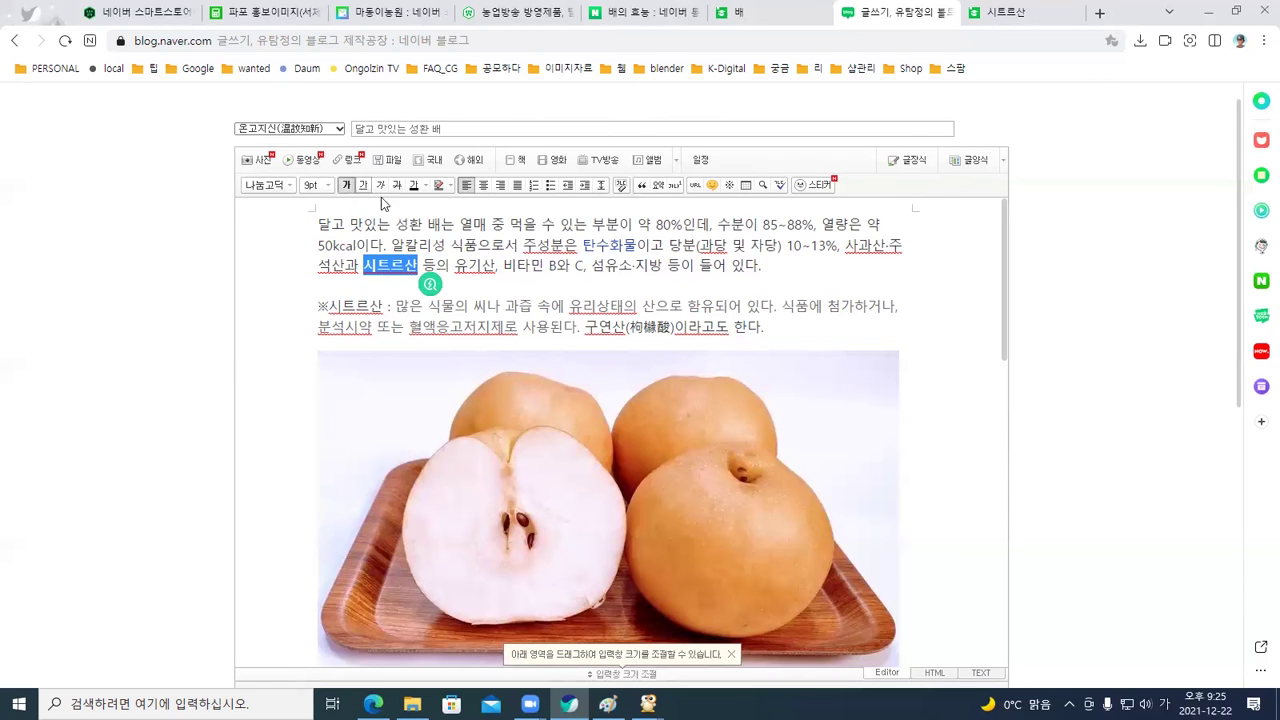
left_click(441, 247)
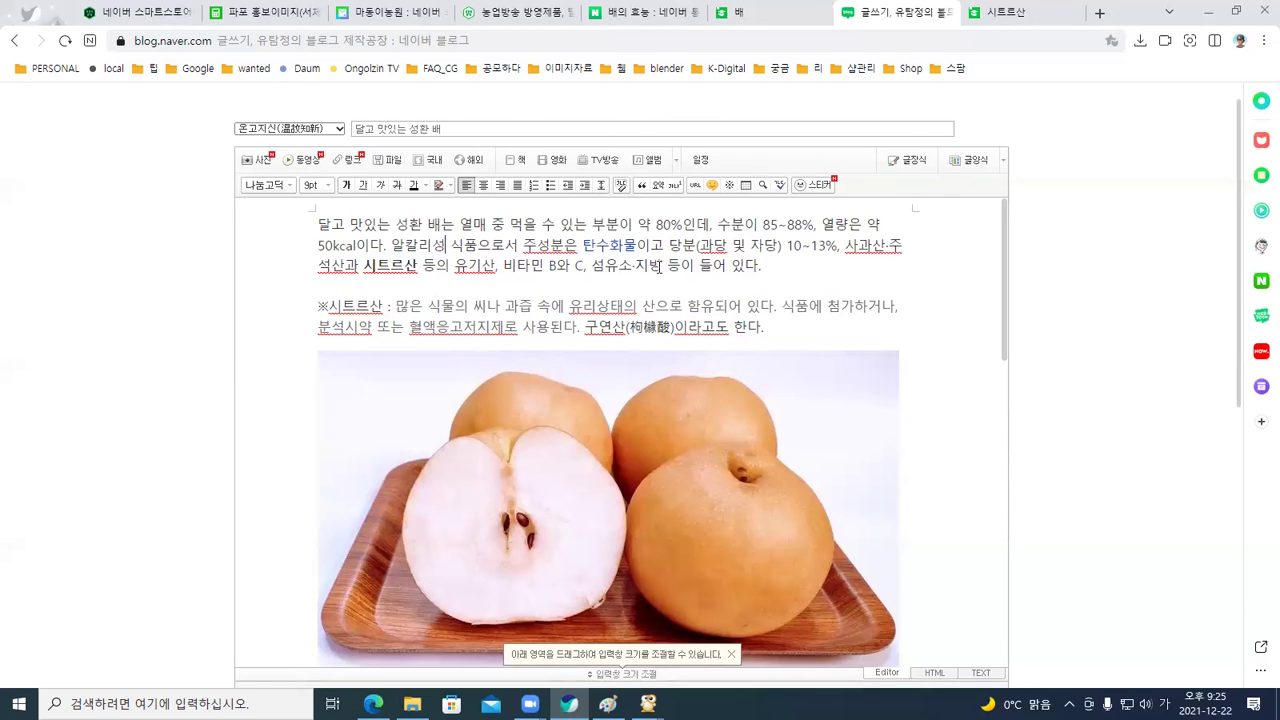
Replace the hyperlinked word 탄수화물 after 주성분은 with the same word in plain text
type("탄수호탄수")
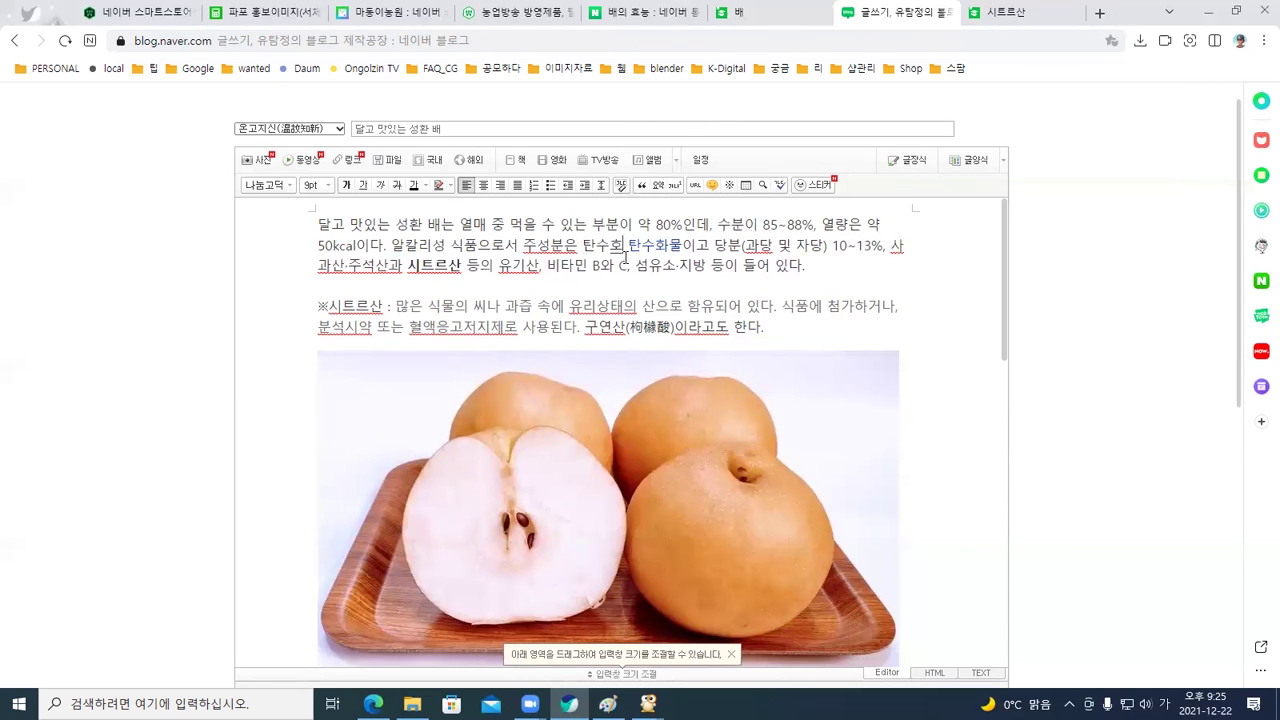
type("물")
key("shift+Right")
key("shift+Right")
key("shift+Right")
key("shift+Right")
key("shift+Right")
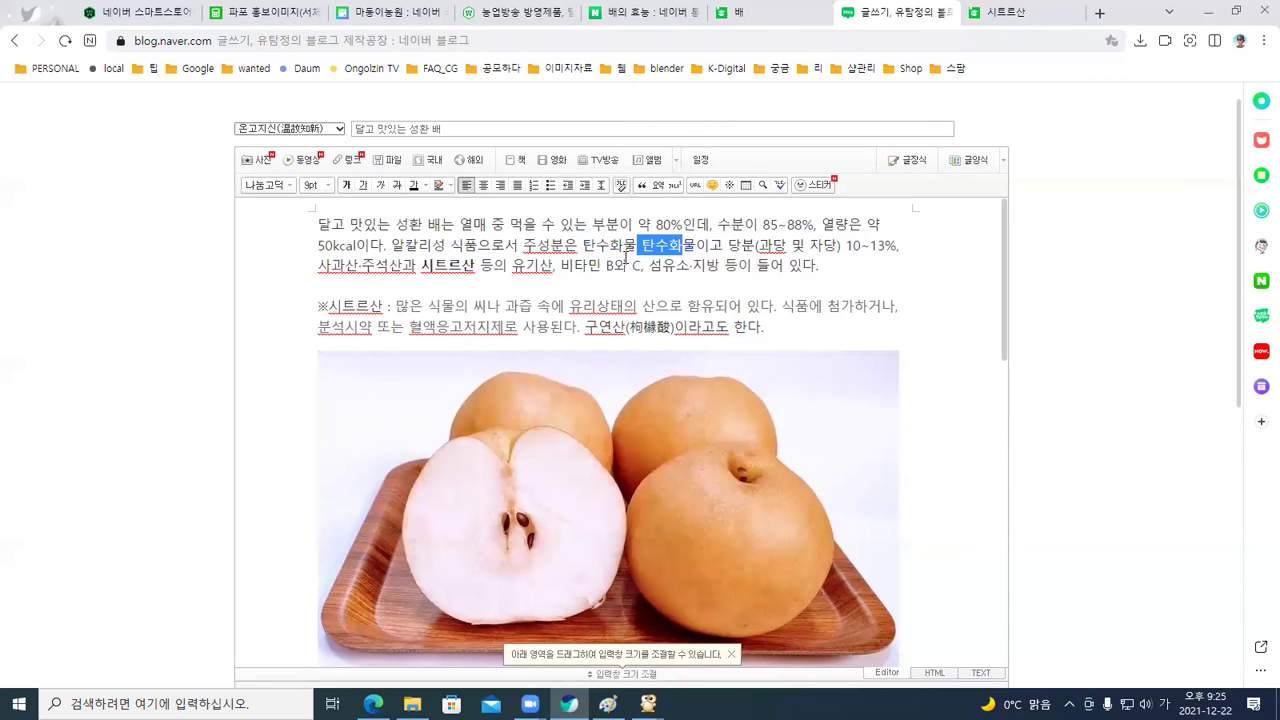
key("Delete")
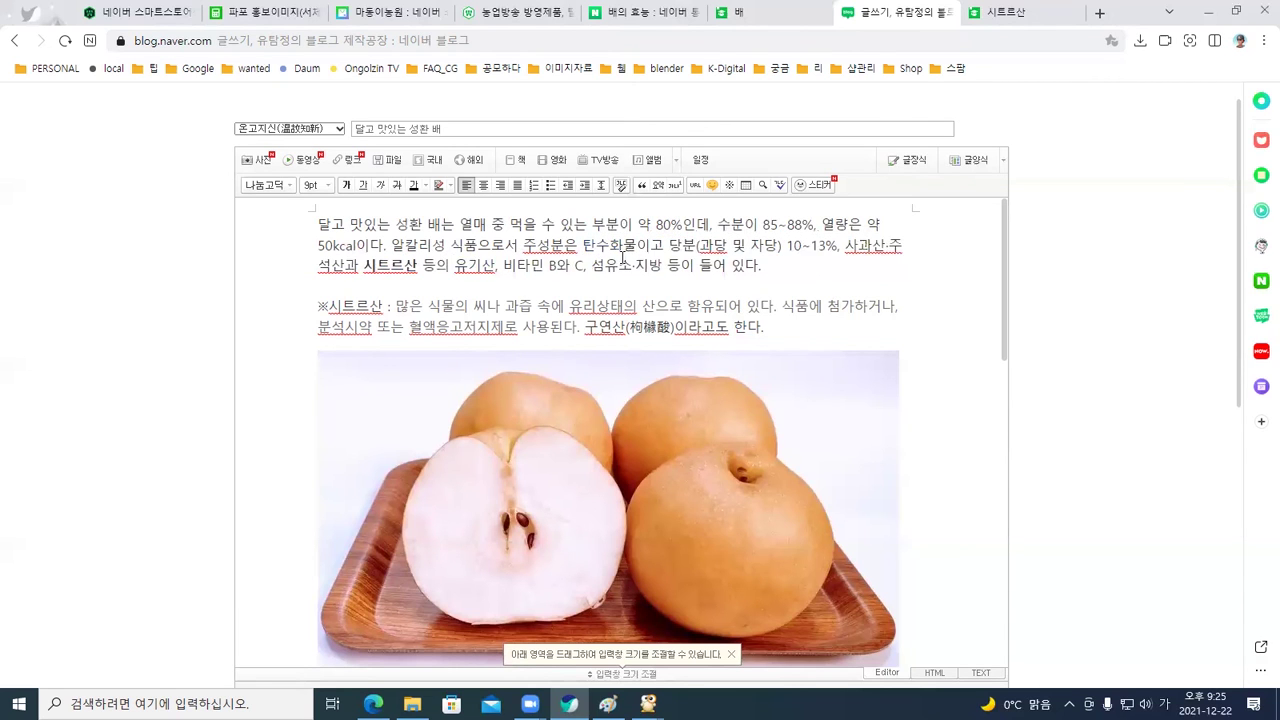
Replace the hyperlinked word 기관지 at the start of the paragraph below the photo with plain text
scroll(675, 308, "down", 7)
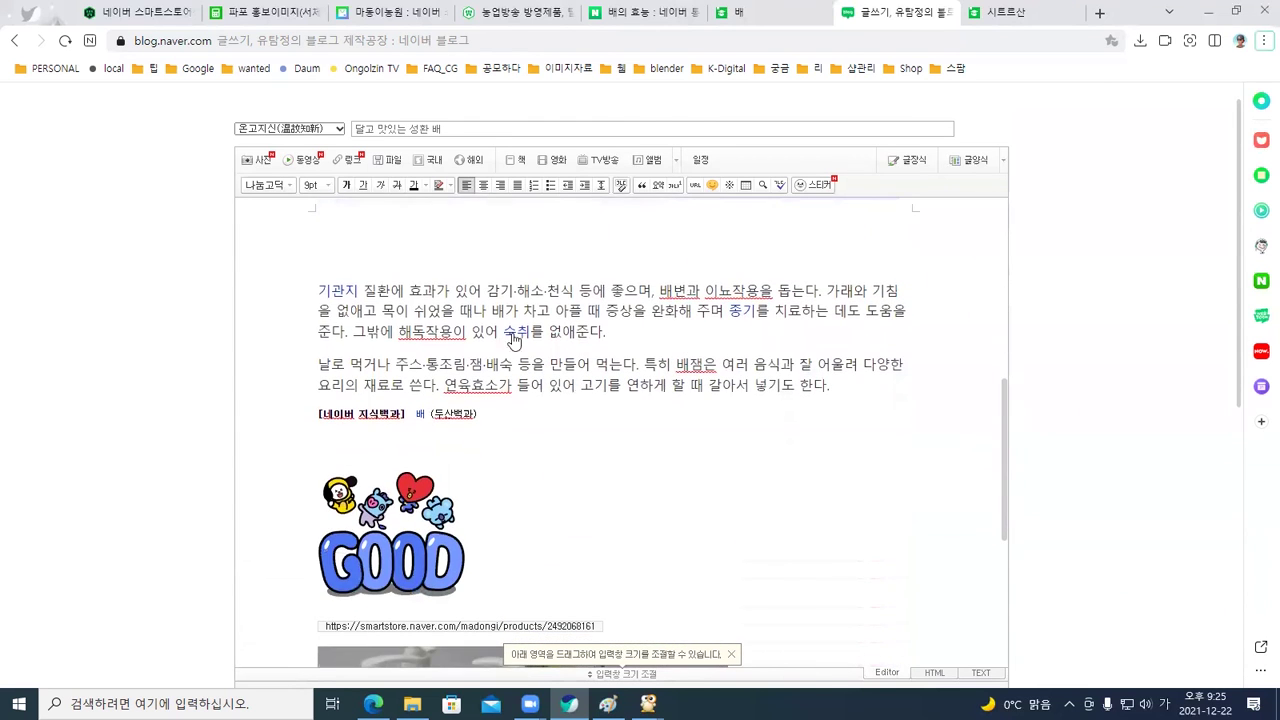
left_click(364, 291)
type("기관")
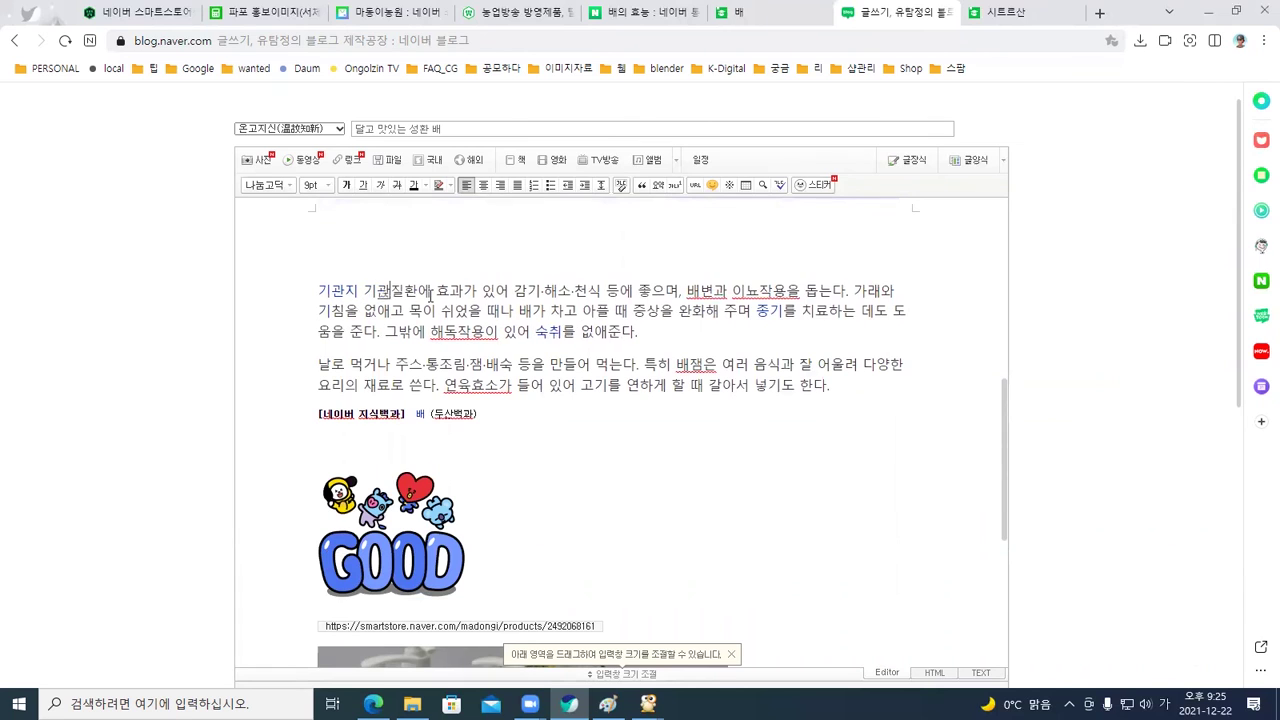
type("지")
key("shift+Home")
key("Delete")
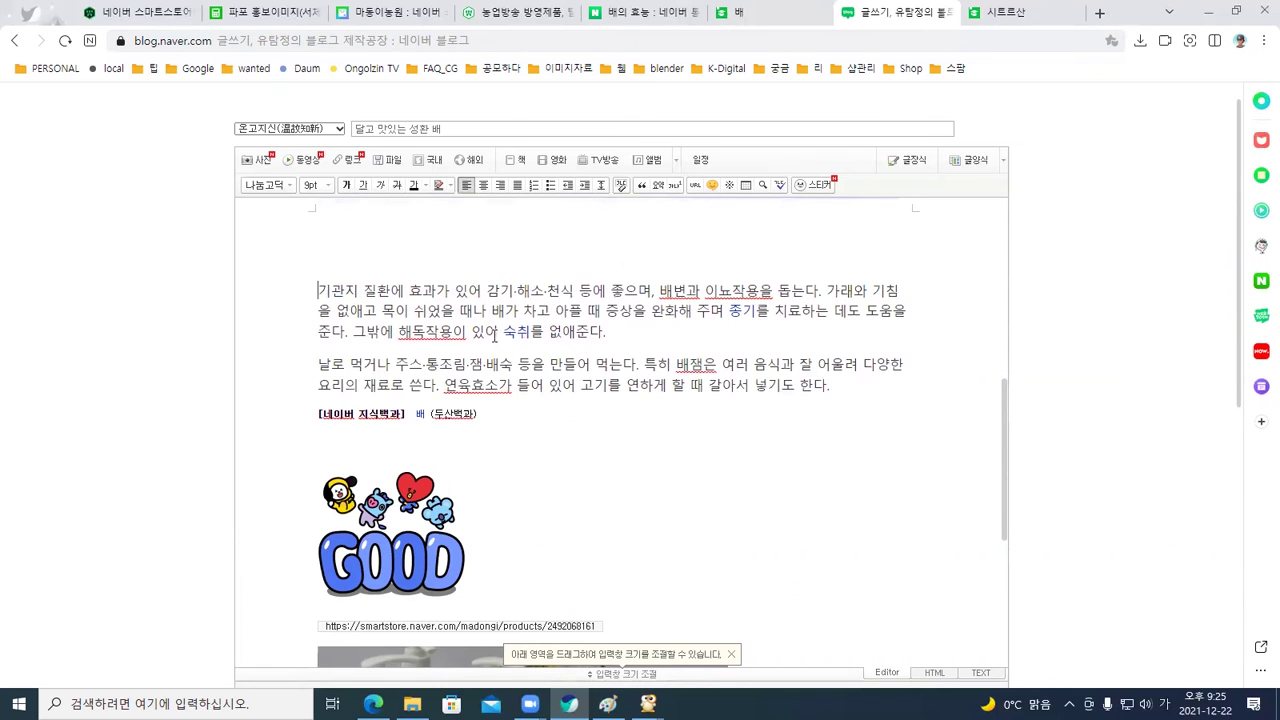
Replace the hyperlinked word 숙취 after 해독작용이 있어 with the same word in plain text
left_click(498, 334)
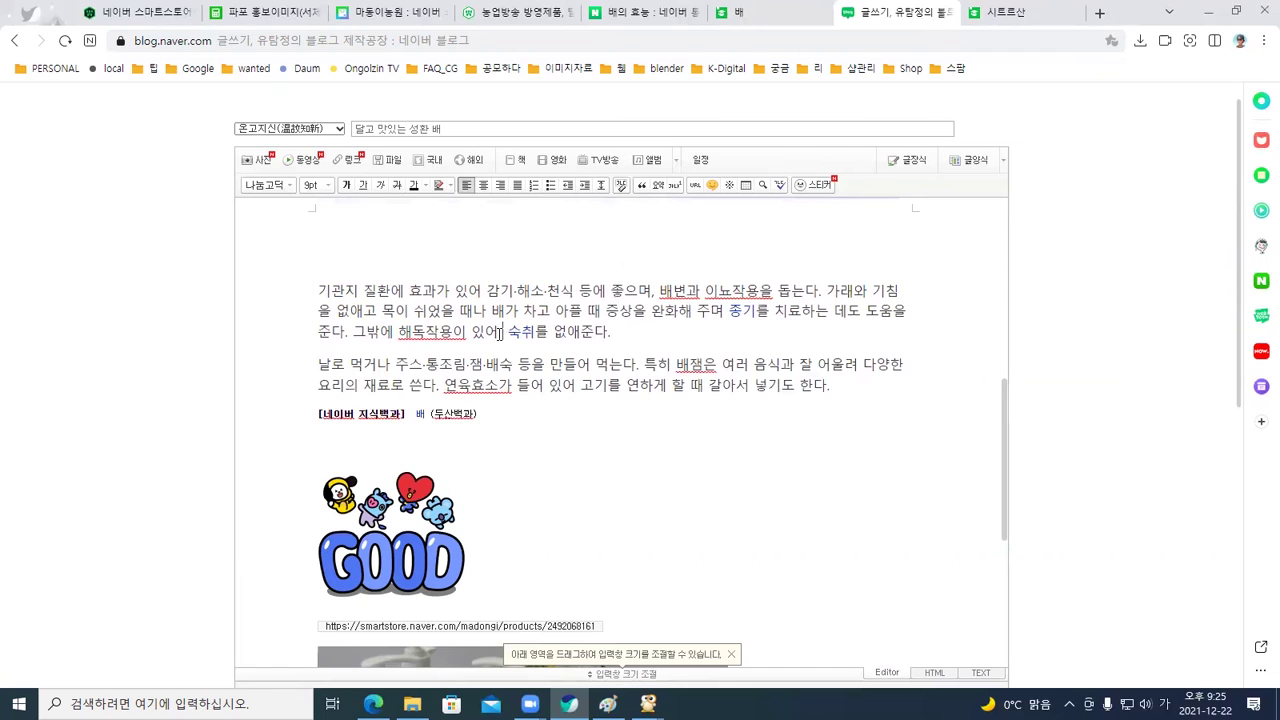
type("시")
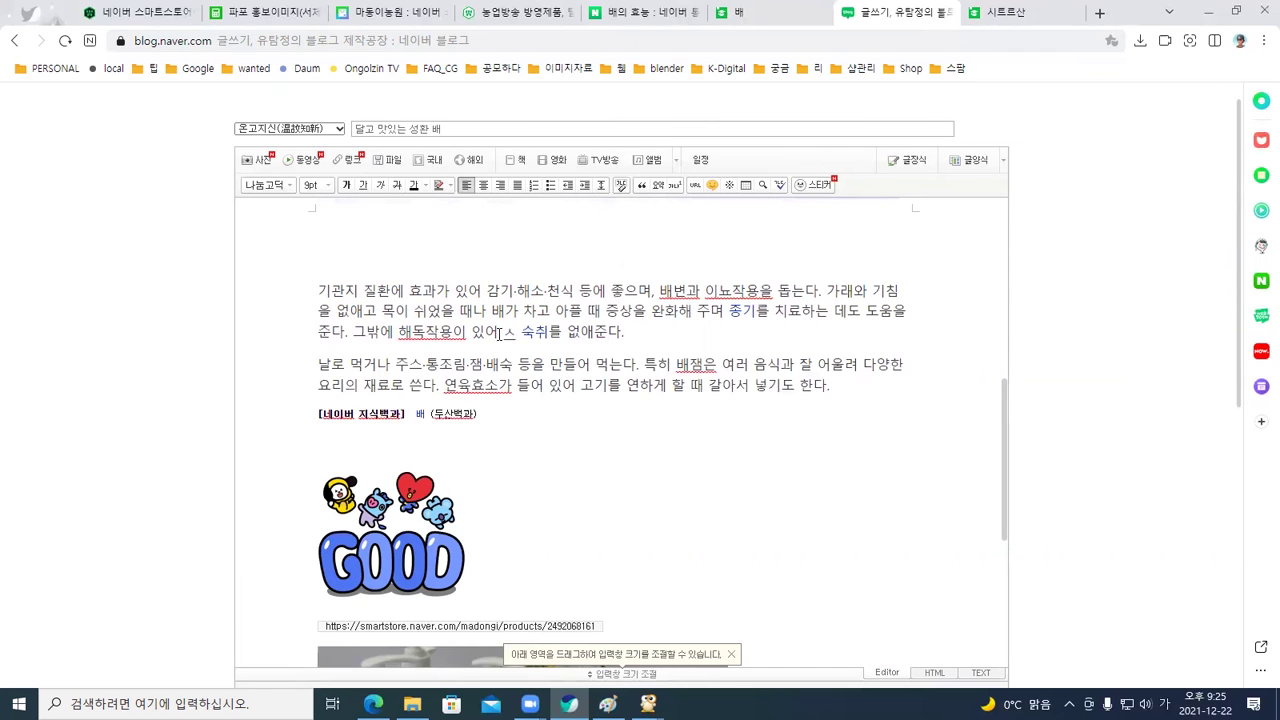
type("취")
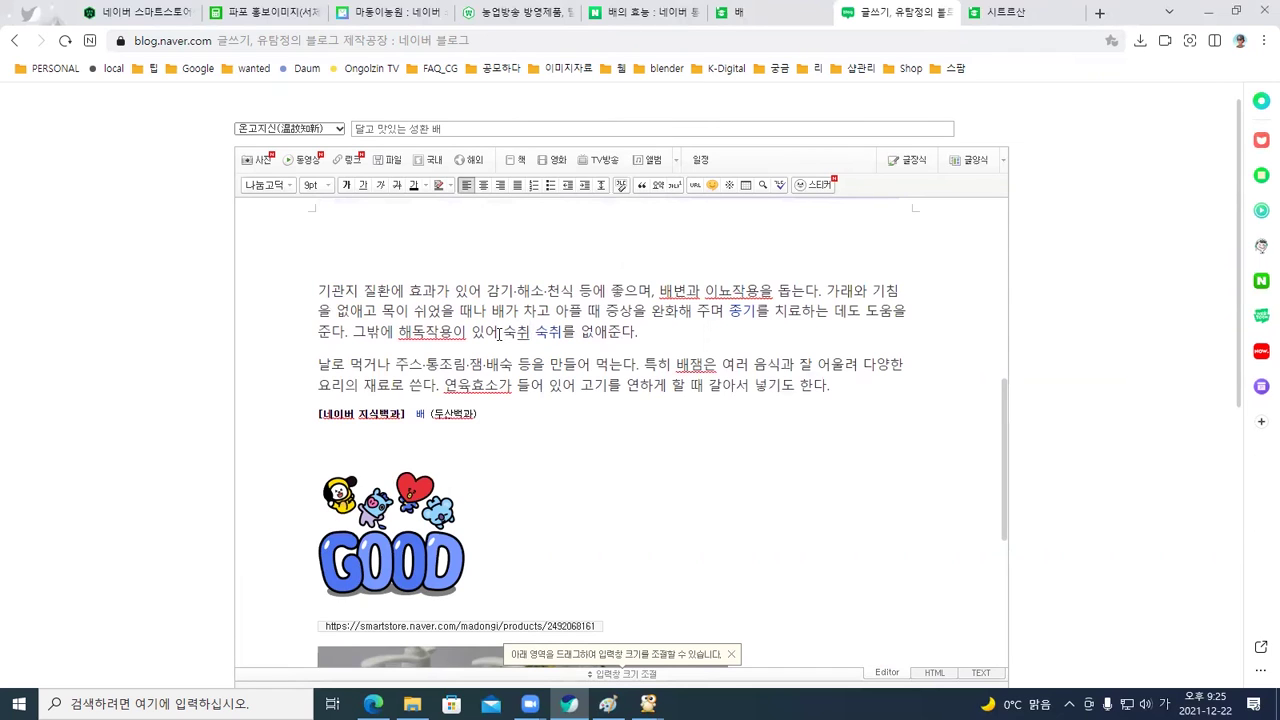
key("shift+Right")
key("shift+Right")
key("shift+Right")
key("shift+Right")
key("shift+Left")
key("BackSpace")
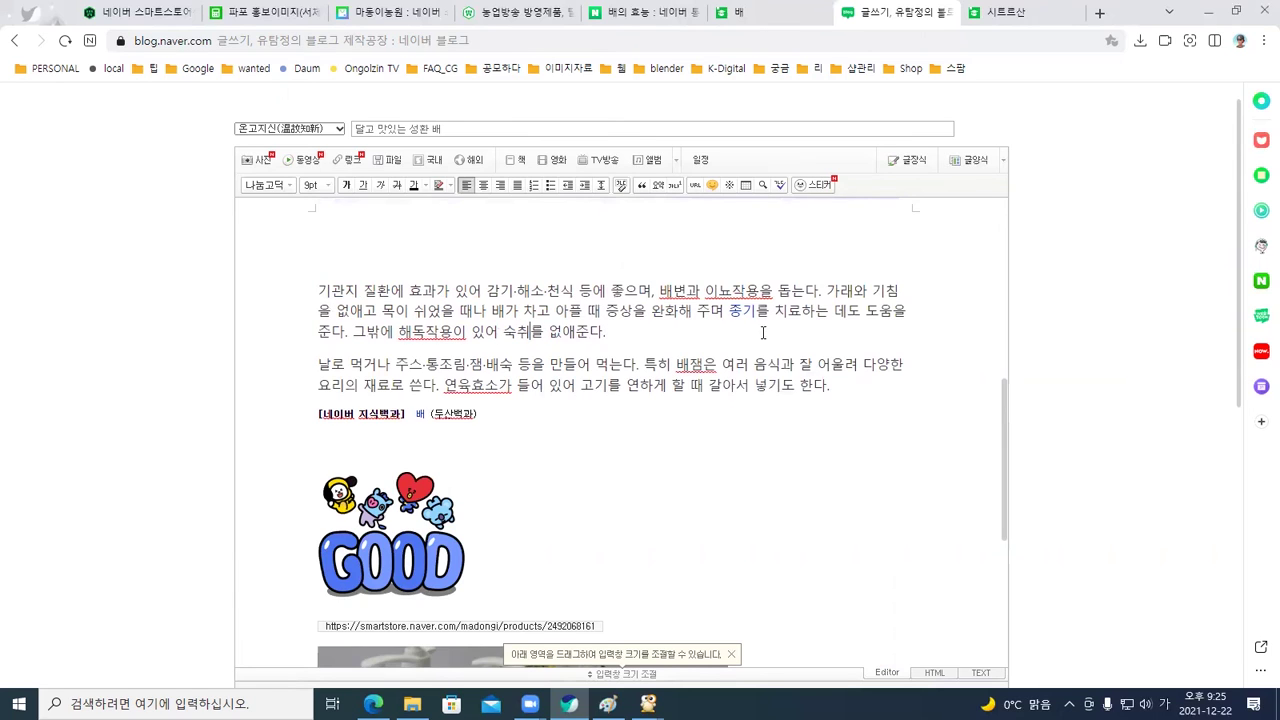
Replace the hyperlinked word 종기 in the paragraph about 기관지 with the same word in plain text
type("종ㄱ")
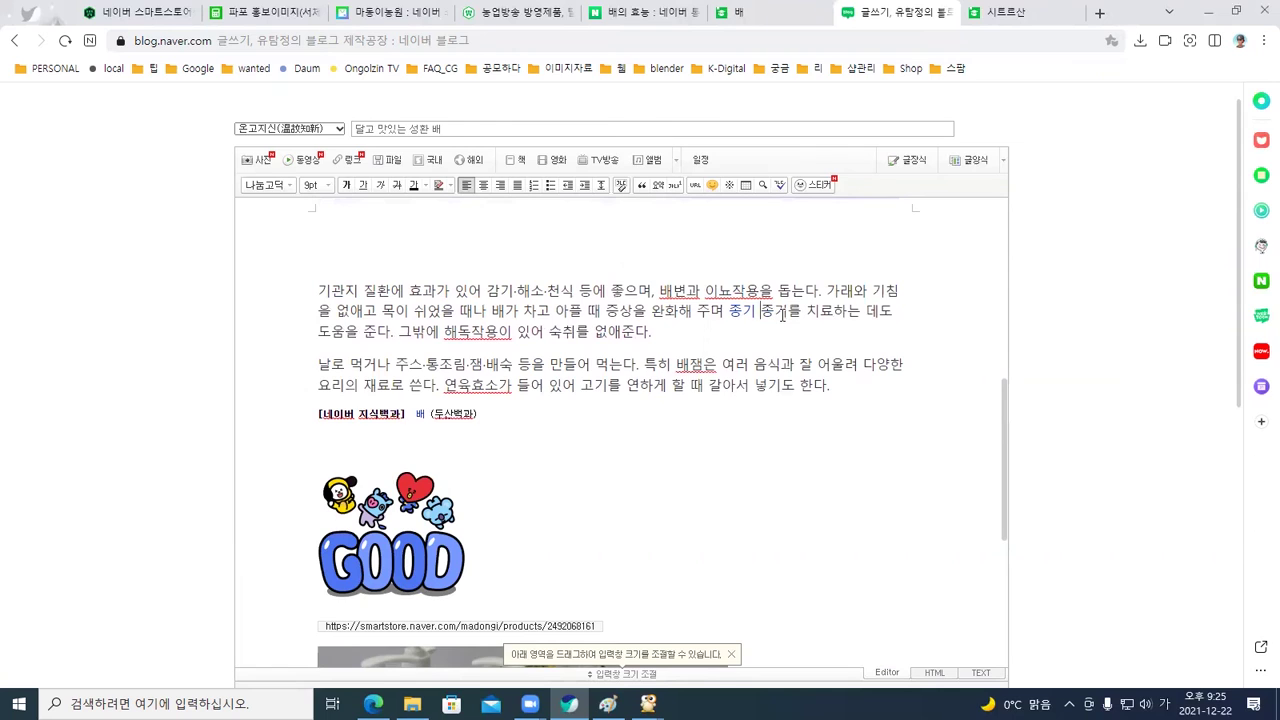
key("BackSpace")
key("BackSpace")
key("BackSpace")
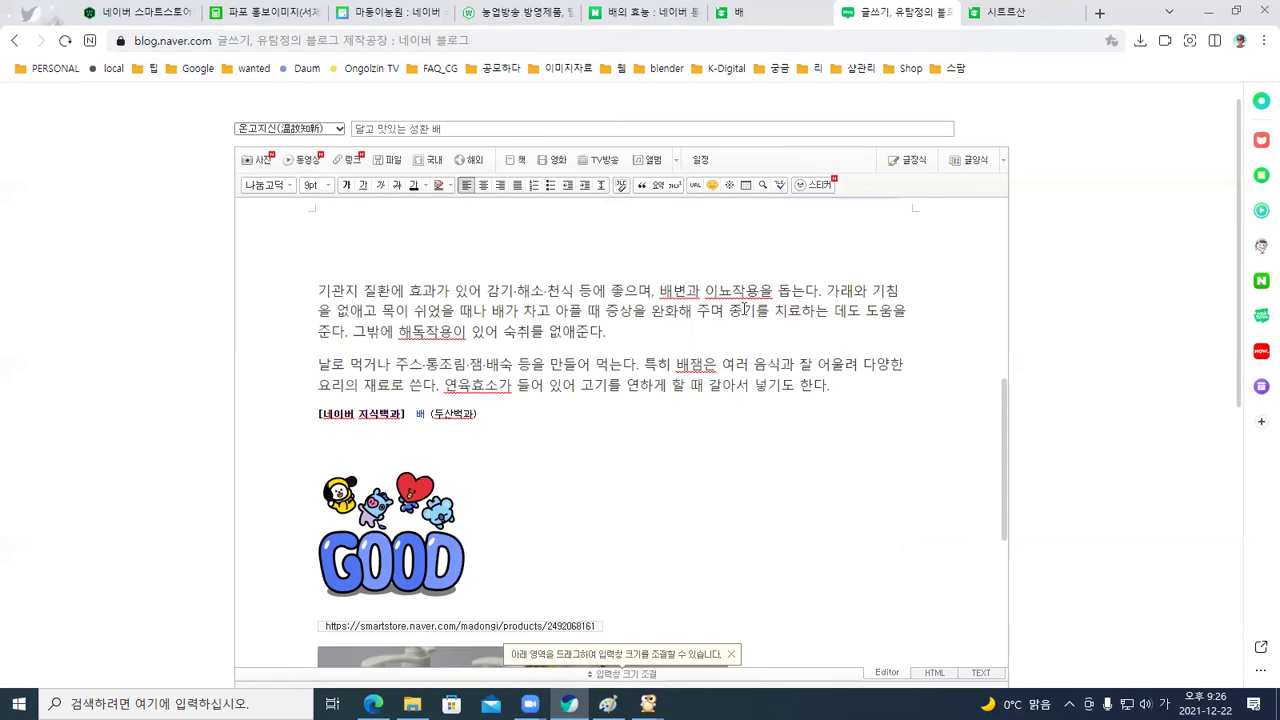
Submit the edited pear post with its current topic, tags and 비공개 visibility
scroll(744, 308, "down", 4)
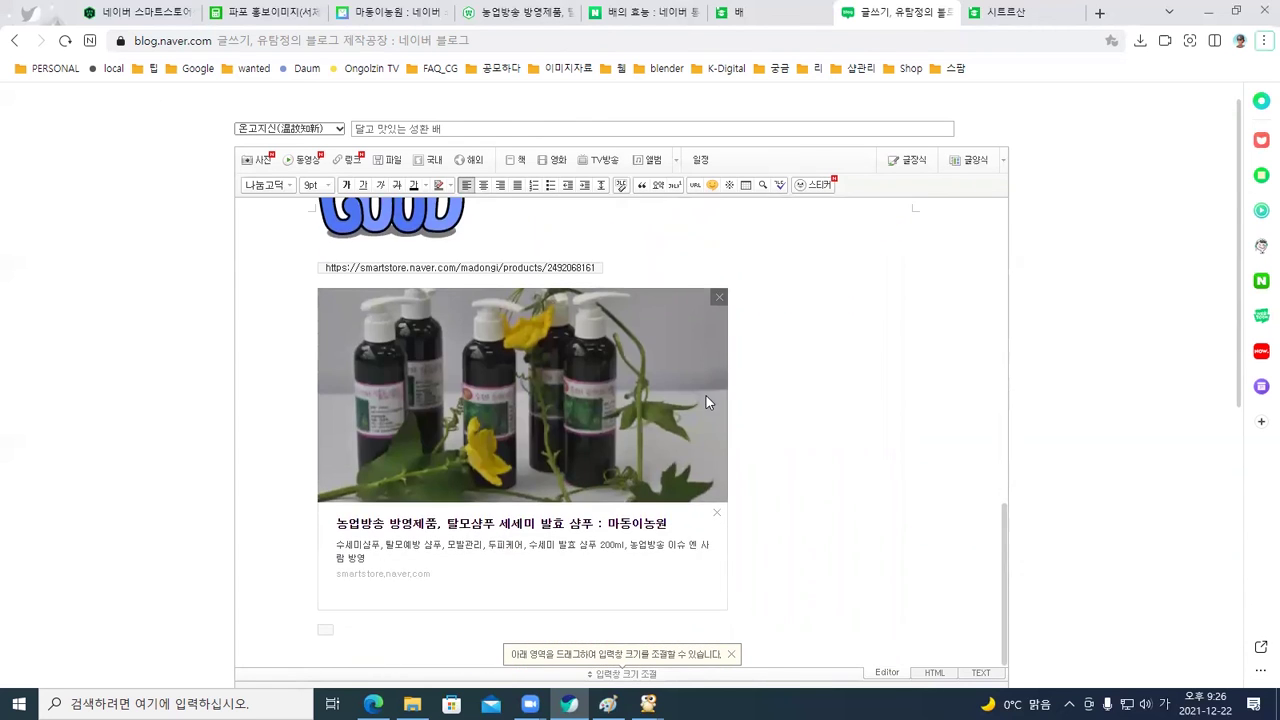
scroll(826, 402, "down", 3)
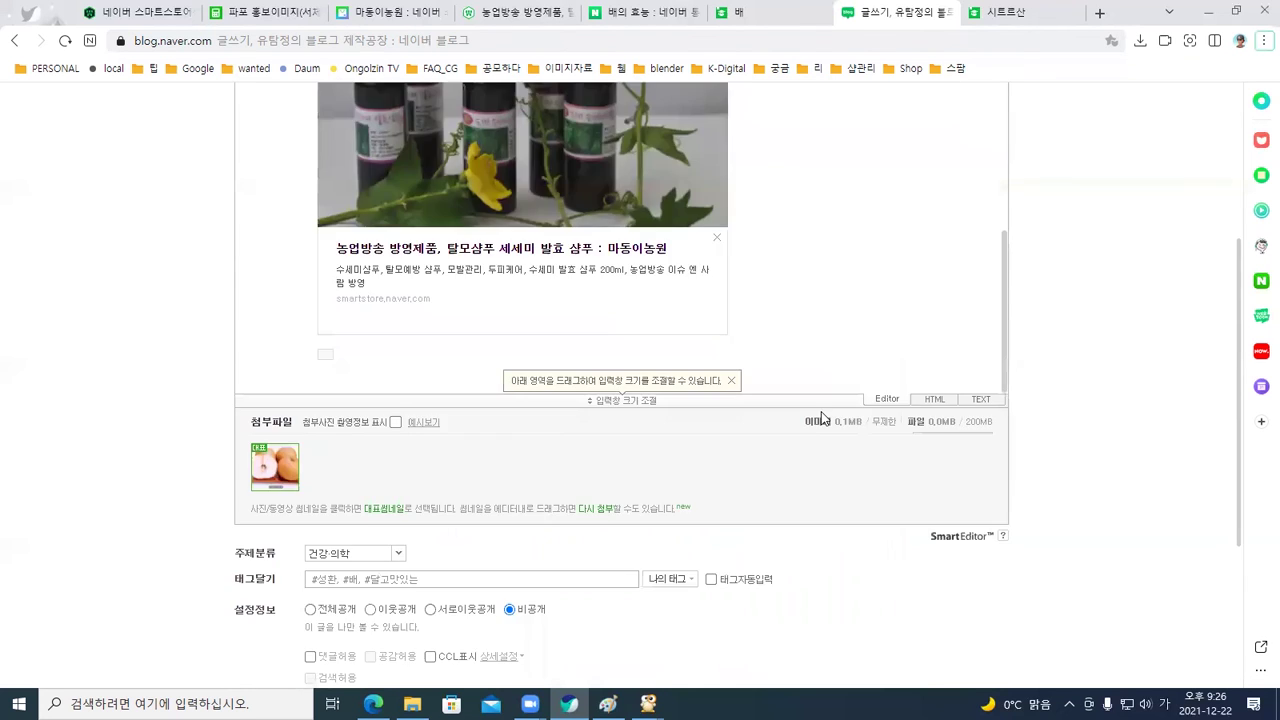
scroll(754, 480, "down", 2)
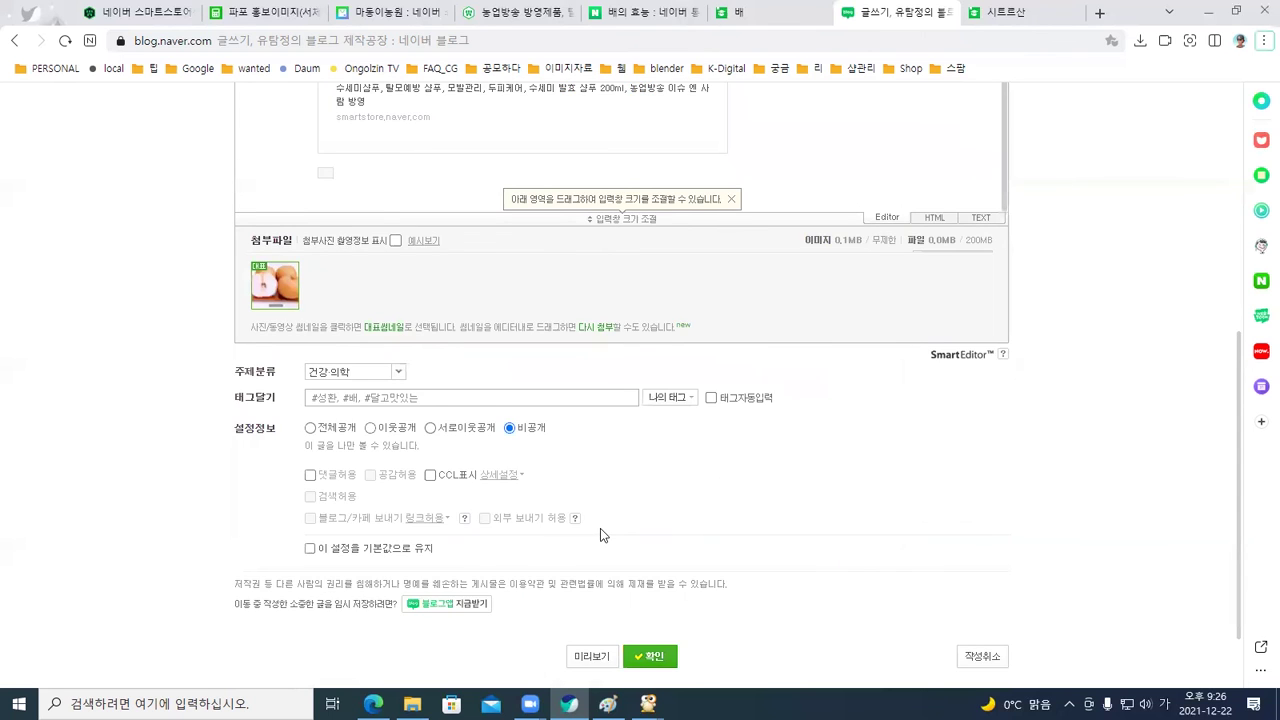
scroll(600, 535, "down", 1)
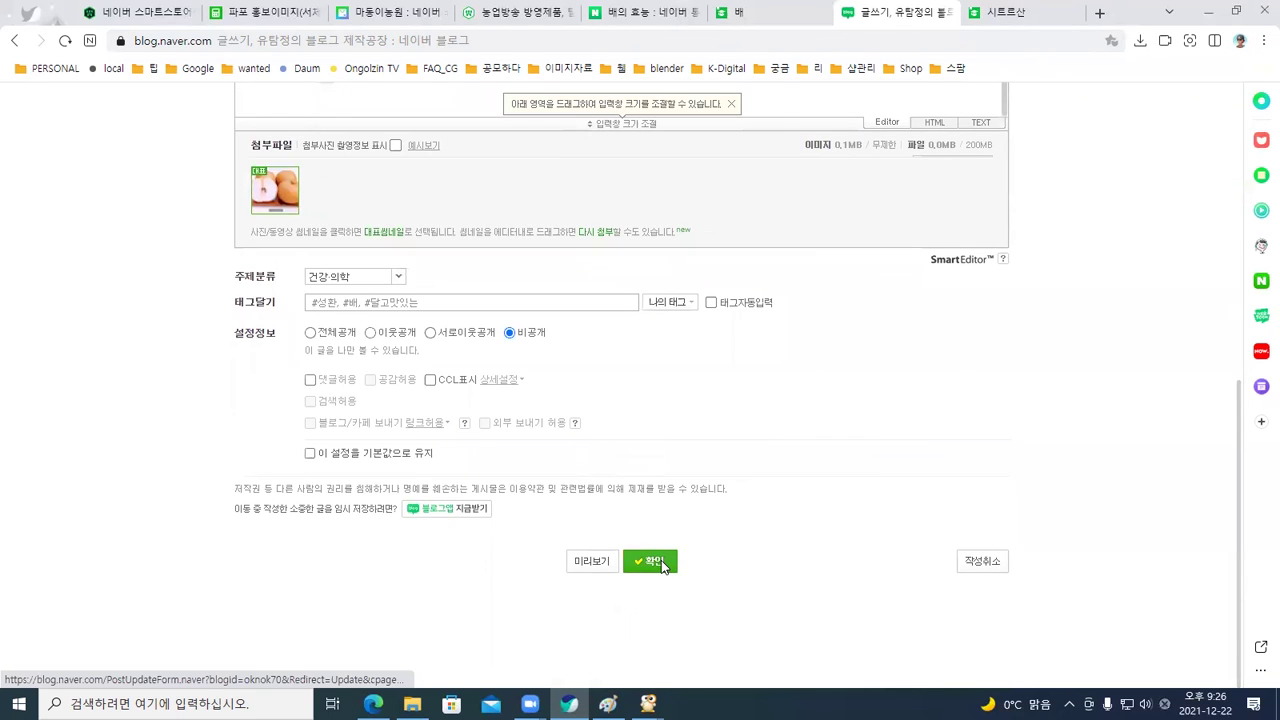
left_click(650, 561)
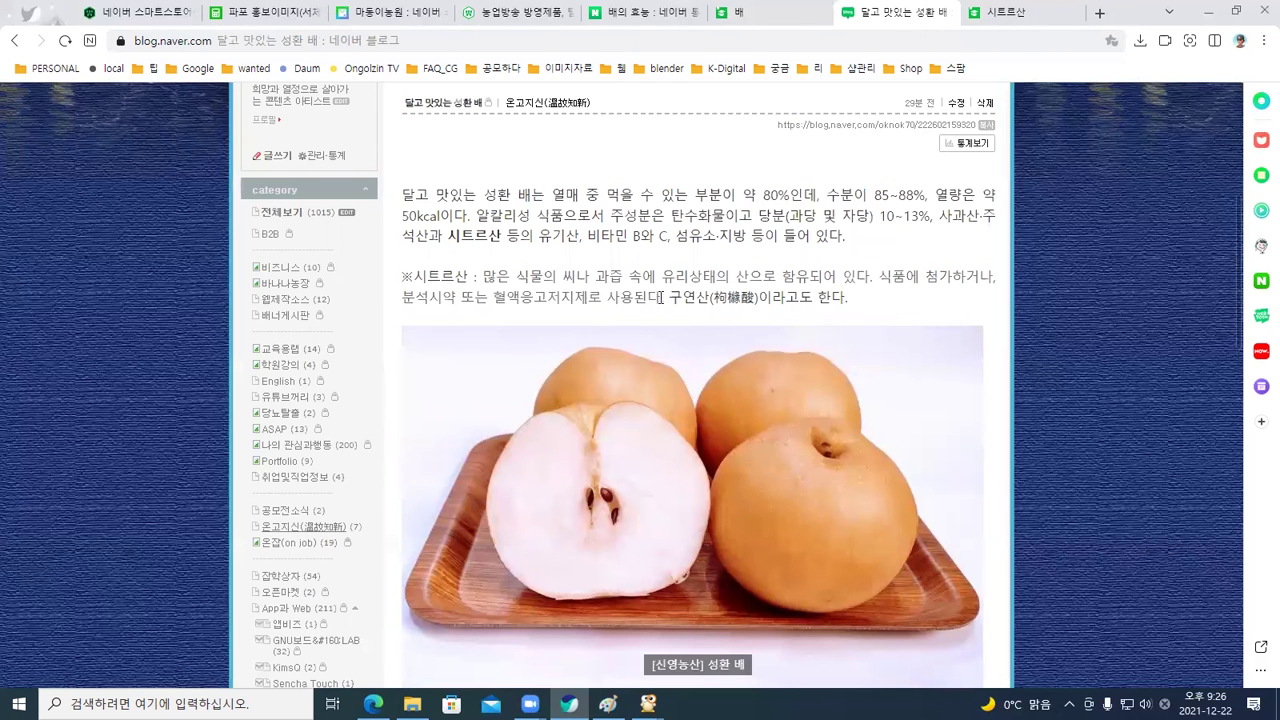
Open the blog's category management settings from the blog administration and select the B2B category
scroll(643, 267, "up", 3)
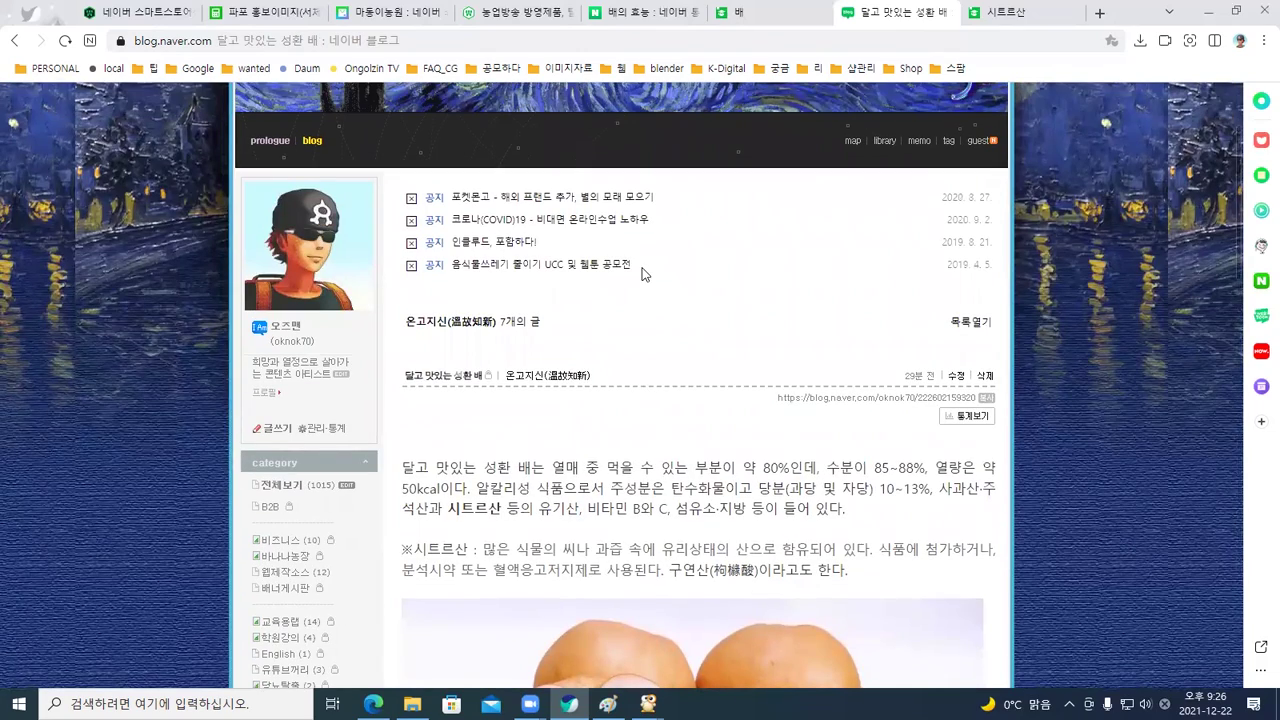
scroll(592, 240, "up", 2)
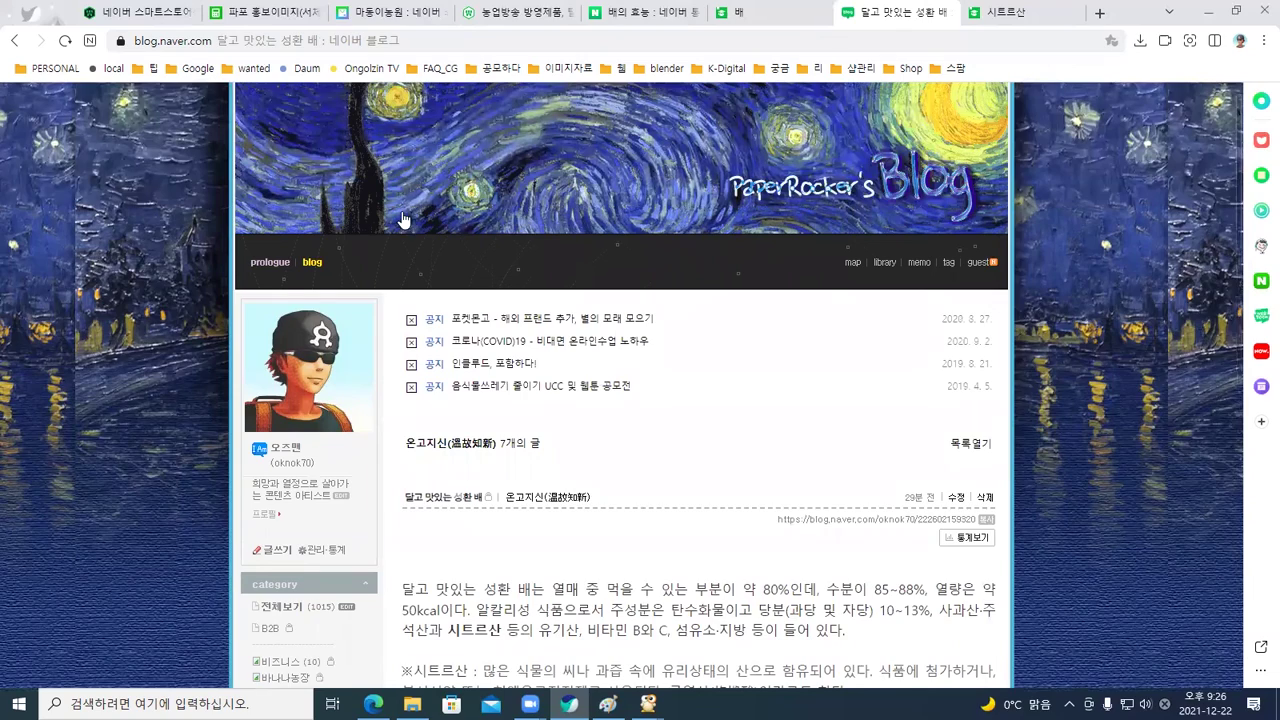
scroll(370, 488, "down", 2)
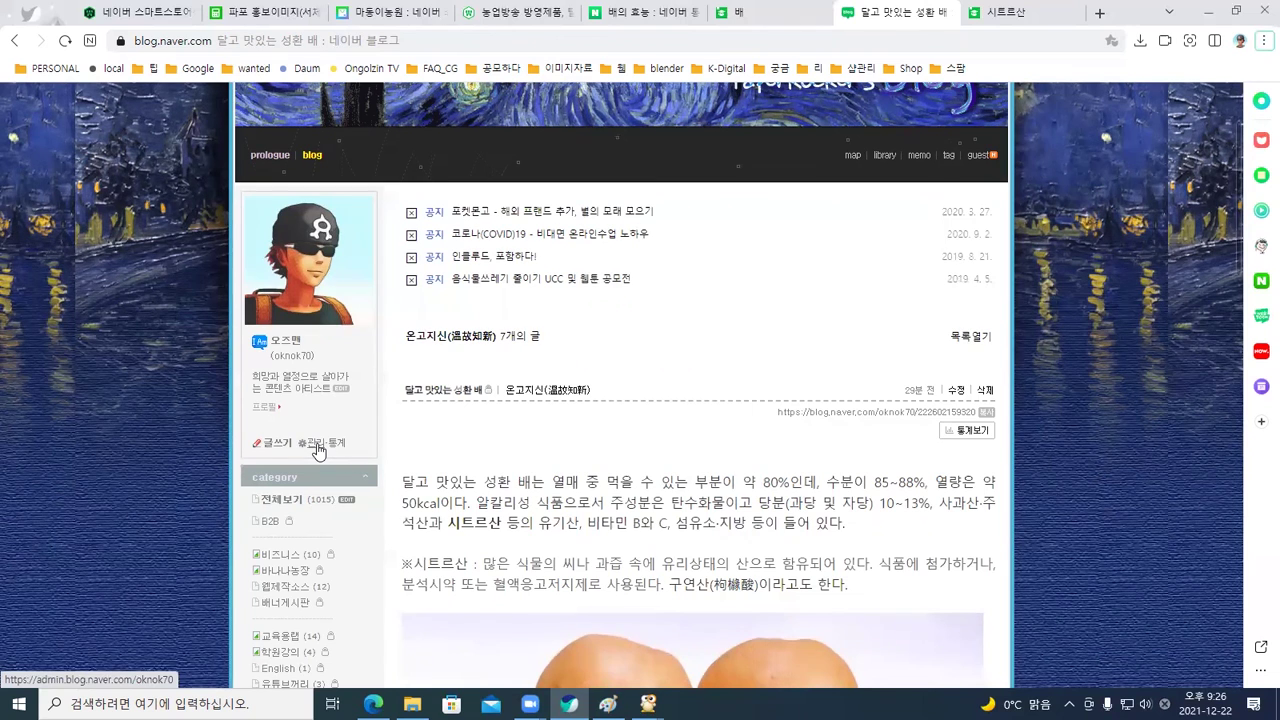
left_click(316, 446)
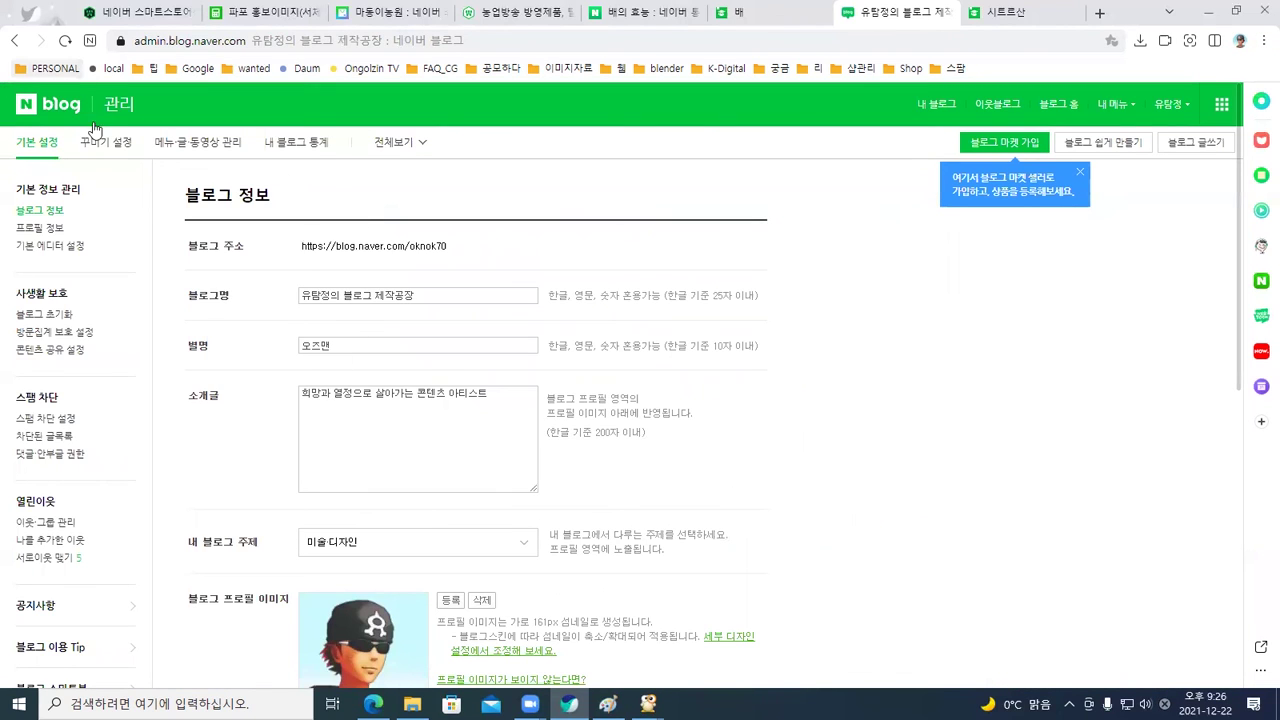
left_click(219, 152)
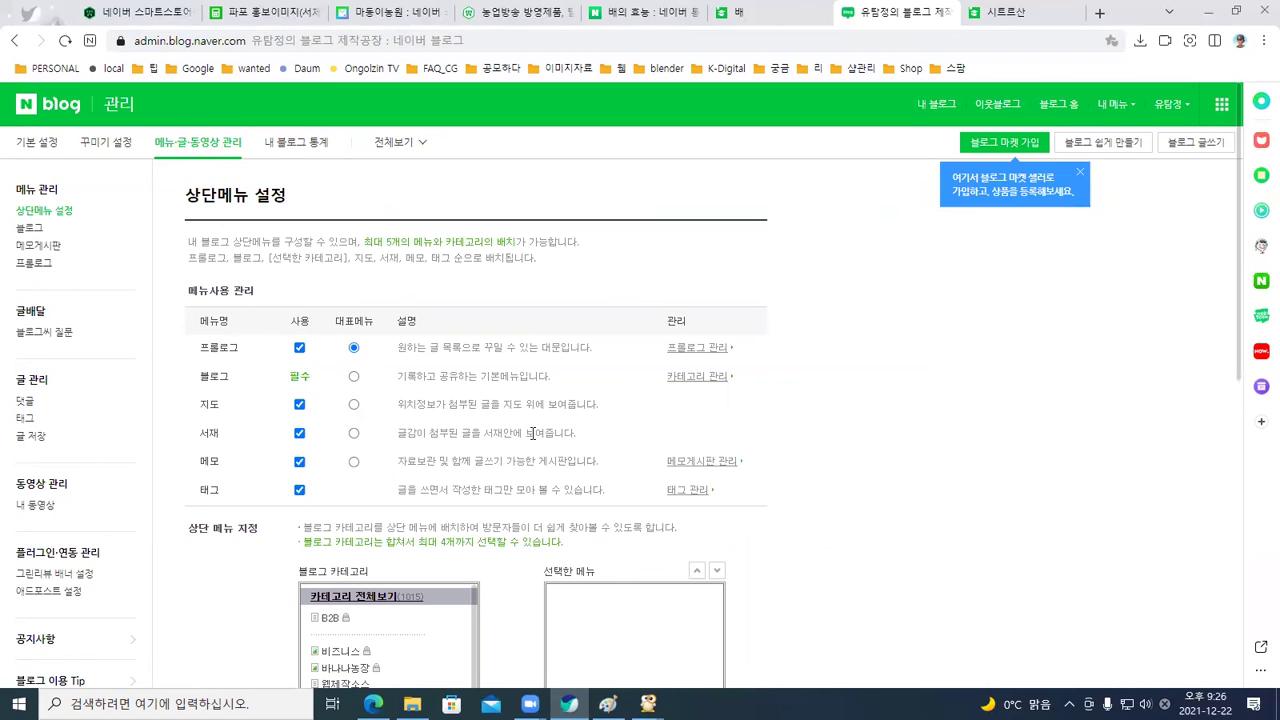
left_click(695, 378)
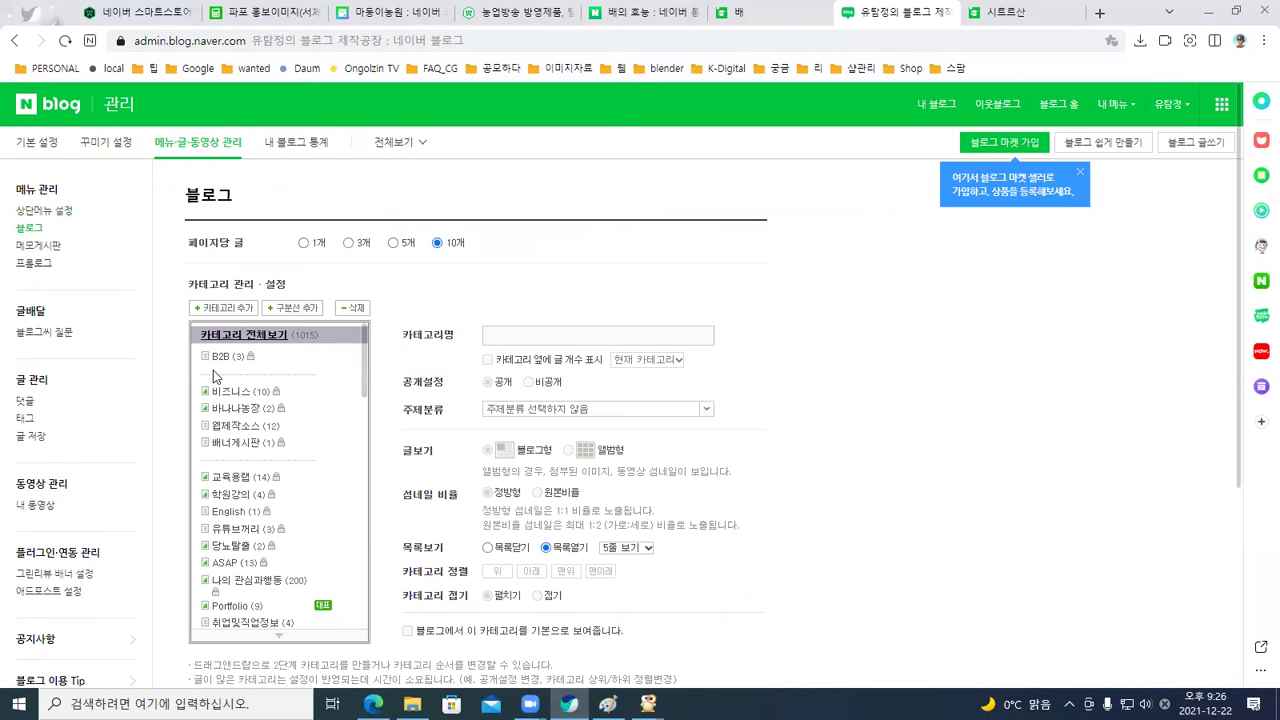
left_click_drag(362, 359, 364, 328)
left_click(209, 357)
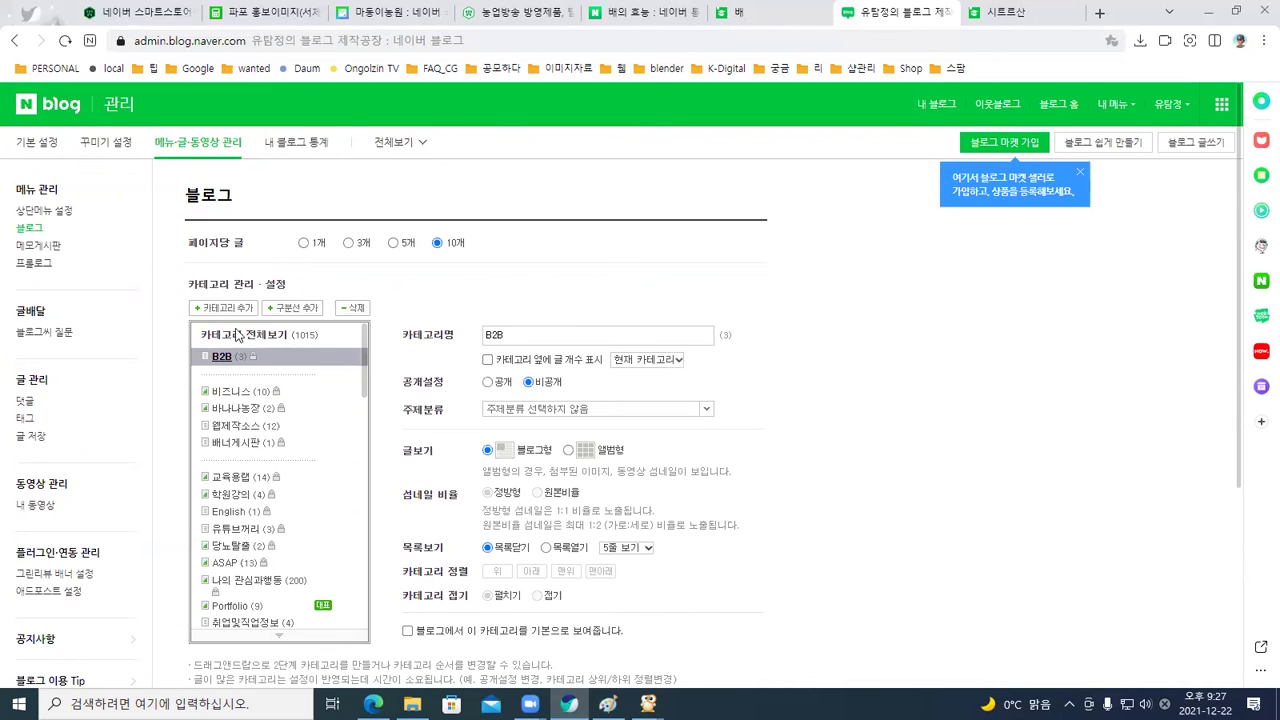
Add a category named 건강정보 and place it as a top-level category directly above B2B
left_click(228, 308)
scroll(235, 314, "down", 1)
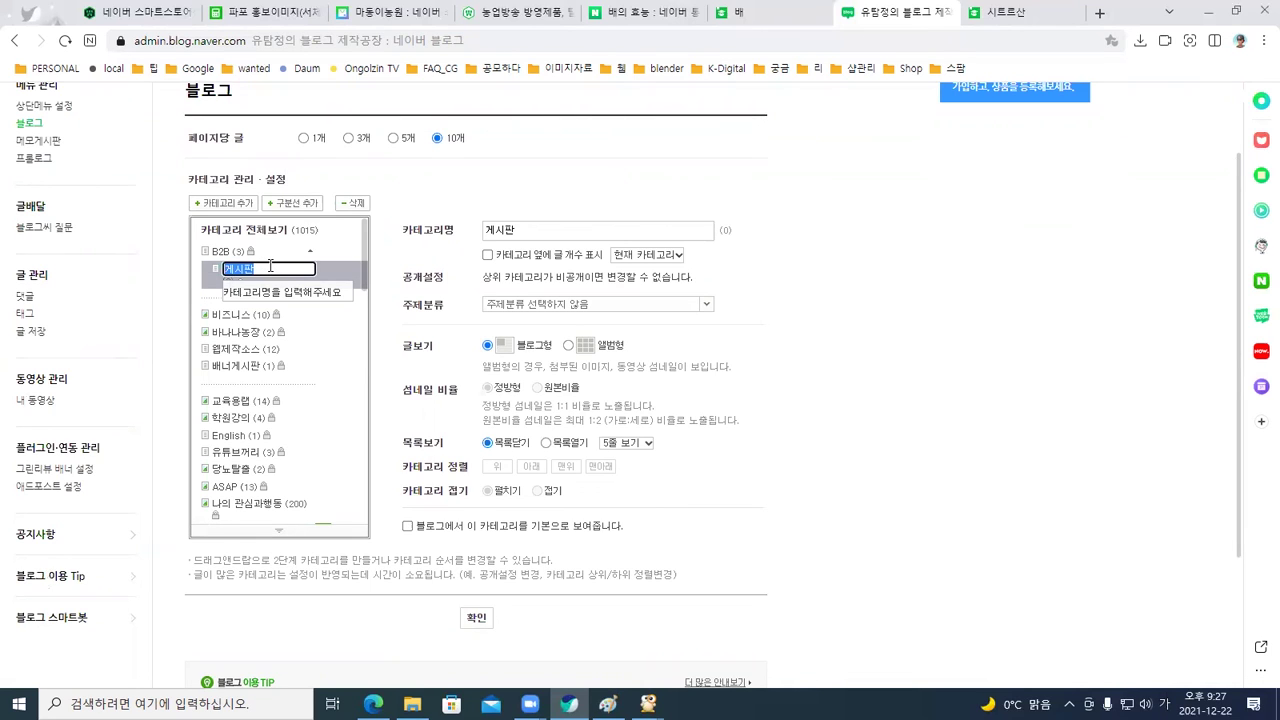
type("거ㄴ강정보")
key("Return")
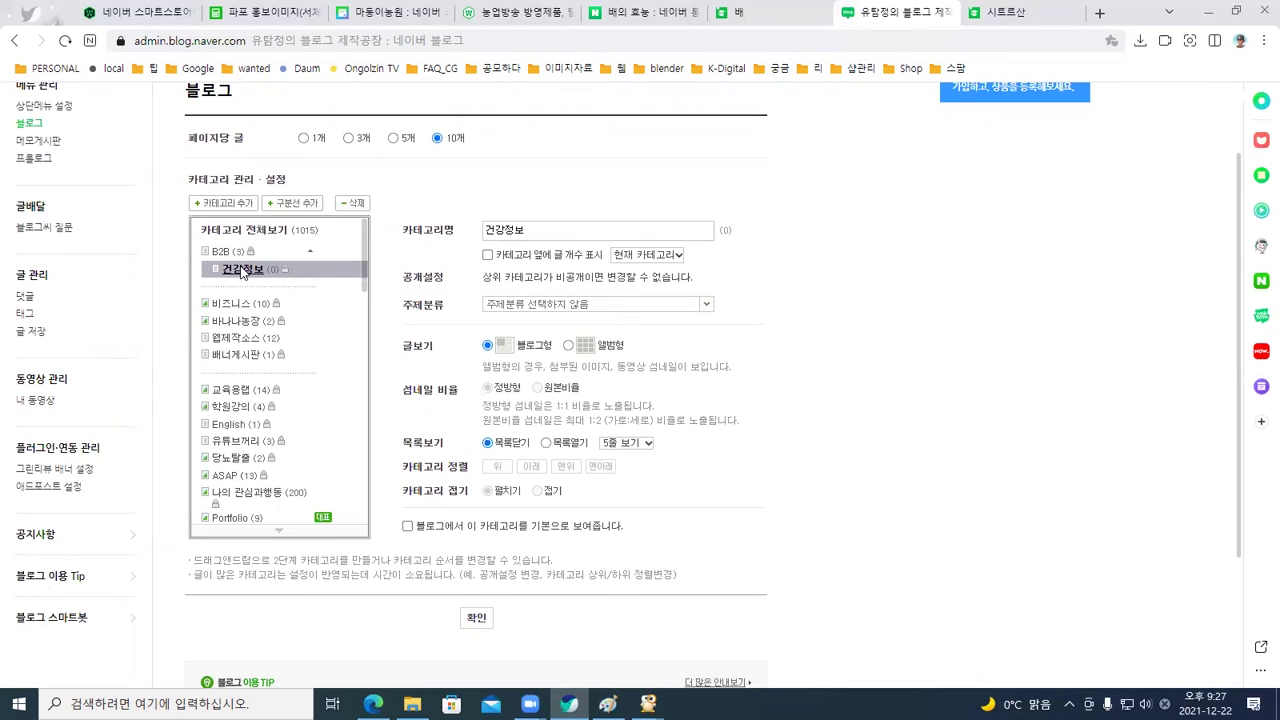
mouse_move(225, 260)
left_mouse_down()
mouse_move(221, 276)
mouse_move(216, 250)
mouse_move(215, 268)
mouse_move(231, 264)
mouse_move(222, 250)
mouse_move(228, 262)
left_mouse_up()
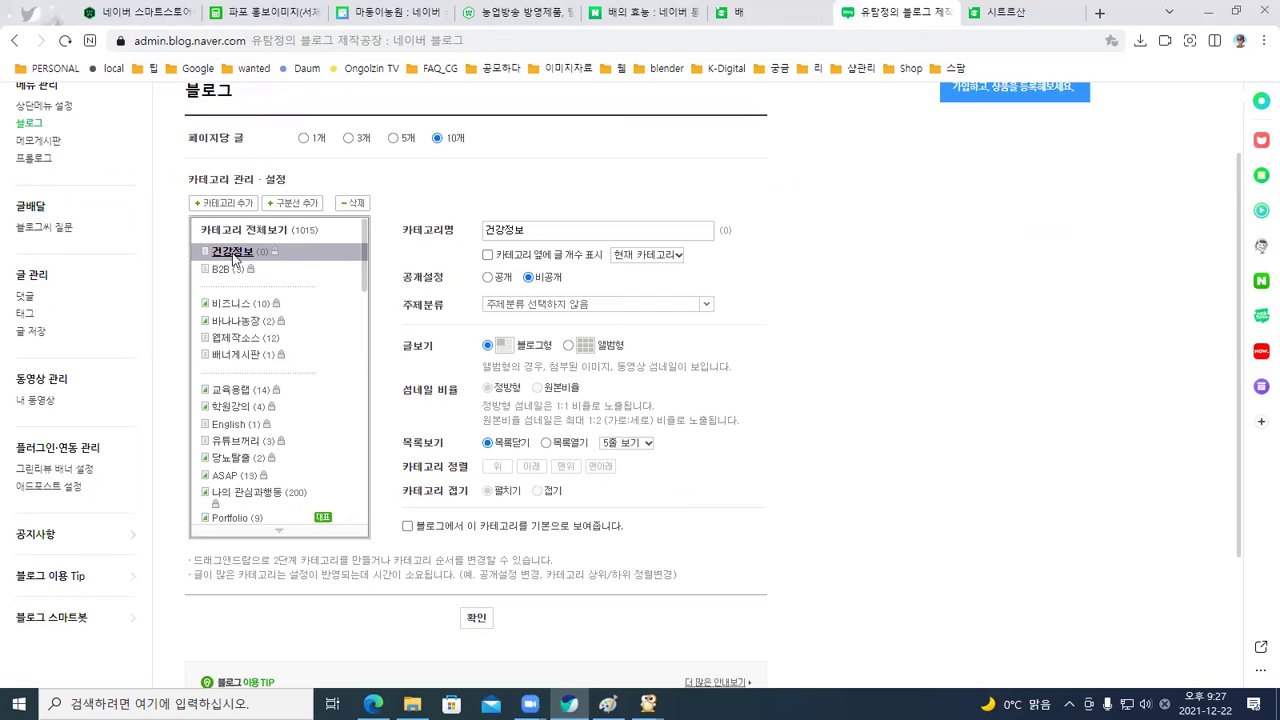
left_click(233, 253)
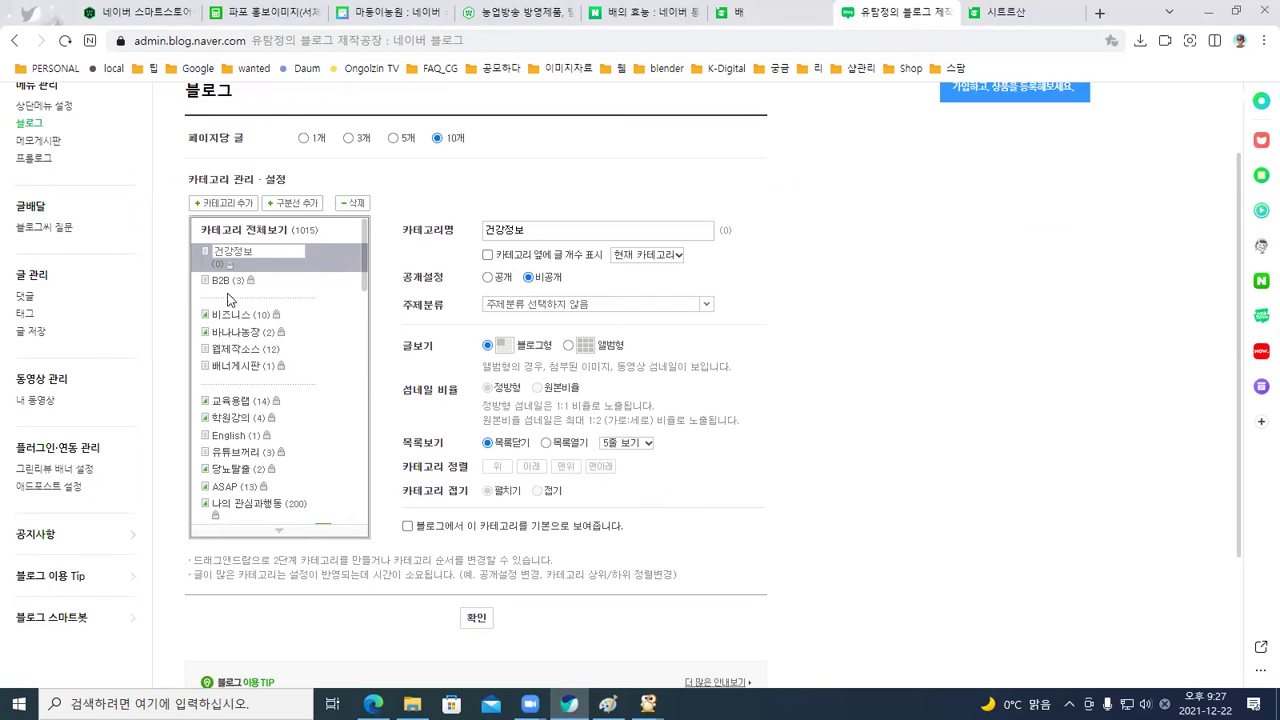
left_click(280, 295)
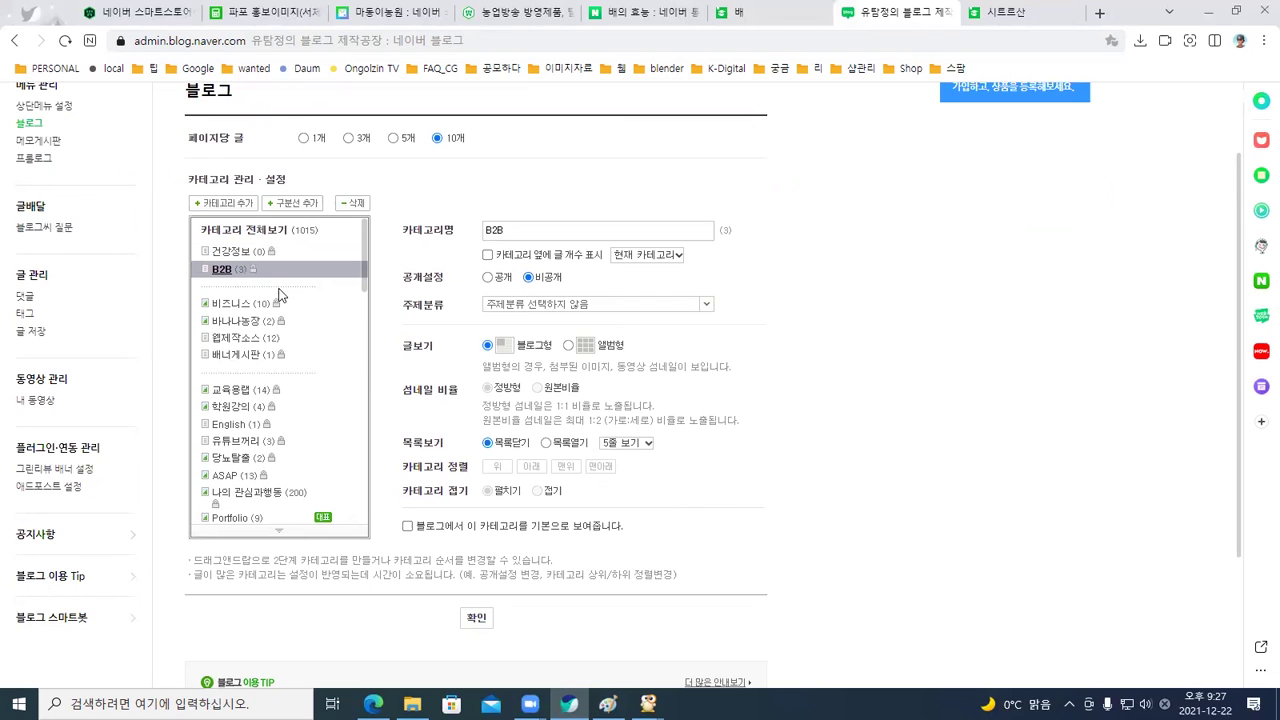
Set the 건강정보 category's visibility to 공개 and apply the category changes
left_click(238, 251)
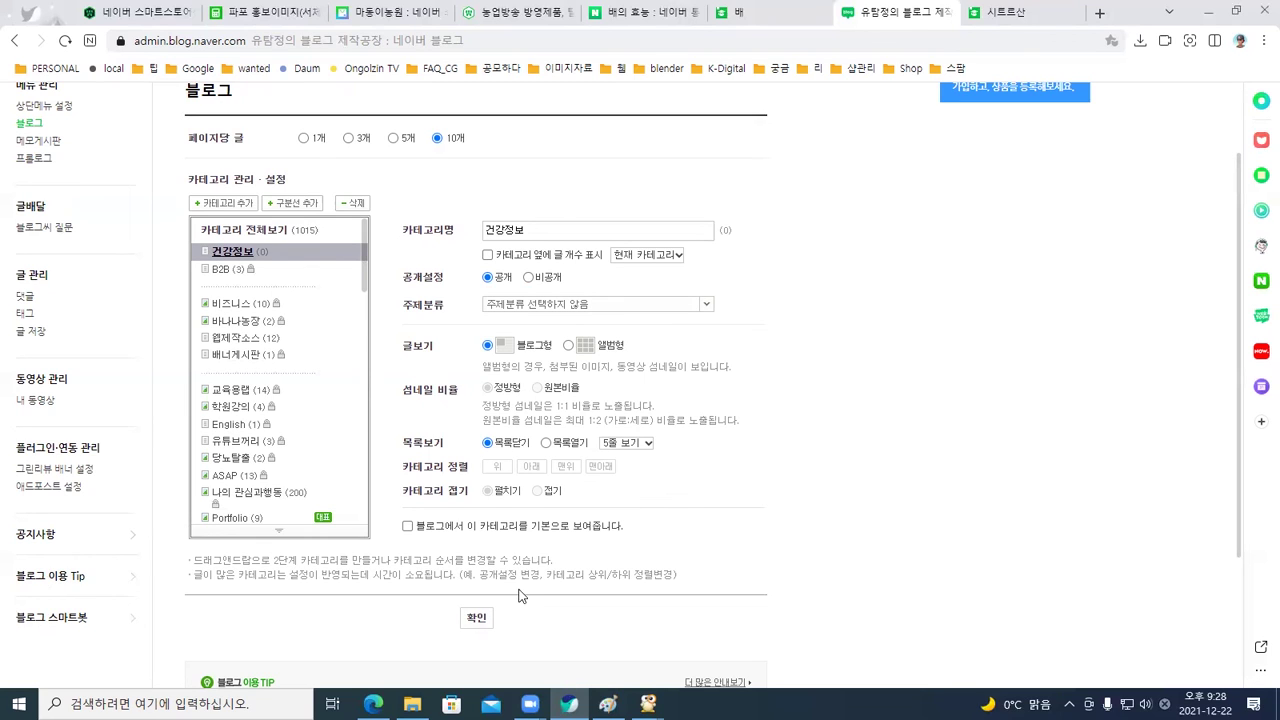
left_click(474, 622)
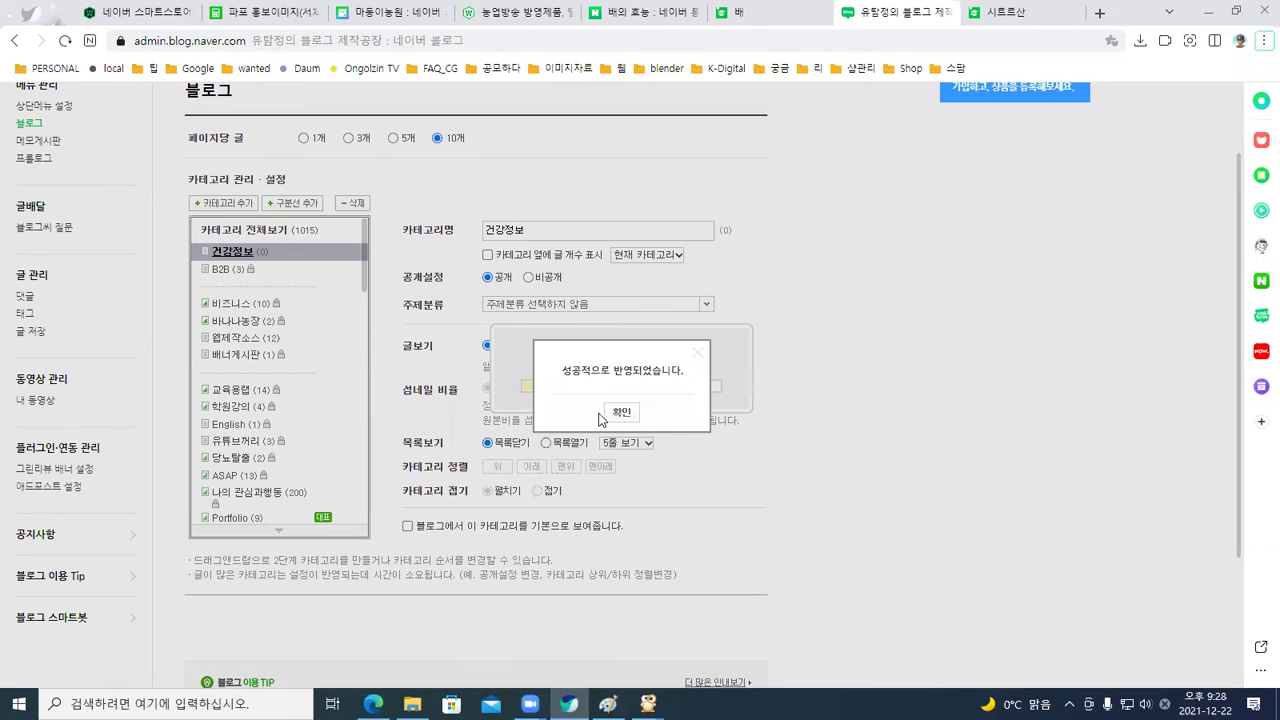
left_click(622, 413)
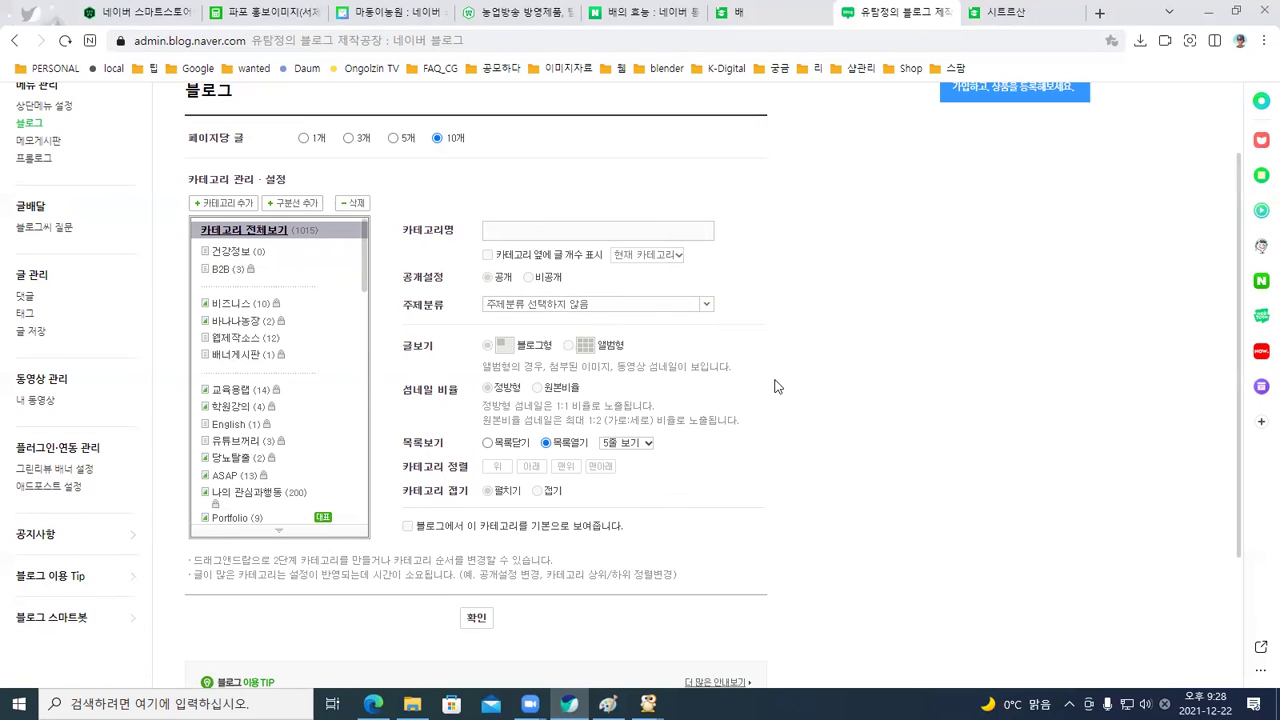
Return to the blog's post view and open the 온고지신(溫故知新) category containing the pear post
scroll(845, 309, "up", 1)
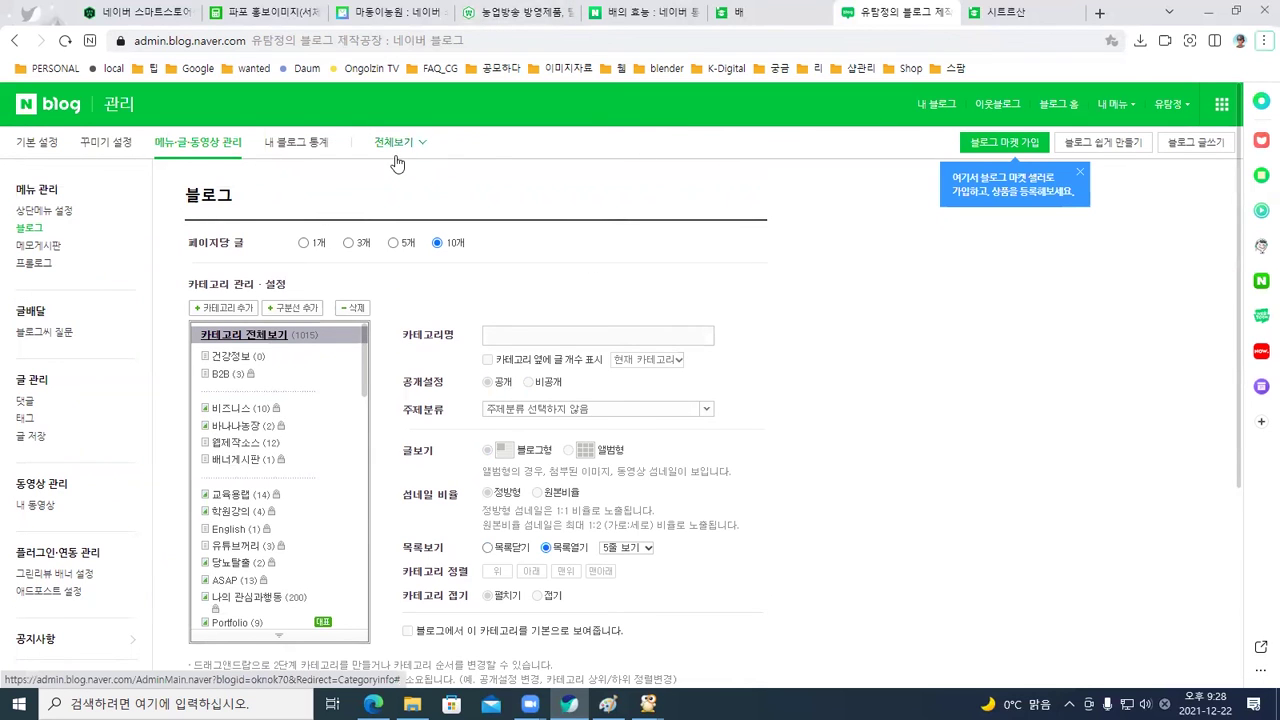
left_click(936, 106)
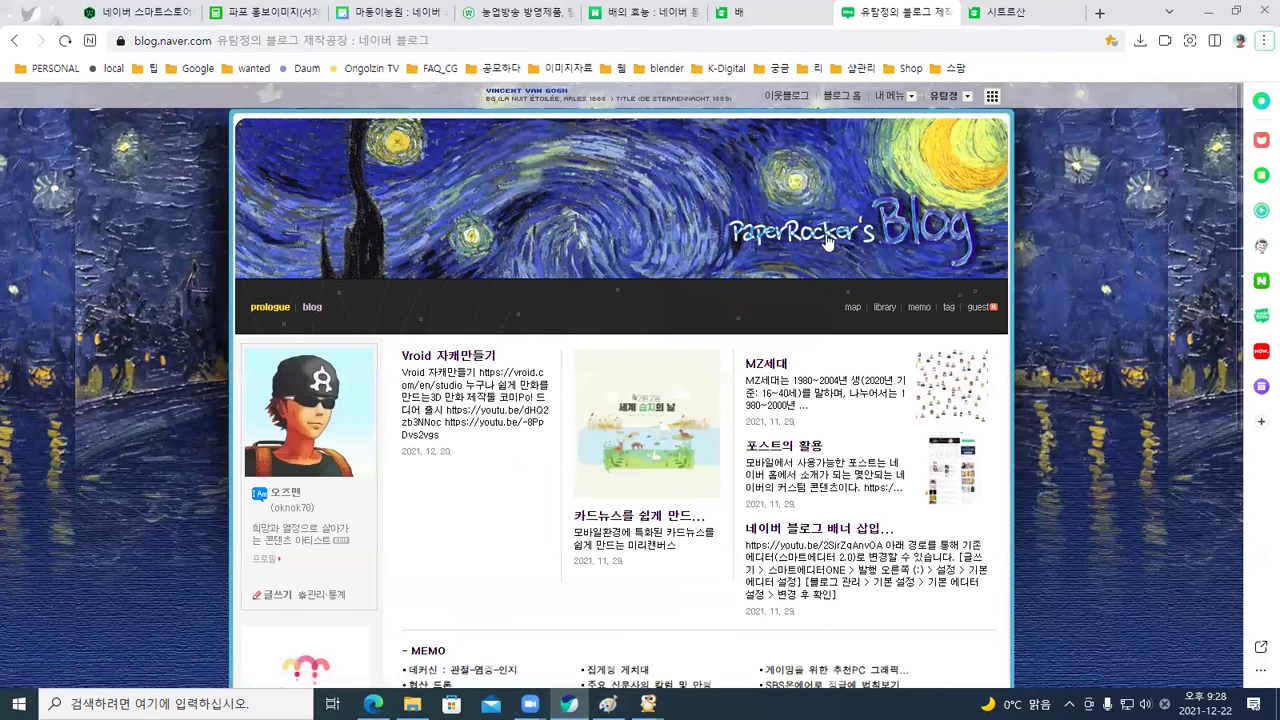
scroll(400, 340, "down", 1)
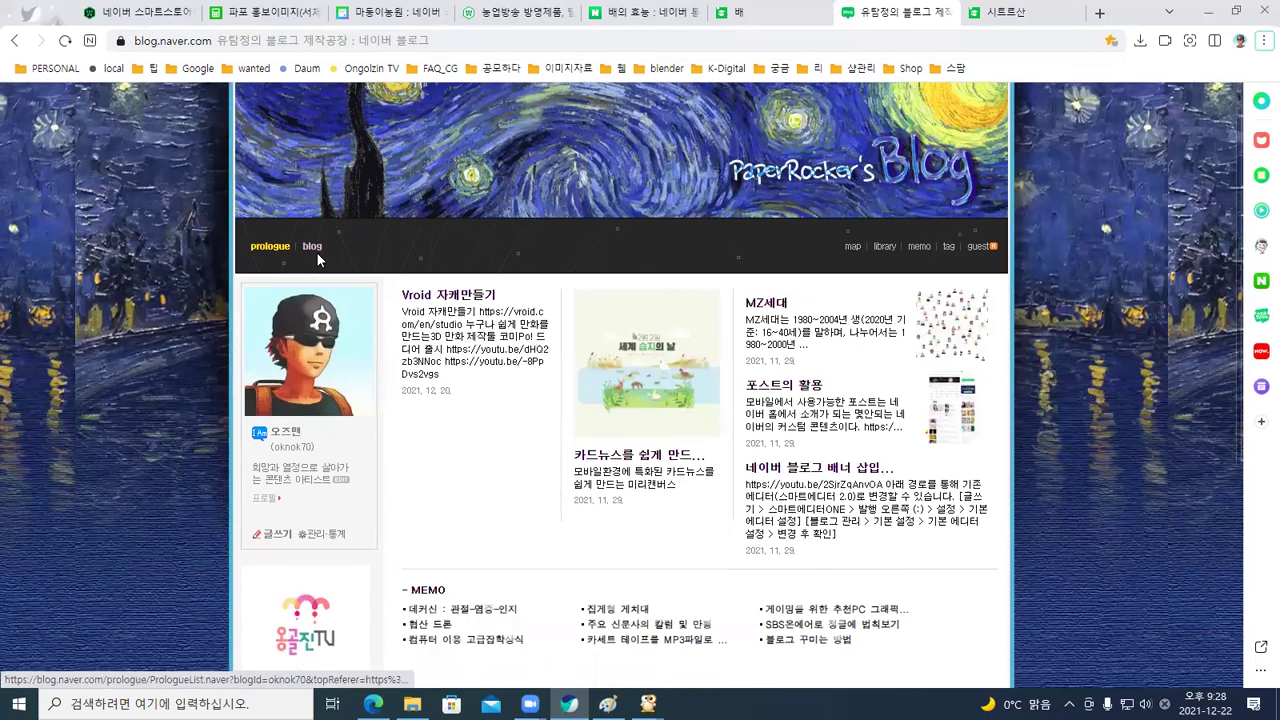
left_click(312, 245)
scroll(320, 400, "down", 3)
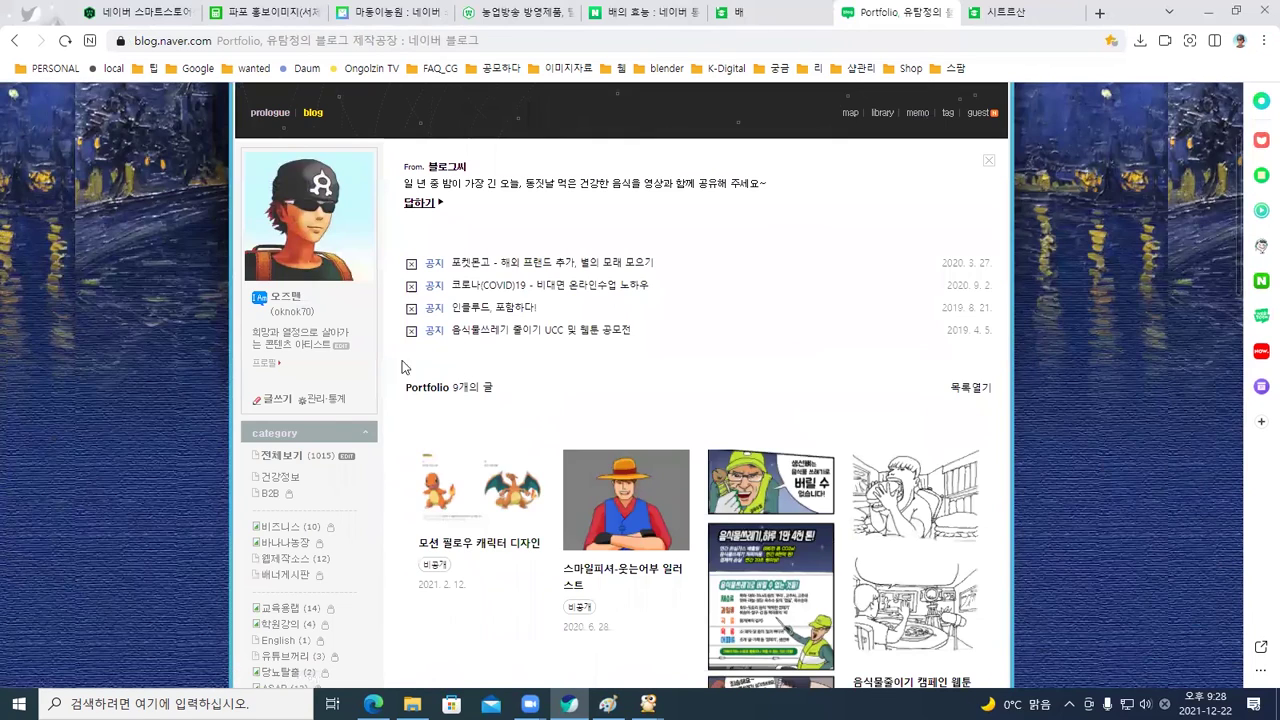
key("alt")
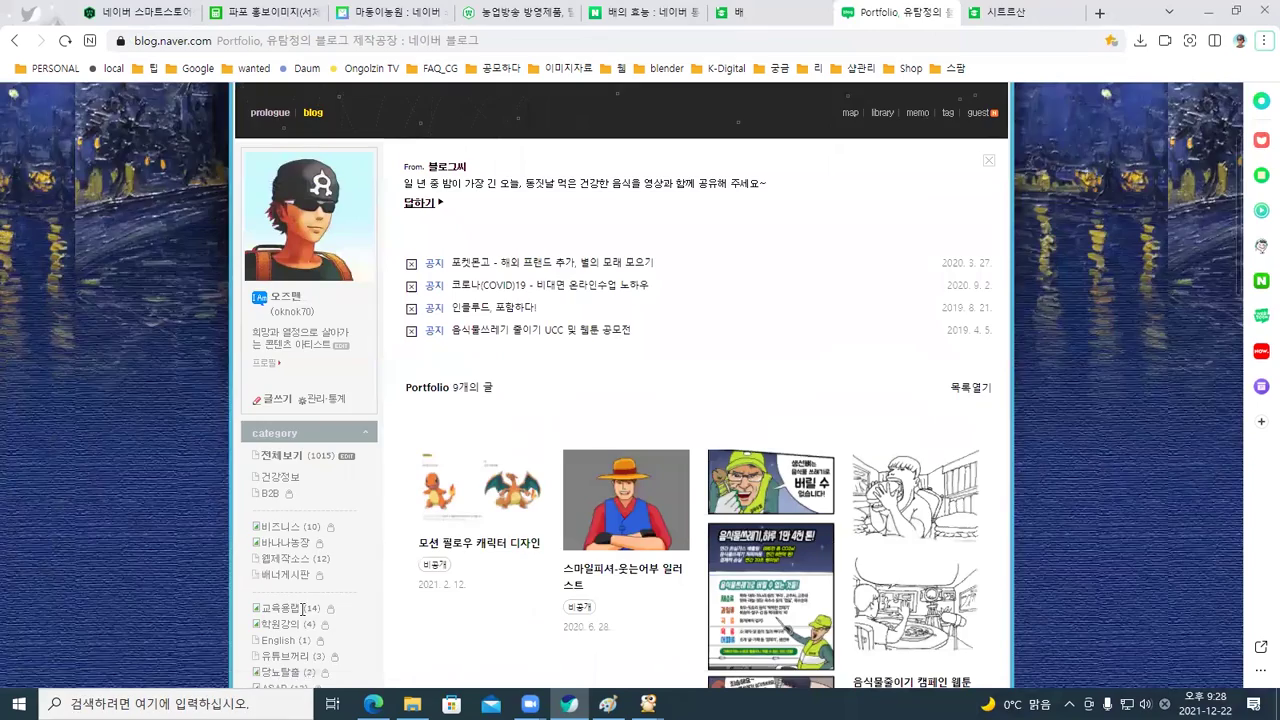
scroll(303, 609, "down", 1)
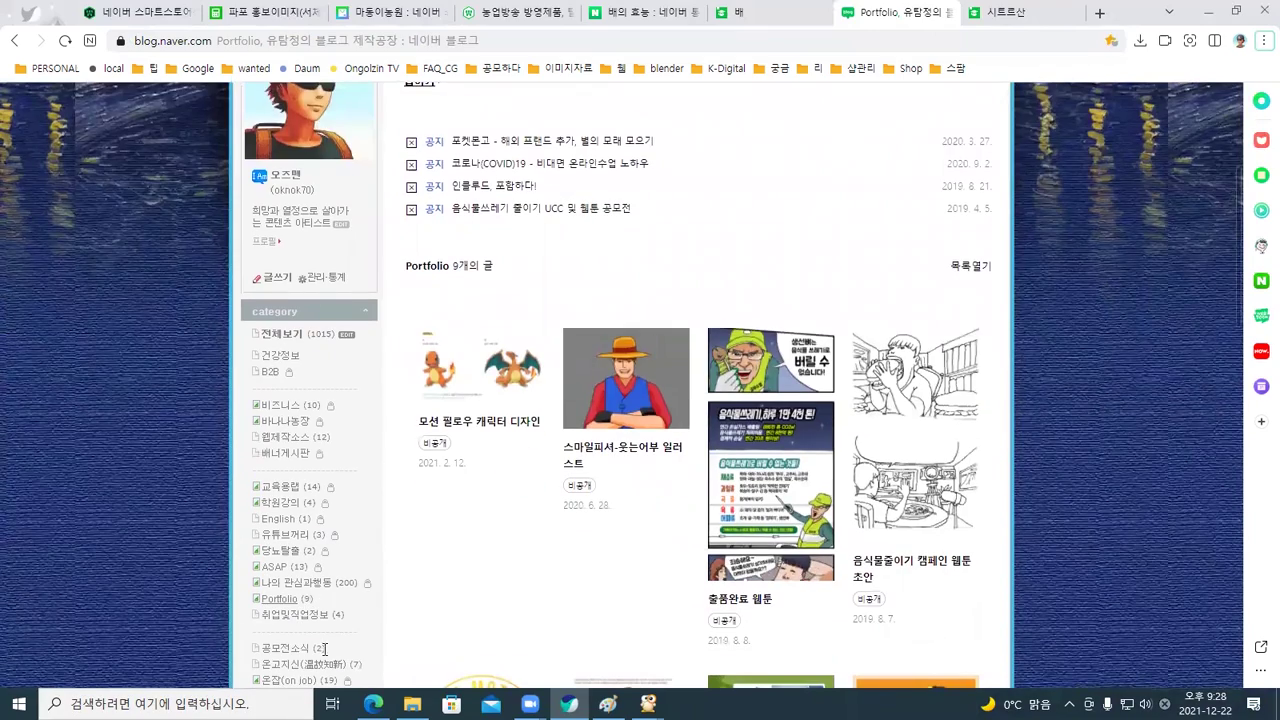
left_click(300, 664)
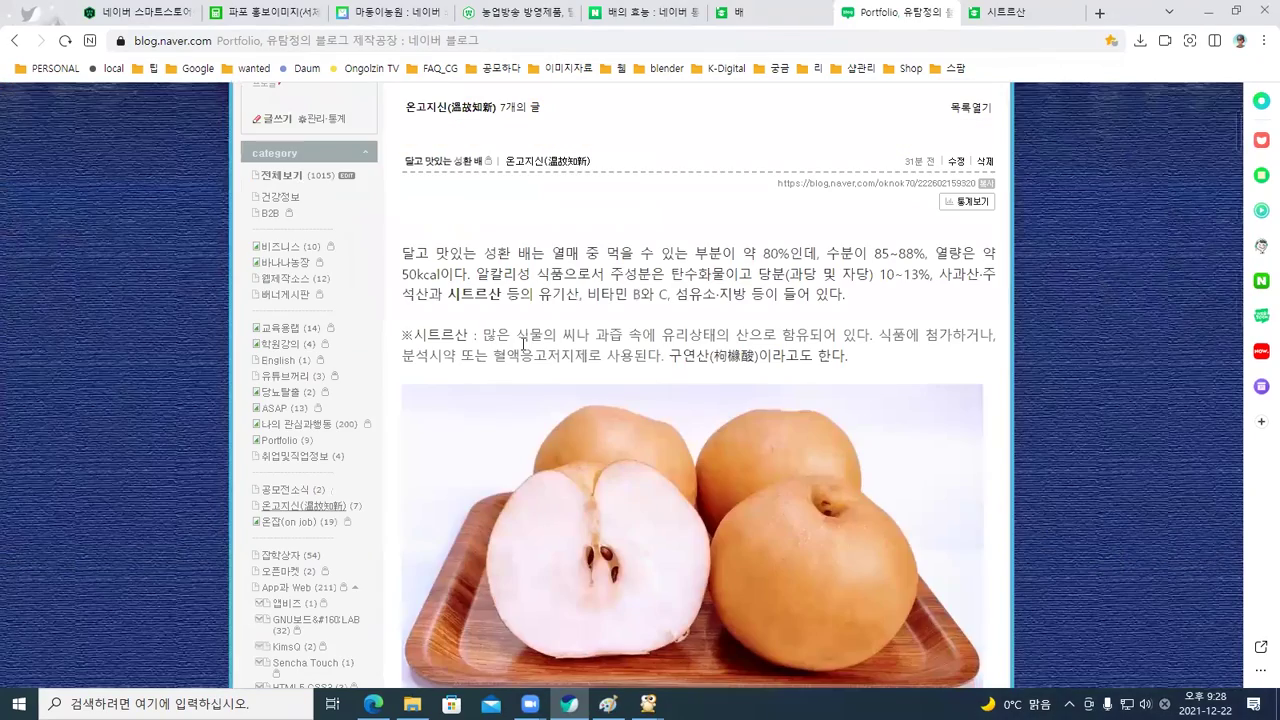
Edit the pear post to change its category to 건강정보 and submit it with its current tags and 비공개 visibility
left_click(956, 162)
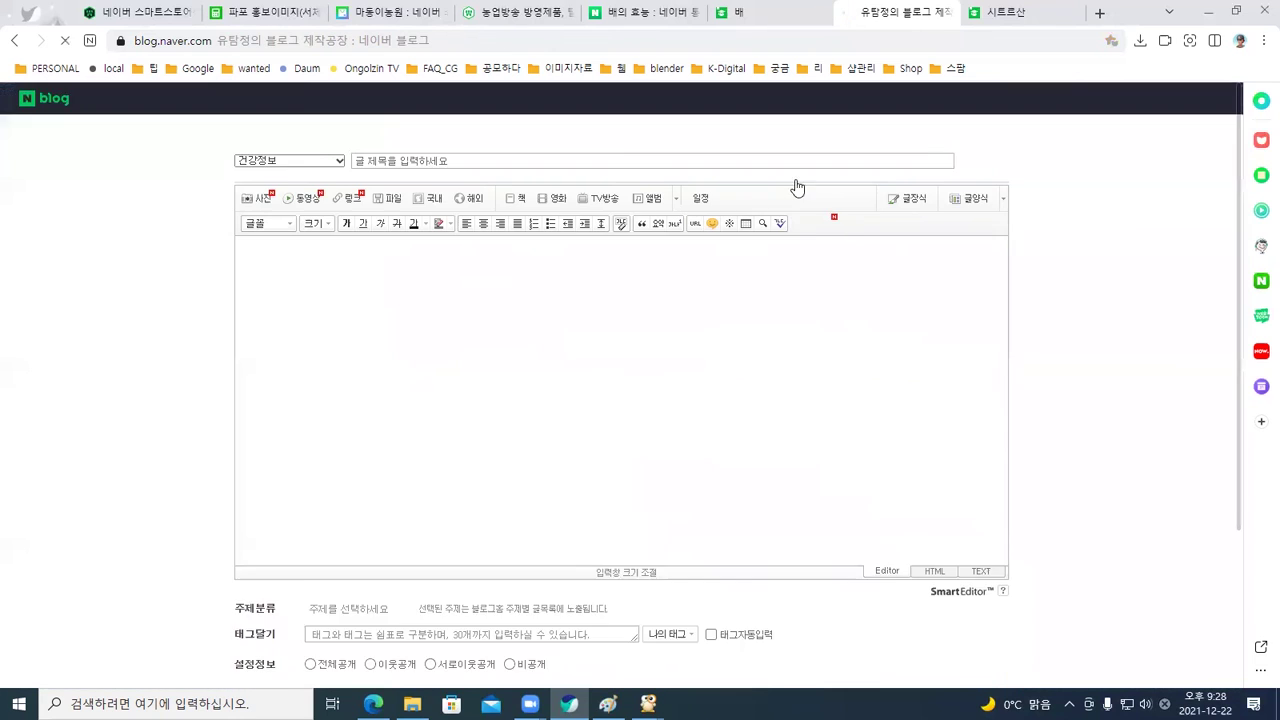
left_click(247, 131)
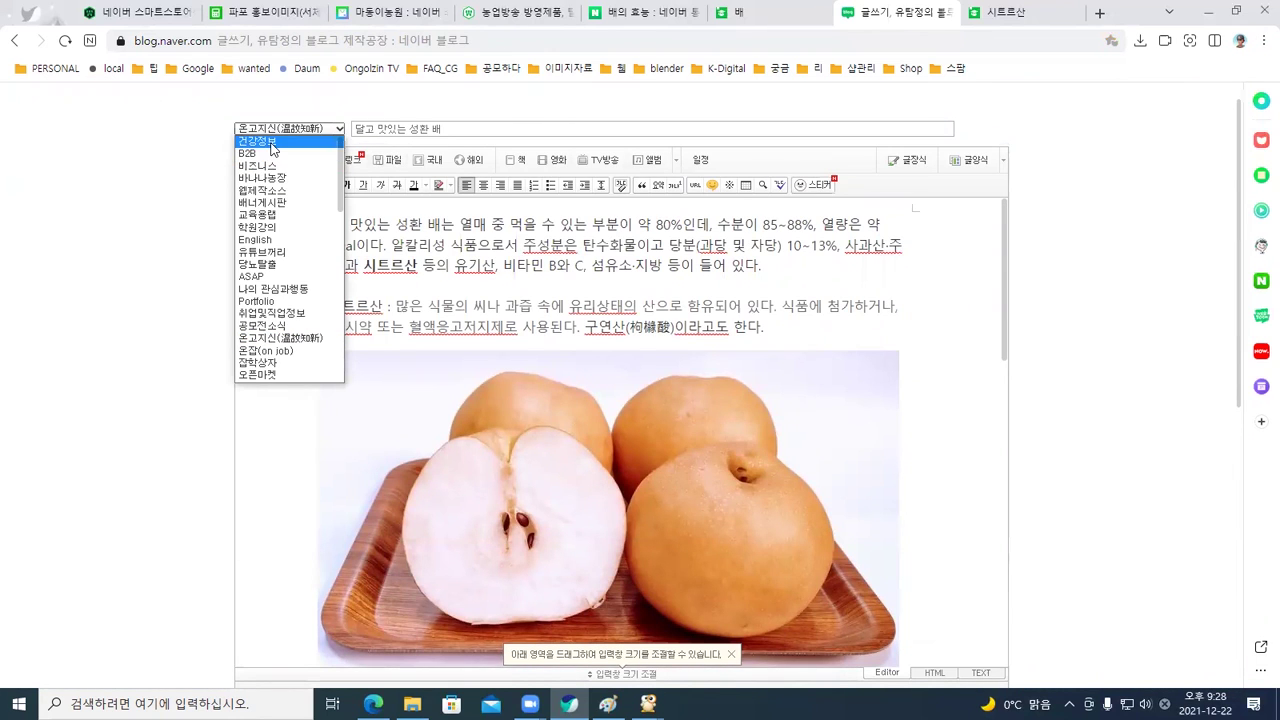
left_click(270, 148)
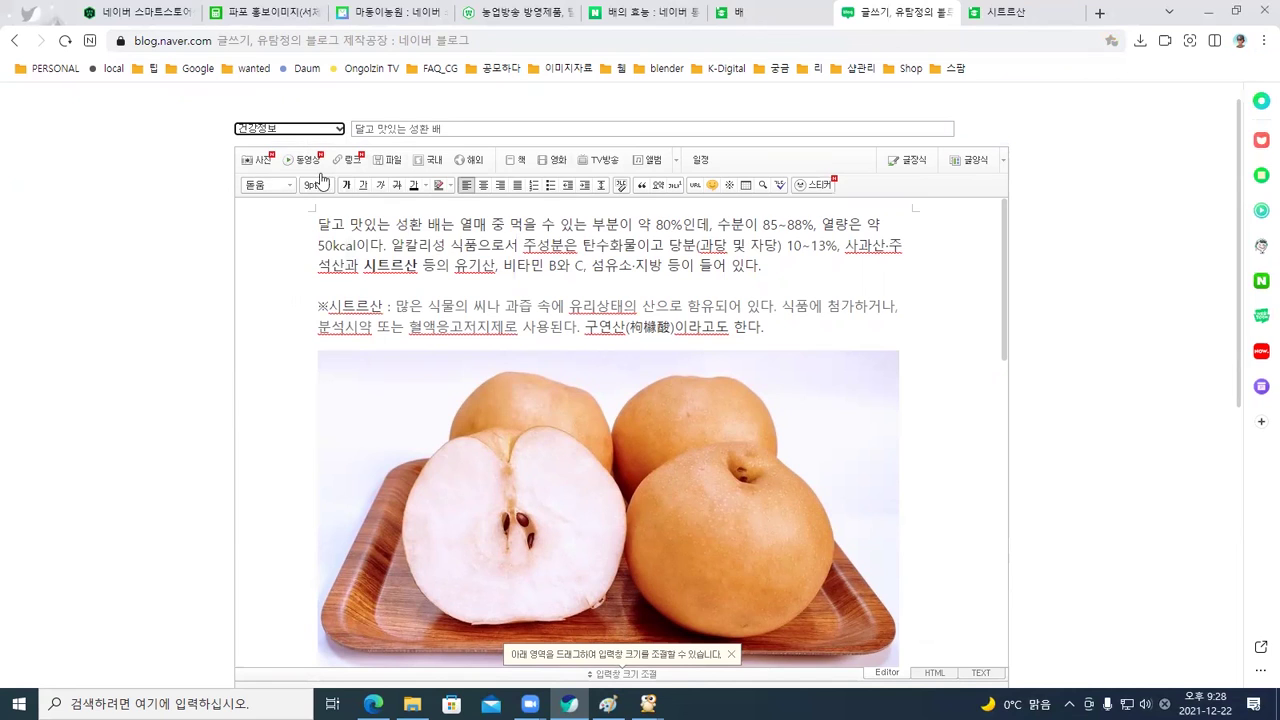
left_click(337, 219)
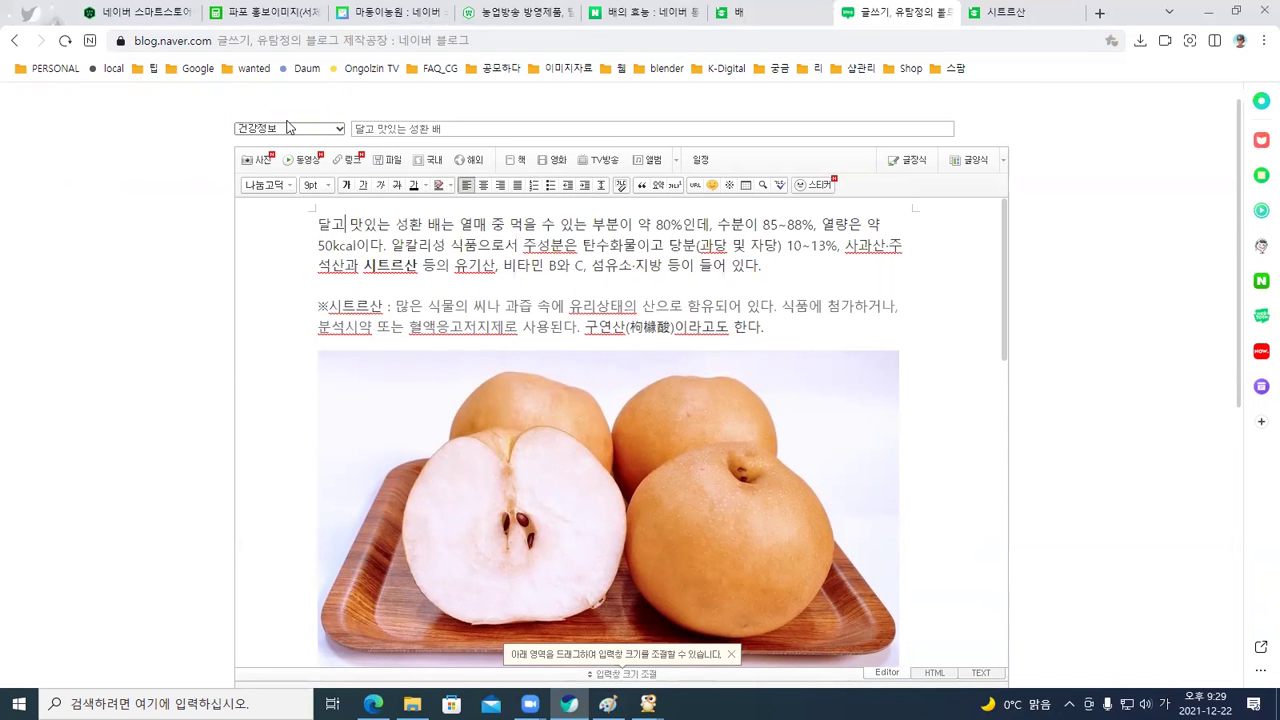
scroll(416, 283, "down", 5)
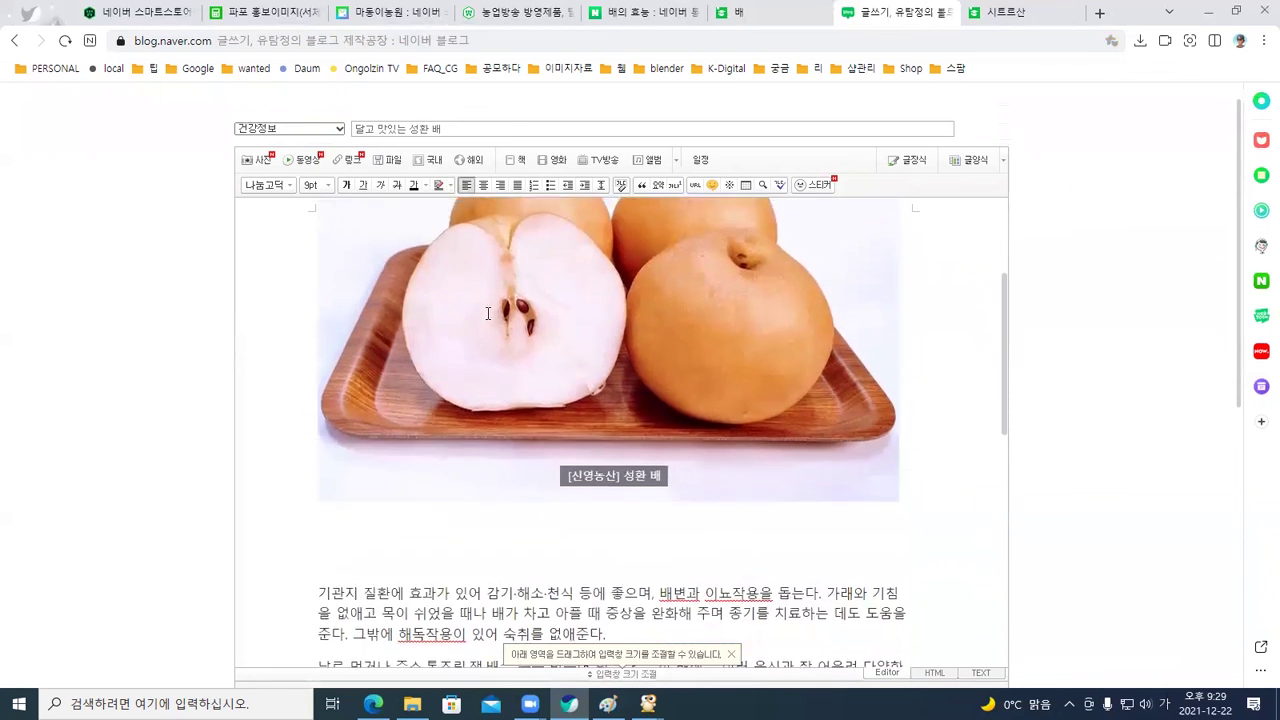
scroll(528, 369, "down", 4)
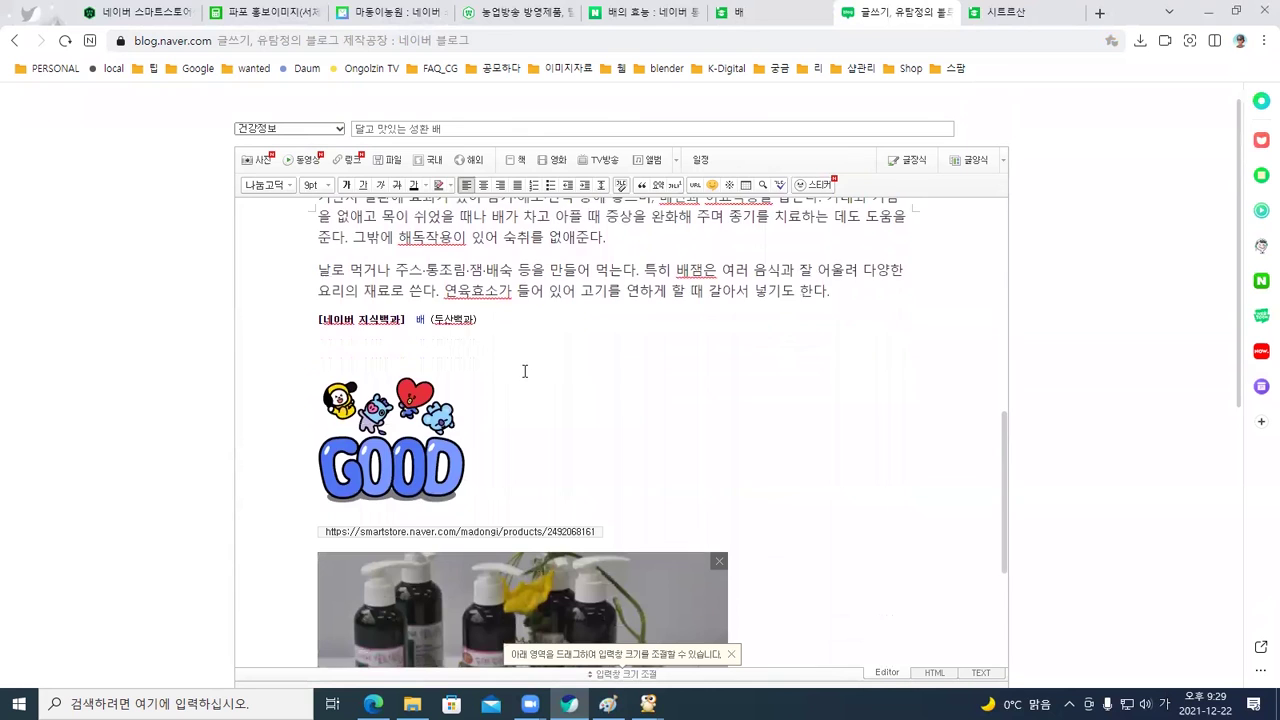
scroll(729, 531, "down", 5)
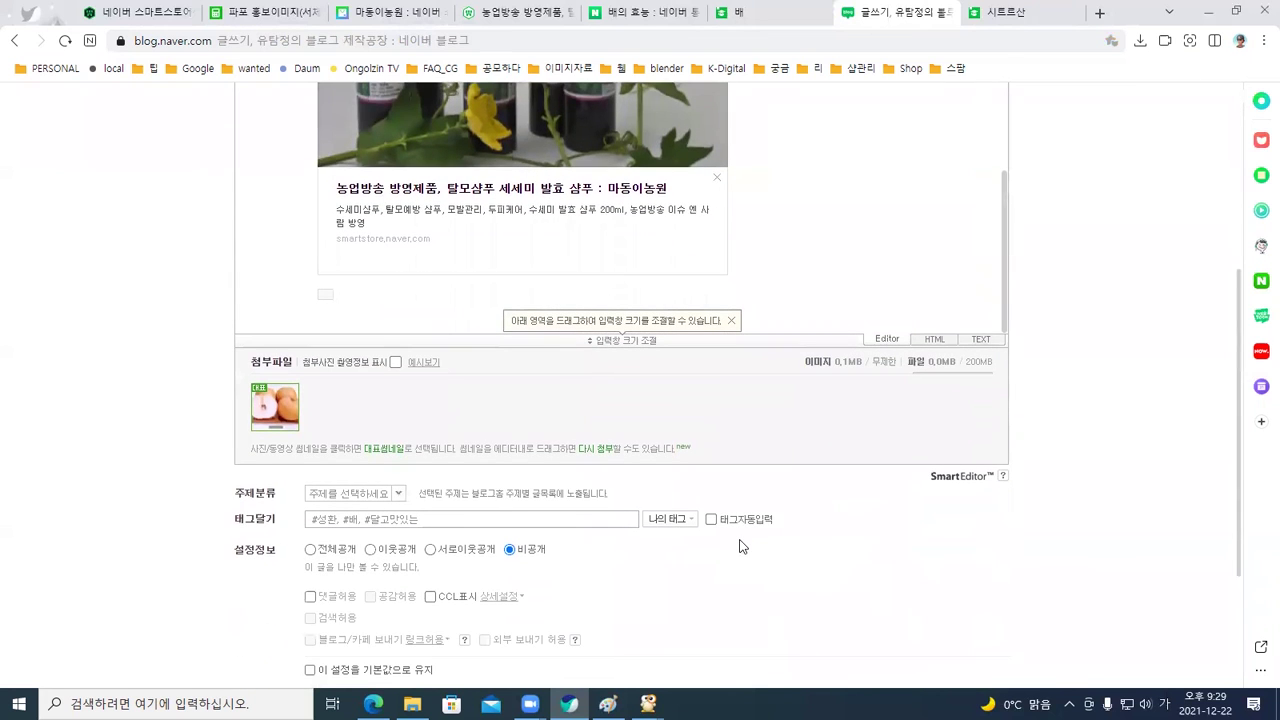
scroll(741, 546, "down", 3)
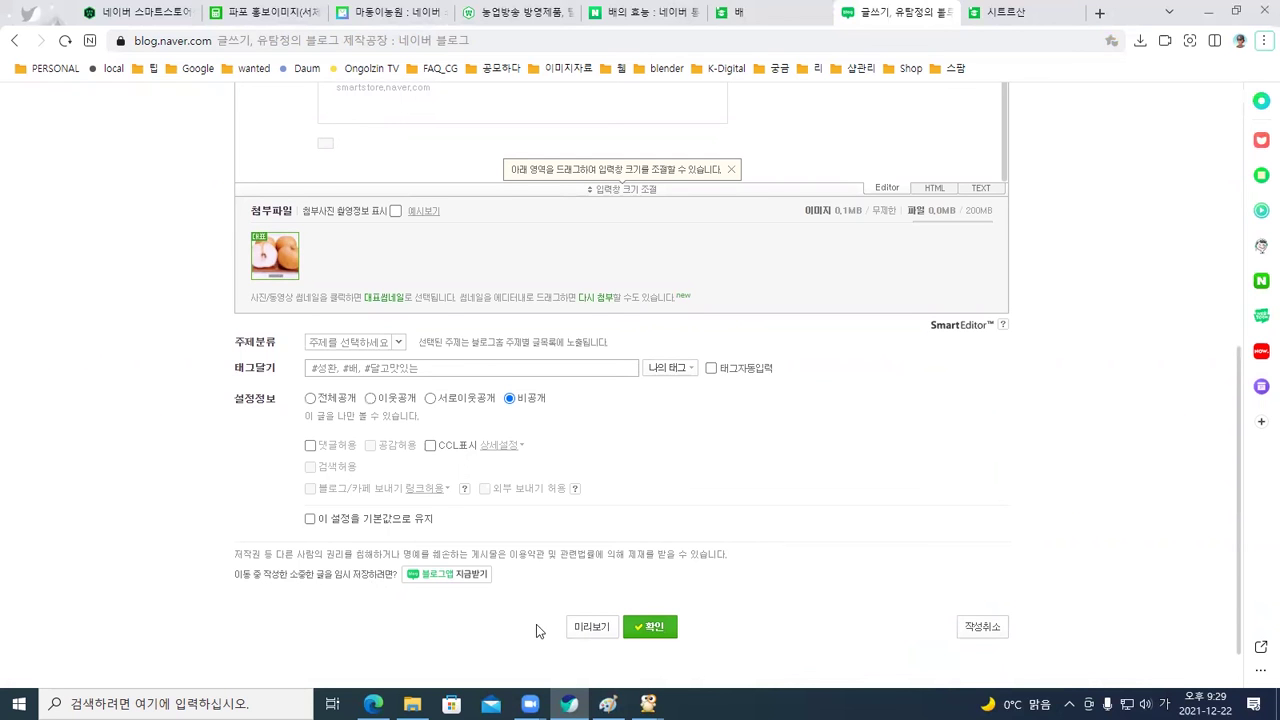
left_click(645, 626)
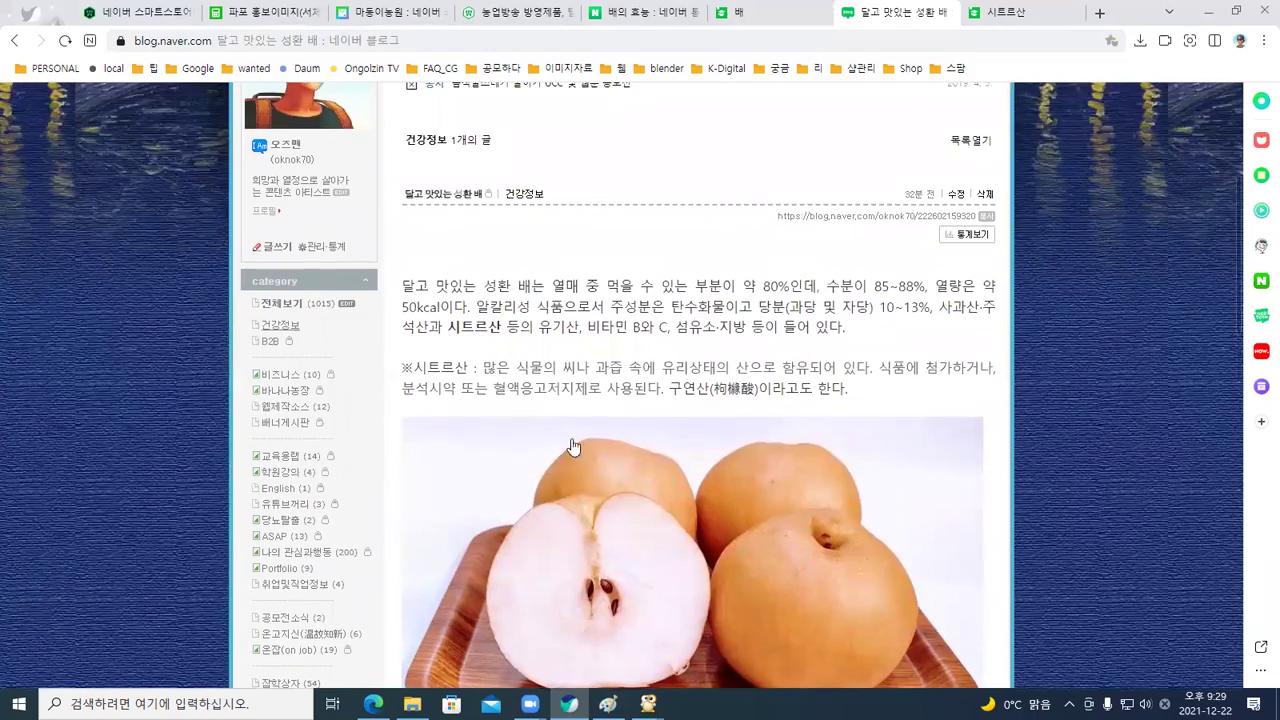
Open the 건강정보 category on the blog and review the pear post's text, sticker and product link card
left_click(280, 326)
scroll(560, 358, "down", 2)
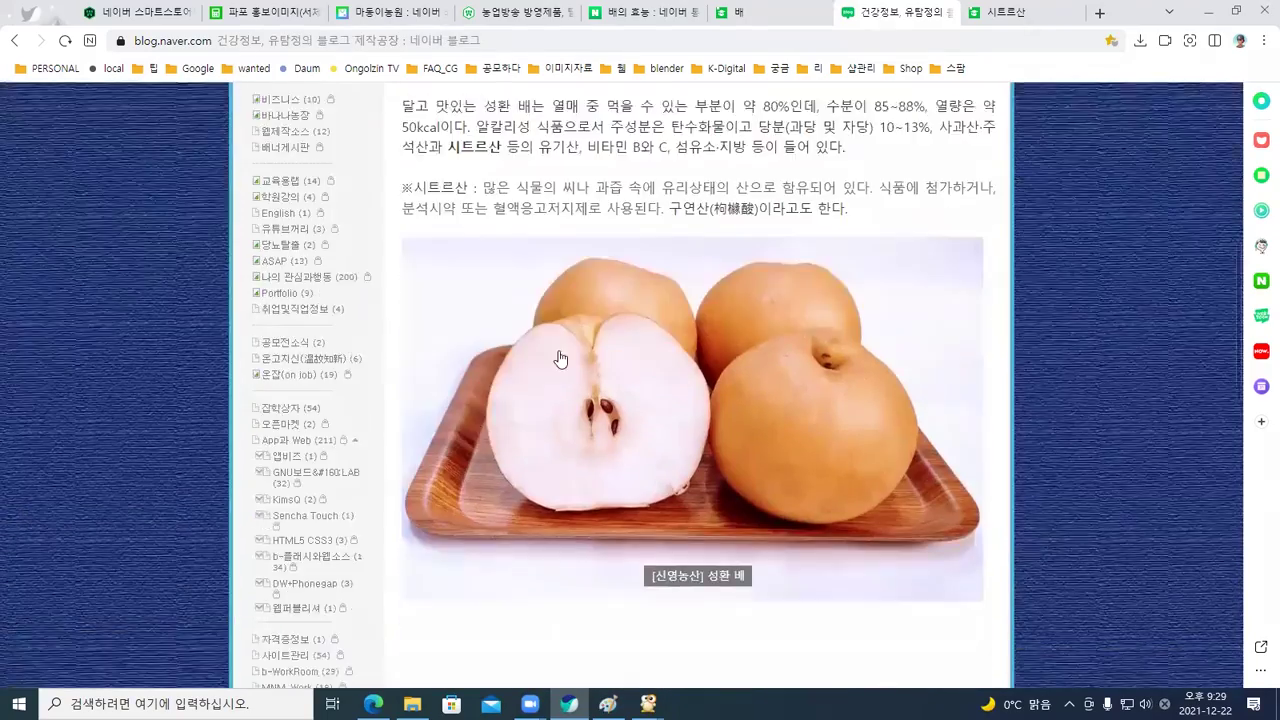
scroll(560, 358, "down", 4)
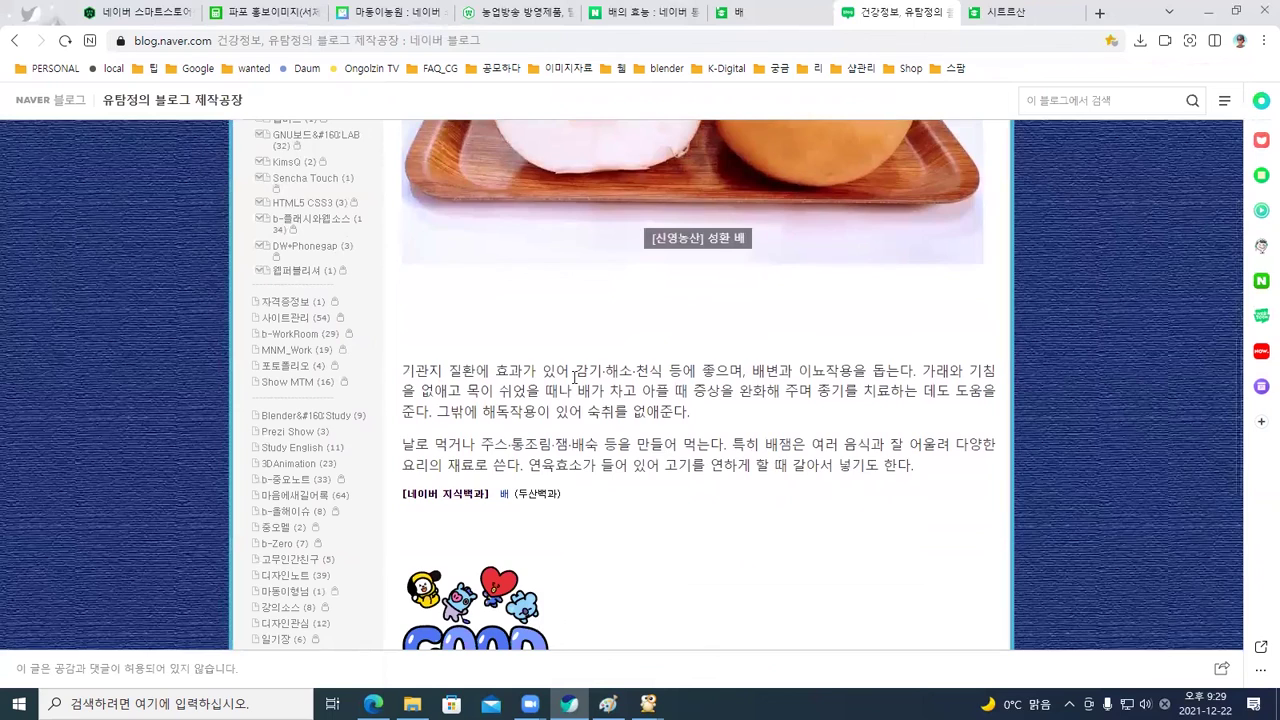
scroll(575, 378, "down", 5)
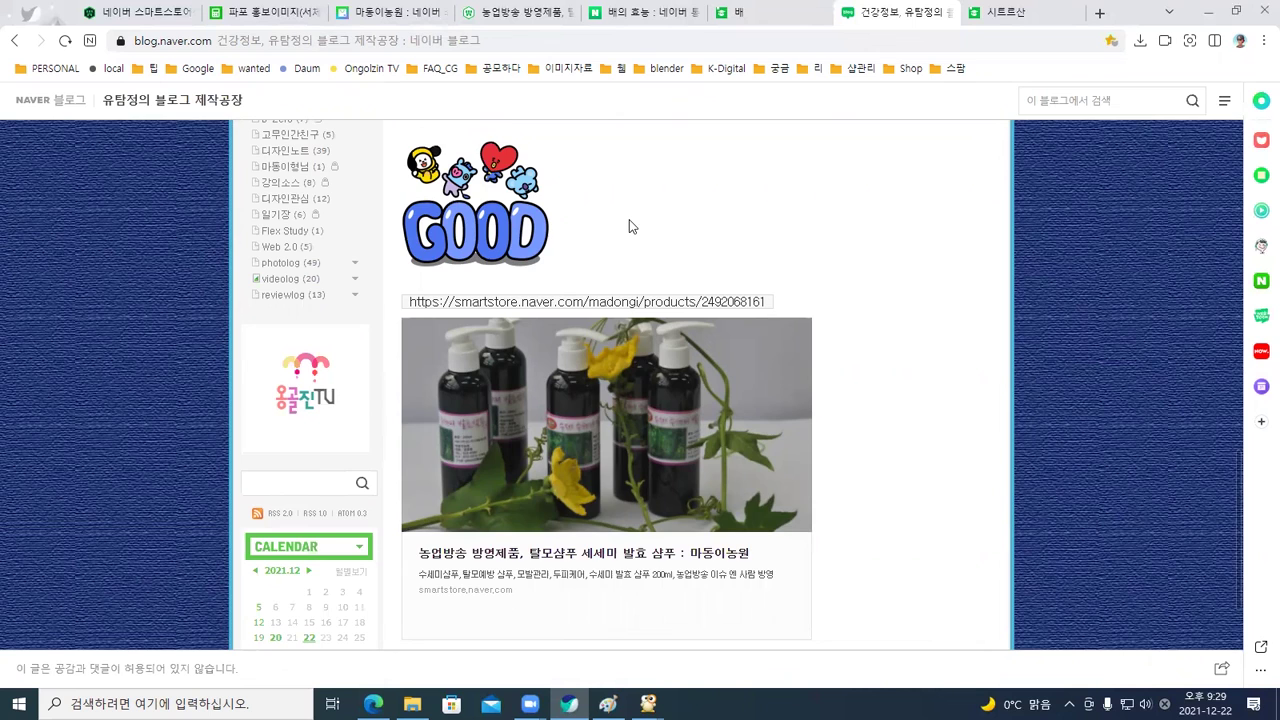
scroll(629, 237, "up", 1)
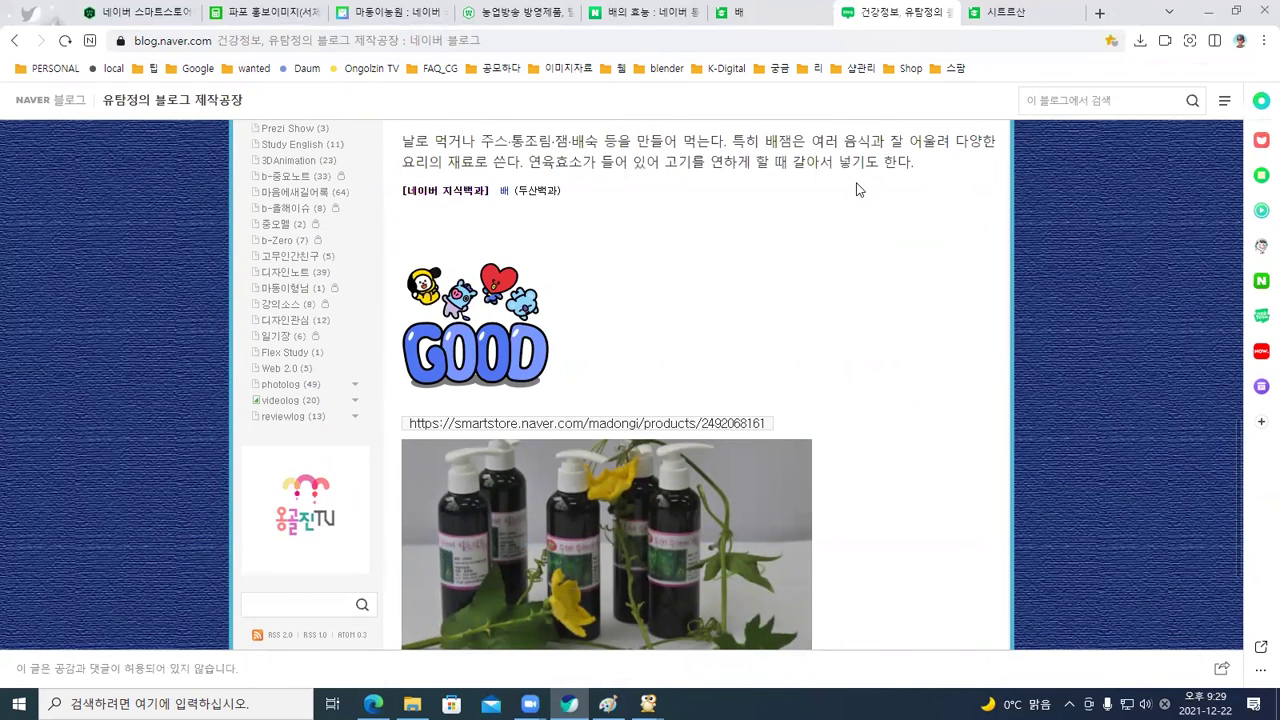
scroll(792, 263, "up", 1)
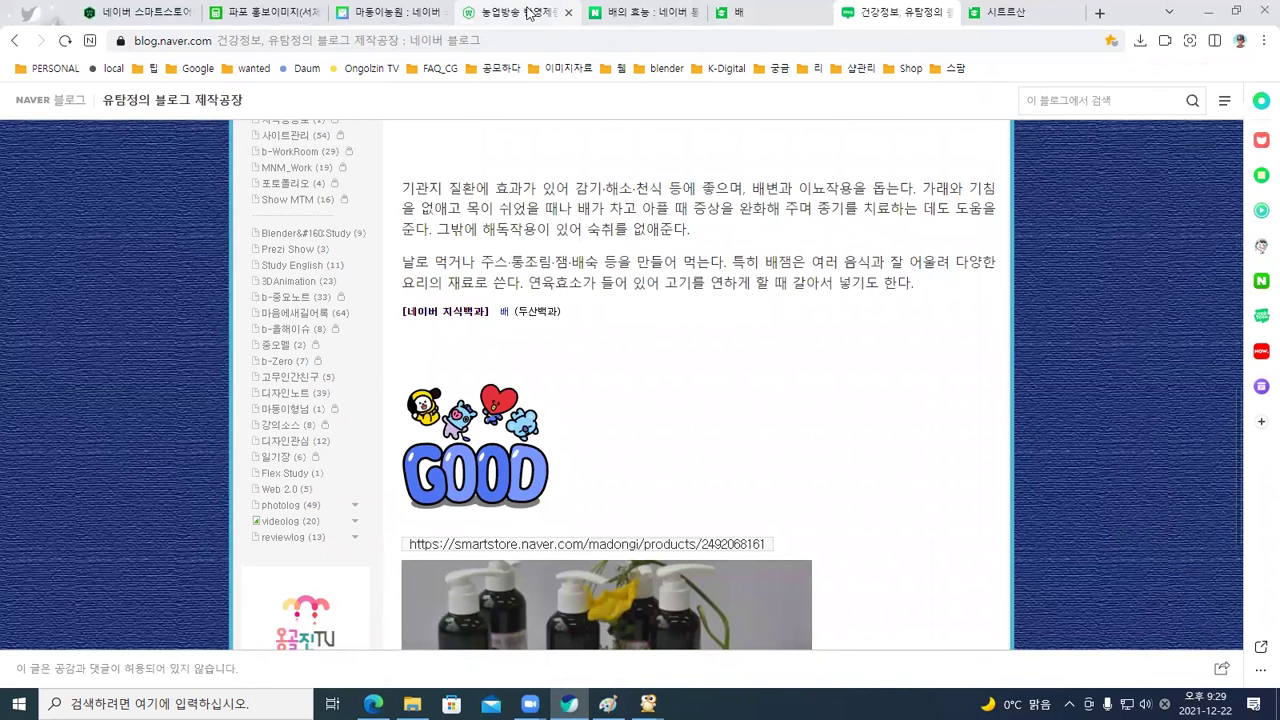
Switch to the 마동이농원 smart store page for the 수세미 shampoo and look through its product information
left_click(528, 12)
left_click(410, 12)
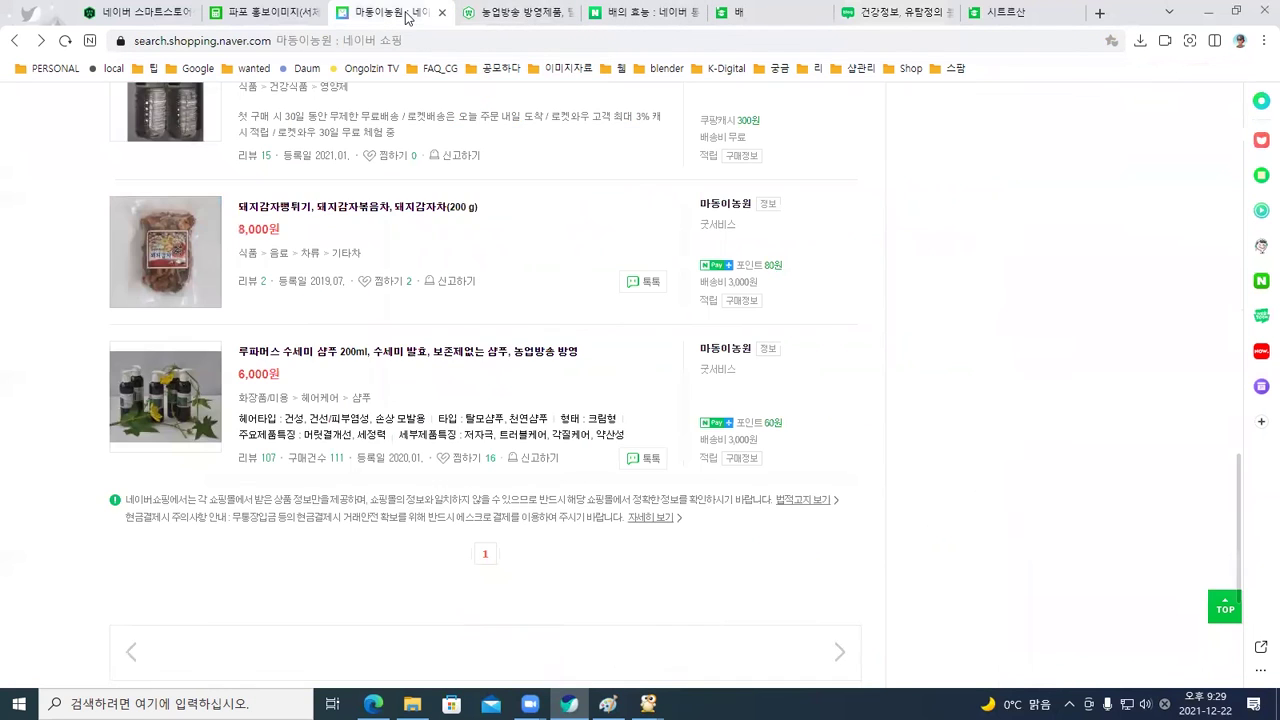
left_click(500, 14)
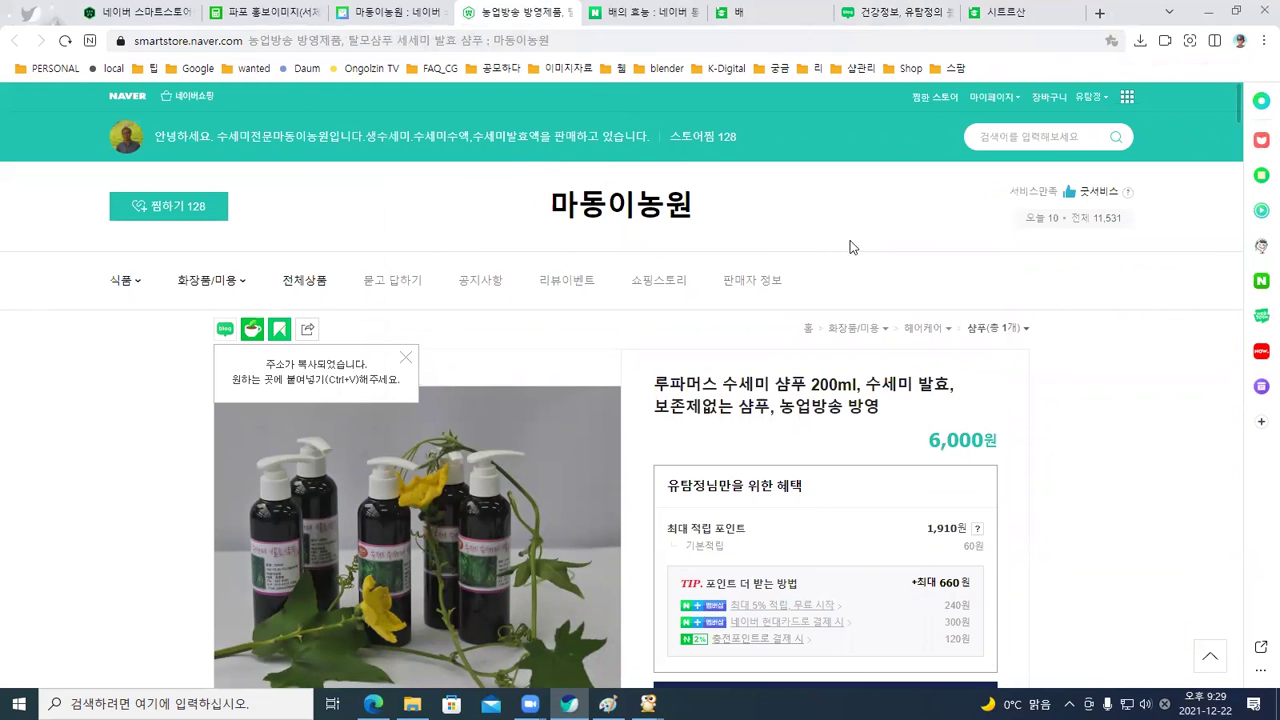
scroll(851, 230, "down", 3)
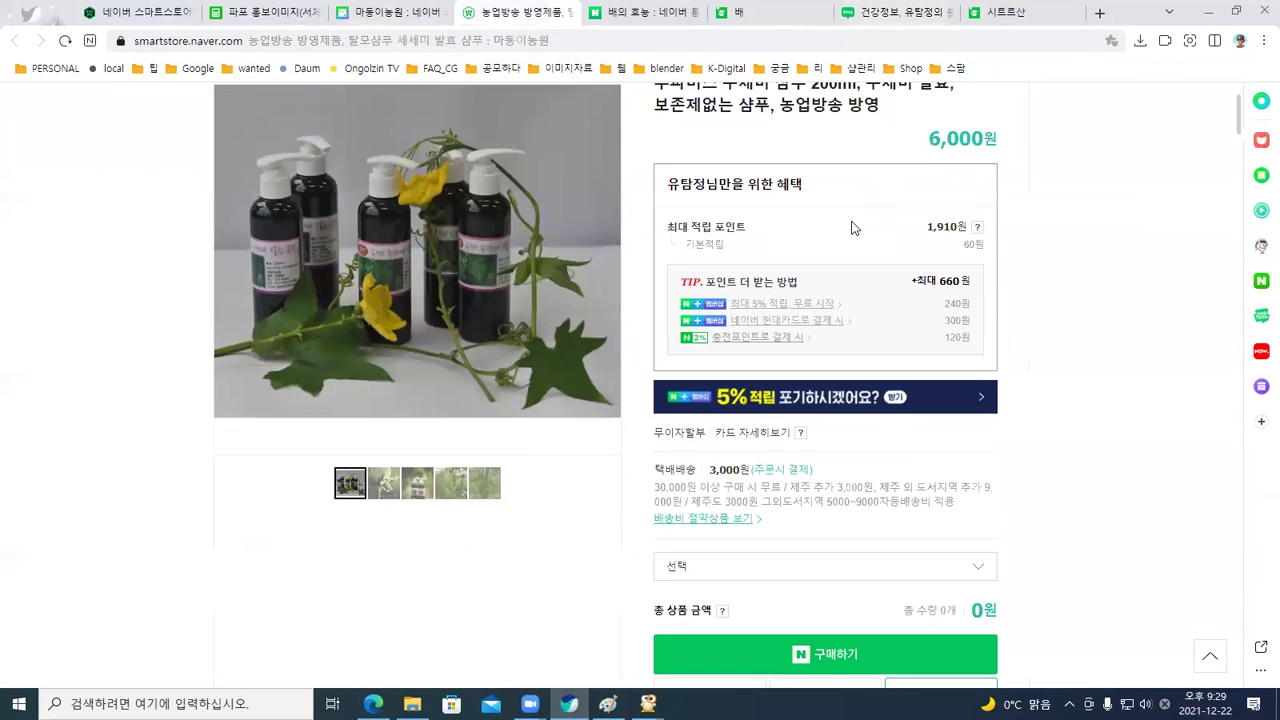